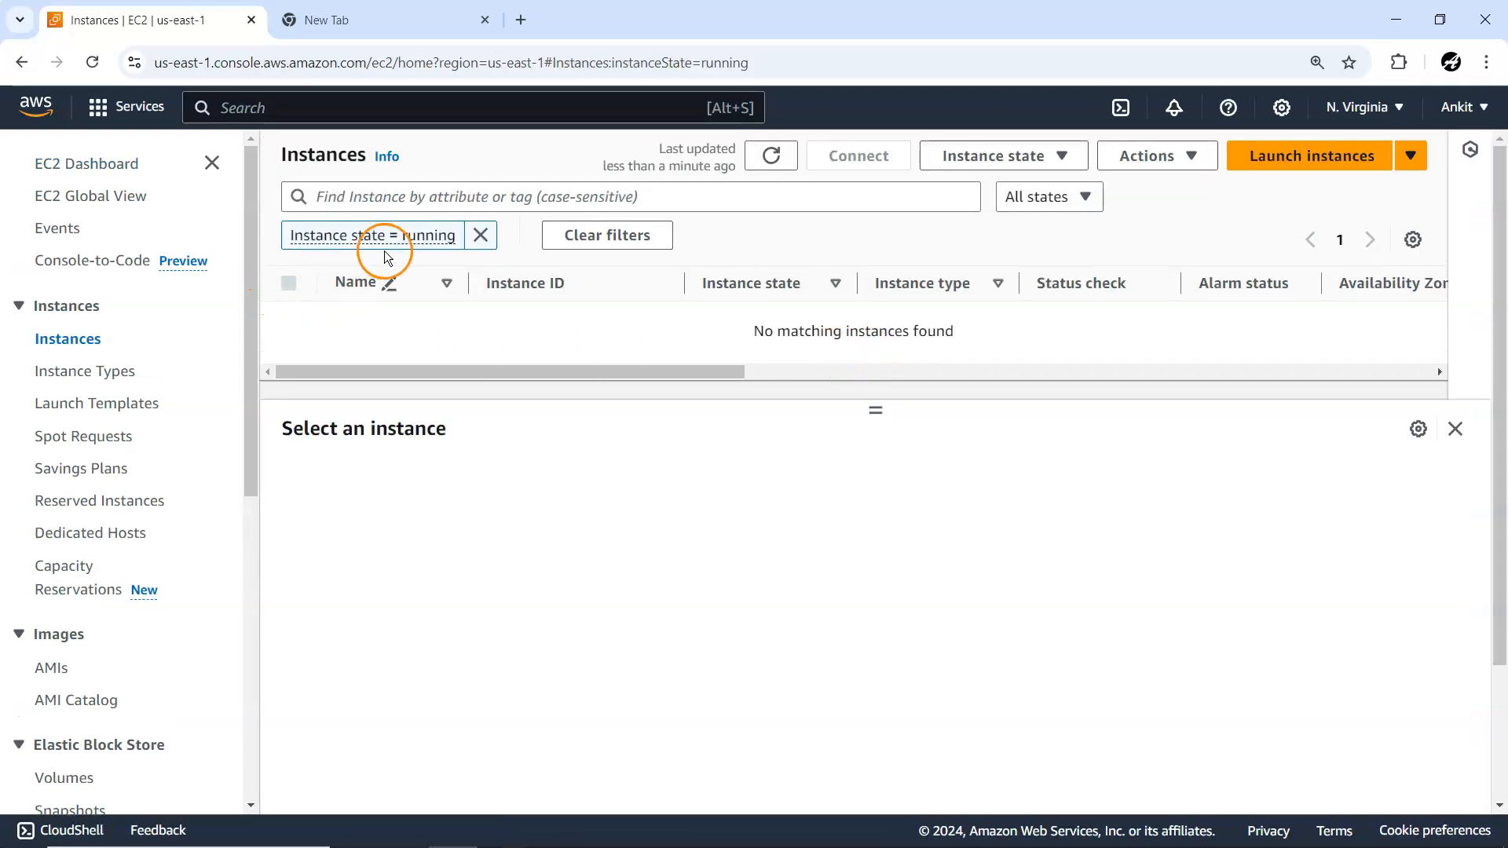
Step: Clear the running-state filter from the instance list and start the stopped instance myfirstec2
{"action": "left_click", "coordinate": [471, 244]}
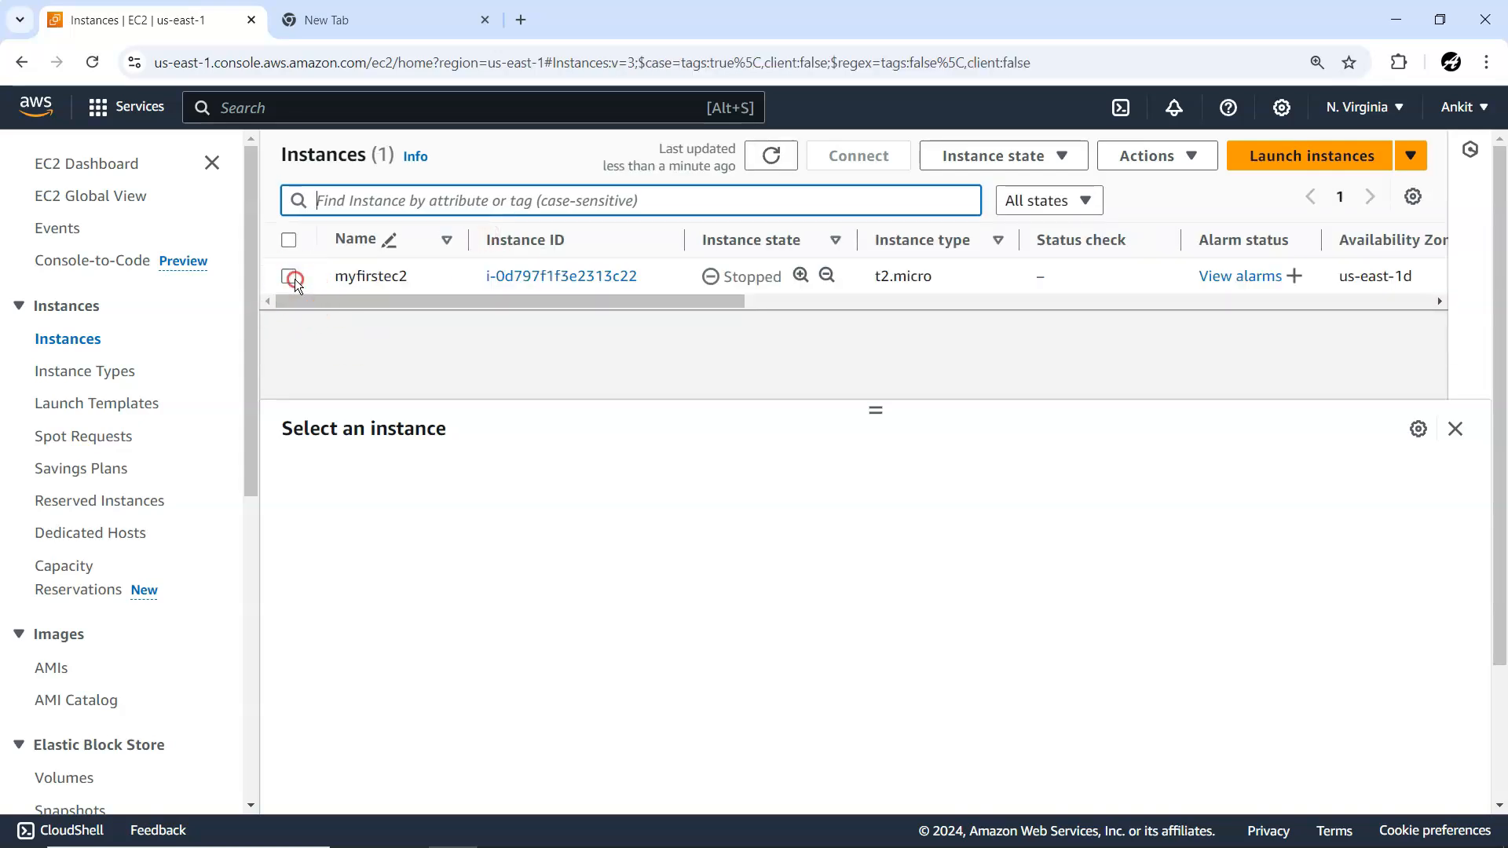
{"action": "left_click", "coordinate": [290, 277]}
{"action": "left_click", "coordinate": [1003, 155]}
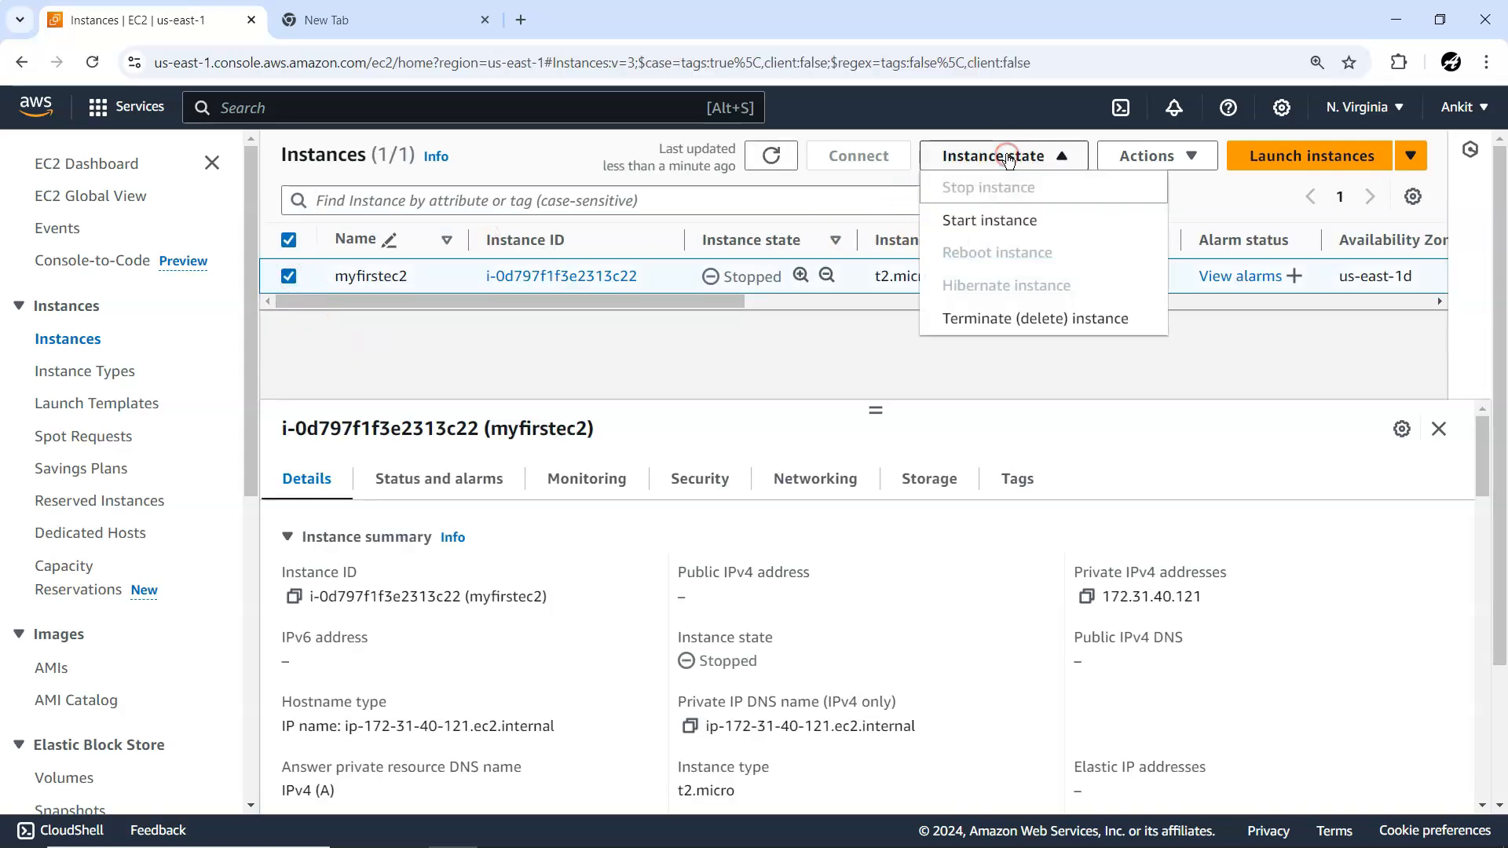
{"action": "left_click", "coordinate": [987, 221]}
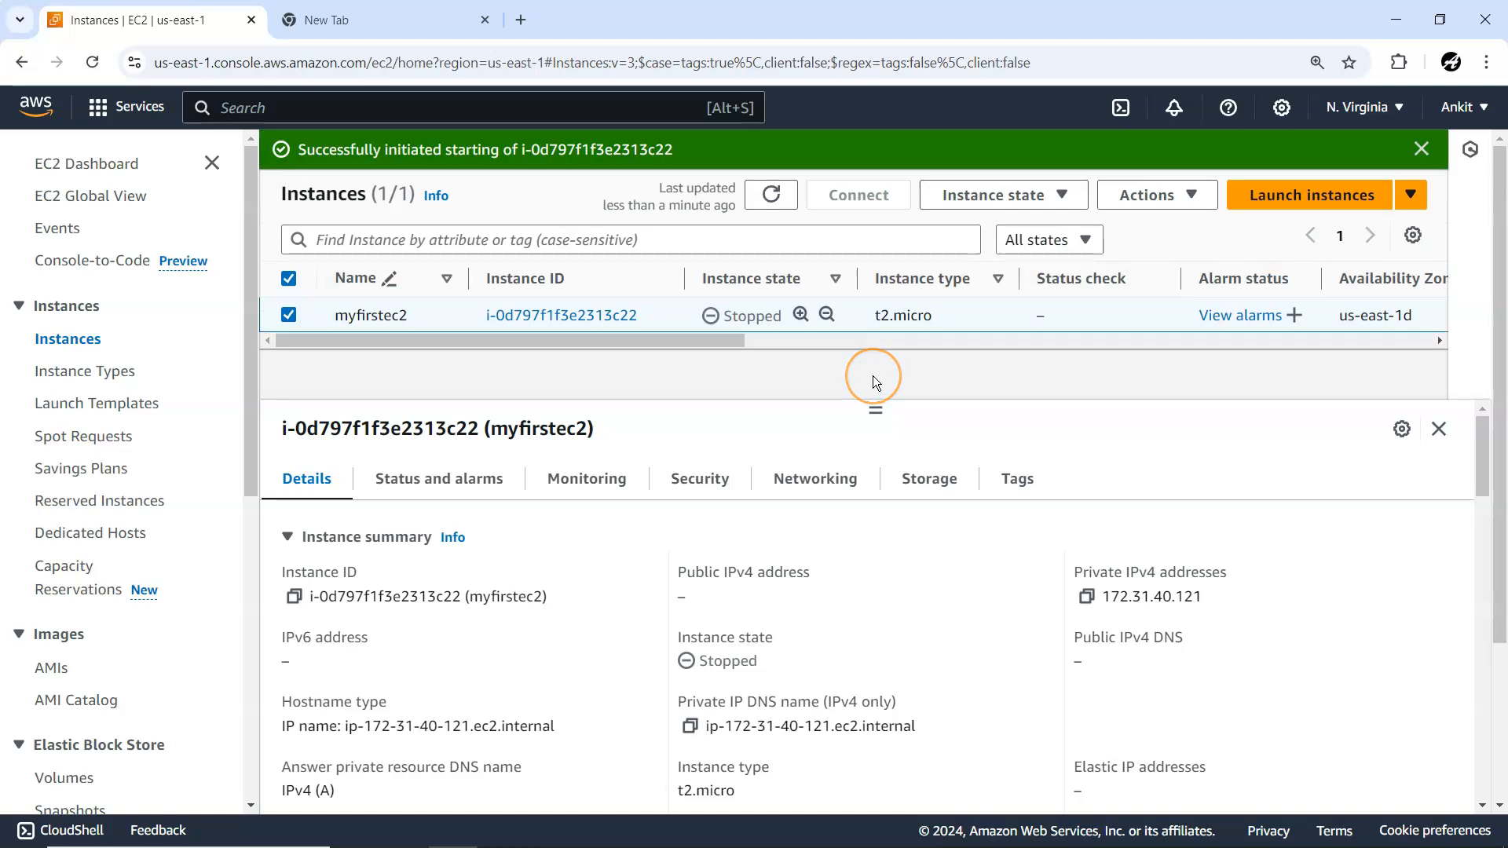
{"action": "left_click", "coordinate": [784, 417]}
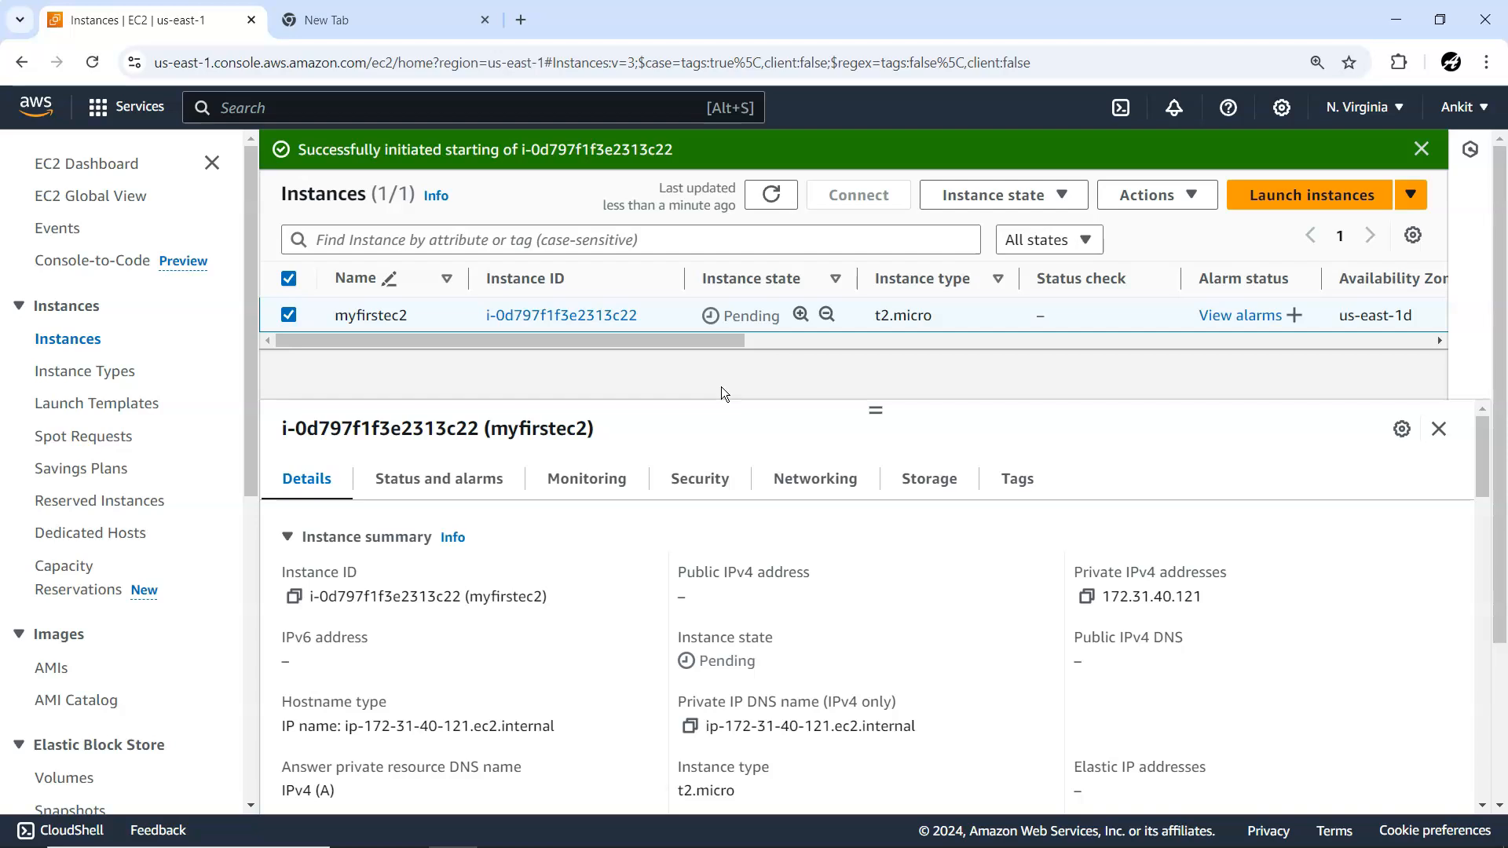
Step: Open a Windows command prompt and ping google.com
{"action": "key", "text": "super+r"}
{"action": "type", "text": "cmd"}
{"action": "key", "text": "Return"}
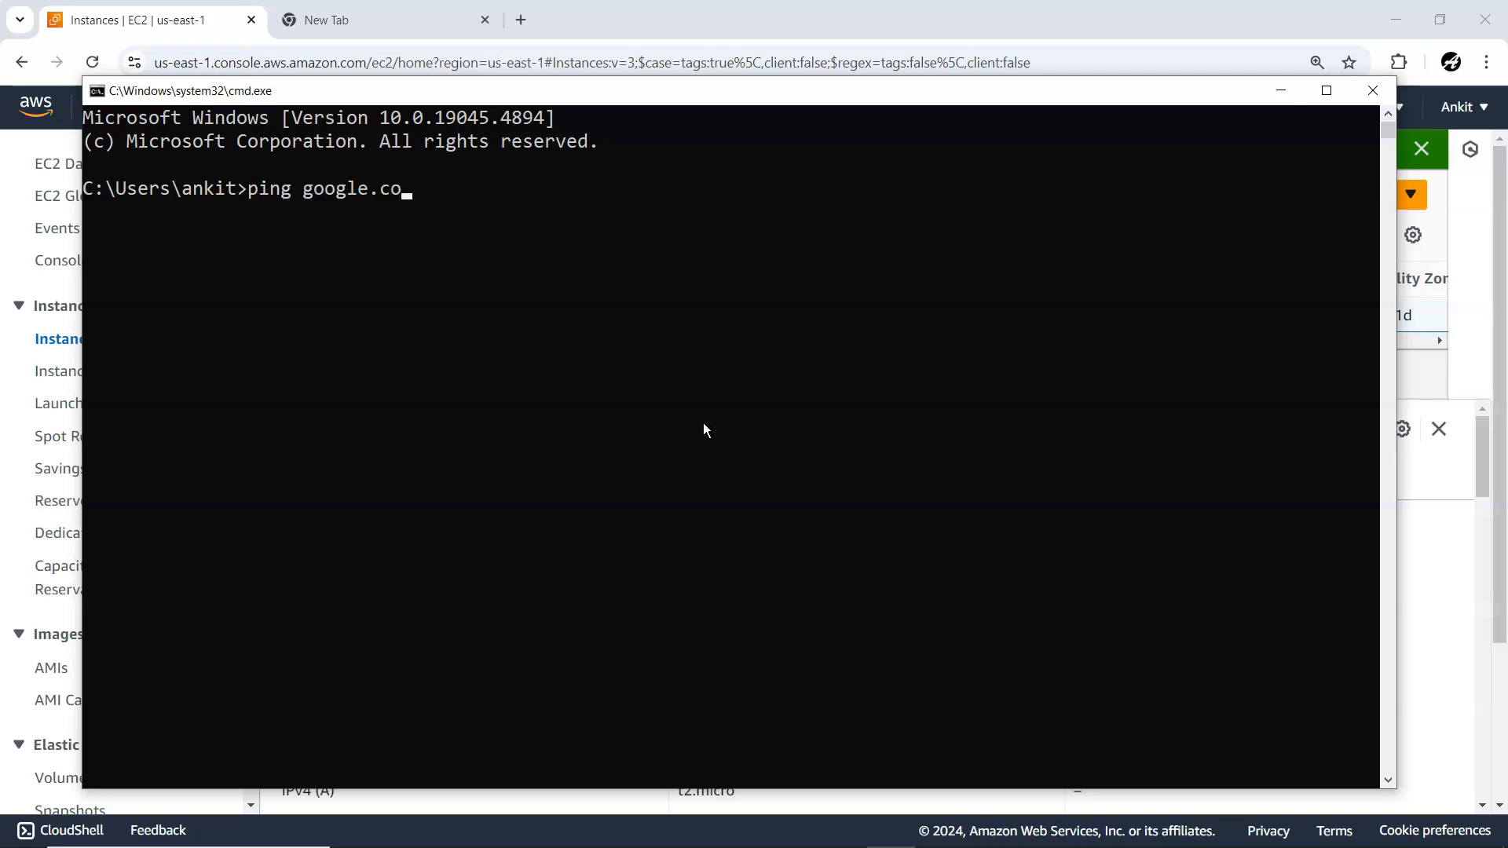
{"action": "key", "text": "Return"}
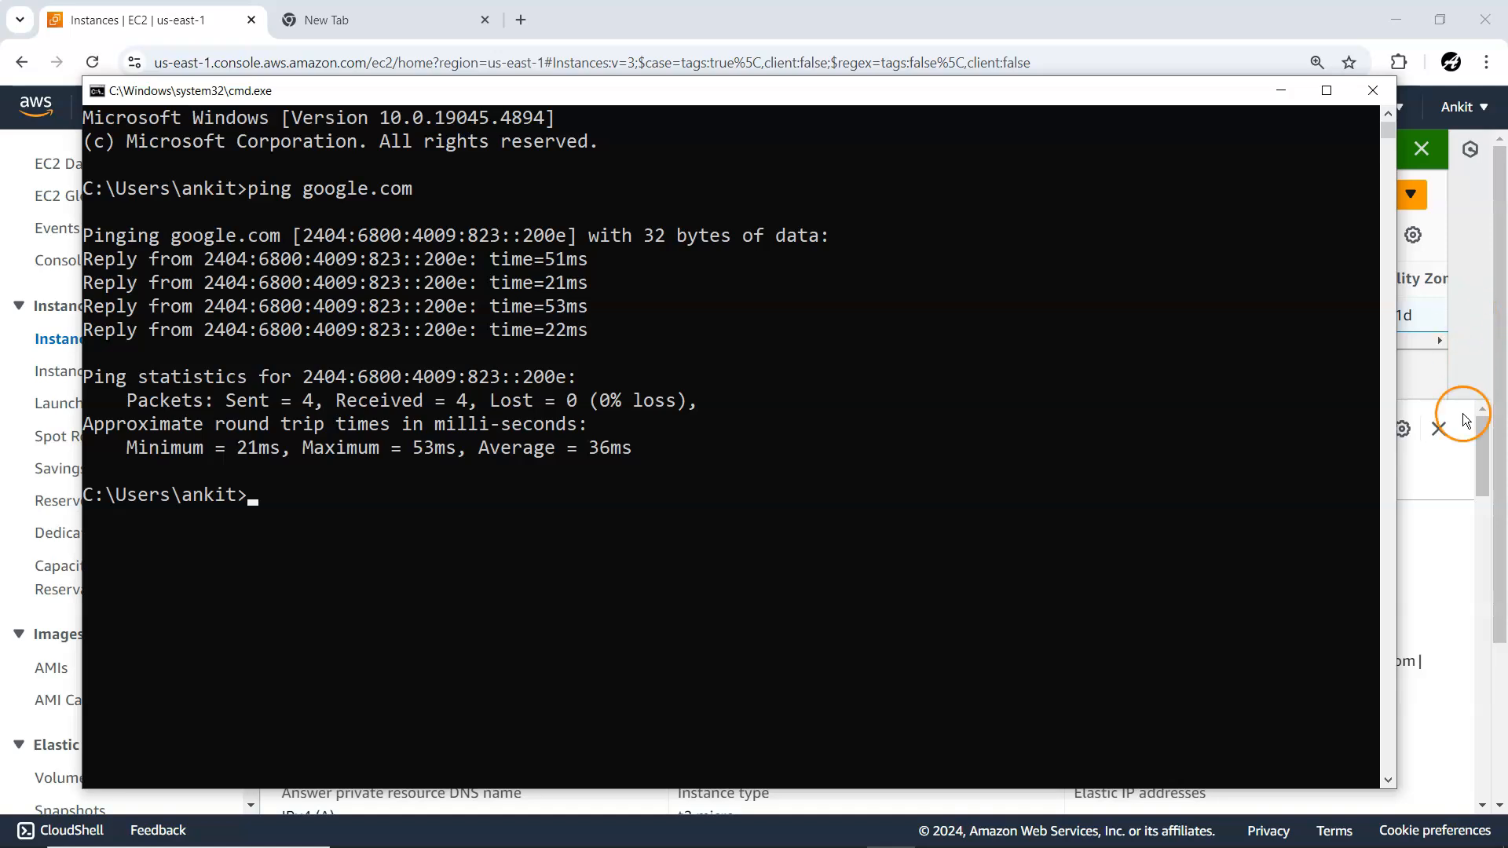
Step: Return to the EC2 console and review the security details and inbound rules of myfirstec2
{"action": "left_click", "coordinate": [1453, 542]}
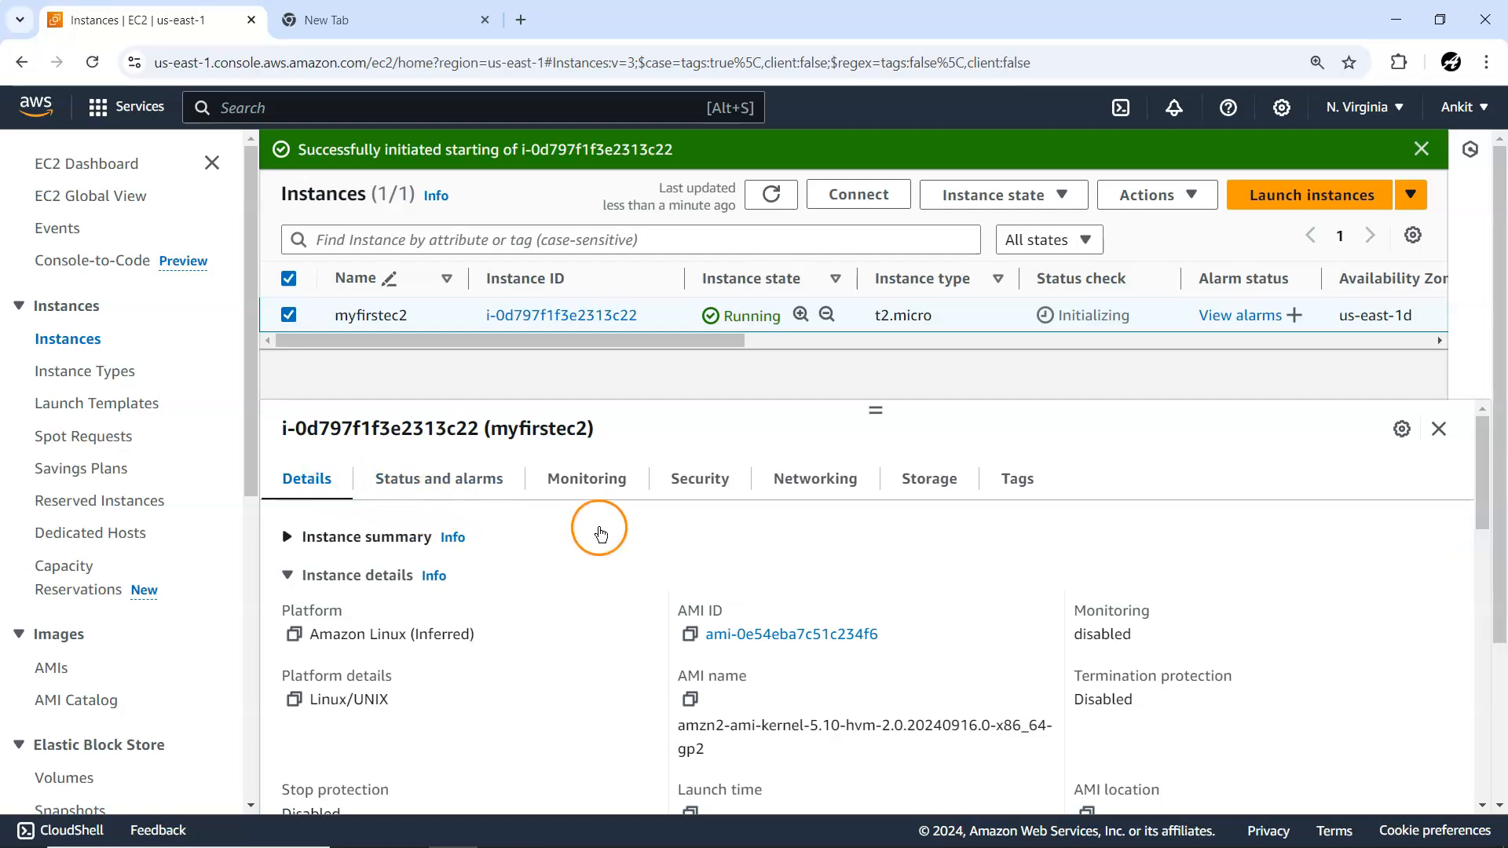
{"action": "left_click", "coordinate": [691, 493]}
{"action": "scroll", "coordinate": [625, 586], "scroll_direction": "down", "scroll_amount": 1}
{"action": "scroll", "coordinate": [625, 586], "scroll_direction": "down", "scroll_amount": 1}
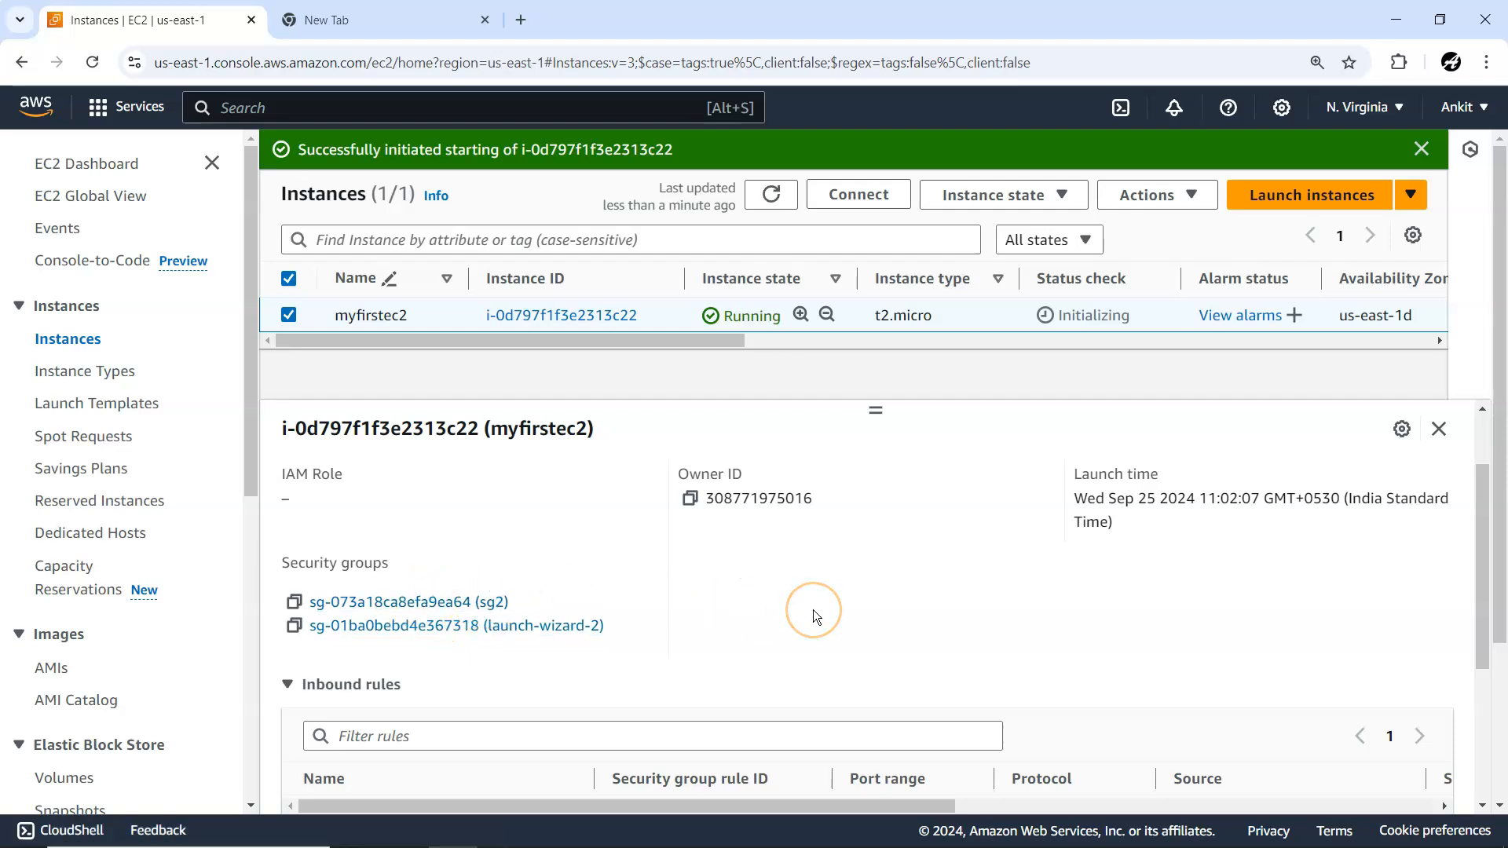
{"action": "scroll", "coordinate": [813, 609], "scroll_direction": "down", "scroll_amount": 3}
{"action": "scroll", "coordinate": [813, 610], "scroll_direction": "up", "scroll_amount": 5}
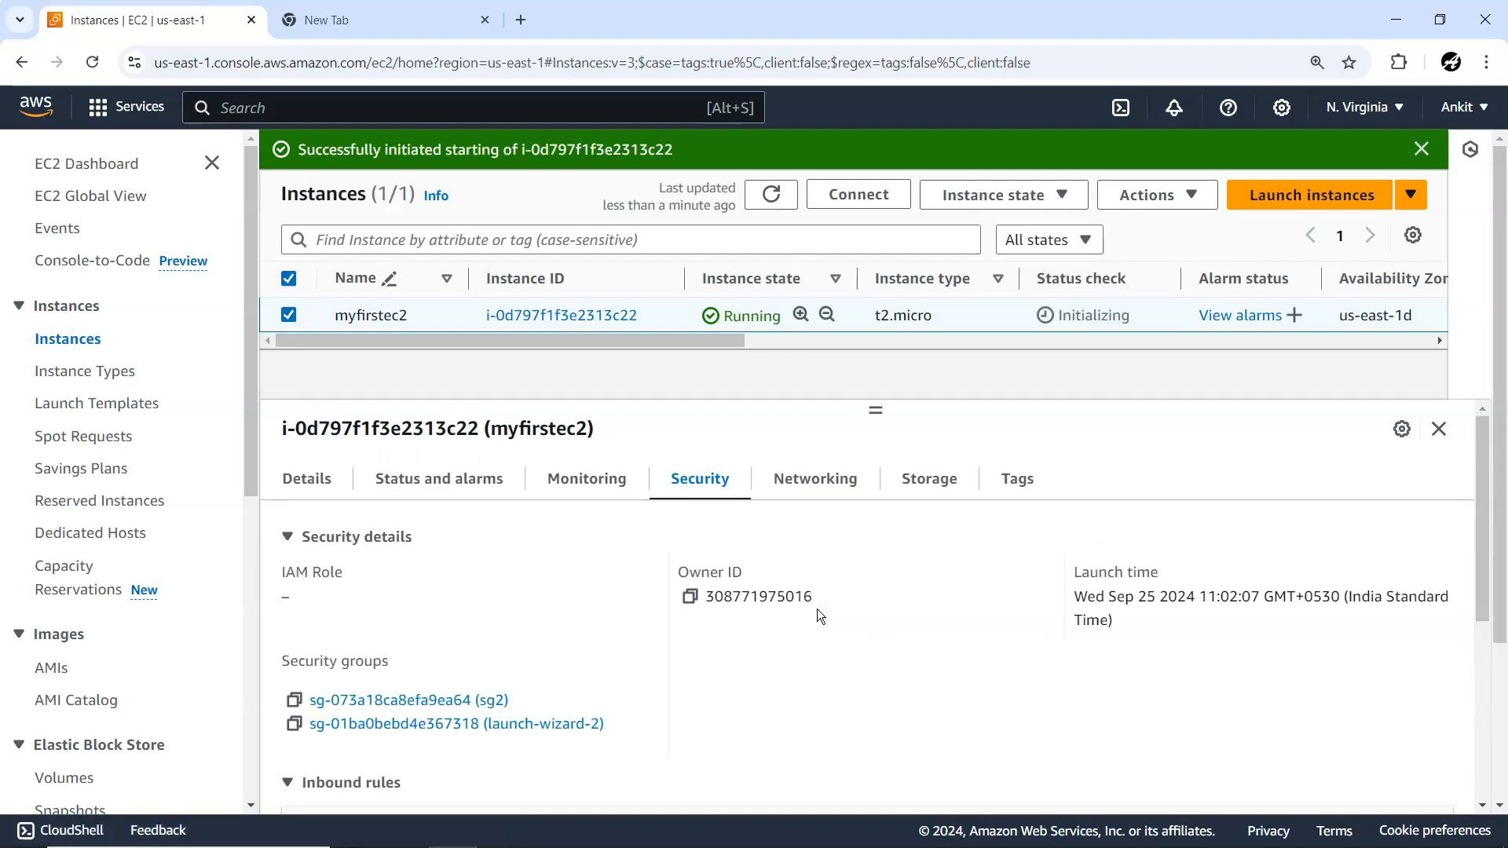
{"action": "left_click", "coordinate": [1409, 428]}
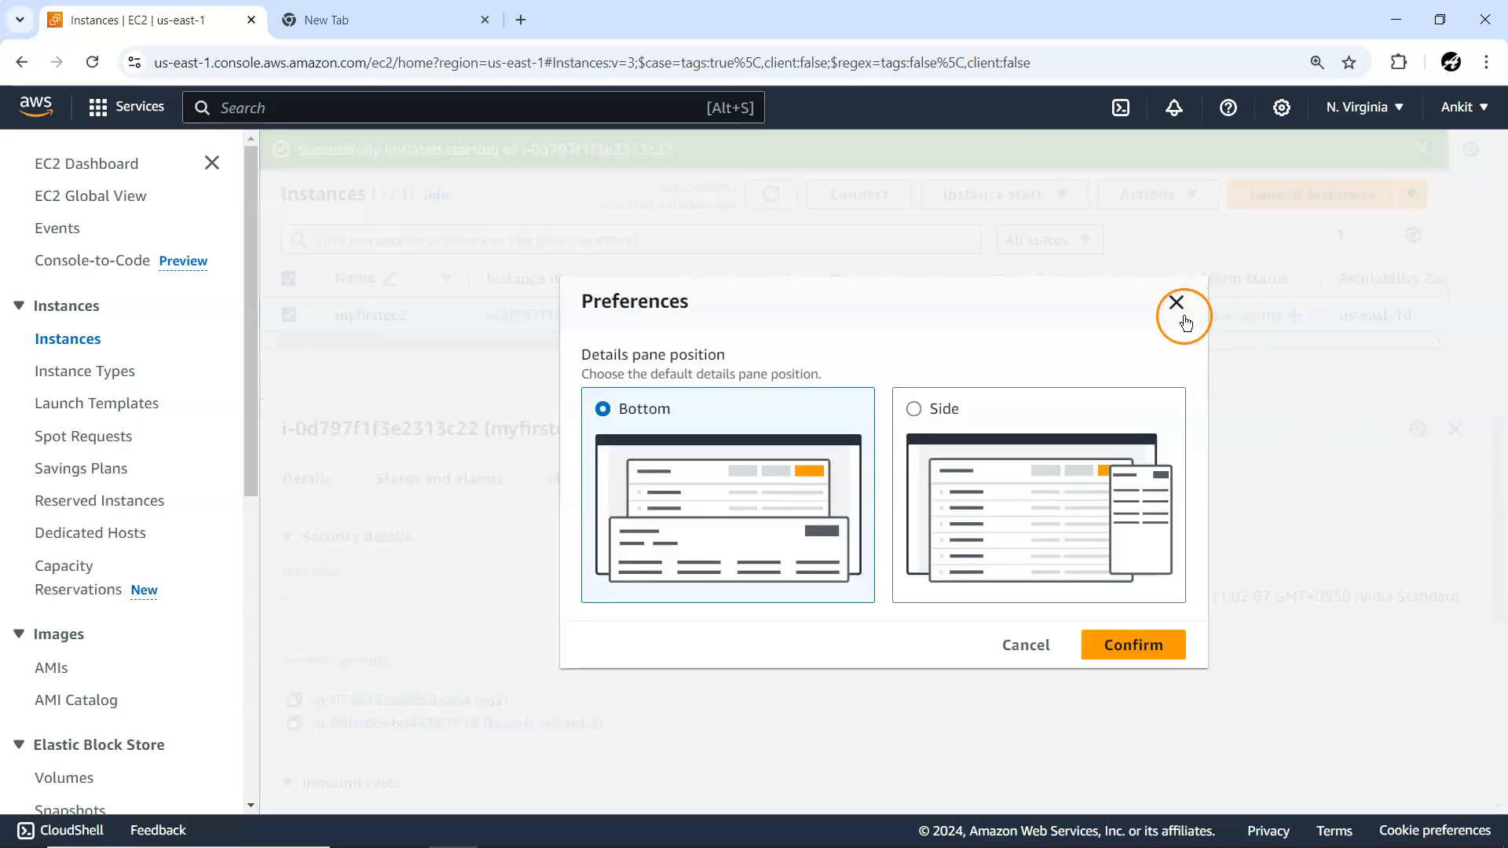
{"action": "left_click", "coordinate": [1182, 316]}
Step: Remove the security group sg2 from the myfirstec2 instance and save the change
{"action": "left_click", "coordinate": [1169, 197]}
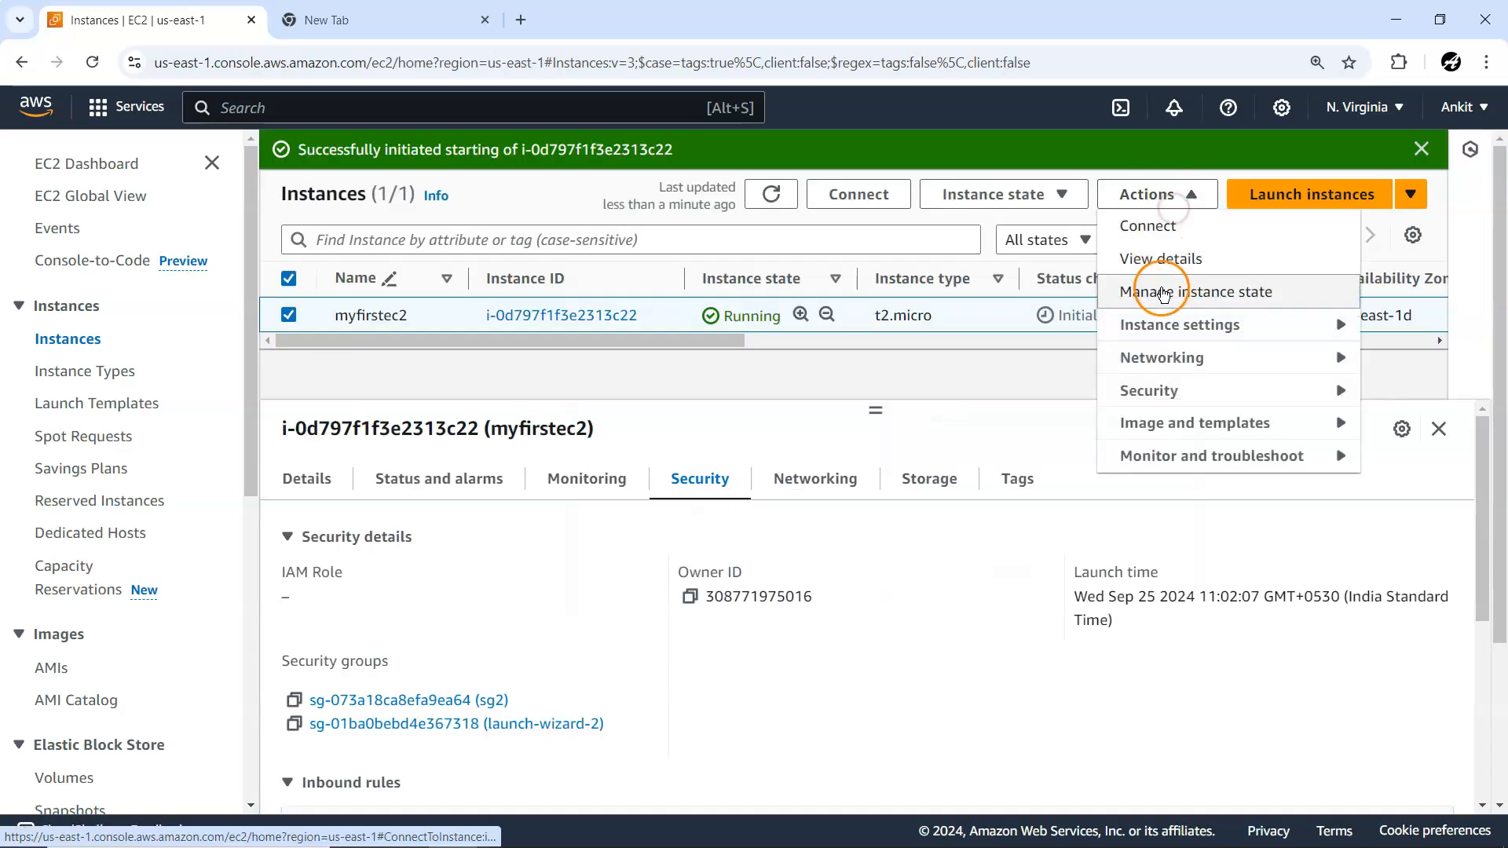
{"action": "mouse_move", "coordinate": [1152, 390]}
{"action": "left_click", "coordinate": [983, 390]}
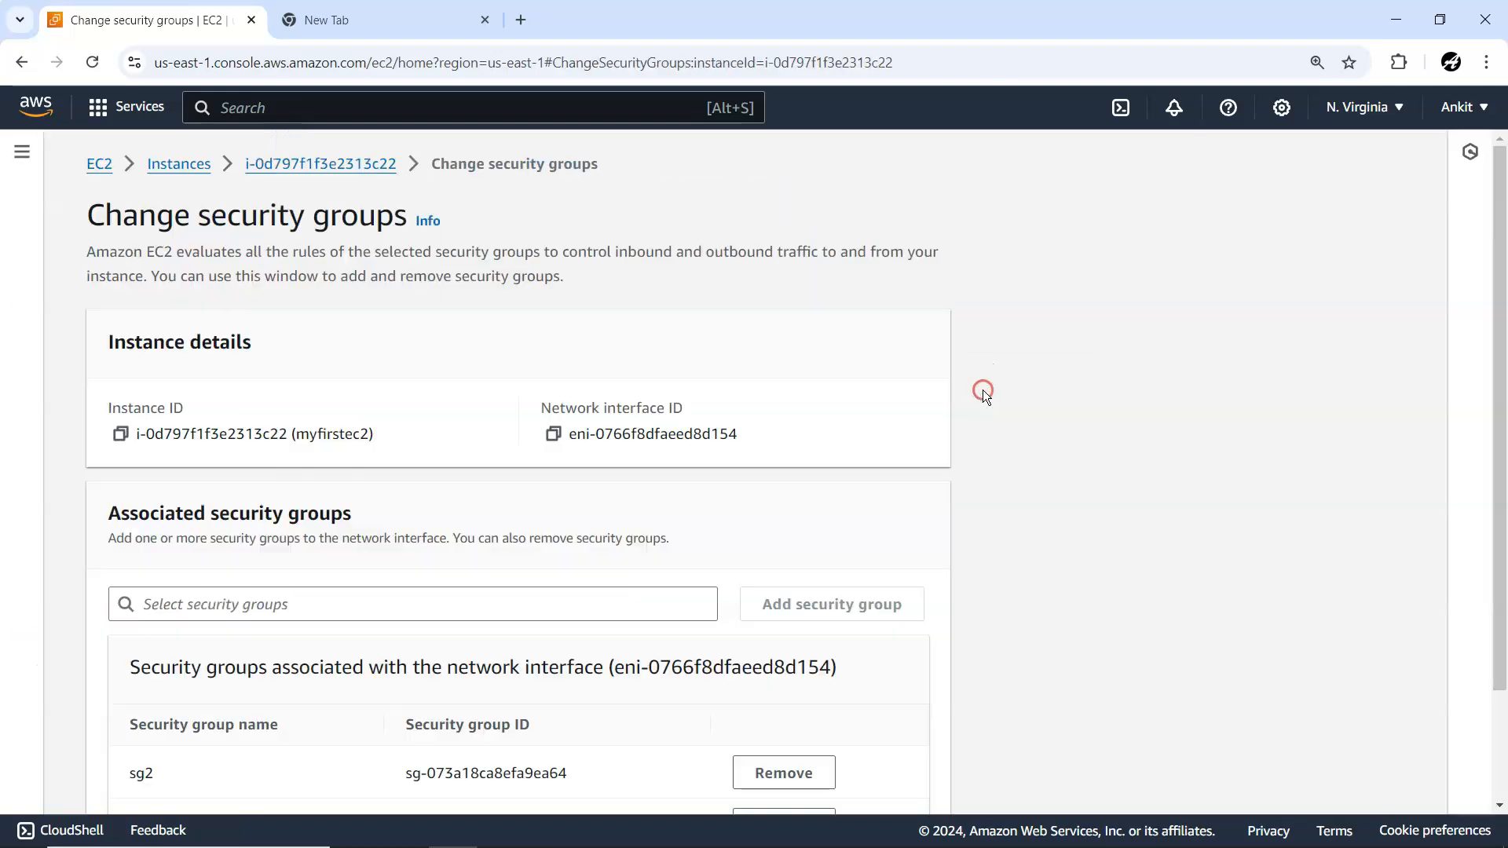
{"action": "scroll", "coordinate": [290, 561], "scroll_direction": "down", "scroll_amount": 2}
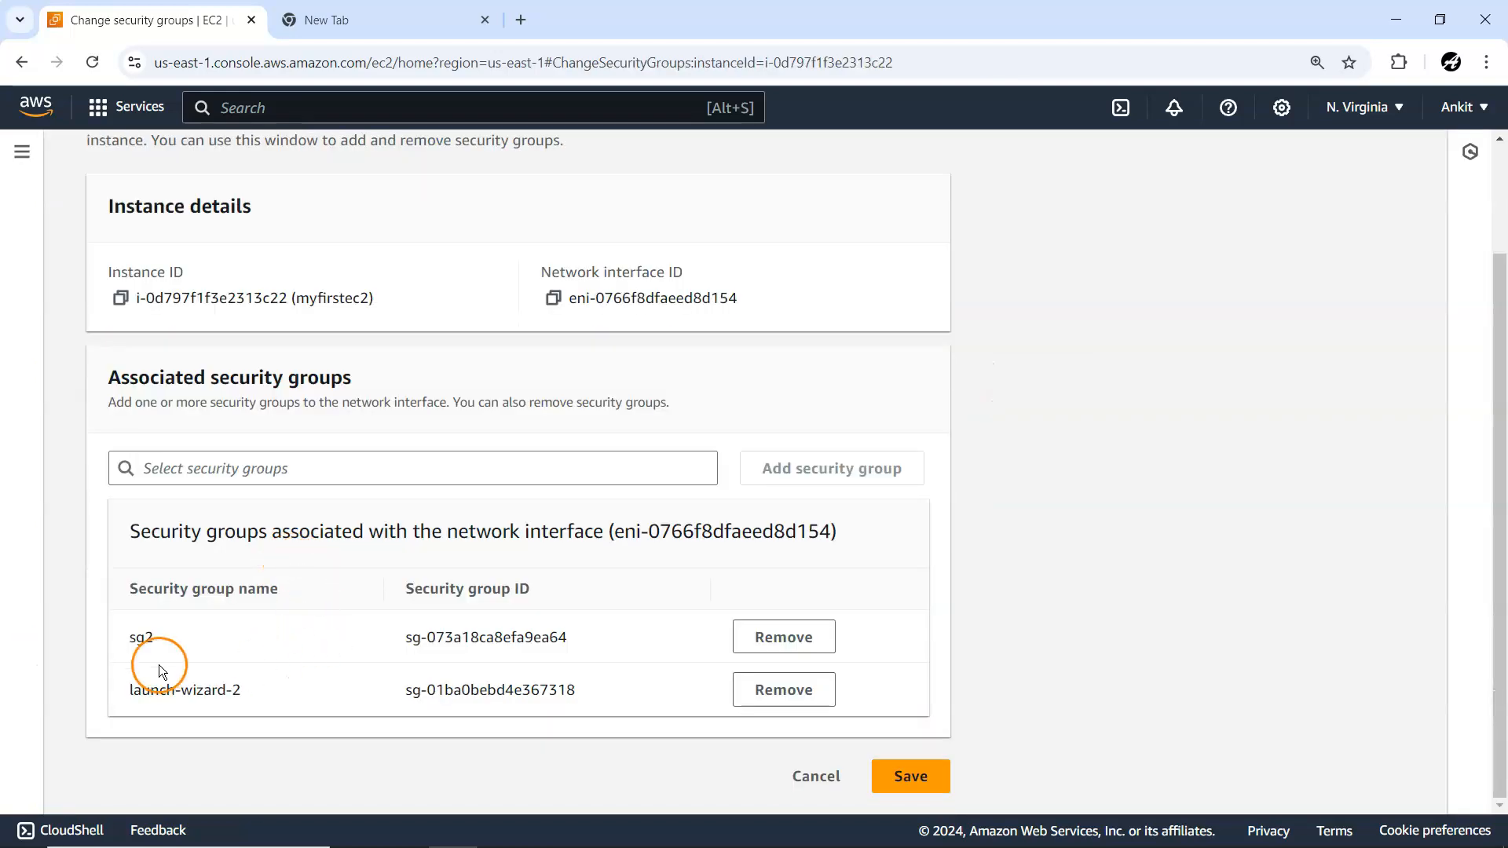
{"action": "left_click", "coordinate": [757, 638]}
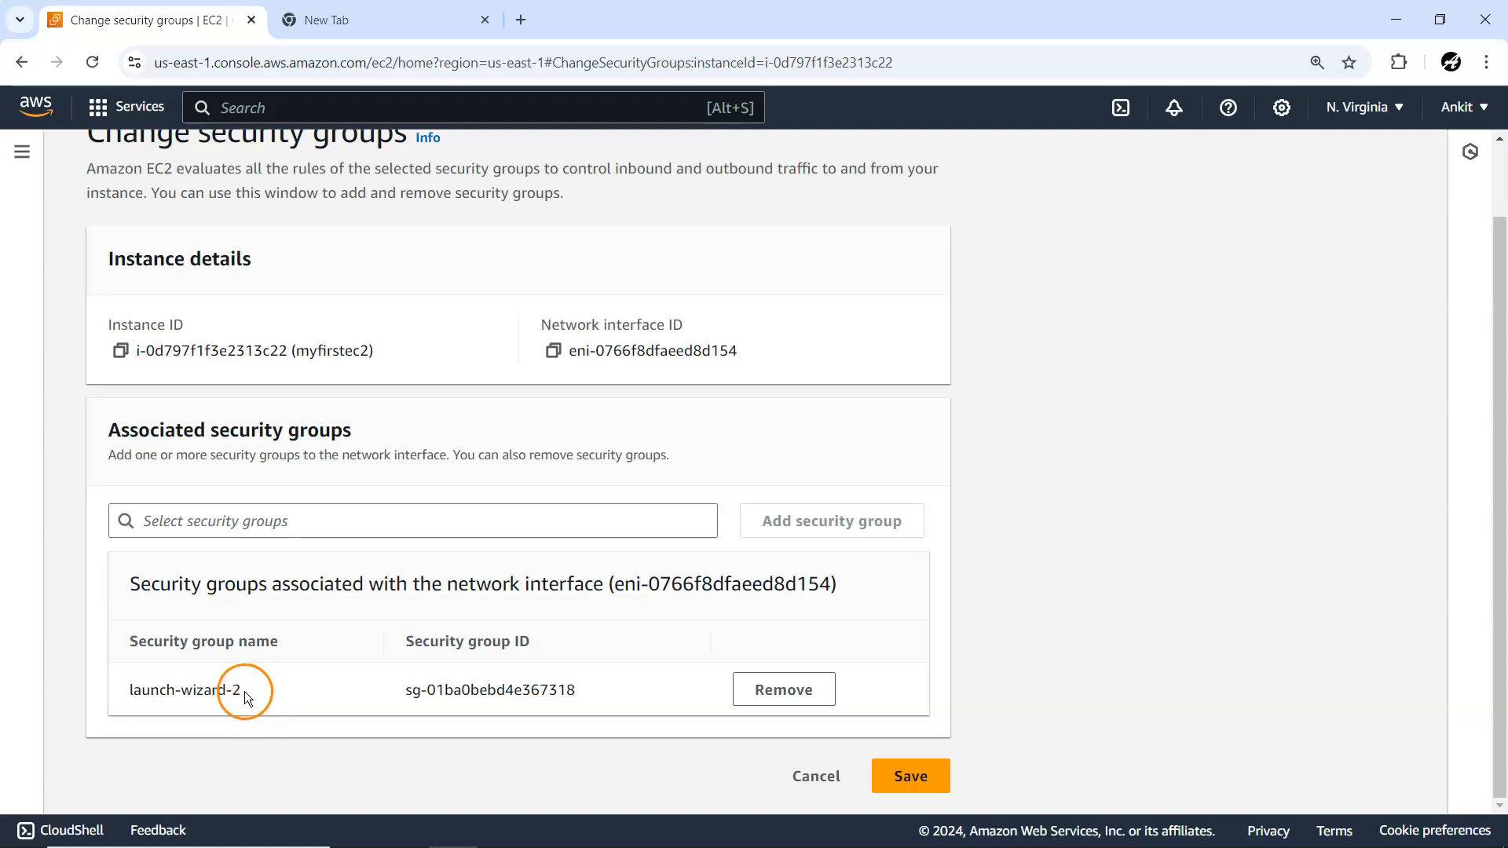
{"action": "left_click", "coordinate": [908, 778]}
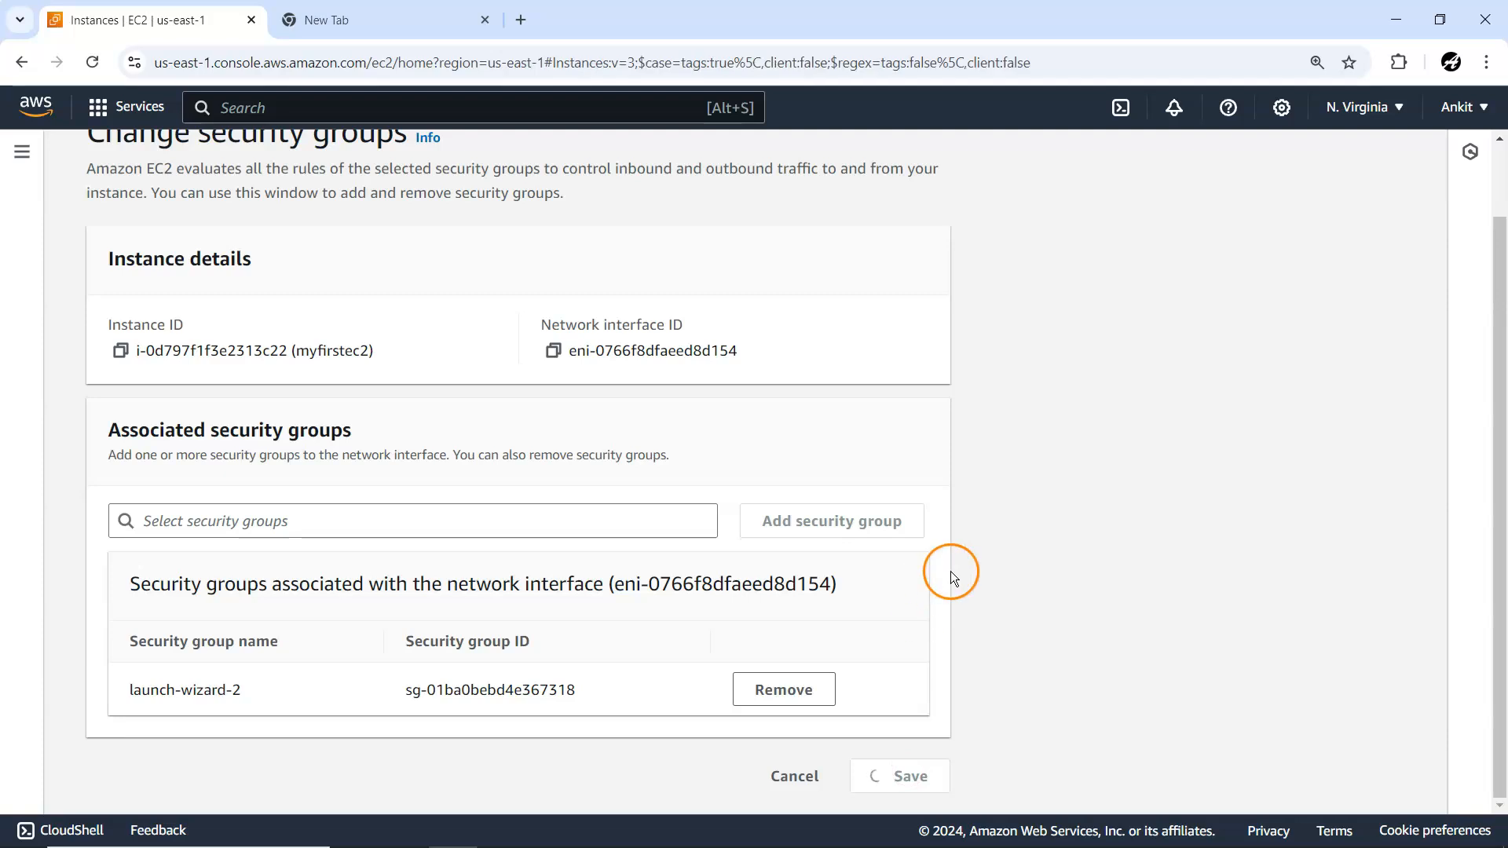
Step: Check which security groups and inbound rules apply to myfirstec2 in its security details
{"action": "scroll", "coordinate": [977, 536], "scroll_direction": "down", "scroll_amount": 4}
{"action": "scroll", "coordinate": [963, 521], "scroll_direction": "up", "scroll_amount": 3}
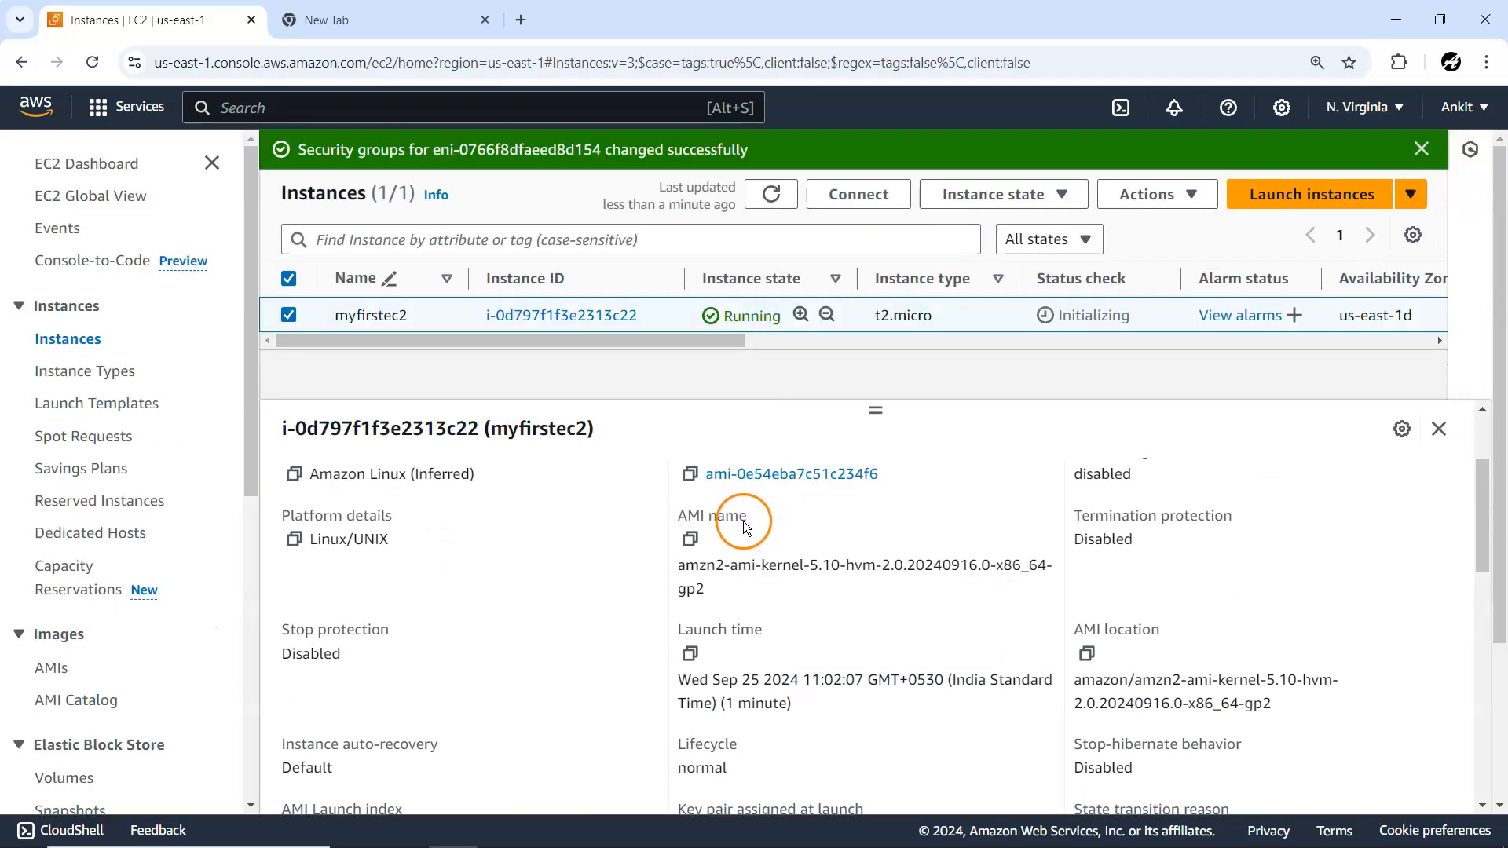
{"action": "scroll", "coordinate": [771, 440], "scroll_direction": "up", "scroll_amount": 1}
{"action": "left_click", "coordinate": [711, 477]}
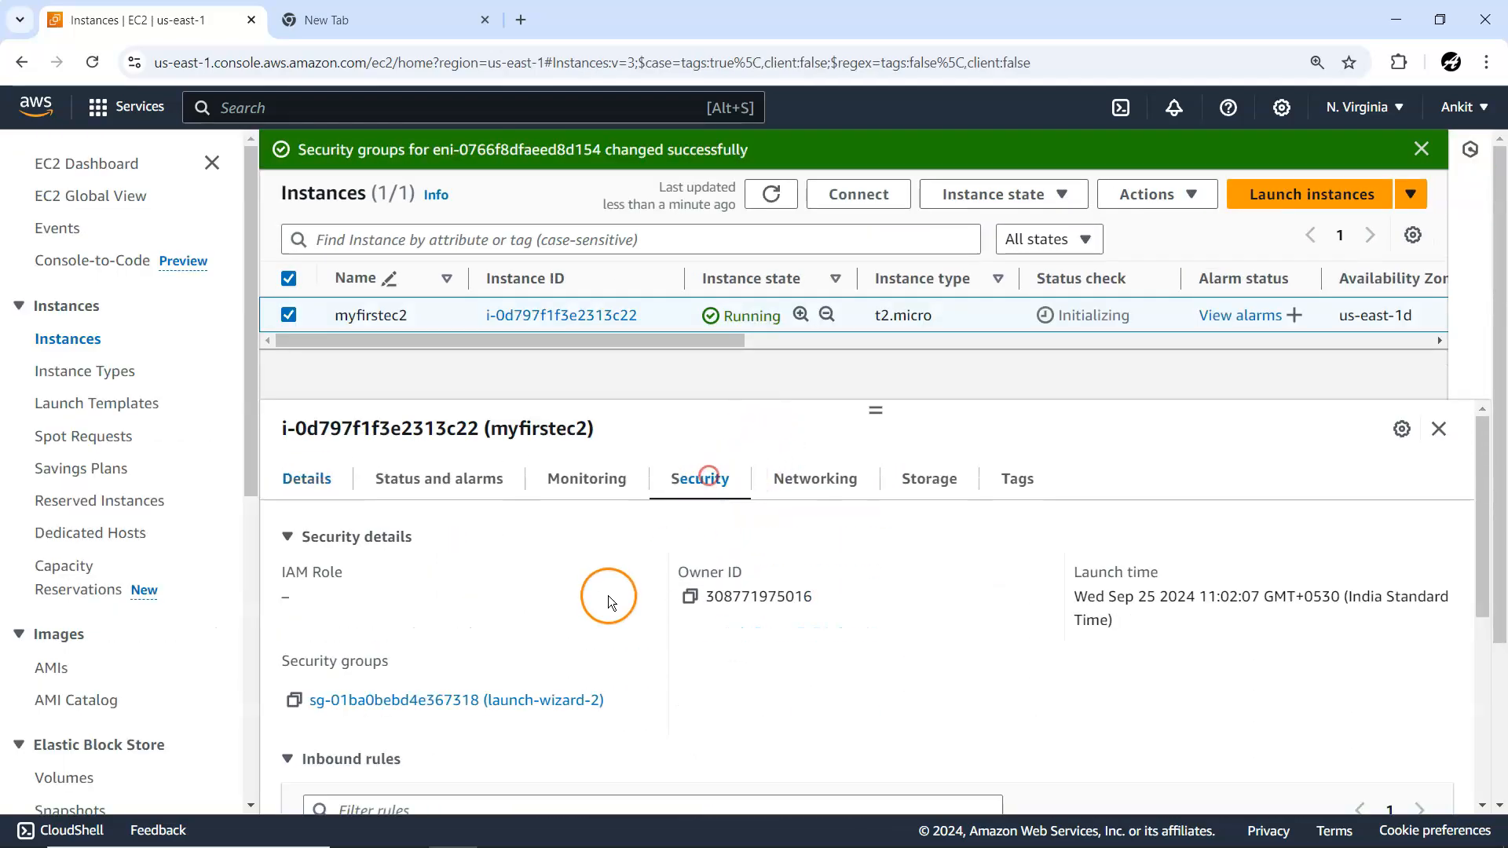
{"action": "scroll", "coordinate": [609, 602], "scroll_direction": "down", "scroll_amount": 2}
Step: Open the launch-wizard-2 security group in a separate browser tab and inspect its inbound rules
{"action": "right_click", "coordinate": [446, 511]}
{"action": "left_click", "coordinate": [505, 525]}
{"action": "left_click", "coordinate": [385, 19]}
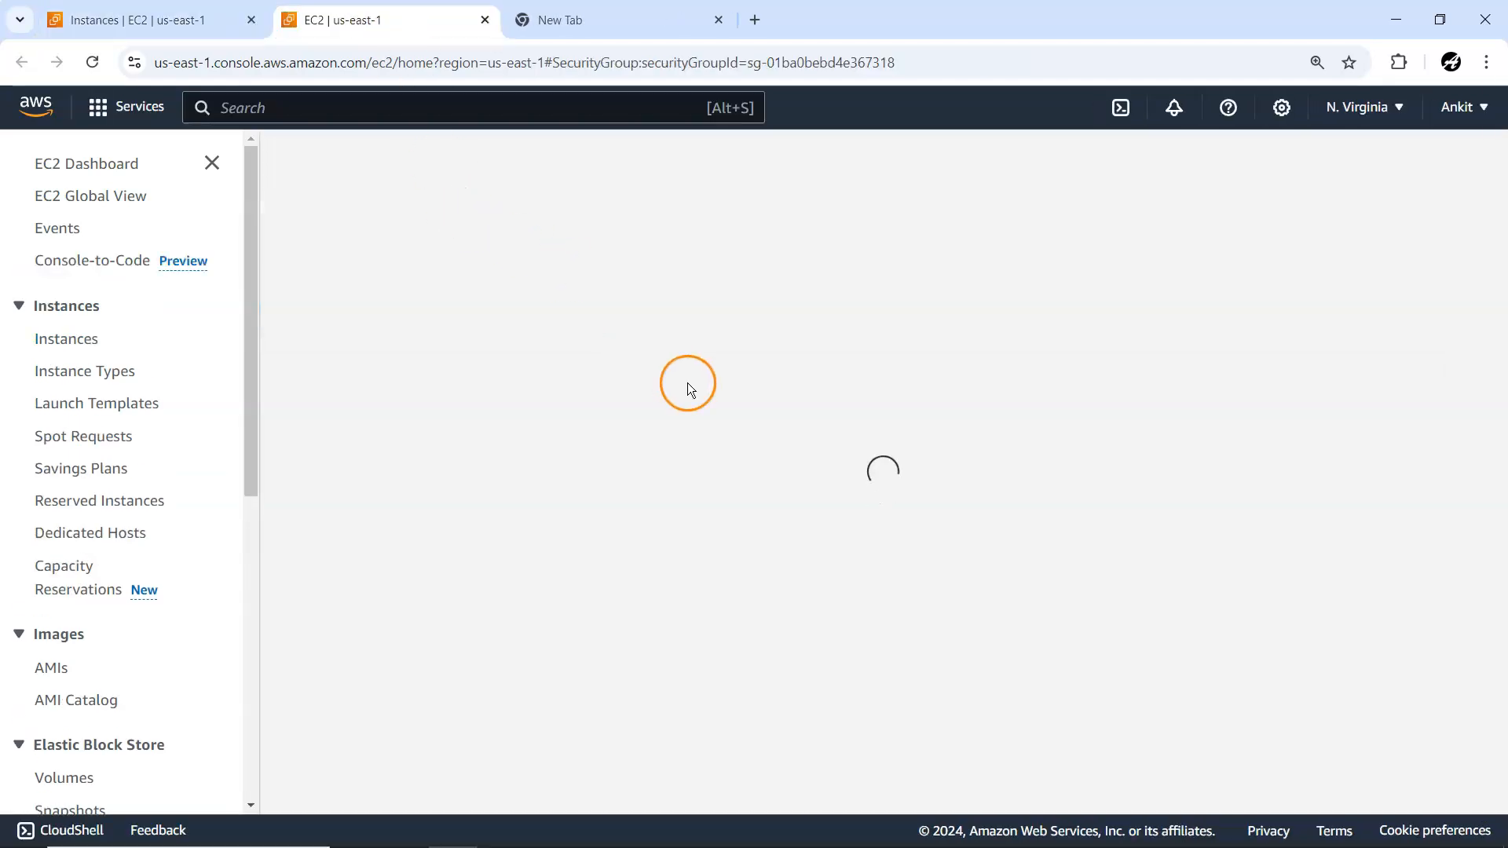
{"action": "scroll", "coordinate": [726, 455], "scroll_direction": "down", "scroll_amount": 1}
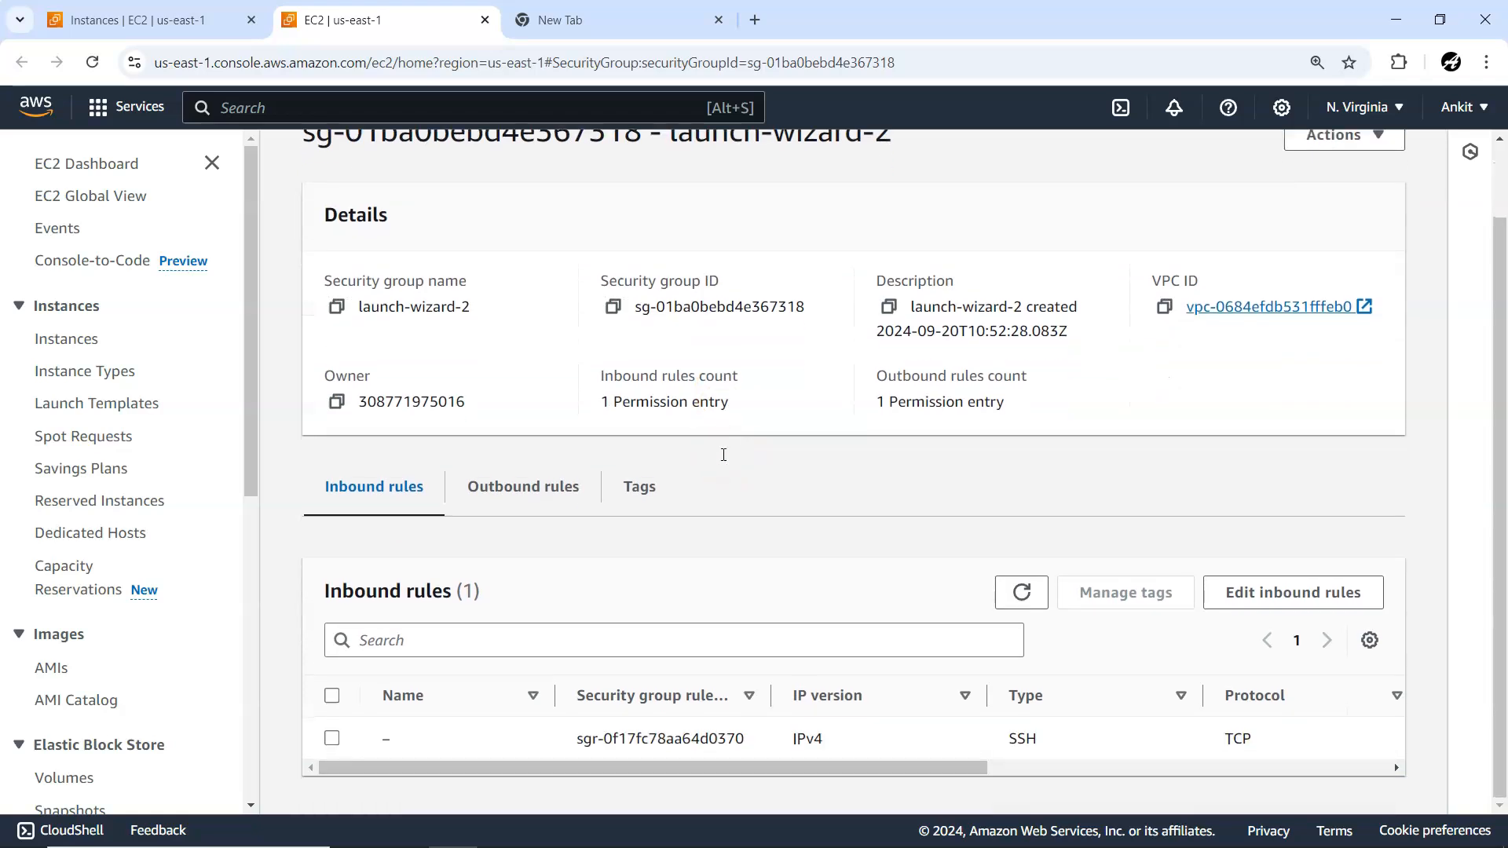
{"action": "left_click_drag", "start_coordinate": [878, 767], "coordinate": [911, 765]}
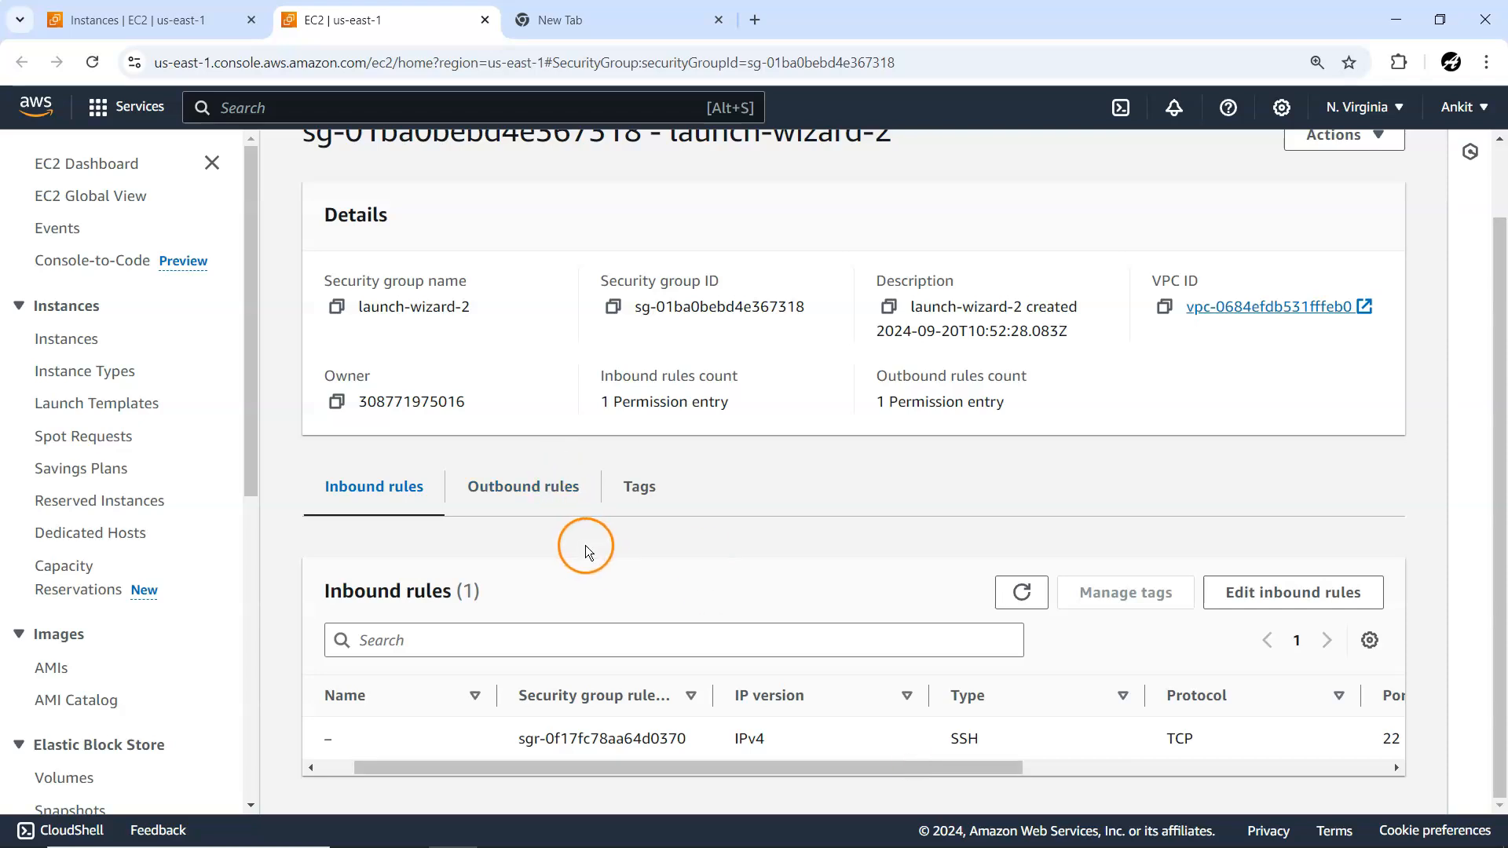
Step: Return to the instance list, expand the instance summary of myfirstec2 and copy its auto-assigned public IP address
{"action": "left_click", "coordinate": [188, 17]}
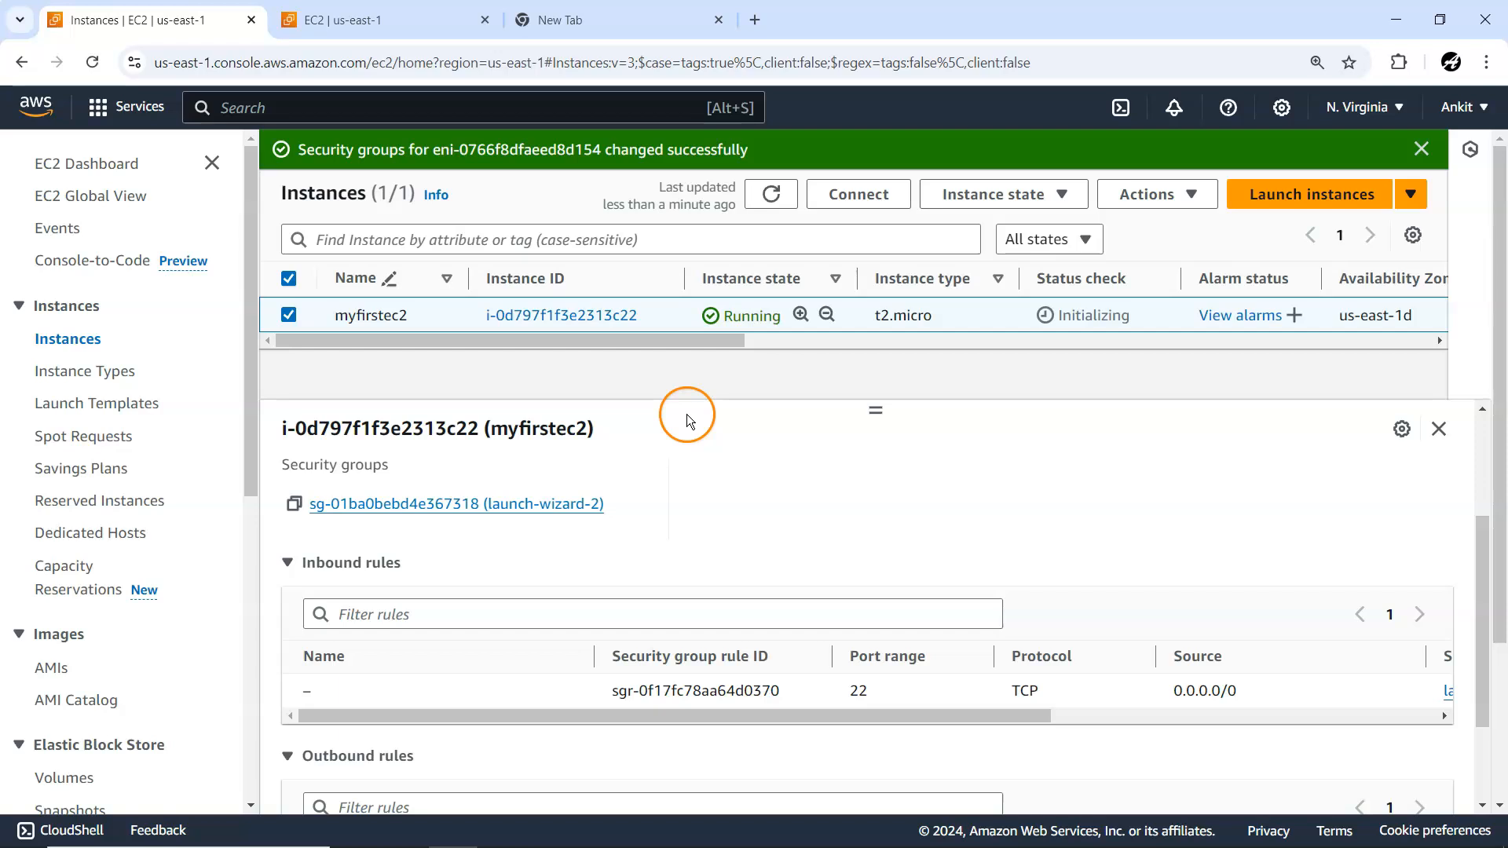
{"action": "left_click", "coordinate": [355, 314]}
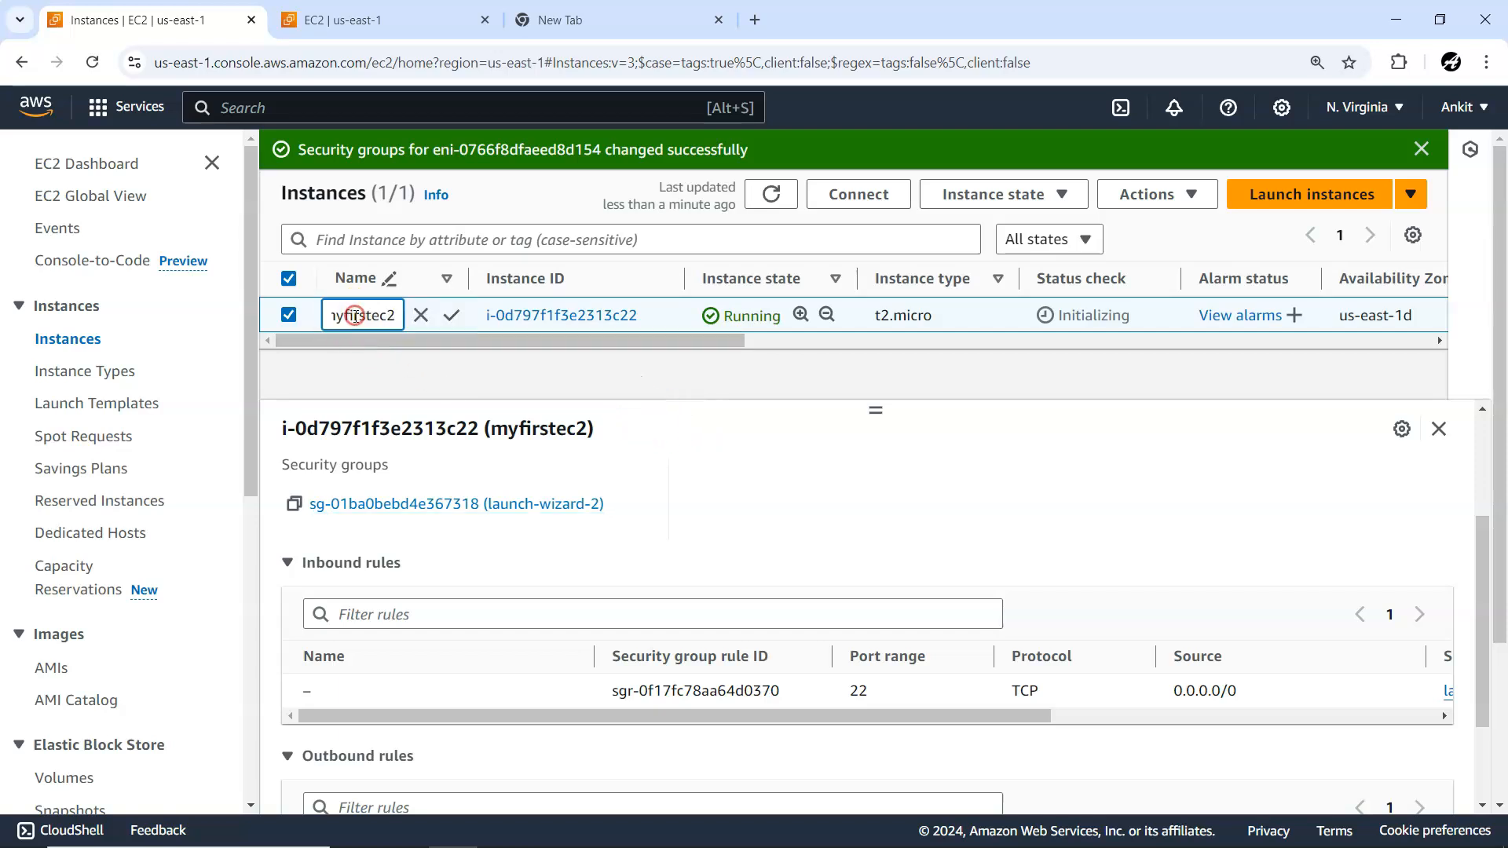
{"action": "left_click", "coordinate": [441, 388]}
{"action": "scroll", "coordinate": [611, 530], "scroll_direction": "down", "scroll_amount": 2}
{"action": "scroll", "coordinate": [625, 530], "scroll_direction": "up", "scroll_amount": 4}
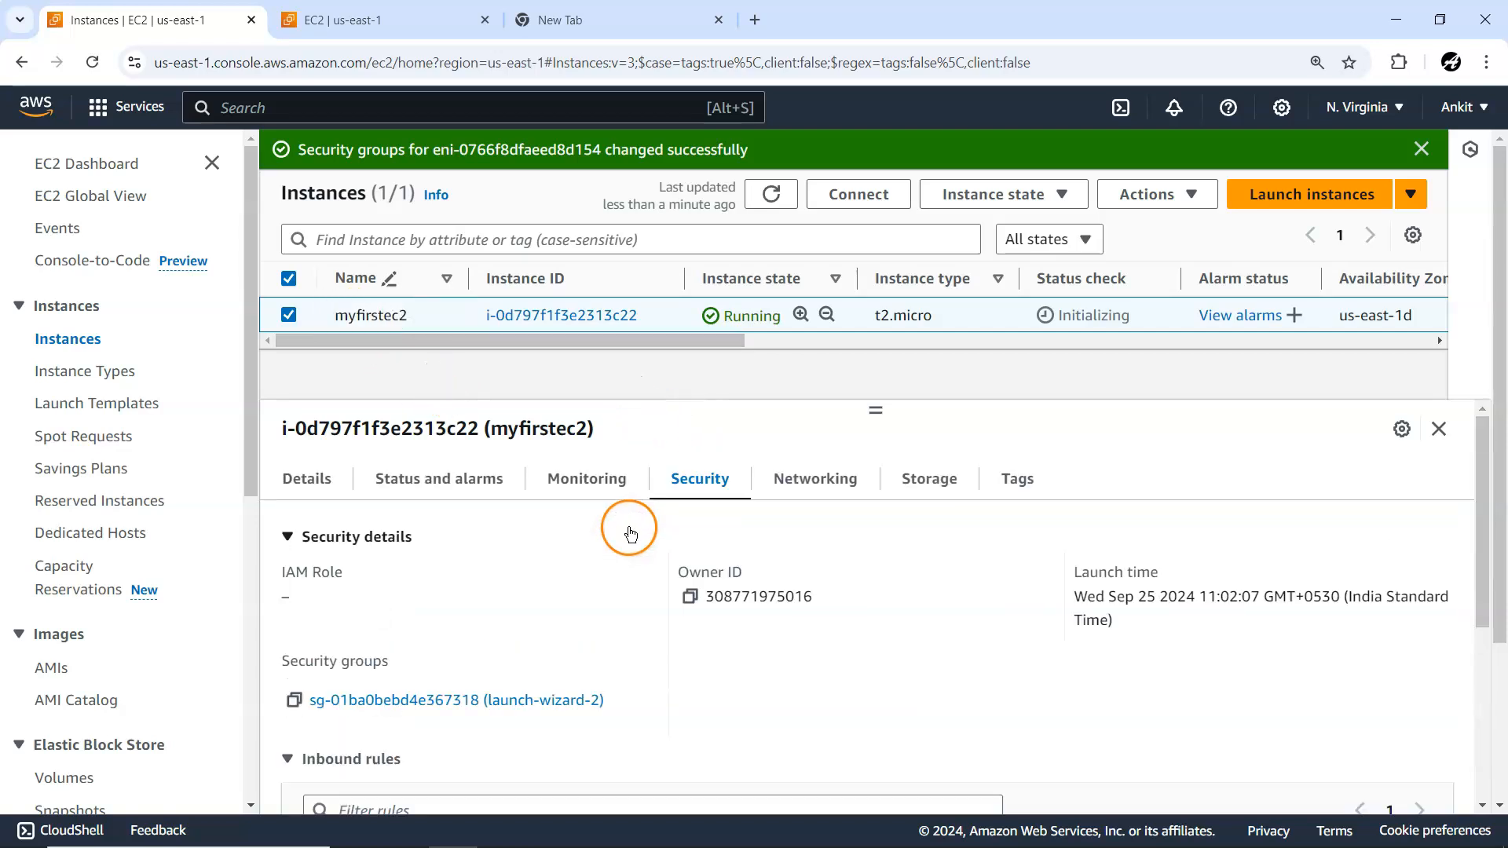
{"action": "left_click", "coordinate": [306, 479]}
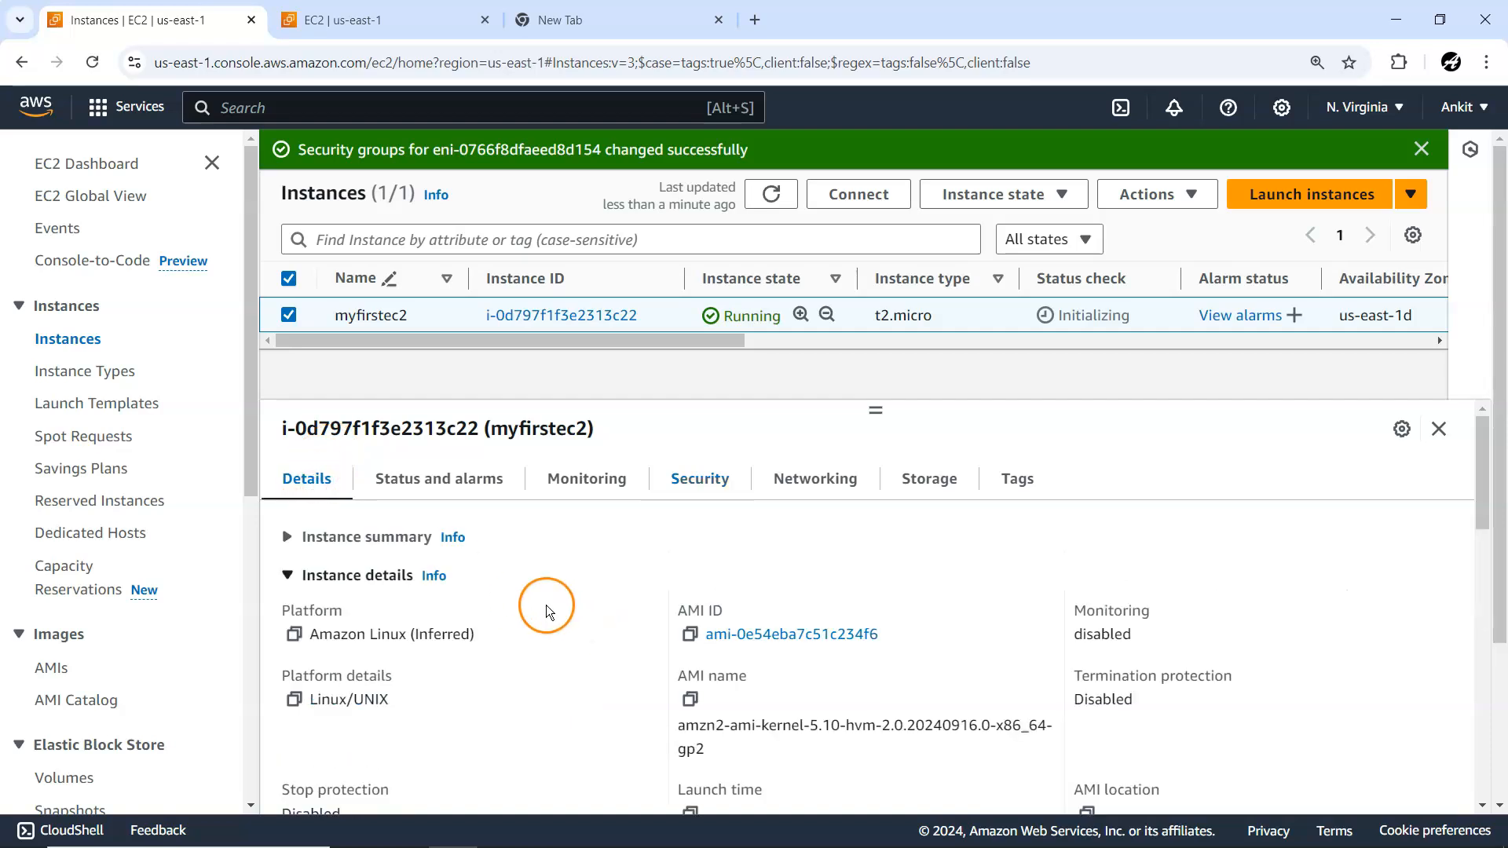
{"action": "left_click", "coordinate": [393, 536]}
{"action": "scroll", "coordinate": [472, 599], "scroll_direction": "down", "scroll_amount": 1}
{"action": "scroll", "coordinate": [472, 599], "scroll_direction": "down", "scroll_amount": 1}
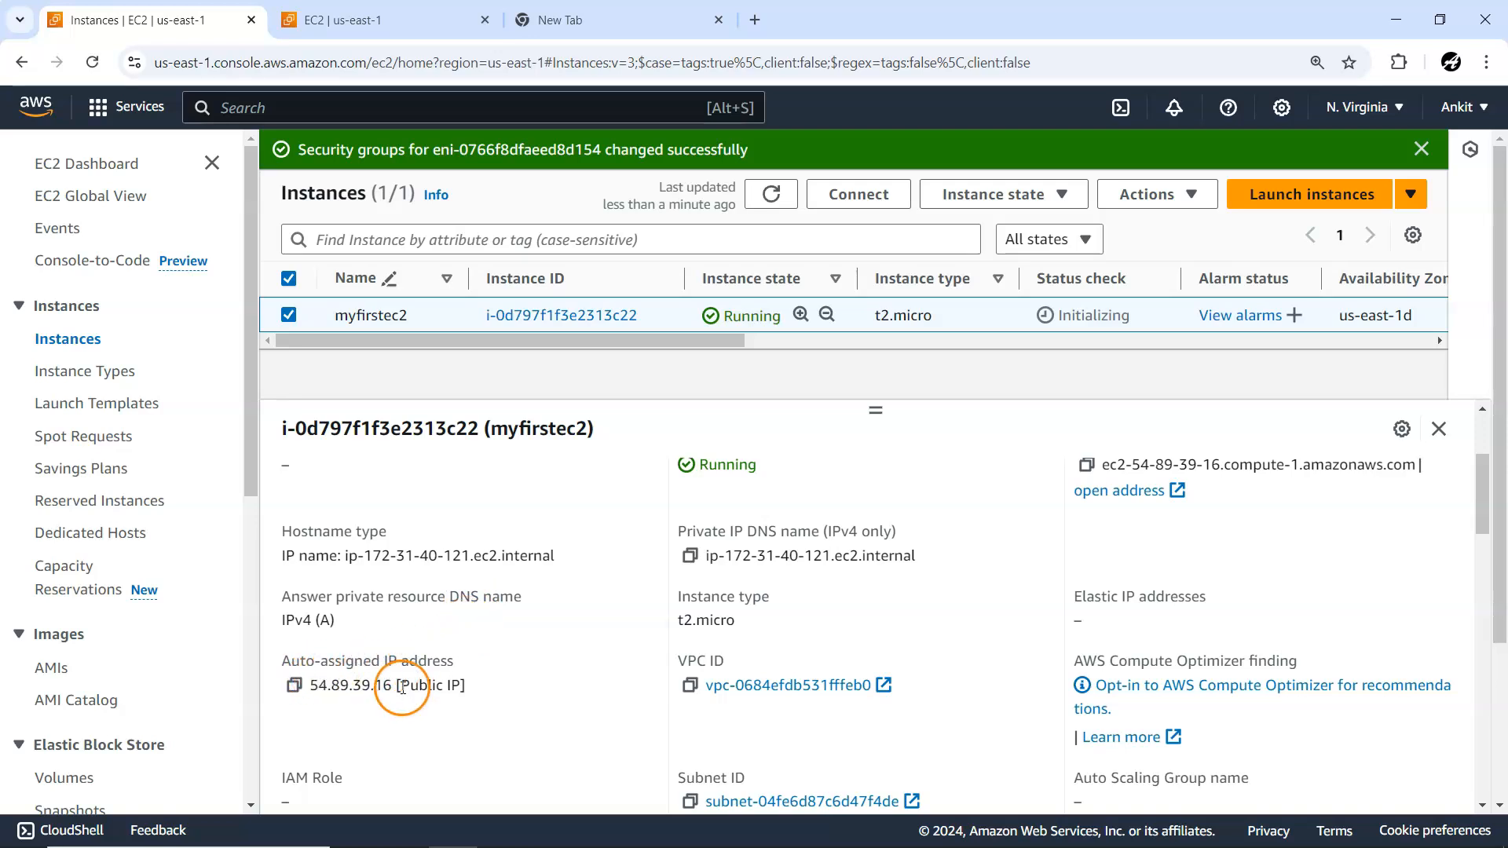
{"action": "scroll", "coordinate": [496, 658], "scroll_direction": "up", "scroll_amount": 1}
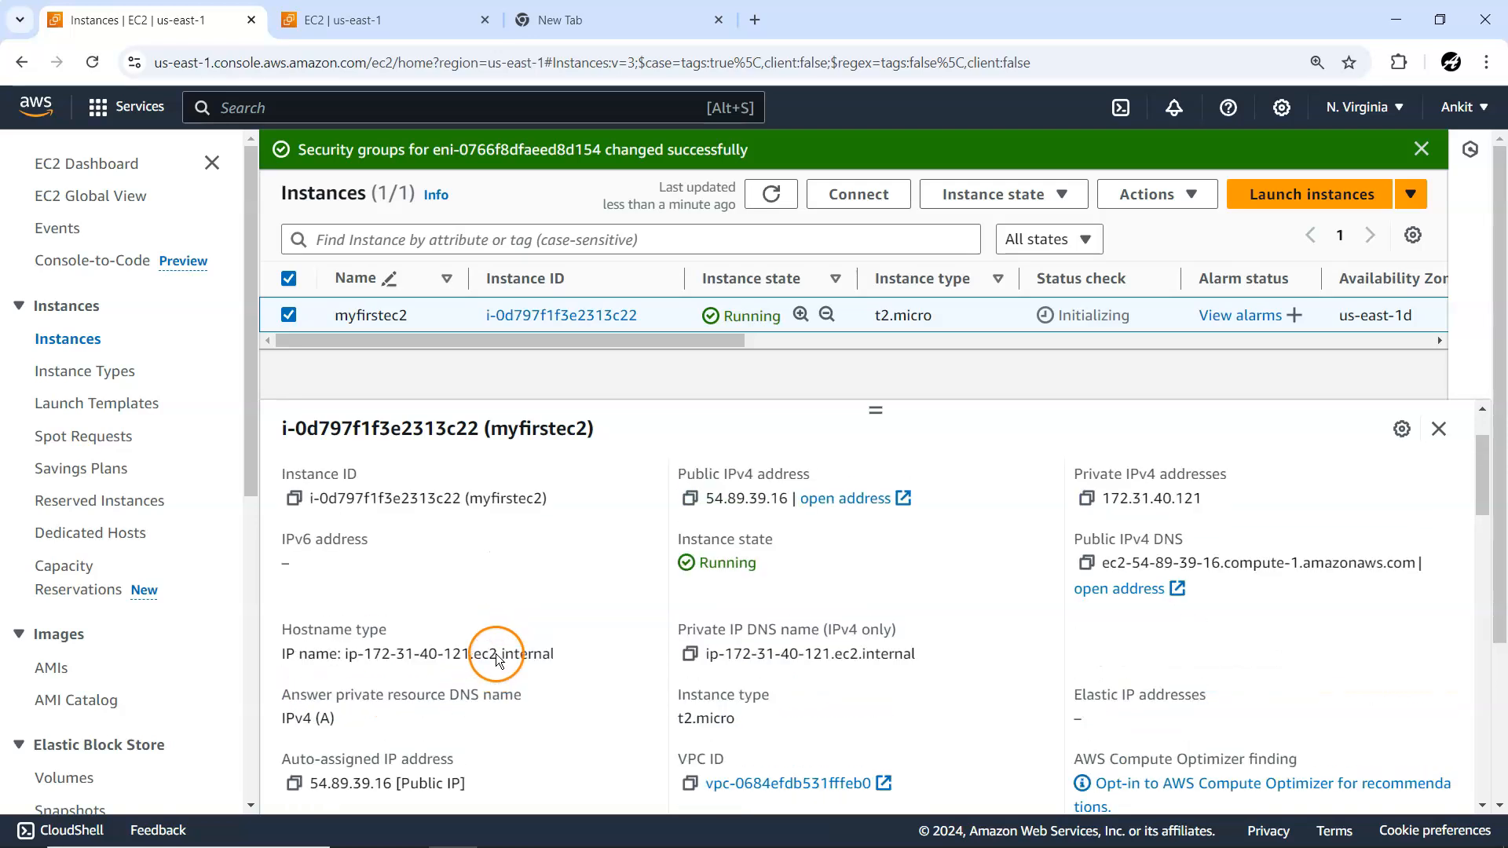
{"action": "scroll", "coordinate": [496, 654], "scroll_direction": "down", "scroll_amount": 2}
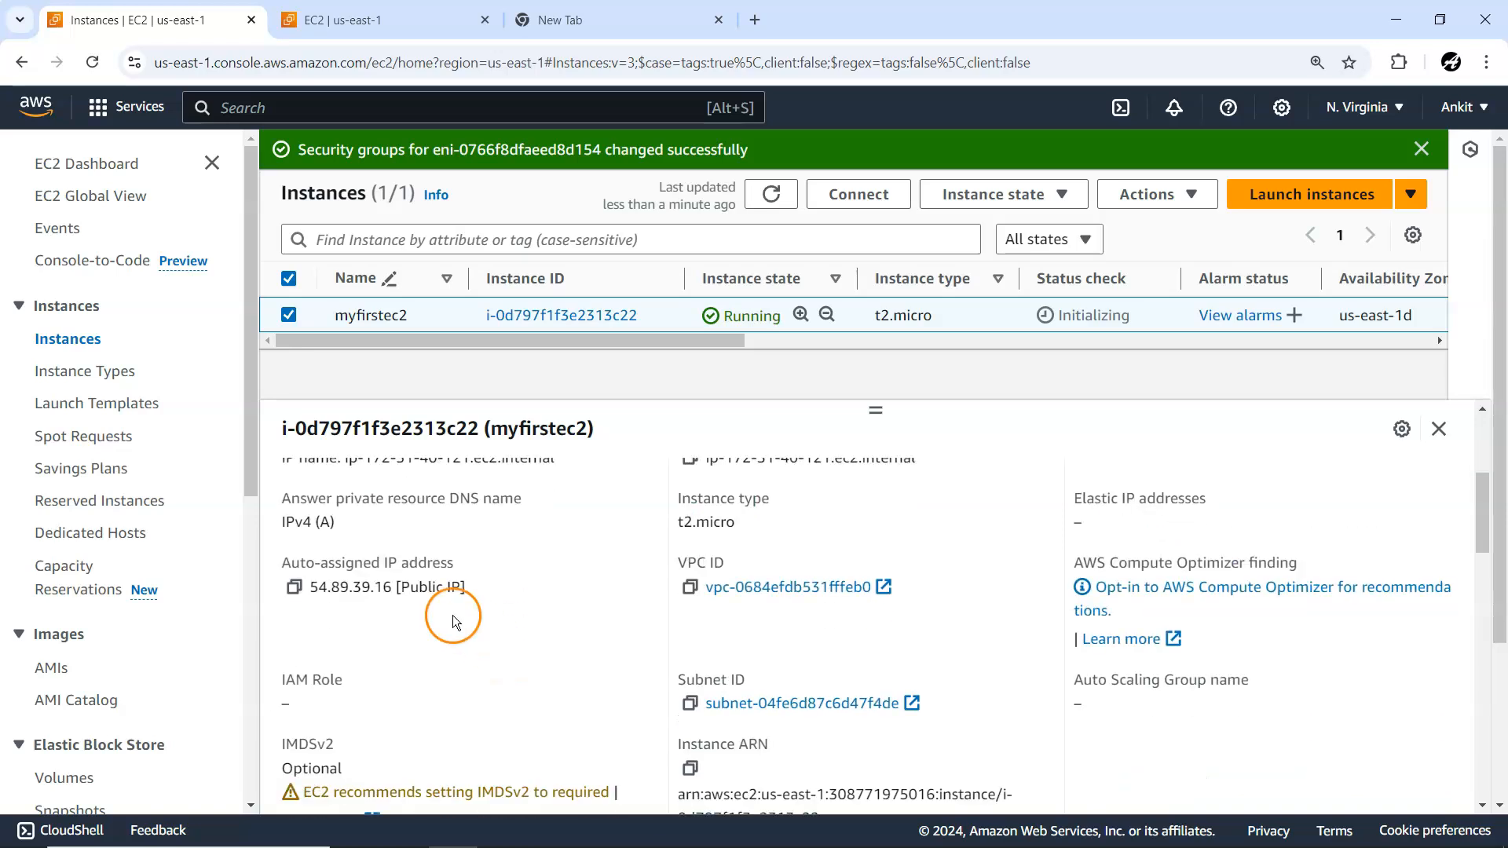
{"action": "left_click", "coordinate": [295, 587]}
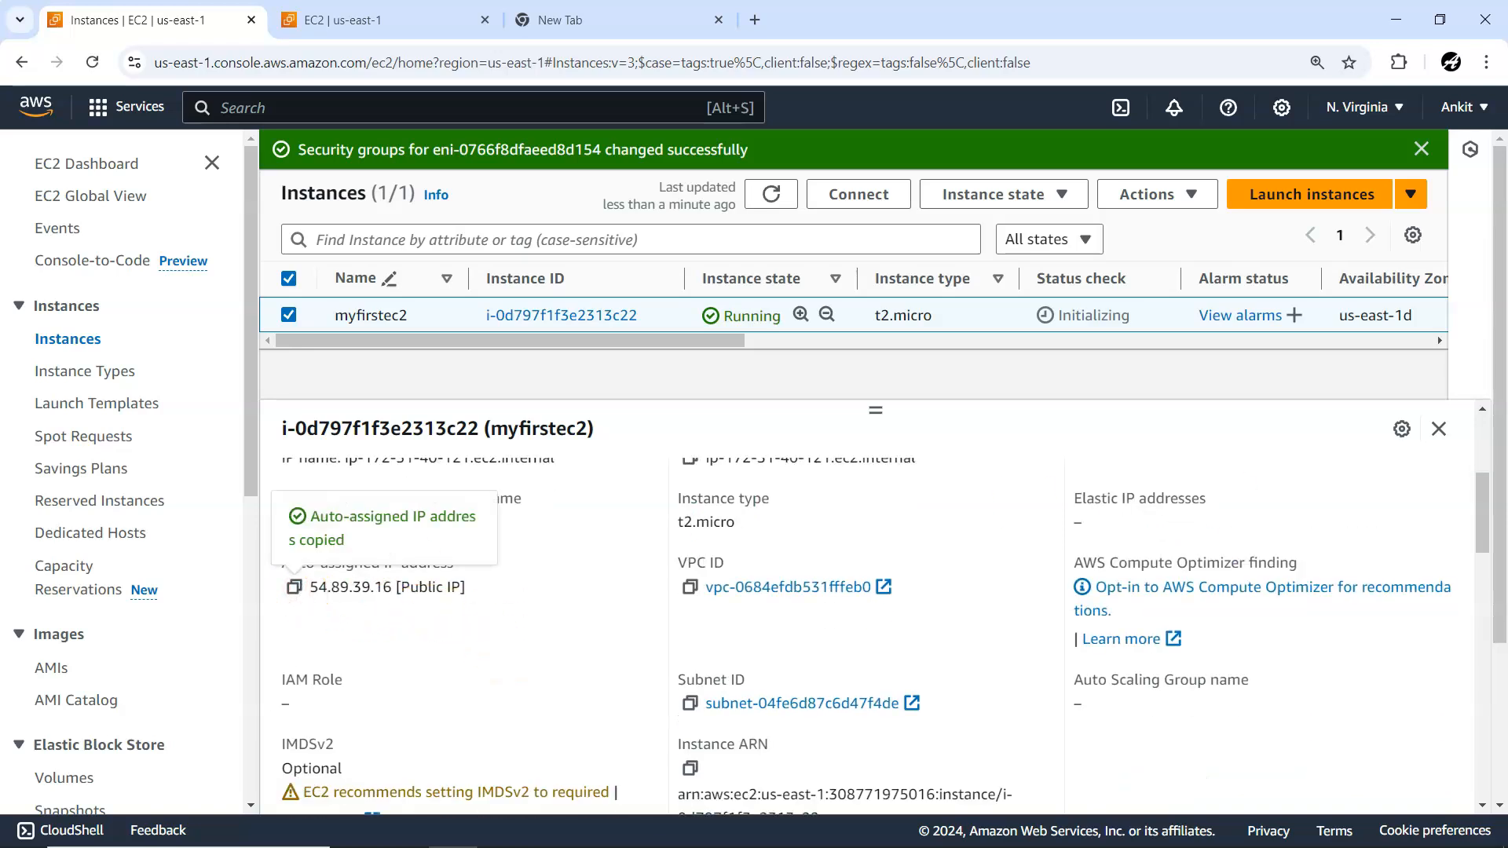
Step: Switch to the command prompt and ping the instance's copied public IP address, 54.89.39.16
{"action": "key", "text": "alt+Tab"}
{"action": "left_click", "coordinate": [759, 517]}
{"action": "type", "text": "pin"}
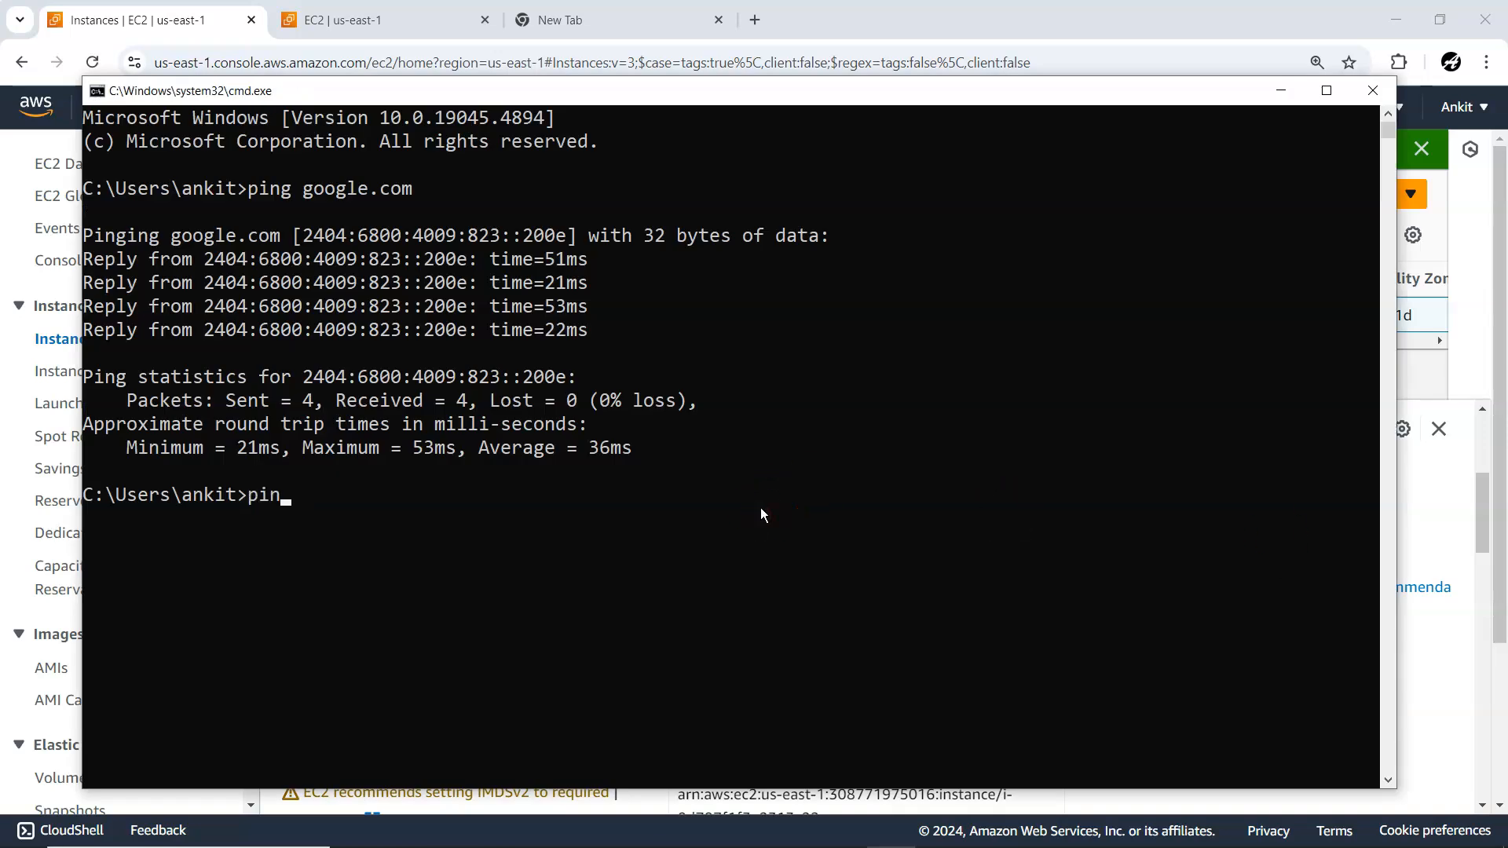
{"action": "type", "text": "g"}
{"action": "key", "text": "ctrl+v"}
{"action": "key", "text": "Return"}
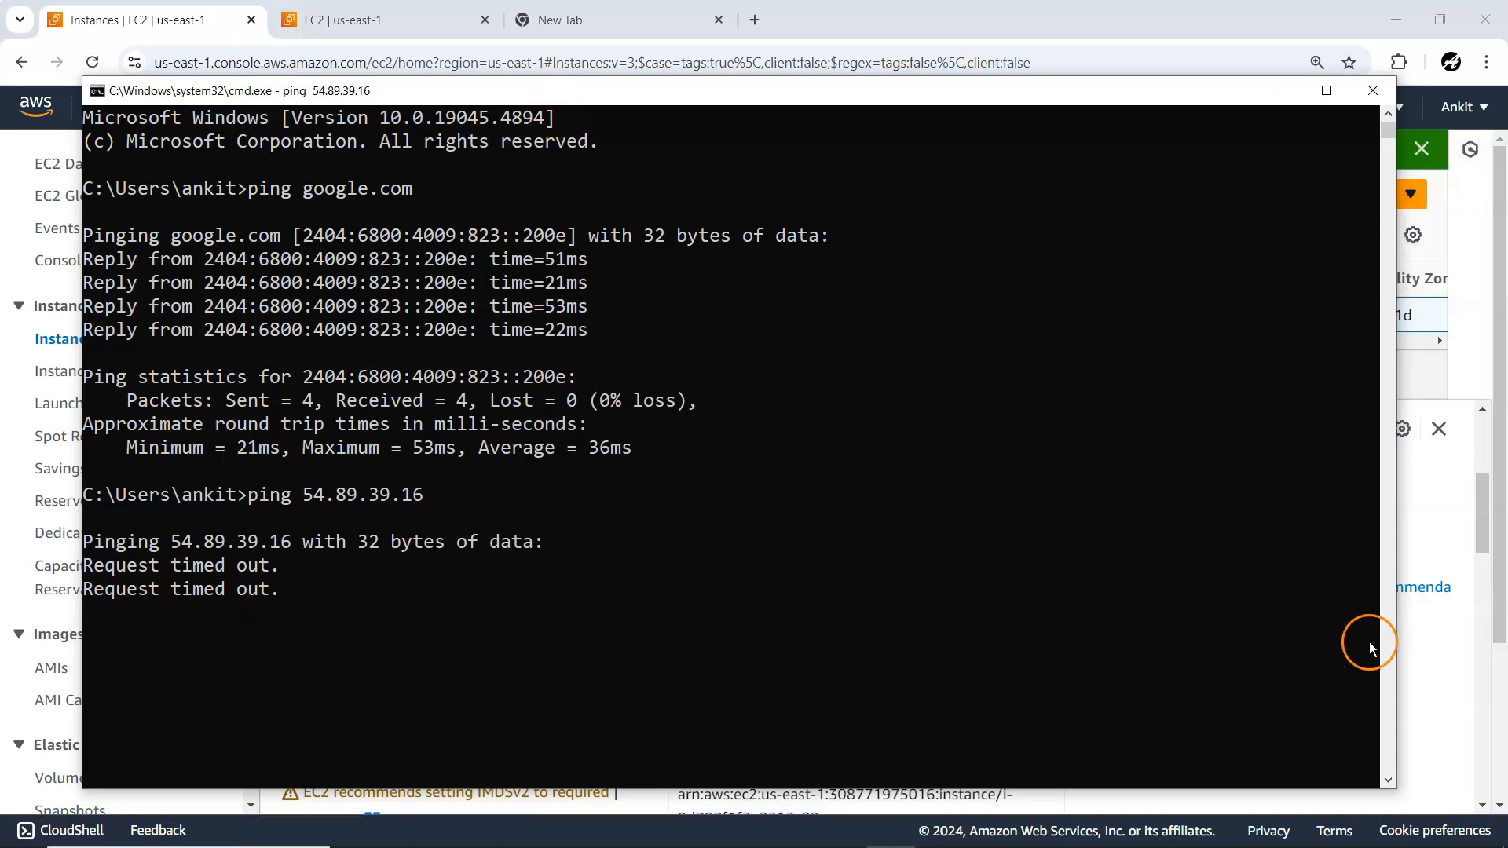
Step: Return to the launch-wizard-2 security group, edit its inbound rules and add a rule of type All ICMP - IPv4
{"action": "left_click", "coordinate": [1446, 651]}
{"action": "left_click", "coordinate": [345, 16]}
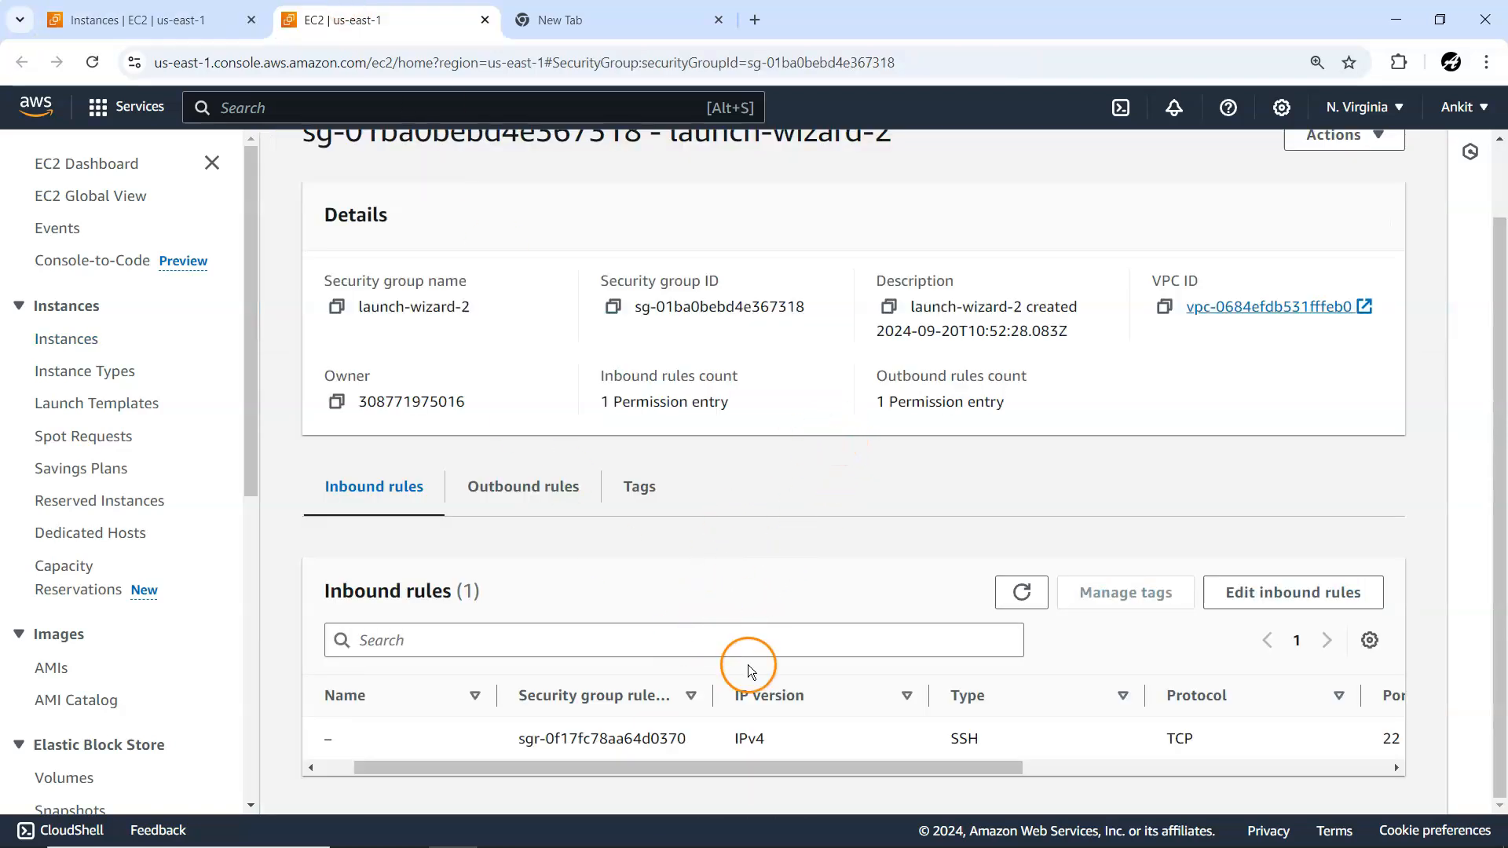
{"action": "left_click_drag", "start_coordinate": [366, 767], "coordinate": [344, 766]}
{"action": "left_click", "coordinate": [1217, 594]}
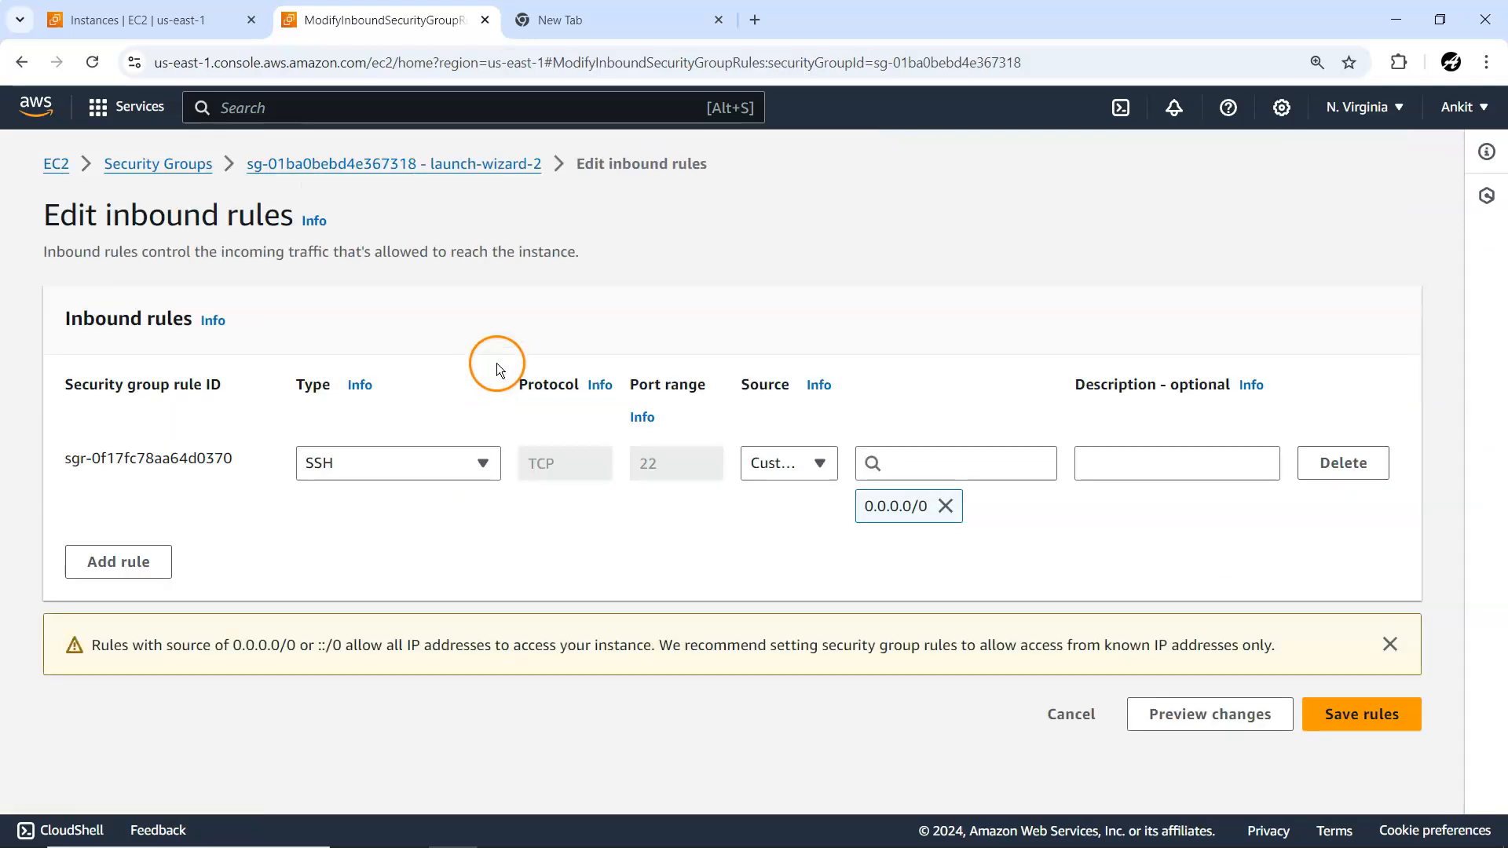
{"action": "left_click", "coordinate": [135, 562]}
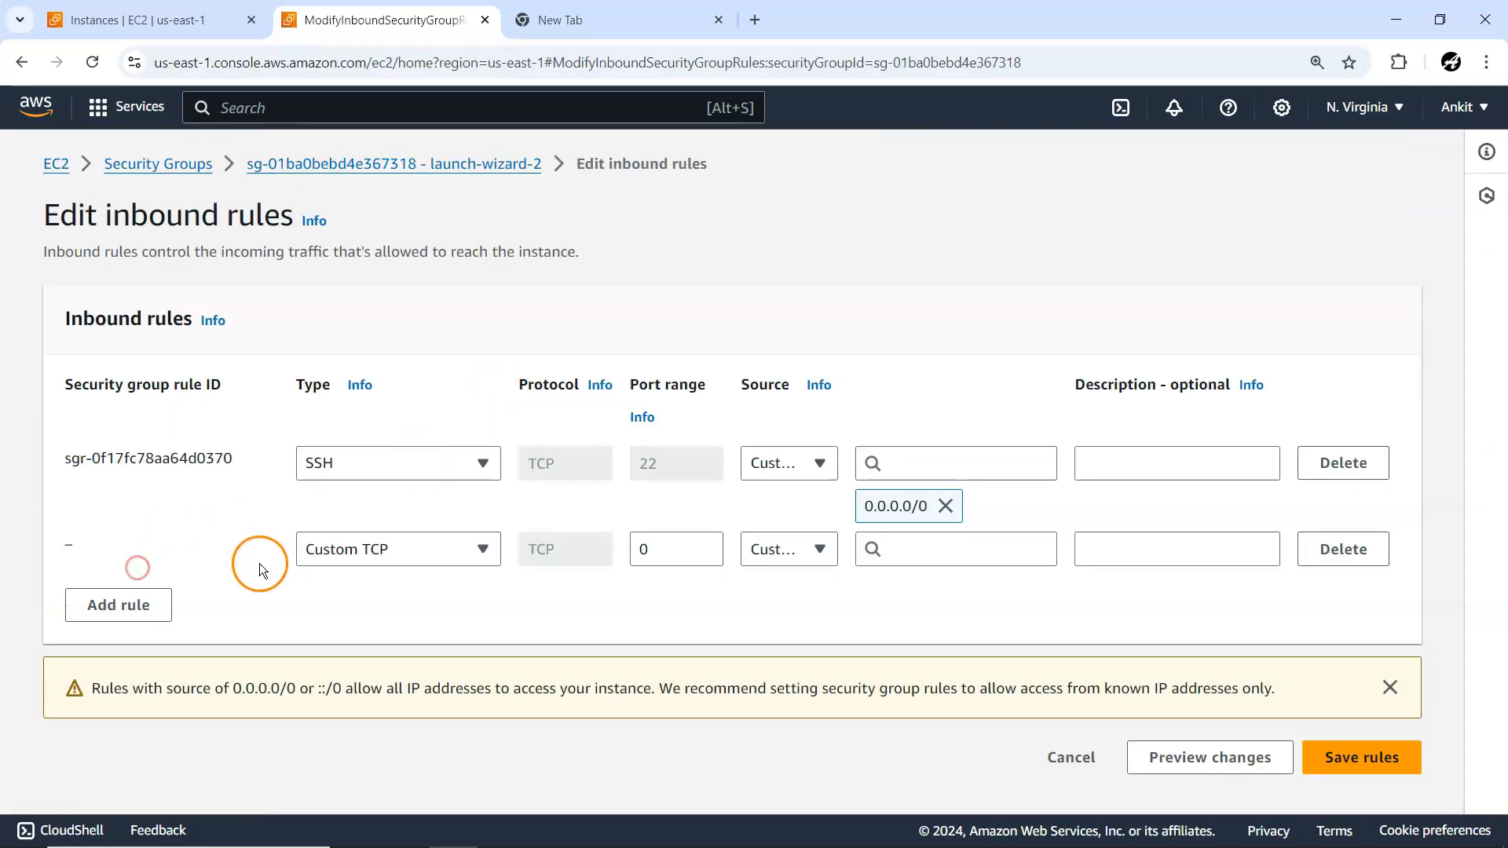
{"action": "left_click", "coordinate": [346, 559]}
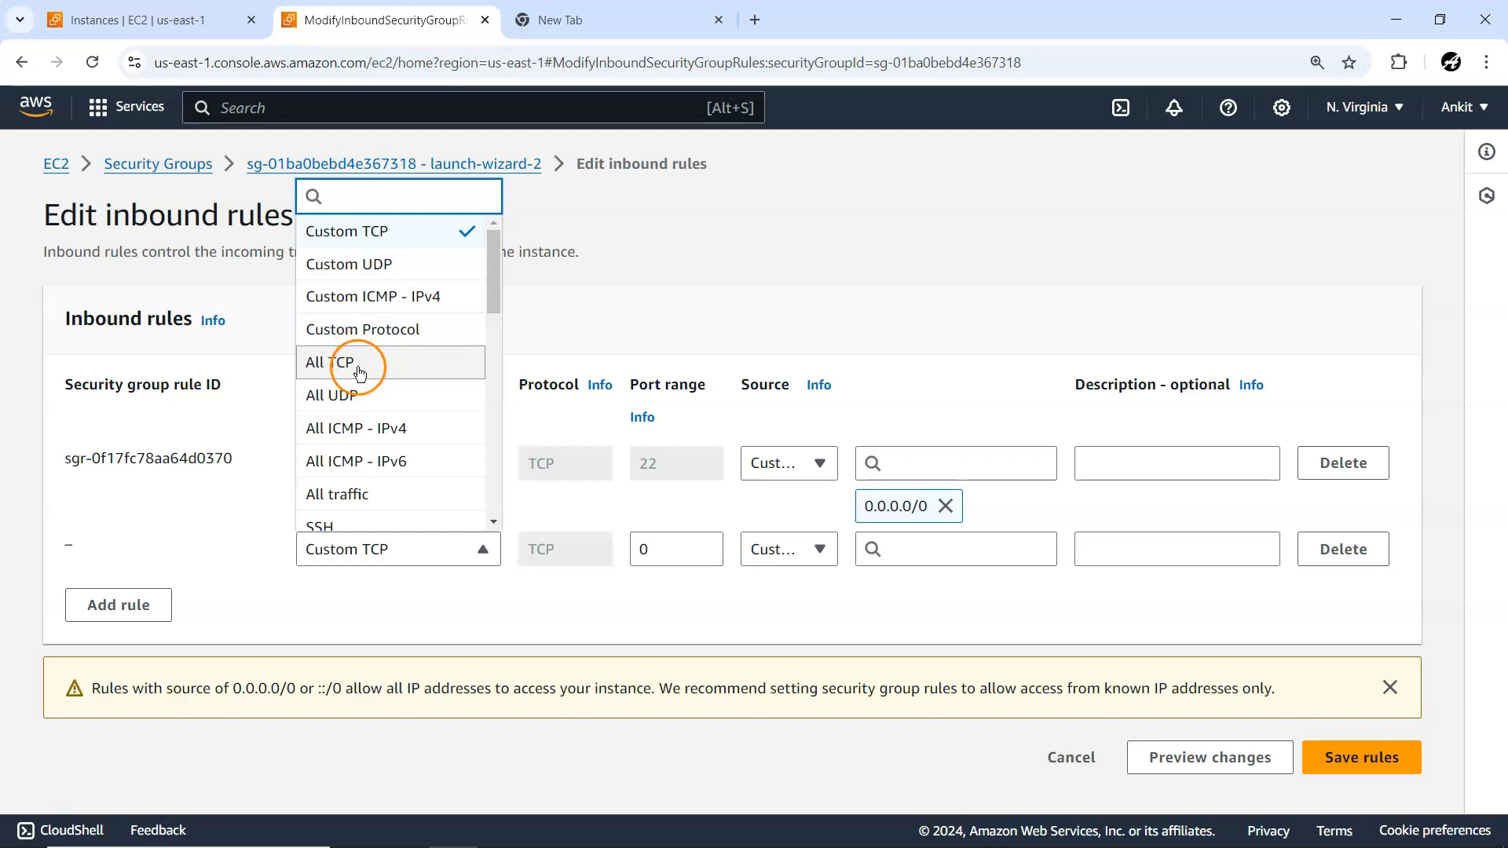
{"action": "left_click", "coordinate": [372, 426]}
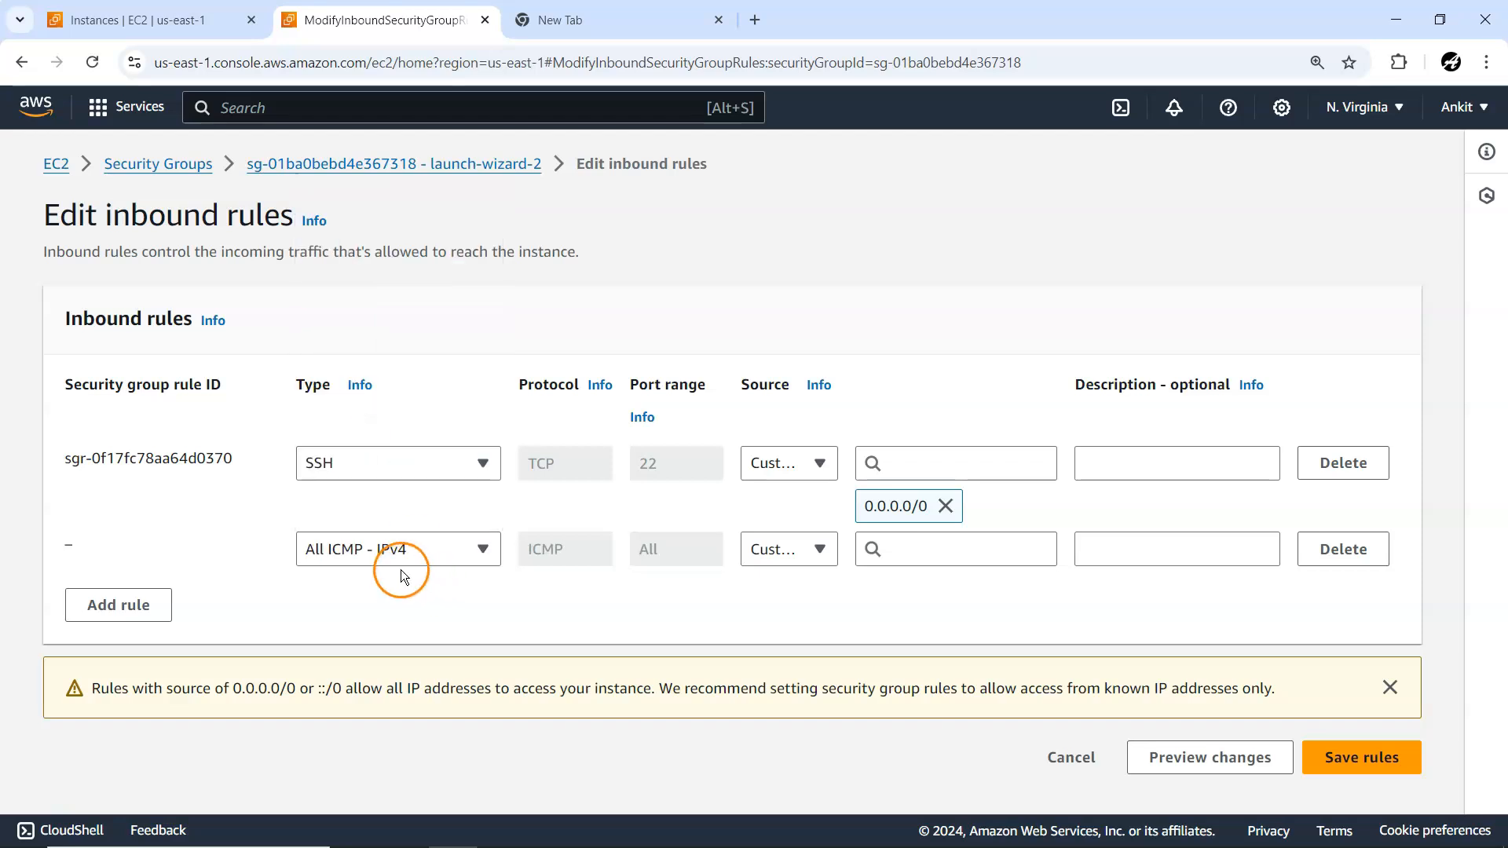
Step: Set the source of the new ICMP rule to My IP and save the inbound rules
{"action": "left_click", "coordinate": [817, 549]}
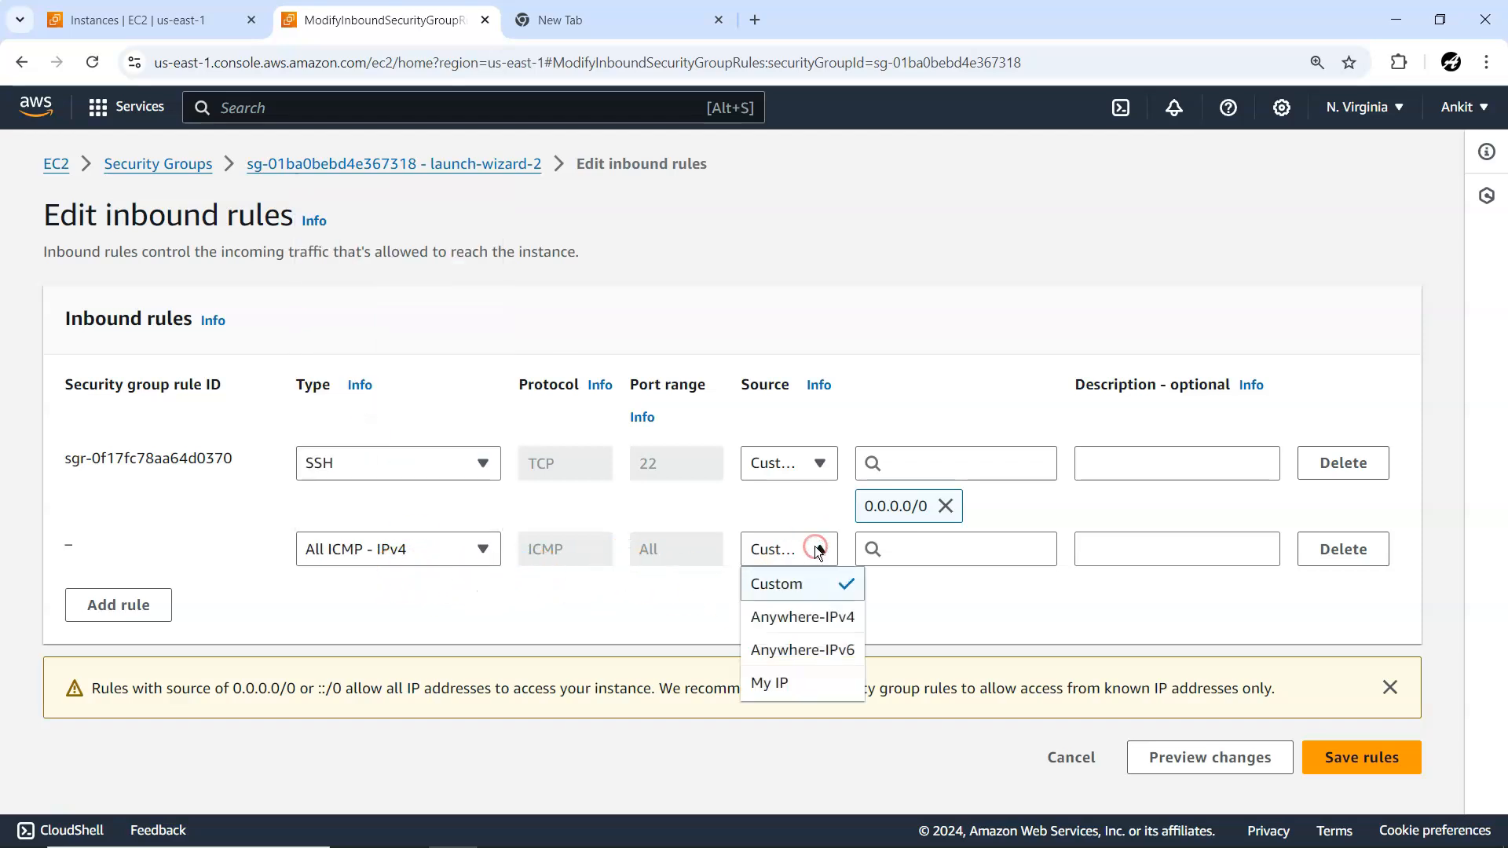
{"action": "left_click", "coordinate": [781, 683]}
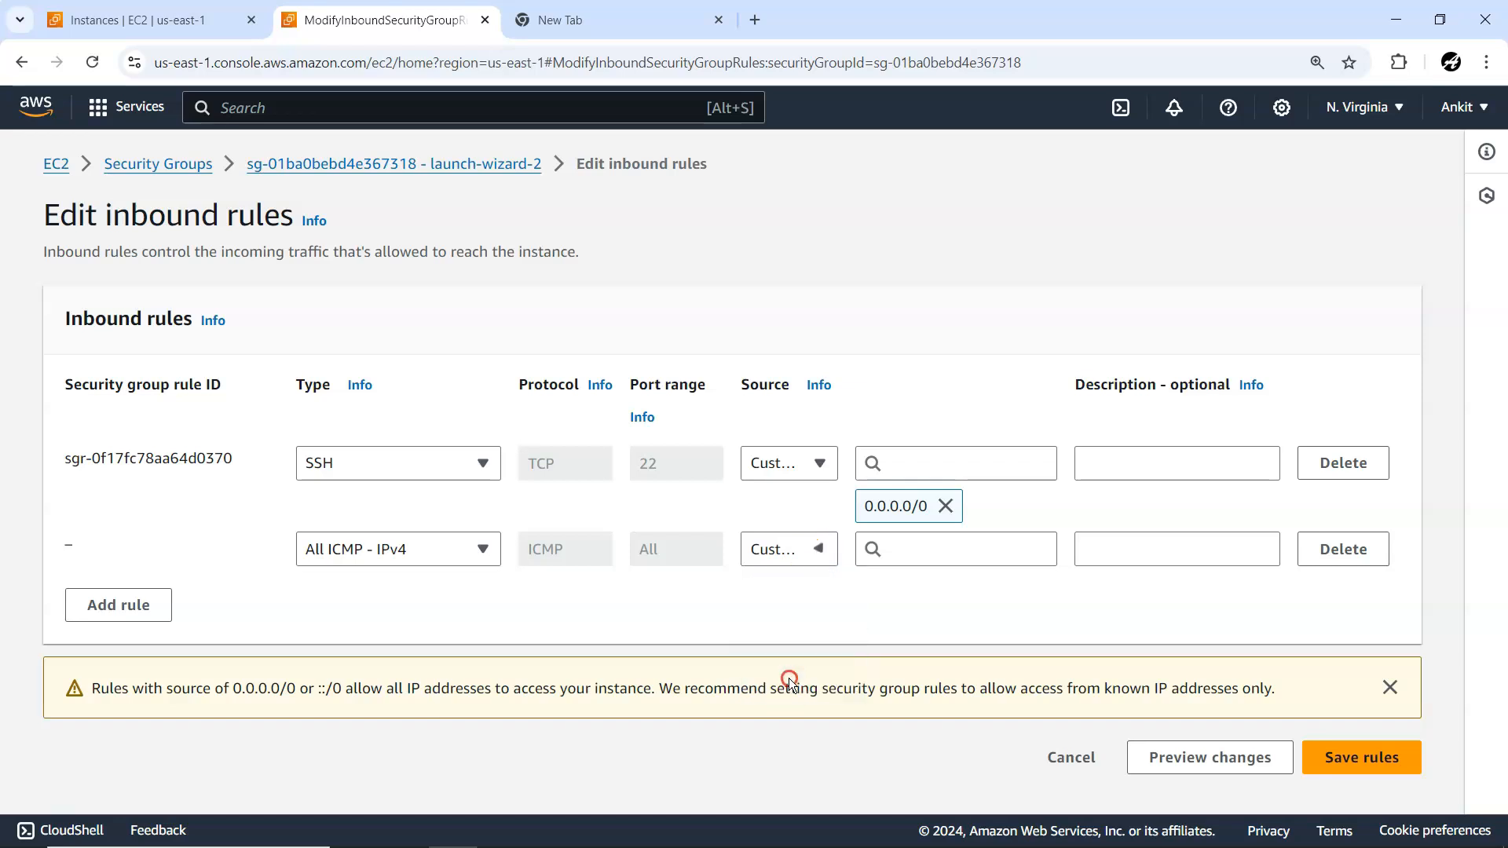
{"action": "left_click_drag", "start_coordinate": [855, 593], "coordinate": [923, 592]}
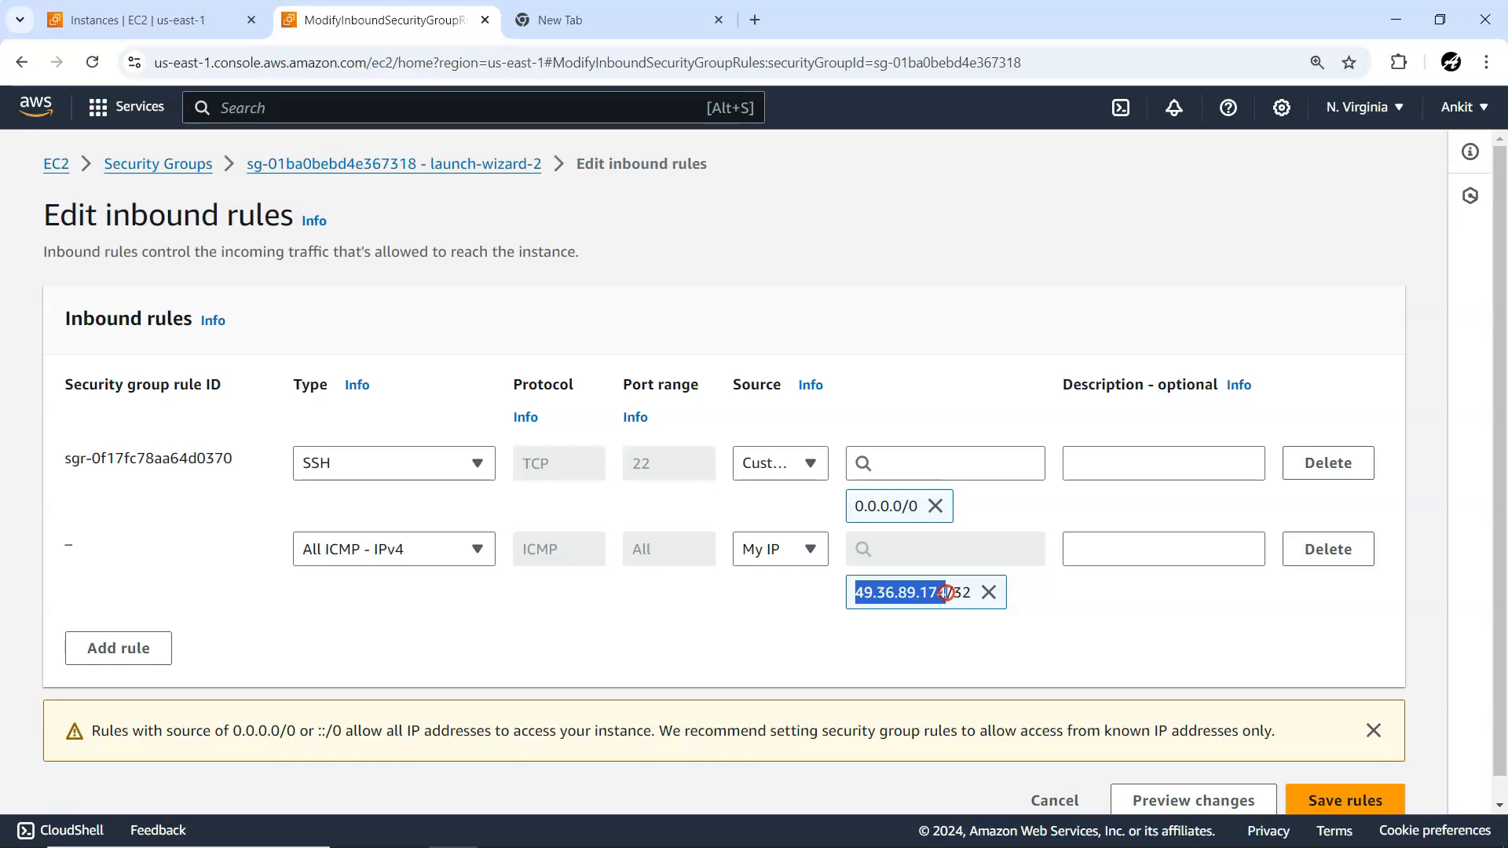
{"action": "left_click", "coordinate": [1094, 622]}
{"action": "scroll", "coordinate": [1121, 631], "scroll_direction": "down", "scroll_amount": 1}
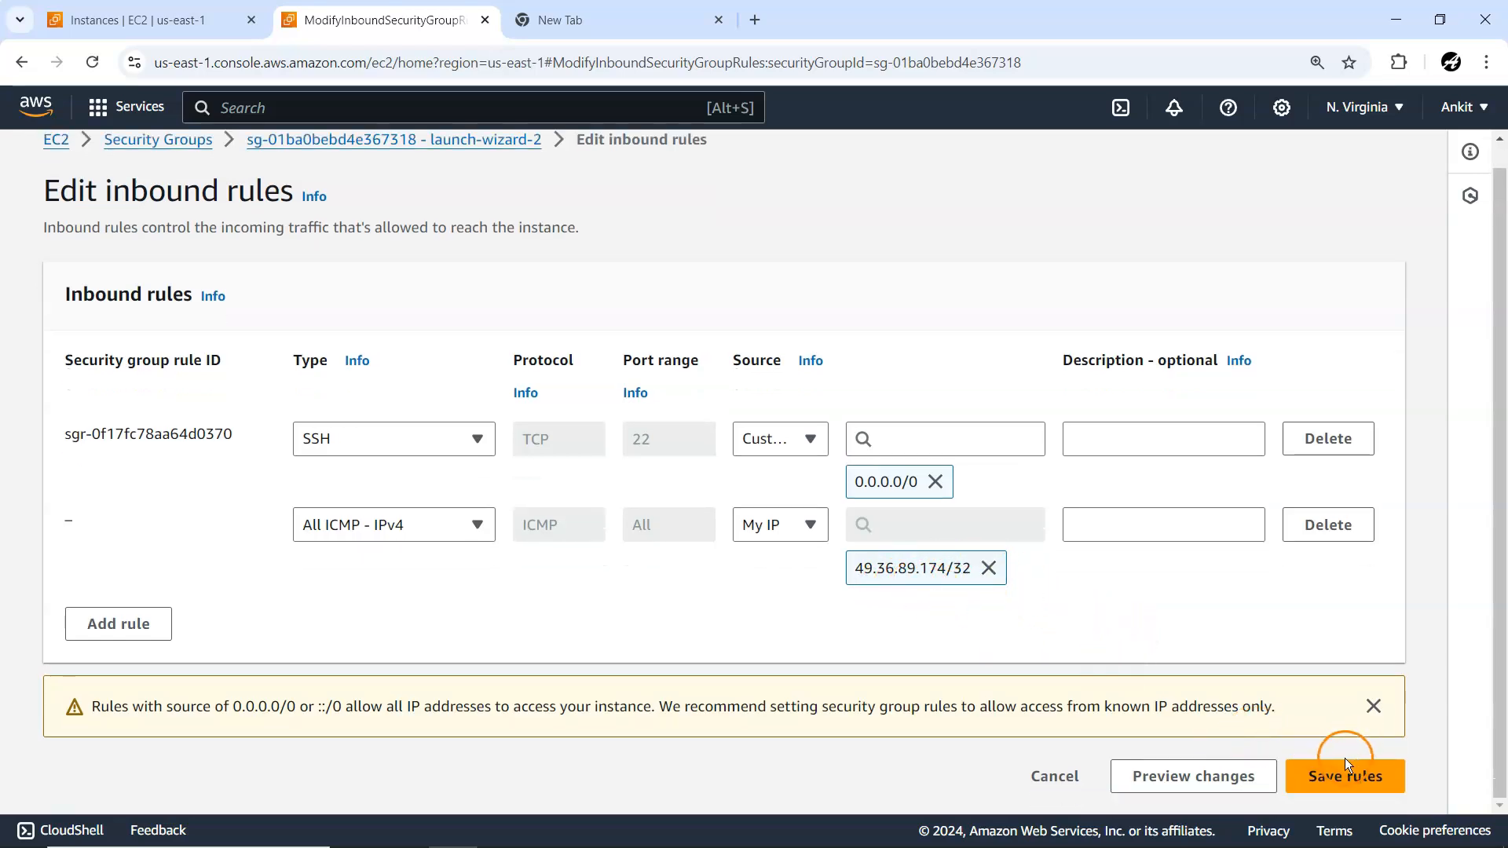
{"action": "left_click", "coordinate": [1325, 773]}
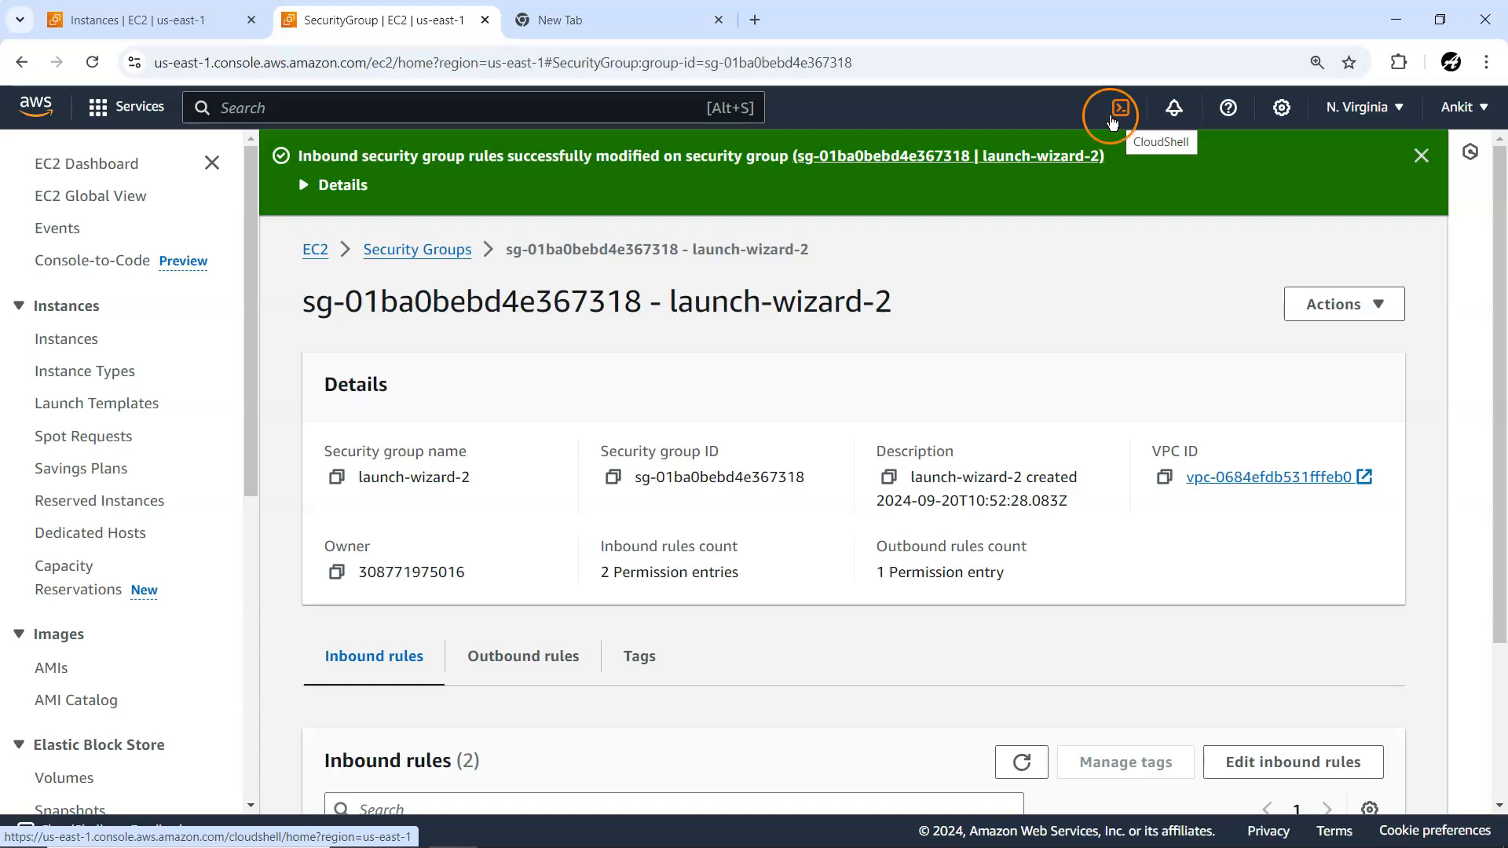
Step: Search the AWS services for "shell" and open CloudShell in a separate browser tab, keeping the security group page on screen
{"action": "left_click", "coordinate": [232, 106]}
{"action": "type", "text": "shell"}
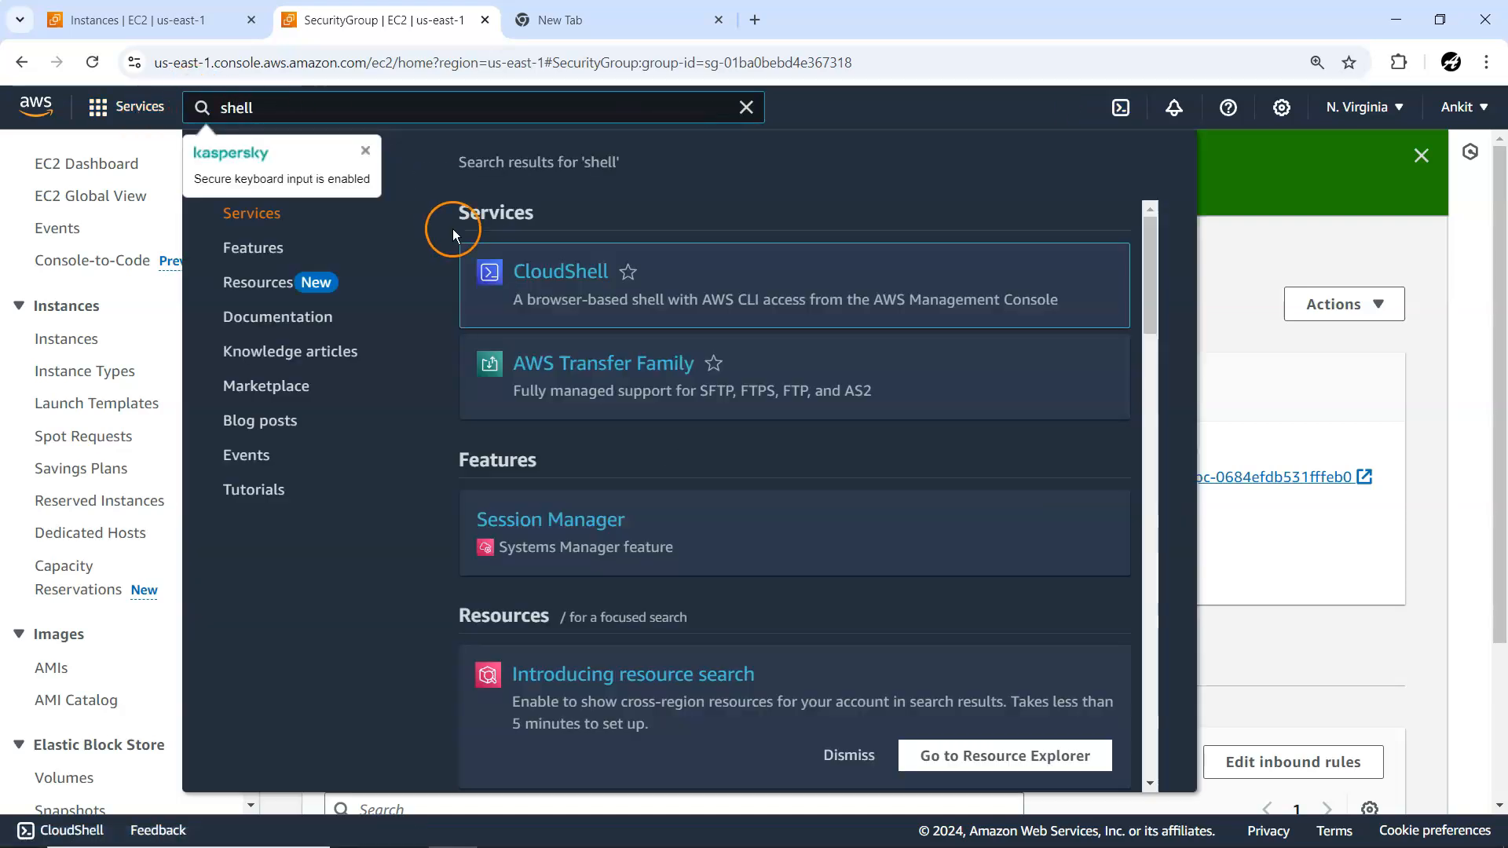
{"action": "right_click", "coordinate": [571, 272]}
{"action": "left_click", "coordinate": [609, 296]}
{"action": "left_click", "coordinate": [1269, 261]}
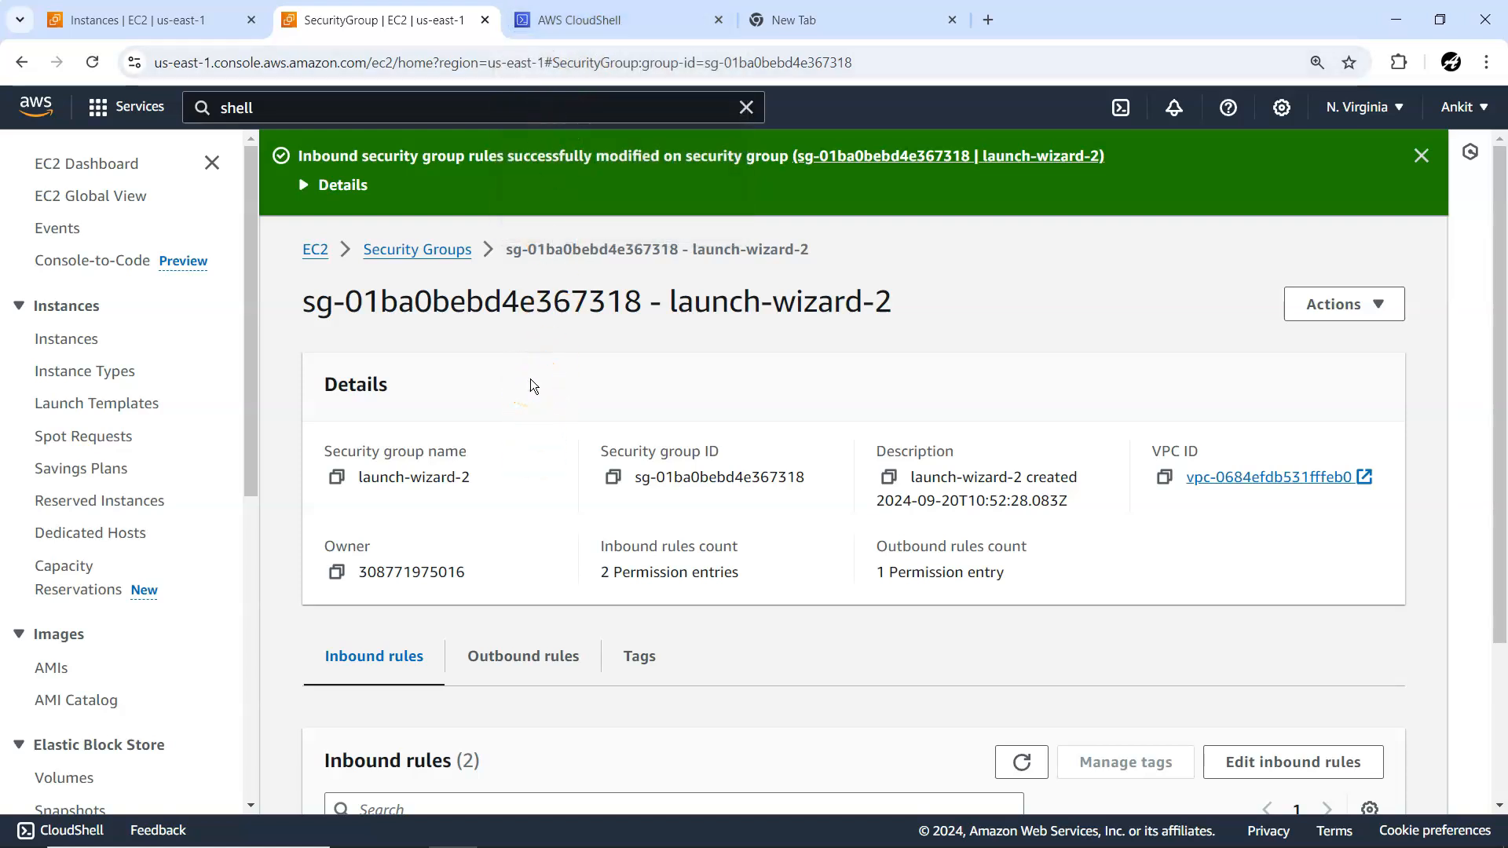
Step: Return to the instance list, start launching a new instance and name it testec2
{"action": "left_click", "coordinate": [95, 27]}
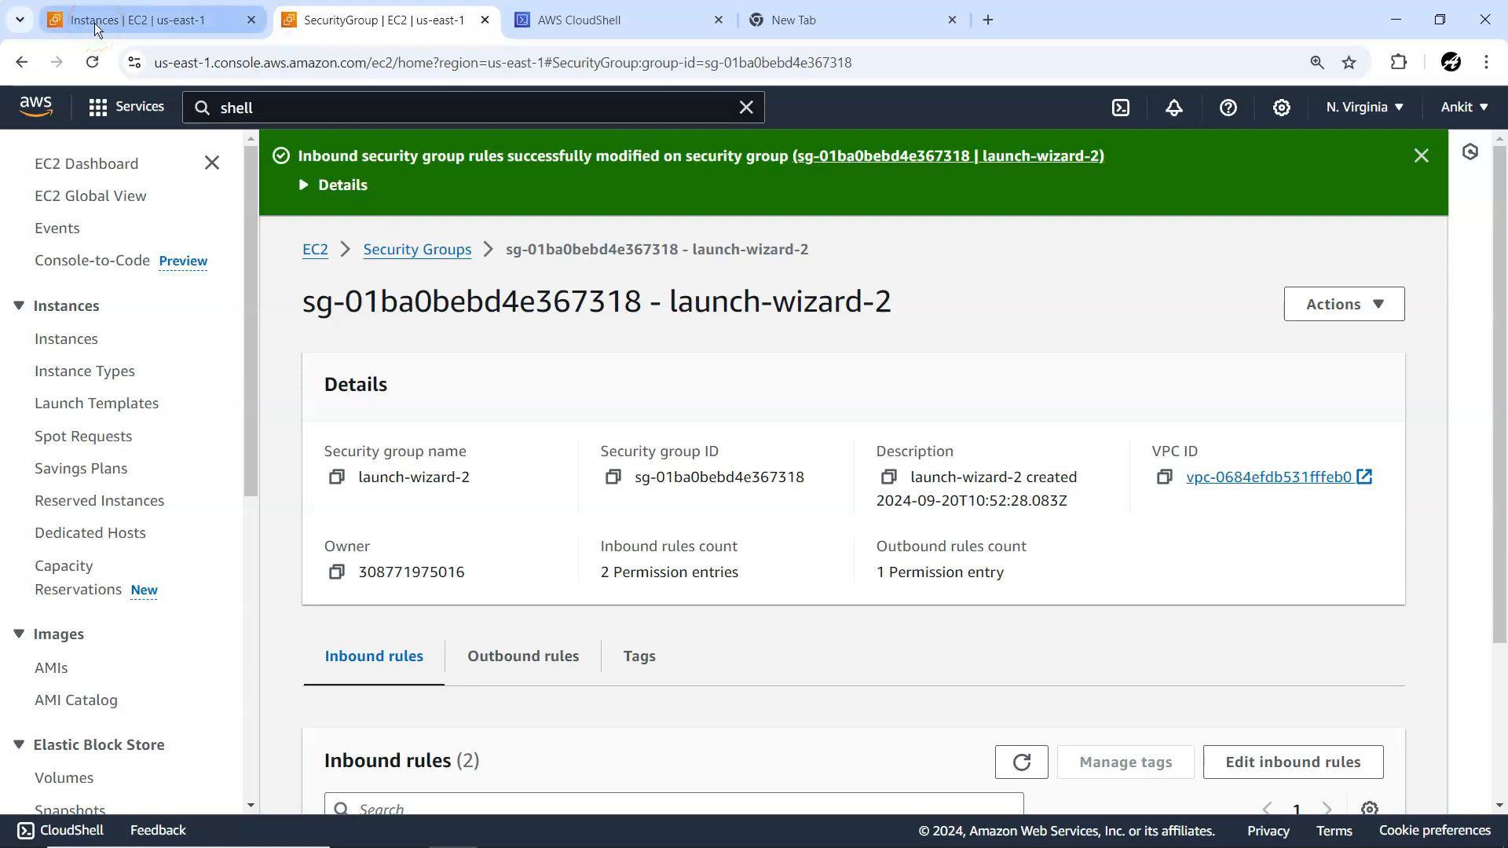
{"action": "left_click", "coordinate": [94, 19]}
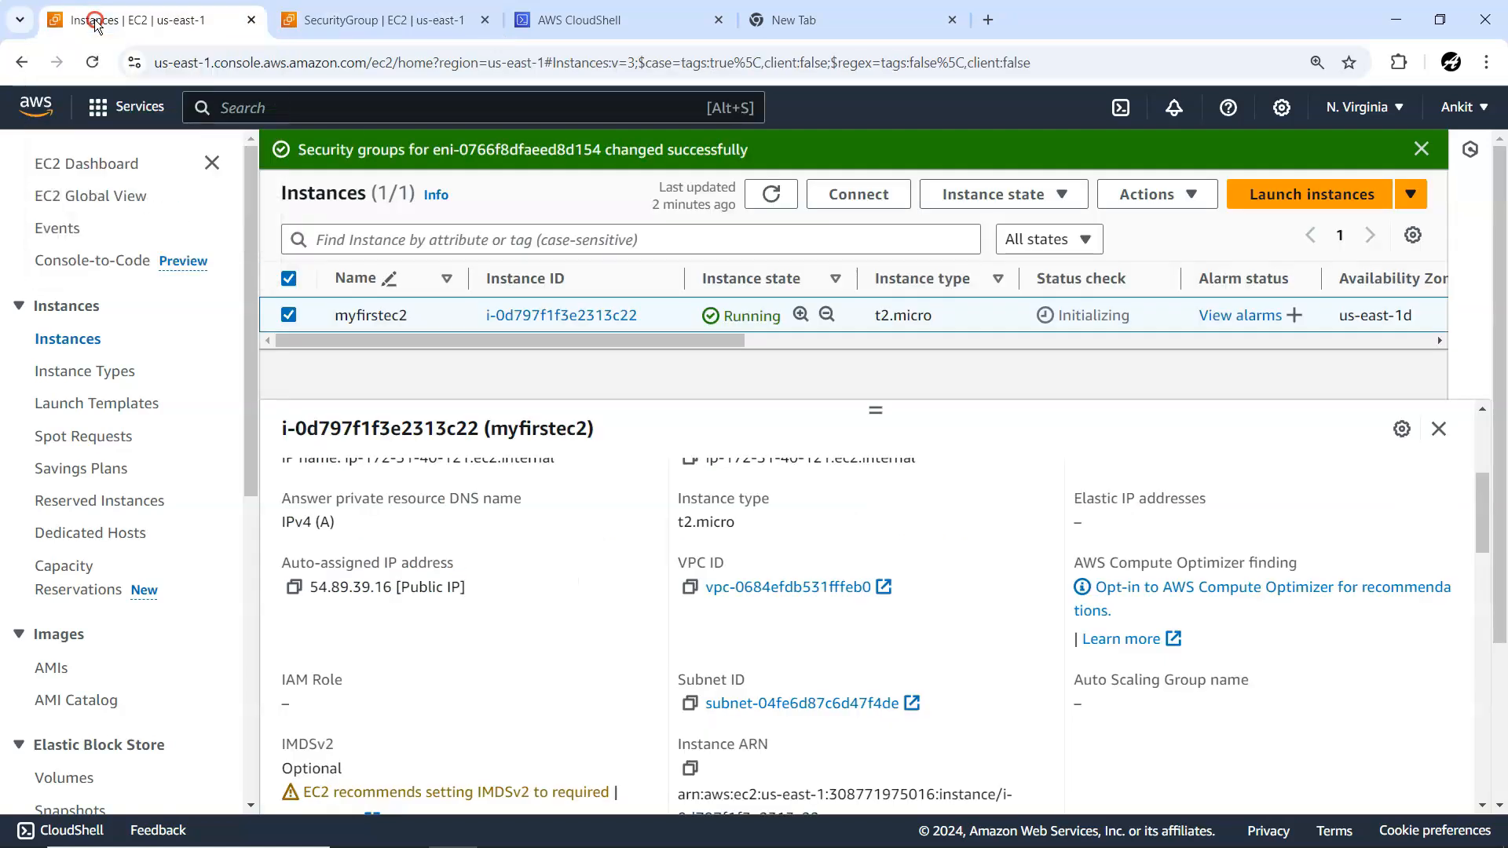
{"action": "left_click", "coordinate": [361, 315]}
{"action": "left_click", "coordinate": [1010, 192]}
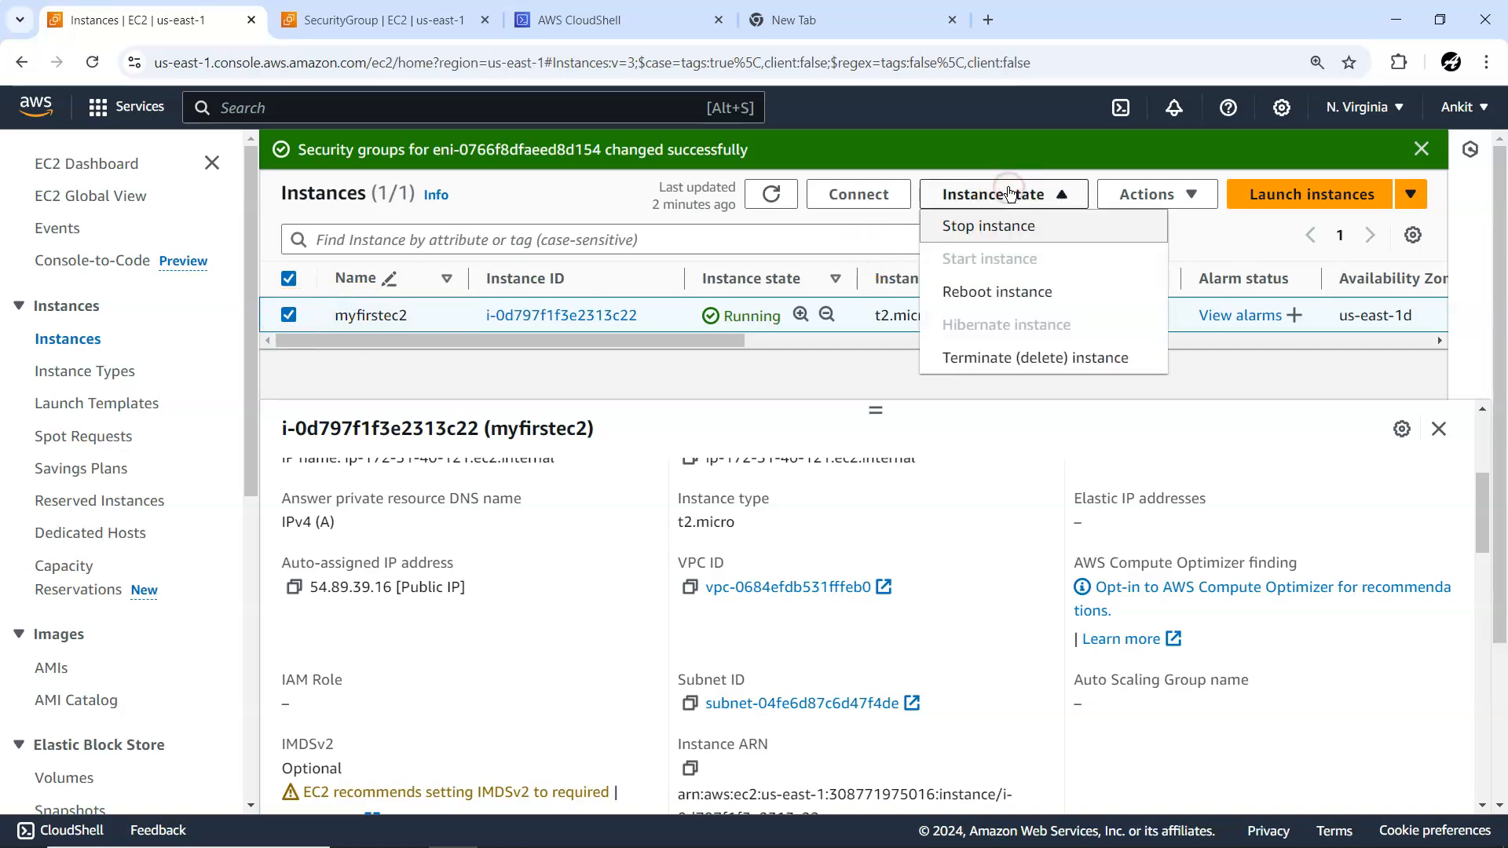
{"action": "left_click", "coordinate": [1146, 195]}
{"action": "left_click", "coordinate": [1144, 235]}
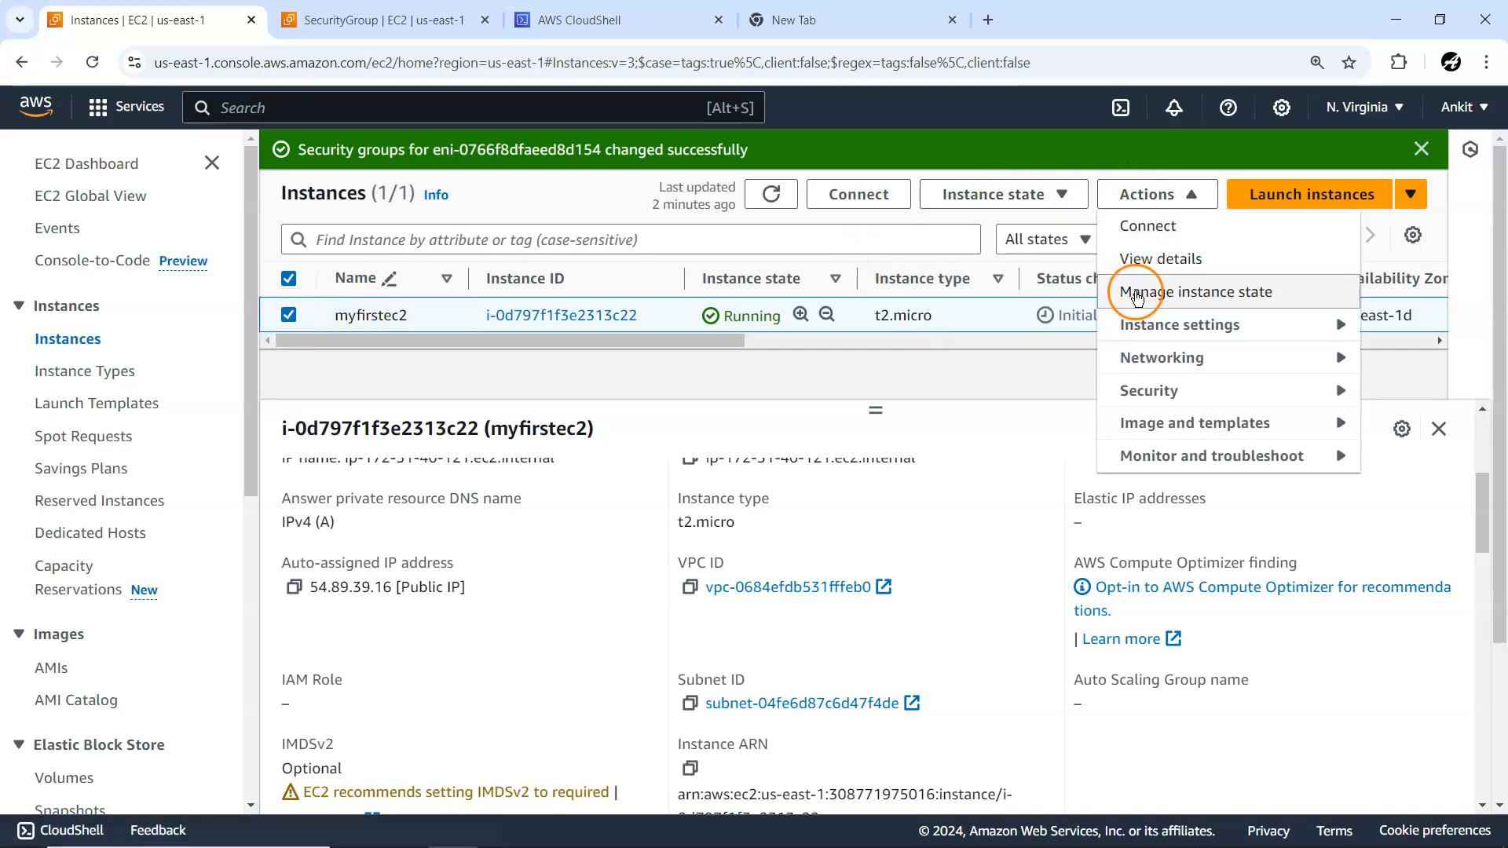
{"action": "left_click", "coordinate": [1411, 194]}
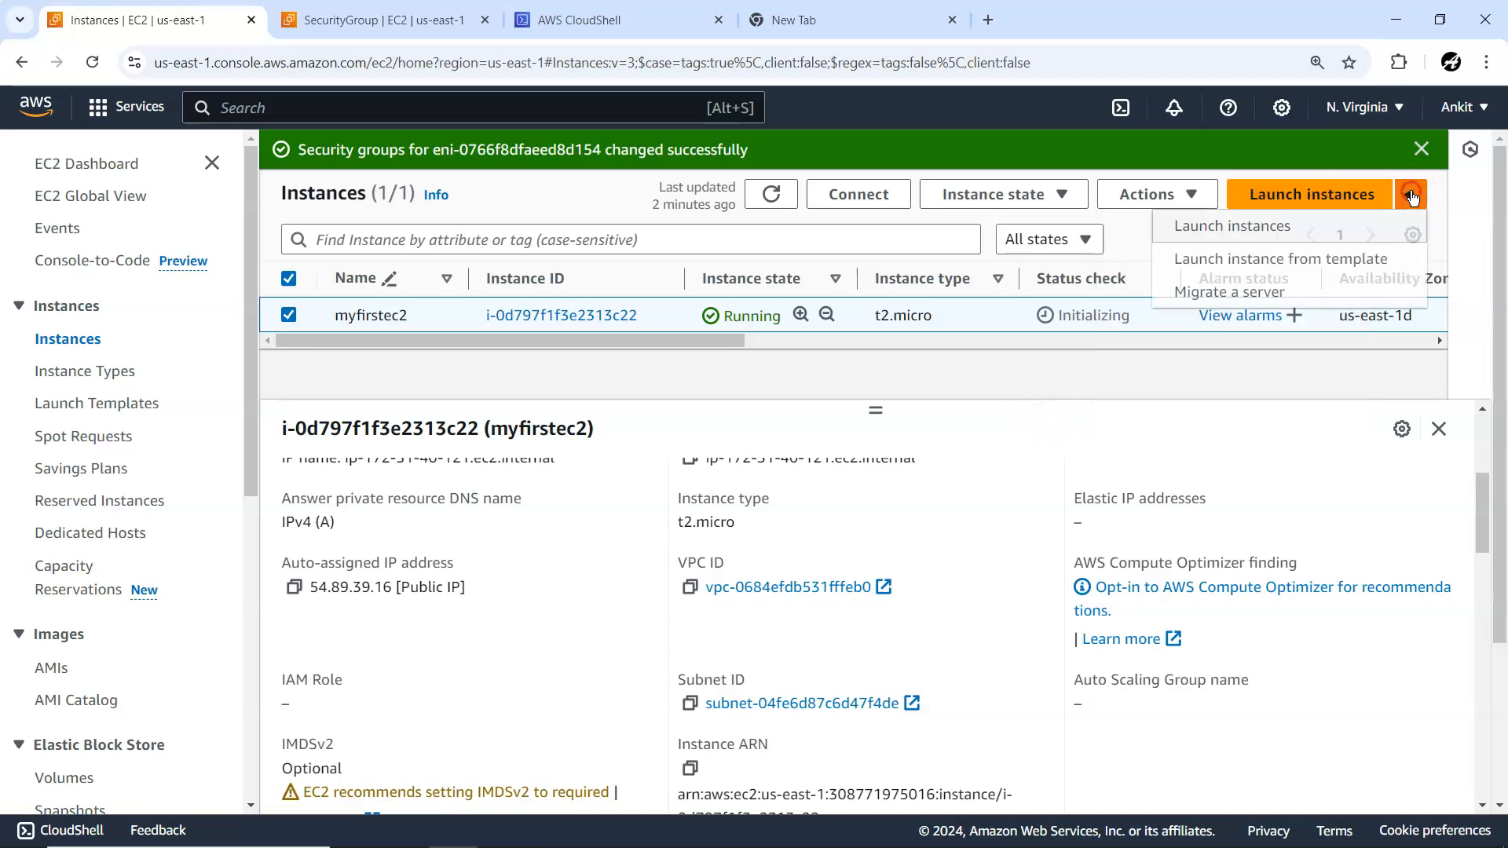
{"action": "left_click", "coordinate": [1258, 238]}
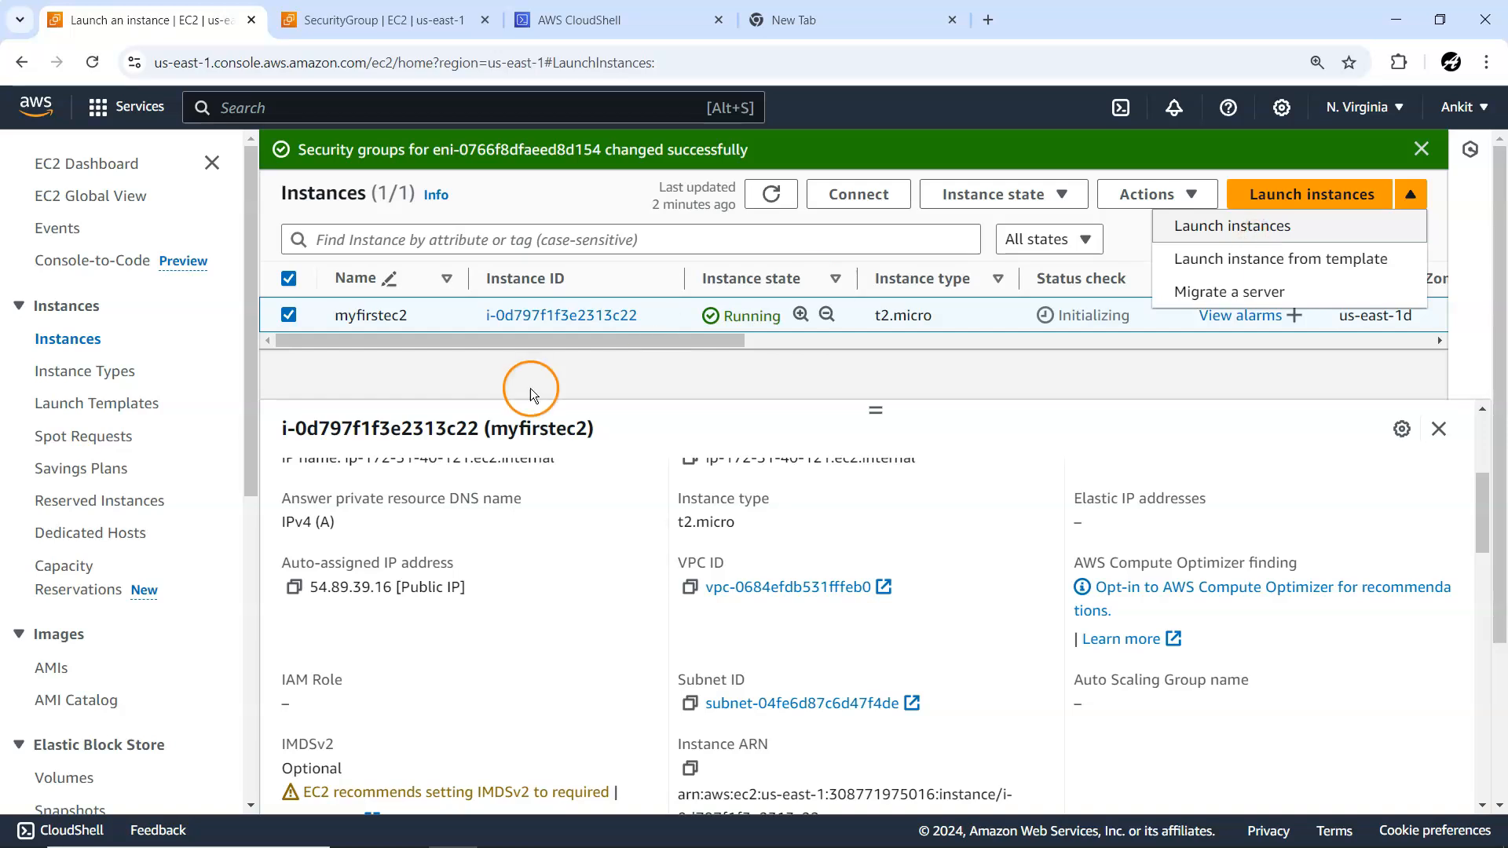
{"action": "left_click", "coordinate": [281, 453]}
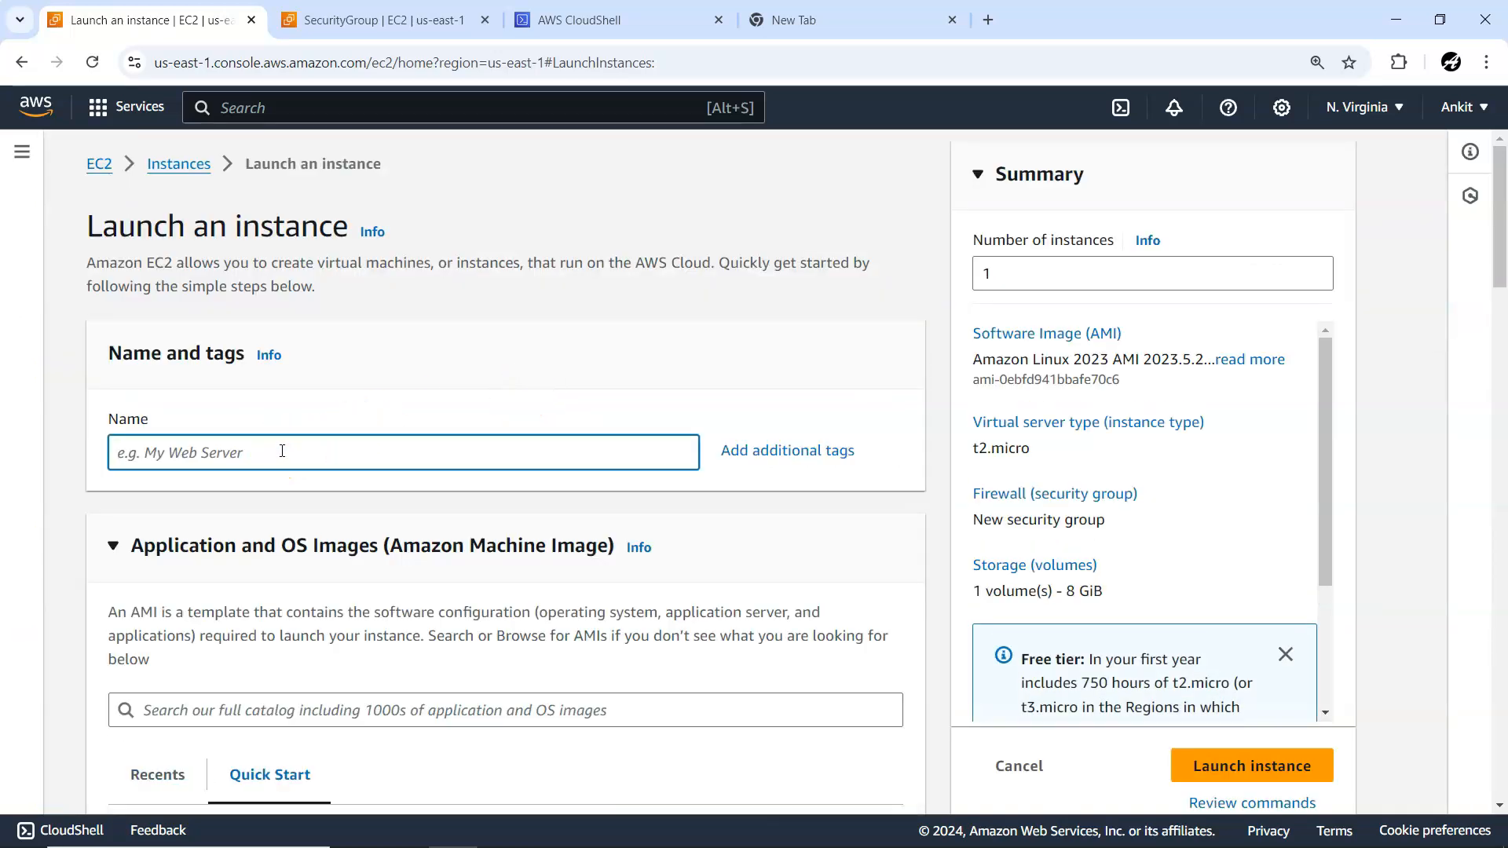
{"action": "type", "text": "testec2"}
Step: Review the machine image, instance type, key pair and network settings offered for the new instance
{"action": "scroll", "coordinate": [315, 506], "scroll_direction": "down", "scroll_amount": 2}
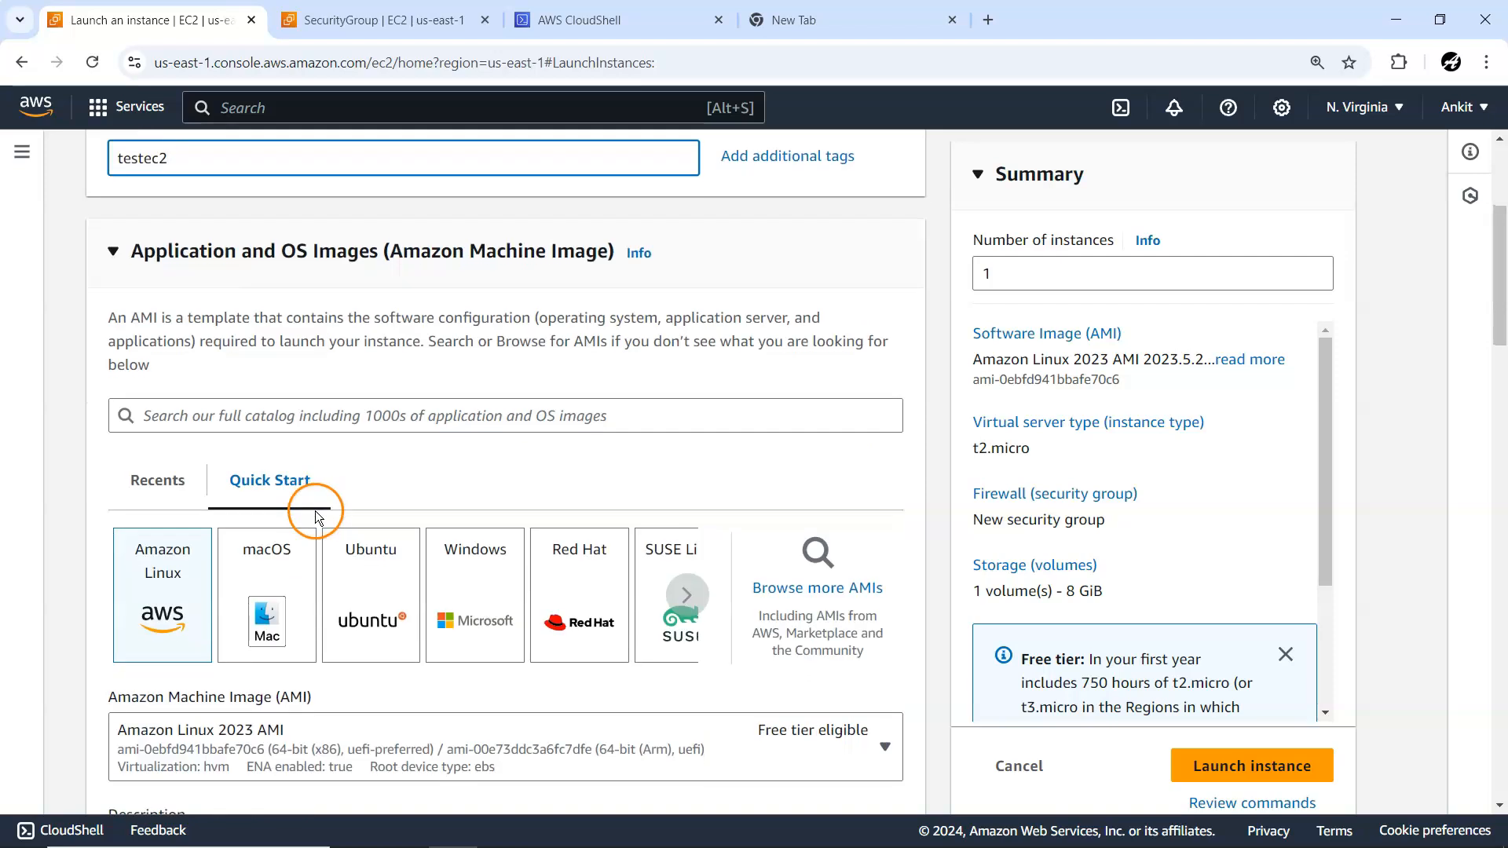
{"action": "scroll", "coordinate": [305, 578], "scroll_direction": "down", "scroll_amount": 3}
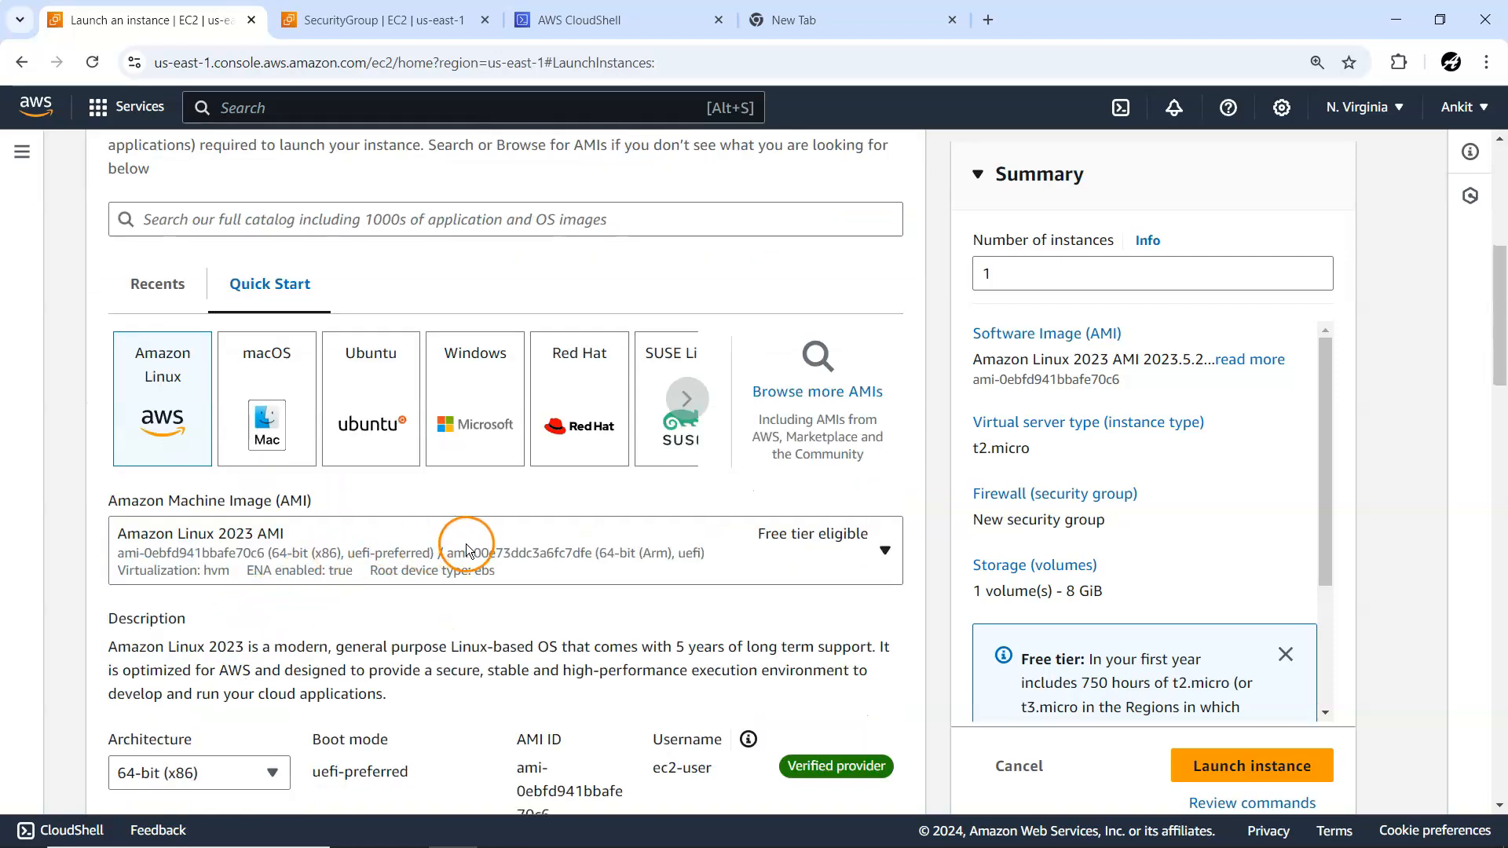
{"action": "scroll", "coordinate": [354, 561], "scroll_direction": "down", "scroll_amount": 1}
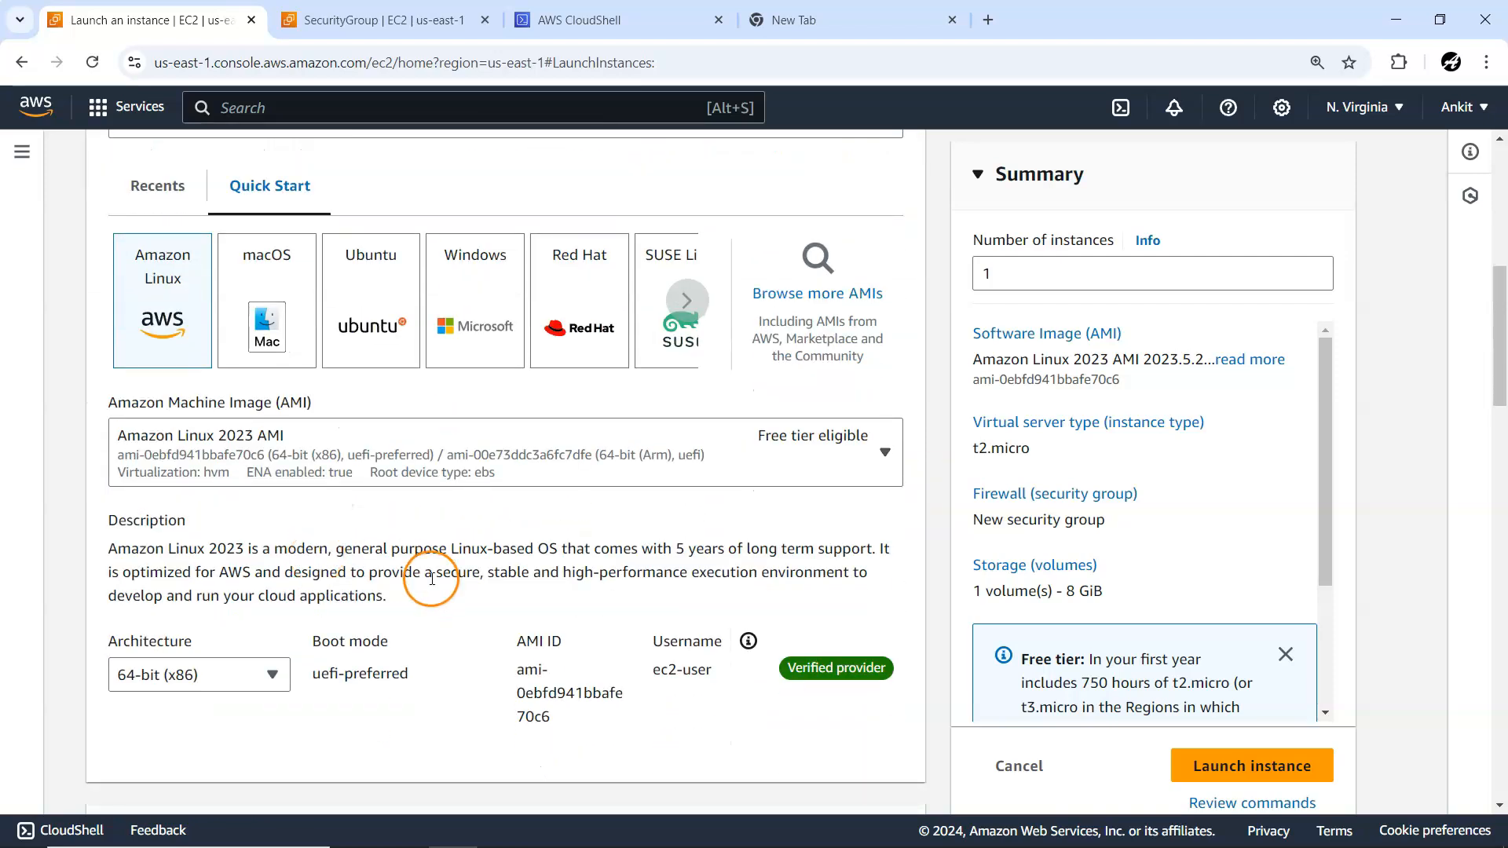
{"action": "scroll", "coordinate": [432, 575], "scroll_direction": "down", "scroll_amount": 5}
{"action": "left_click", "coordinate": [396, 521]}
{"action": "scroll", "coordinate": [512, 622], "scroll_direction": "down", "scroll_amount": 2}
{"action": "left_click", "coordinate": [346, 475]}
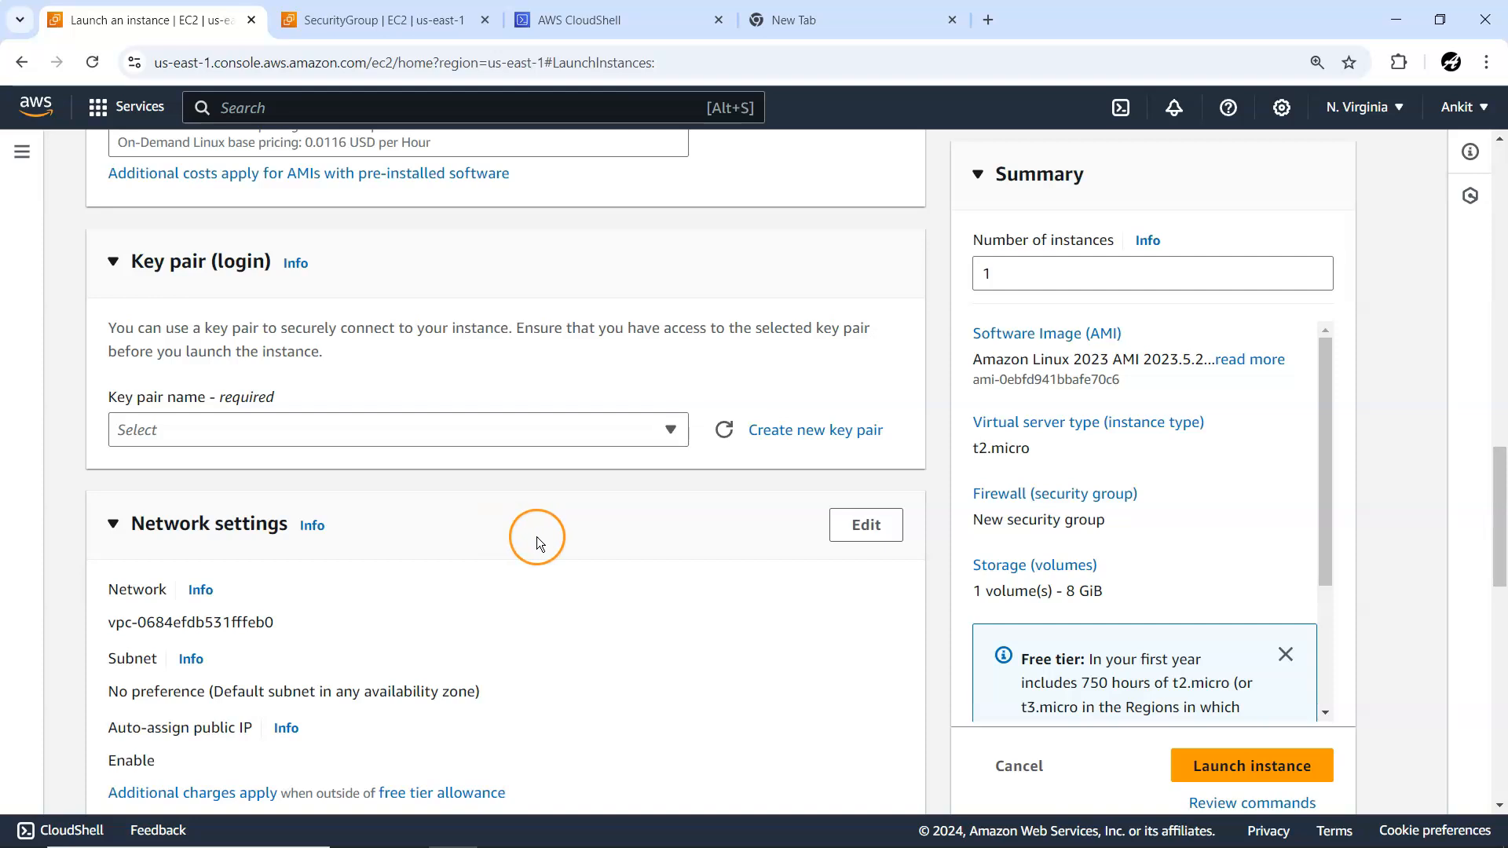
{"action": "scroll", "coordinate": [535, 536], "scroll_direction": "down", "scroll_amount": 2}
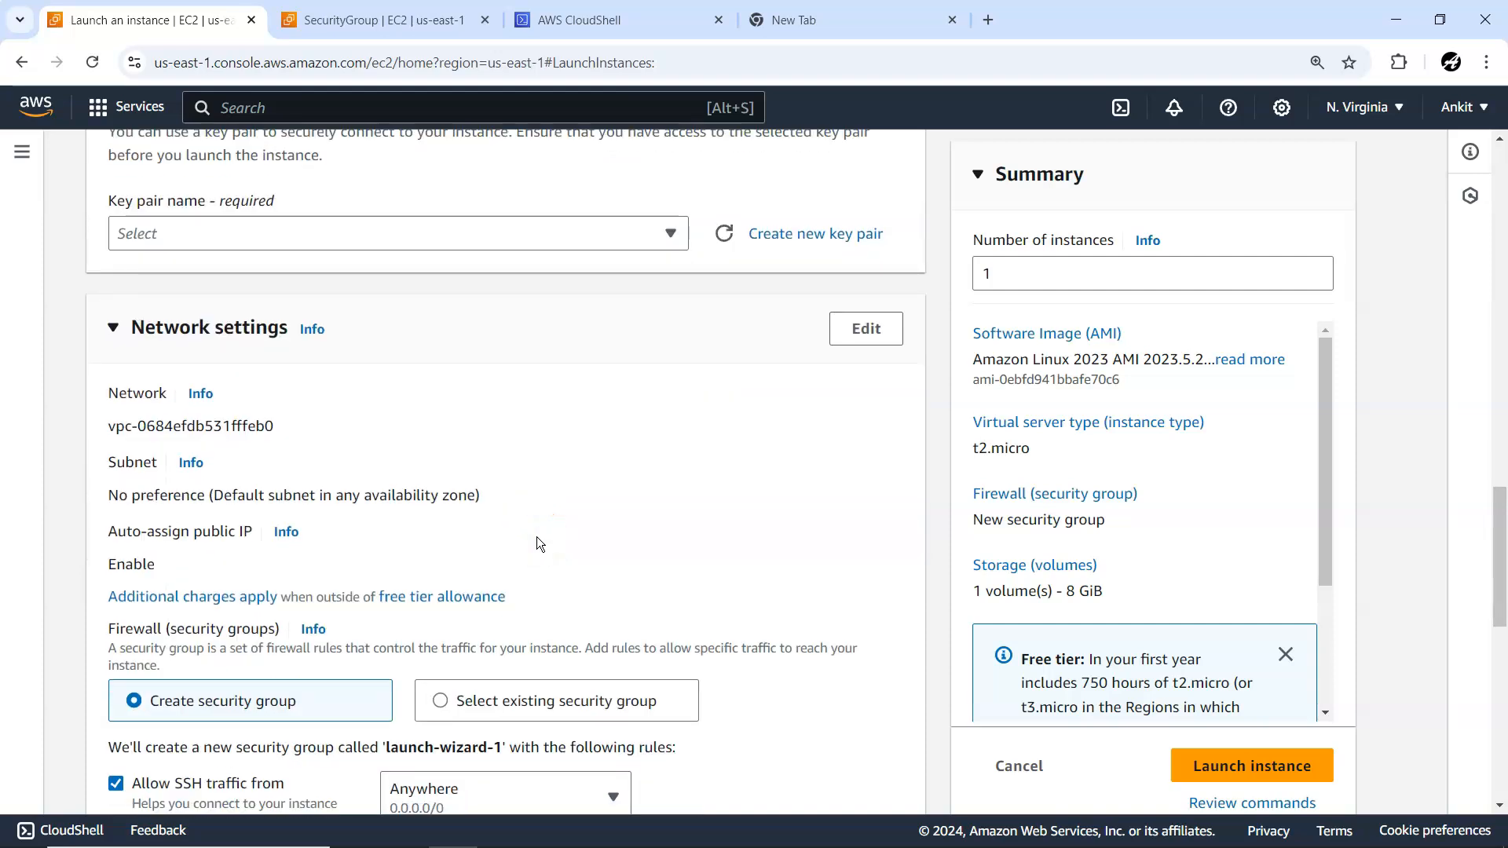
{"action": "scroll", "coordinate": [536, 543], "scroll_direction": "down", "scroll_amount": 2}
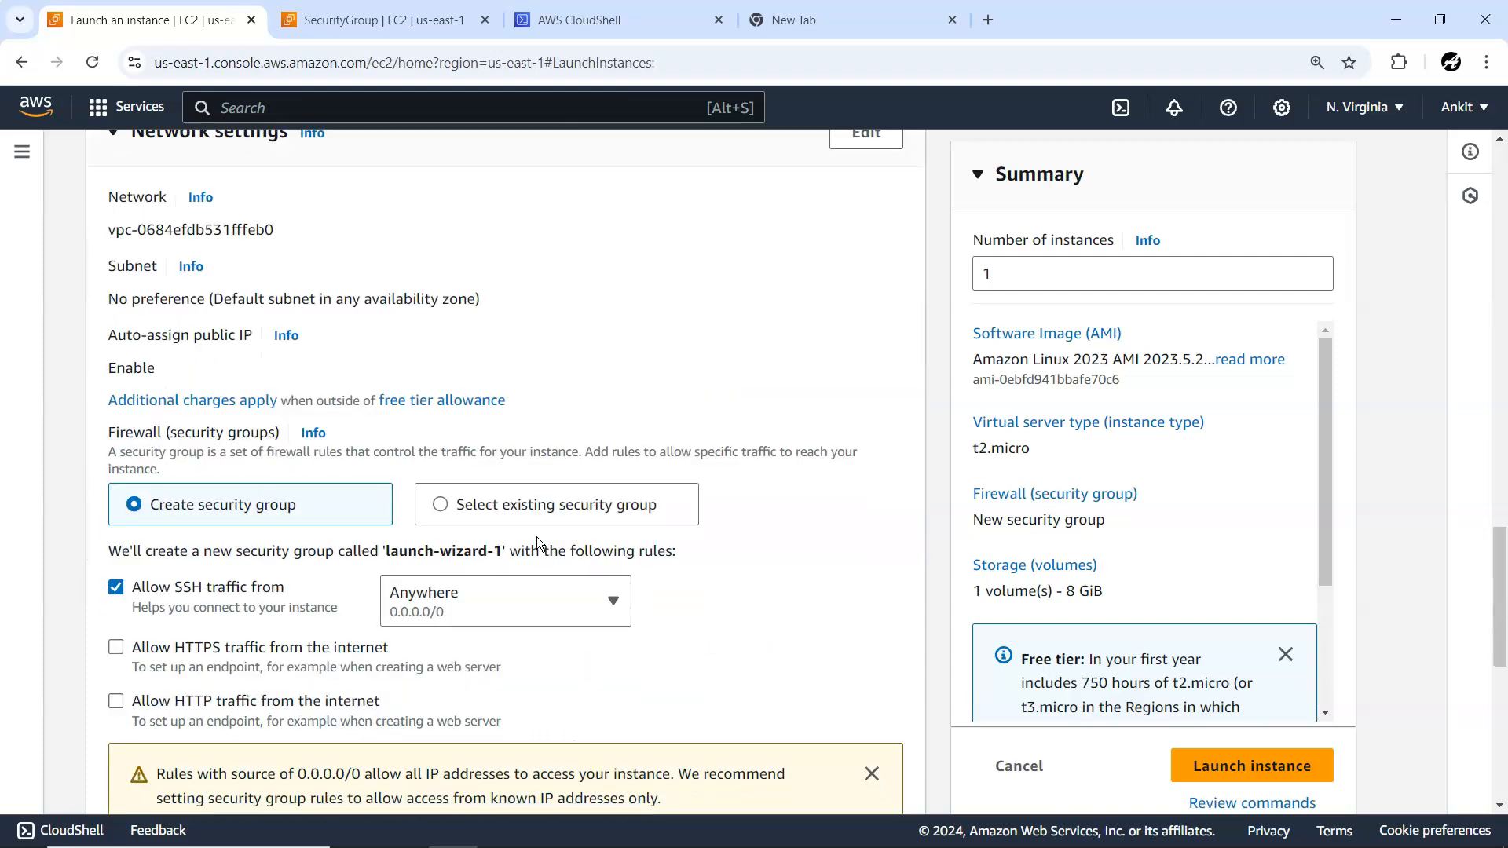
{"action": "scroll", "coordinate": [270, 585], "scroll_direction": "down", "scroll_amount": 1}
{"action": "left_click", "coordinate": [271, 585]}
{"action": "left_click", "coordinate": [120, 611]}
{"action": "left_click", "coordinate": [130, 512]}
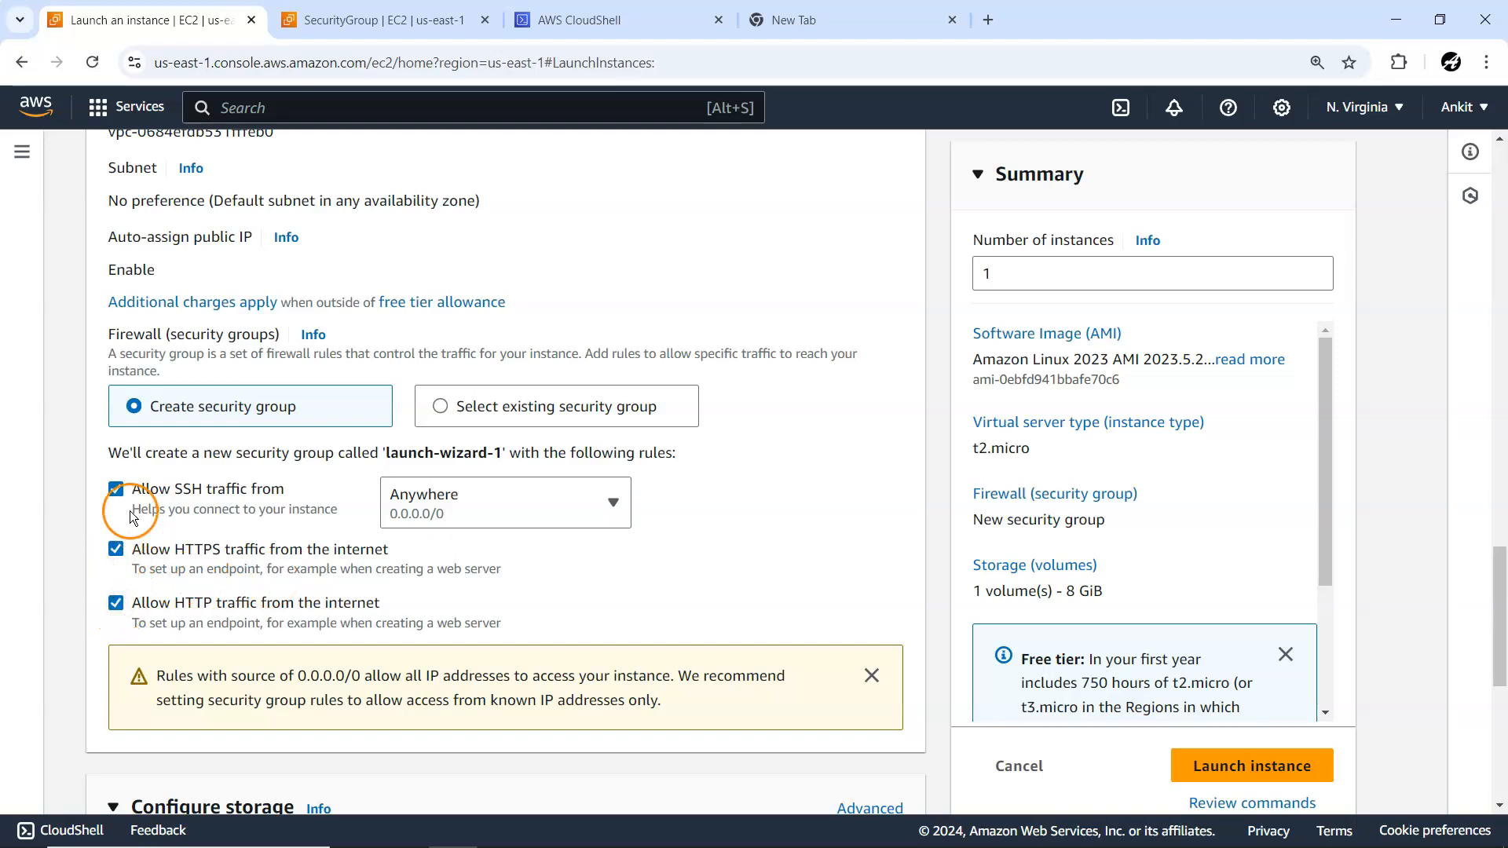
{"action": "left_click", "coordinate": [111, 549]}
{"action": "left_click", "coordinate": [117, 609]}
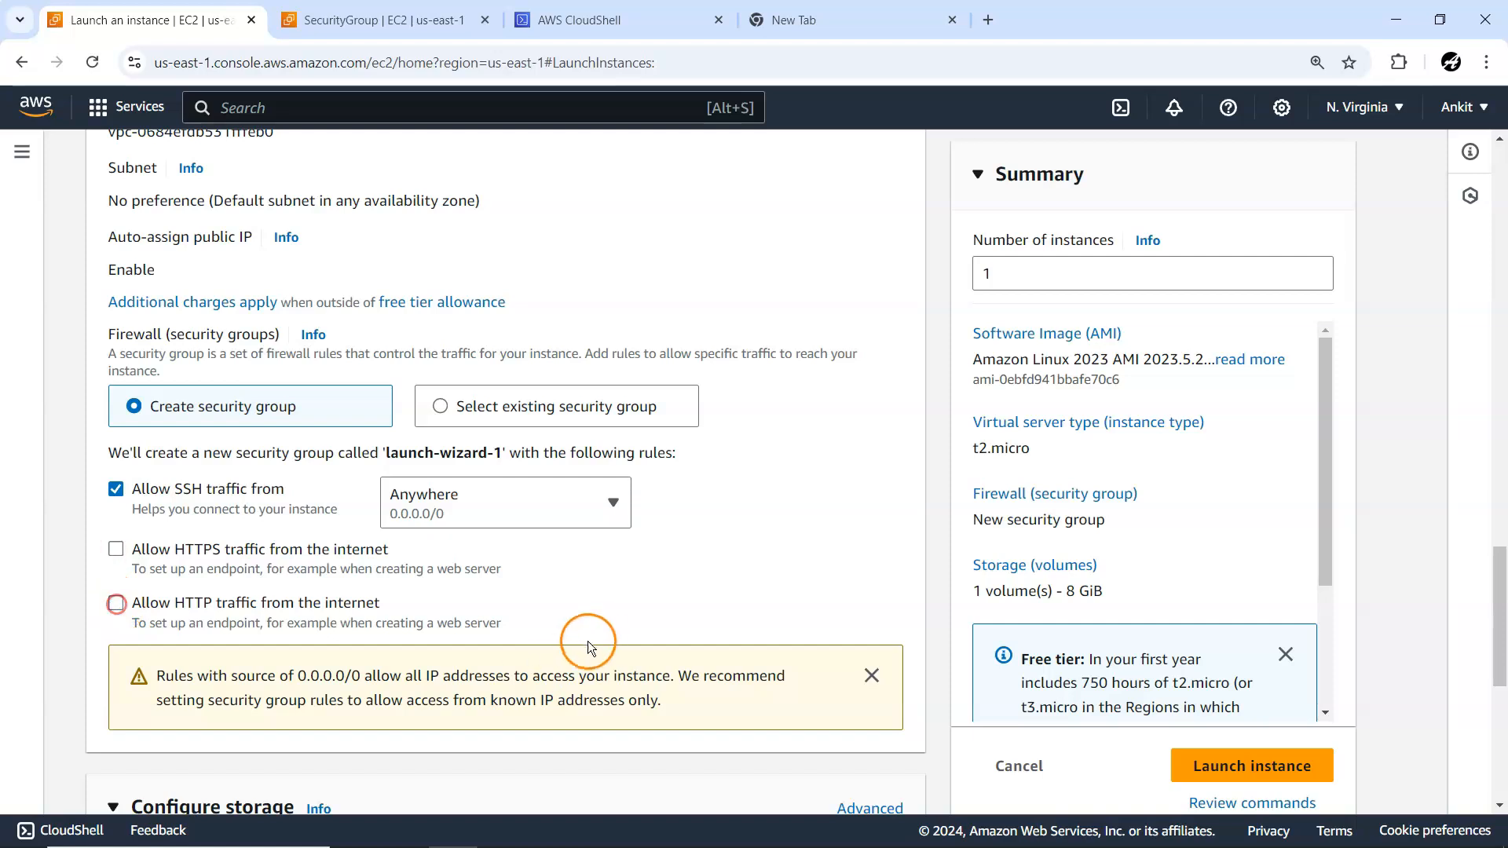
Step: Launch the testec2 instance with the preset storage, choosing to proceed without a key pair
{"action": "scroll", "coordinate": [593, 639], "scroll_direction": "down", "scroll_amount": 6}
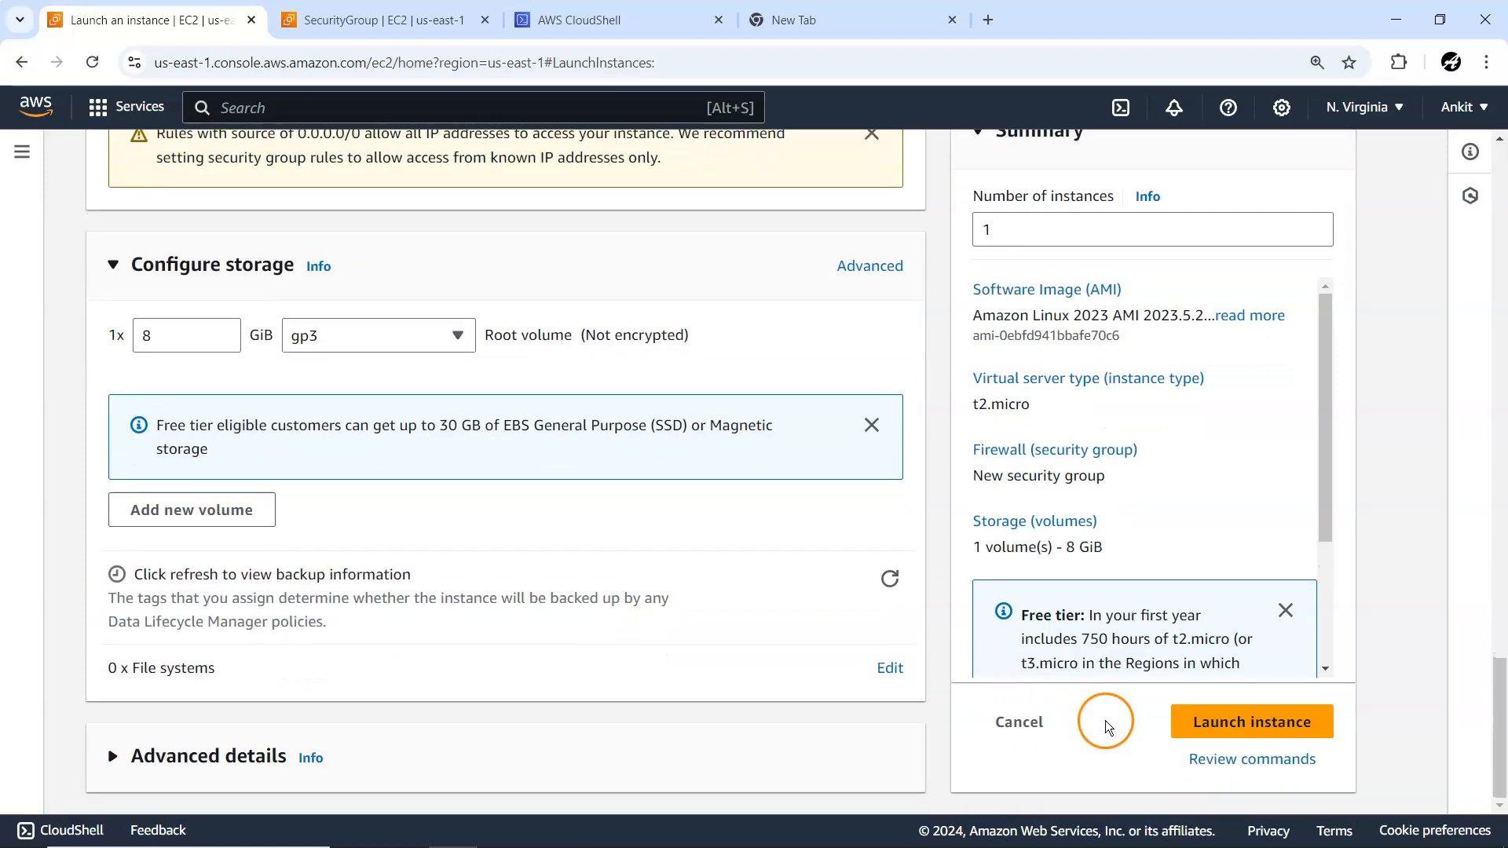
{"action": "left_click", "coordinate": [1217, 712]}
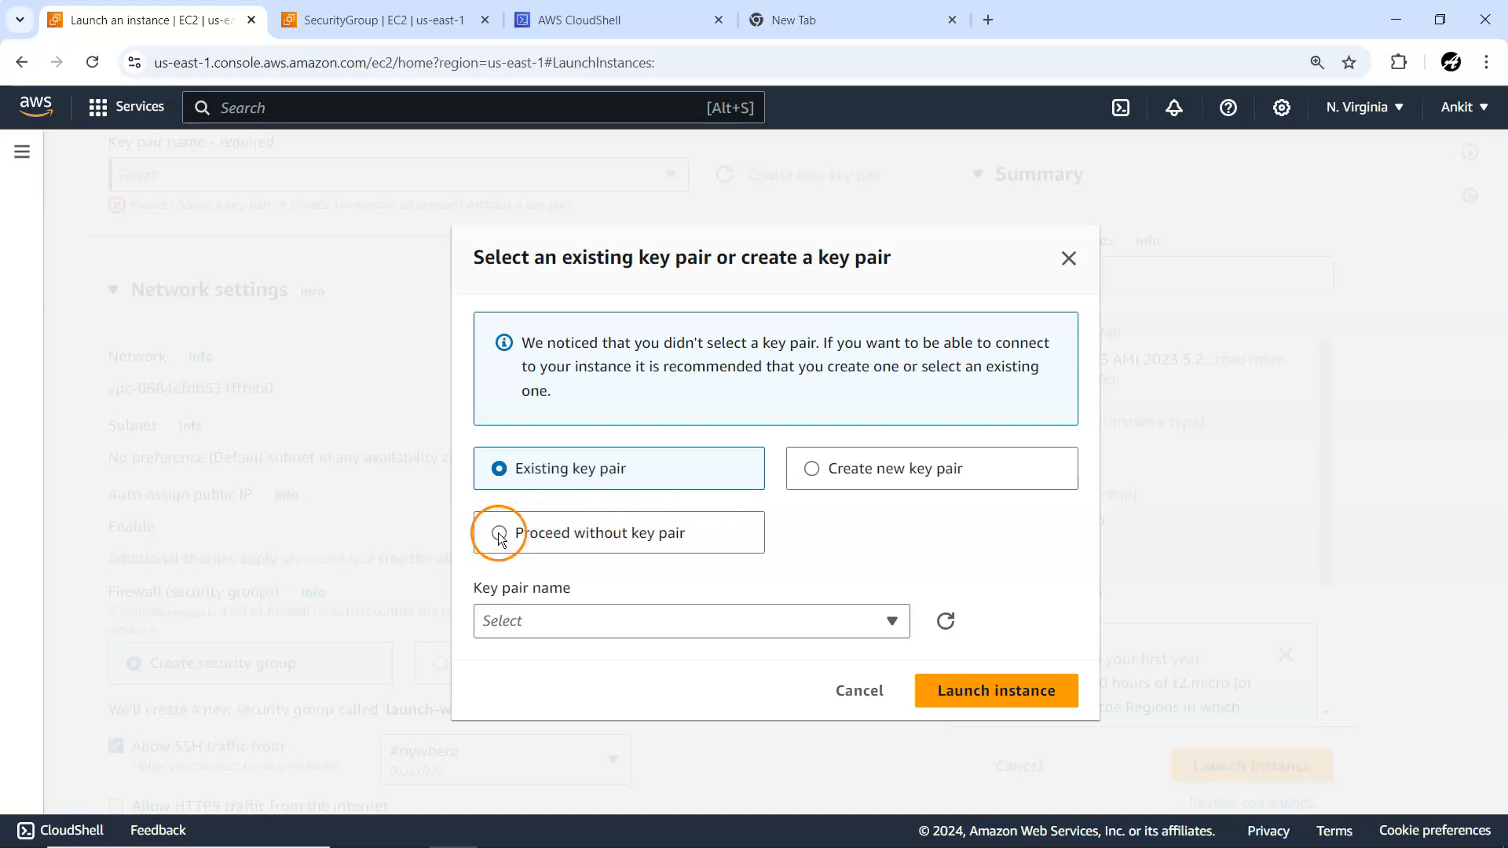
{"action": "left_click", "coordinate": [498, 532]}
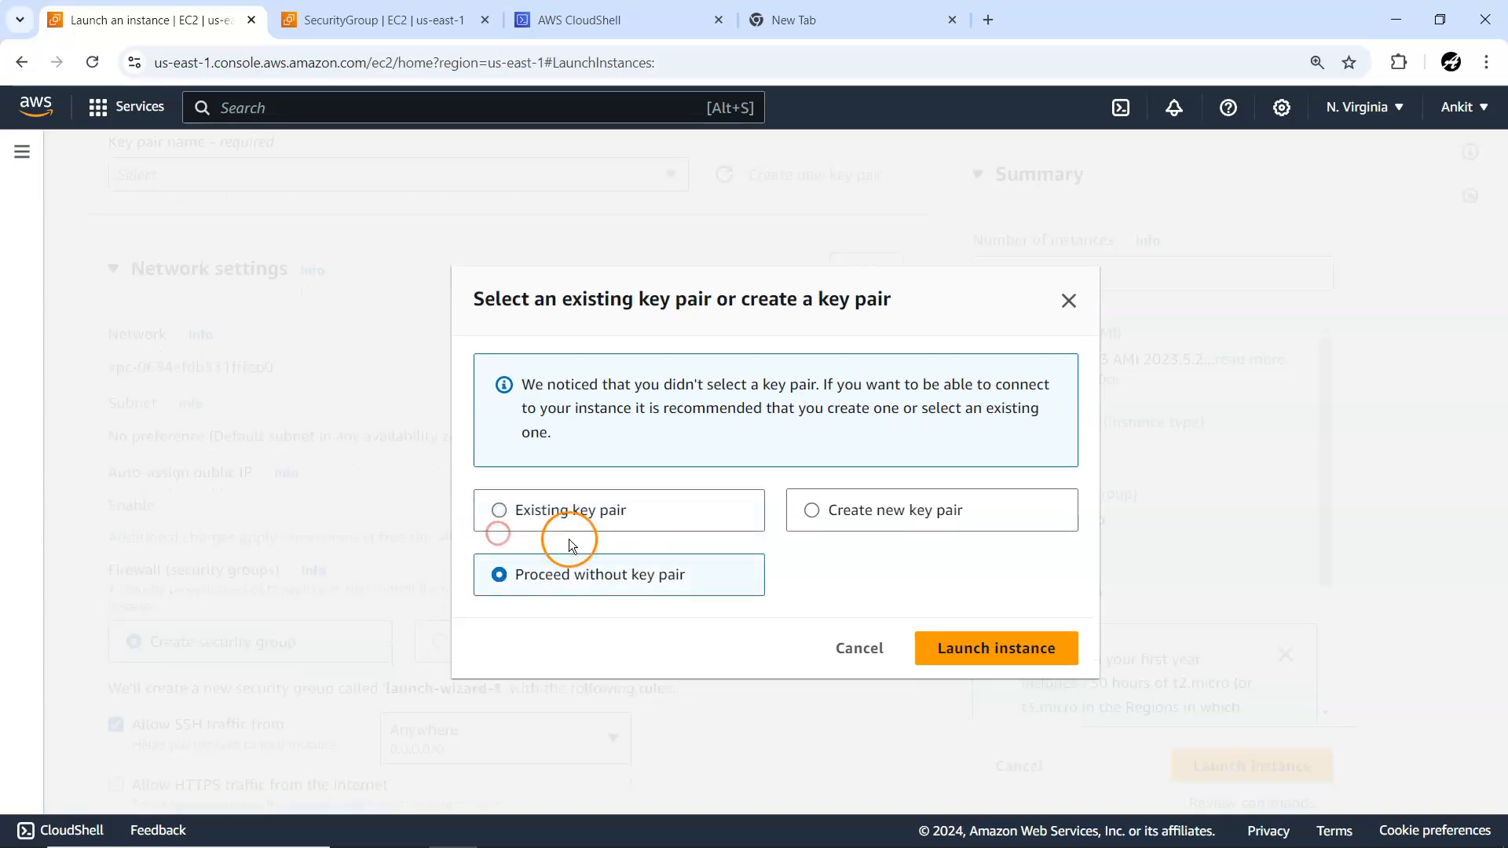
{"action": "left_click", "coordinate": [989, 650]}
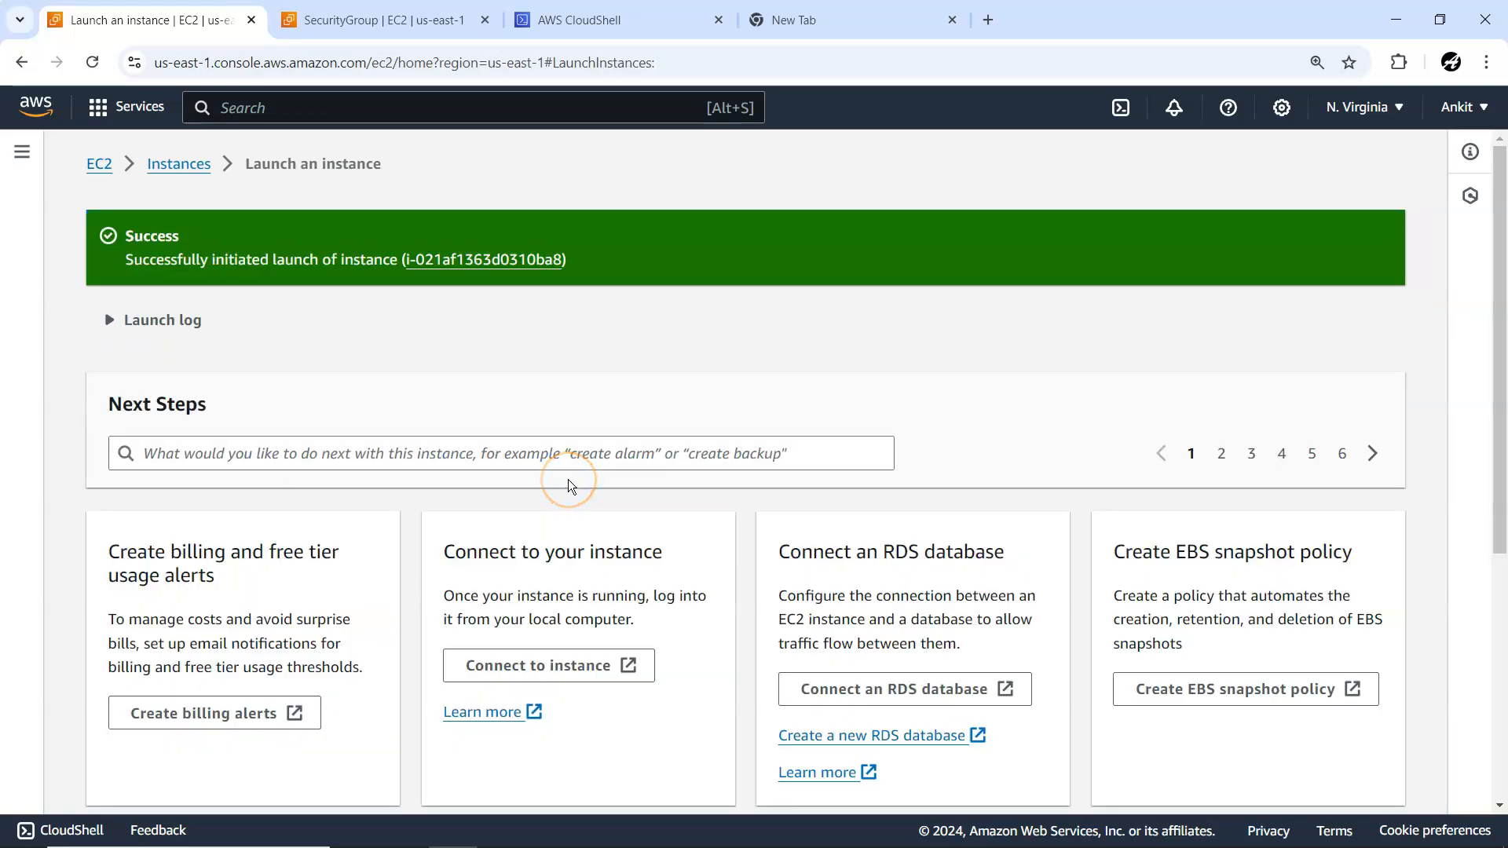
Step: Return to the launch-wizard-2 security group and check the source address of its All ICMP - IPv4 inbound rule
{"action": "left_click", "coordinate": [412, 14]}
{"action": "scroll", "coordinate": [974, 602], "scroll_direction": "down", "scroll_amount": 3}
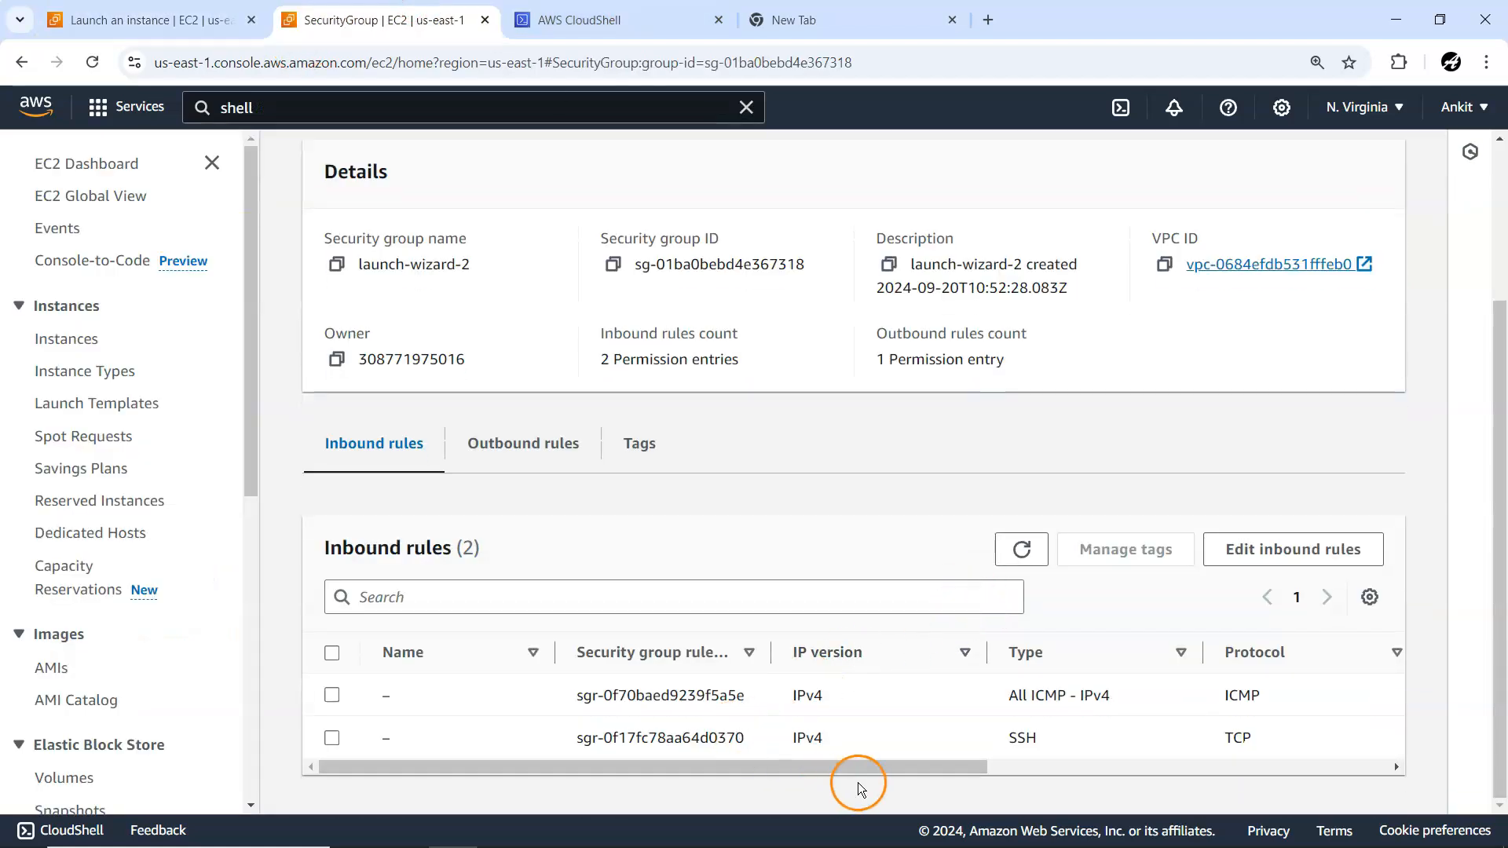
{"action": "left_click_drag", "start_coordinate": [878, 769], "coordinate": [1193, 776]}
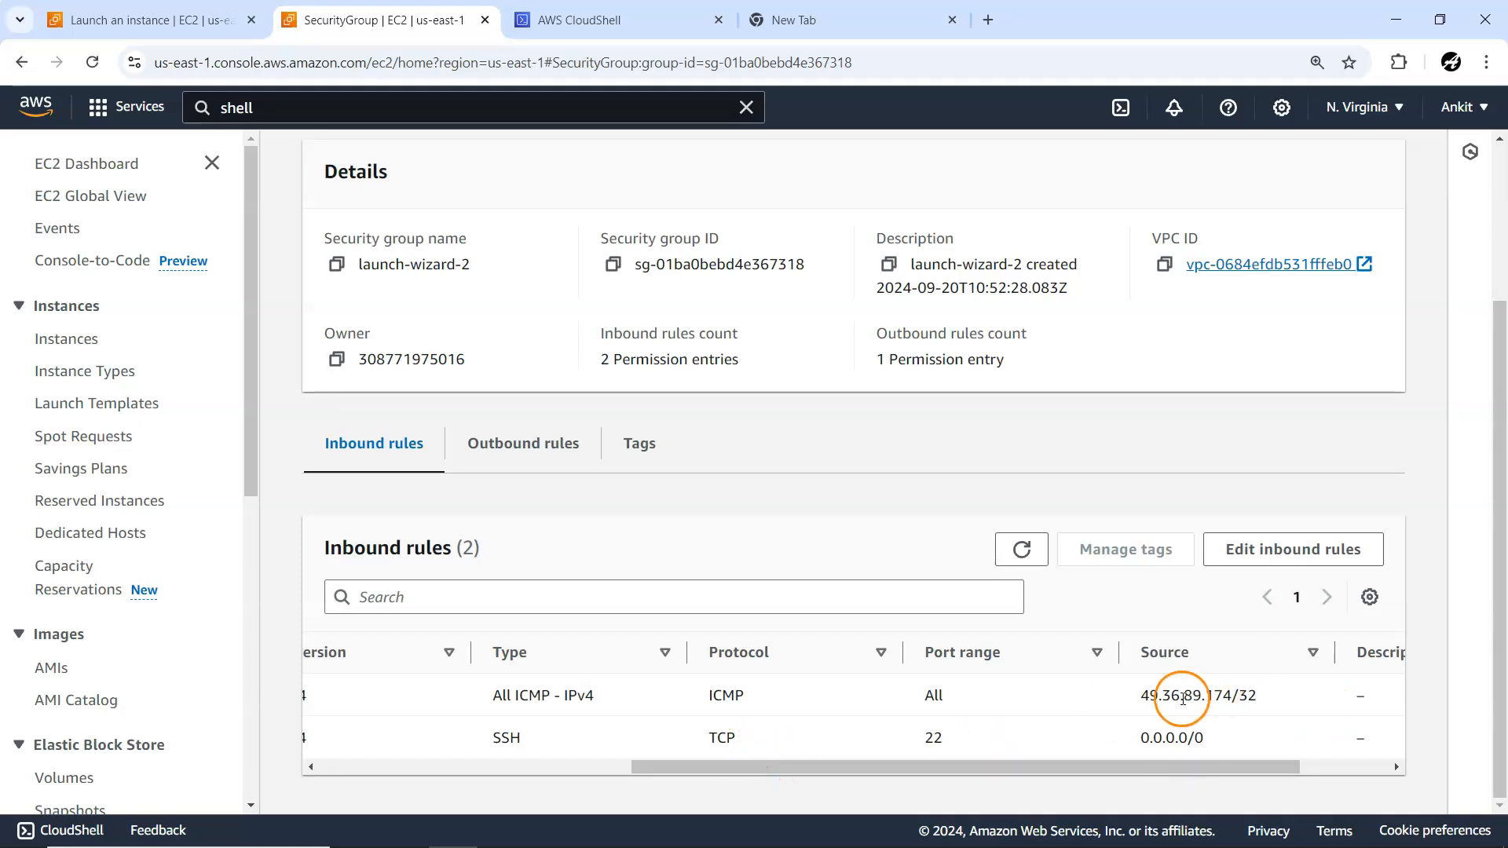
{"action": "left_click_drag", "start_coordinate": [1141, 697], "coordinate": [1237, 696]}
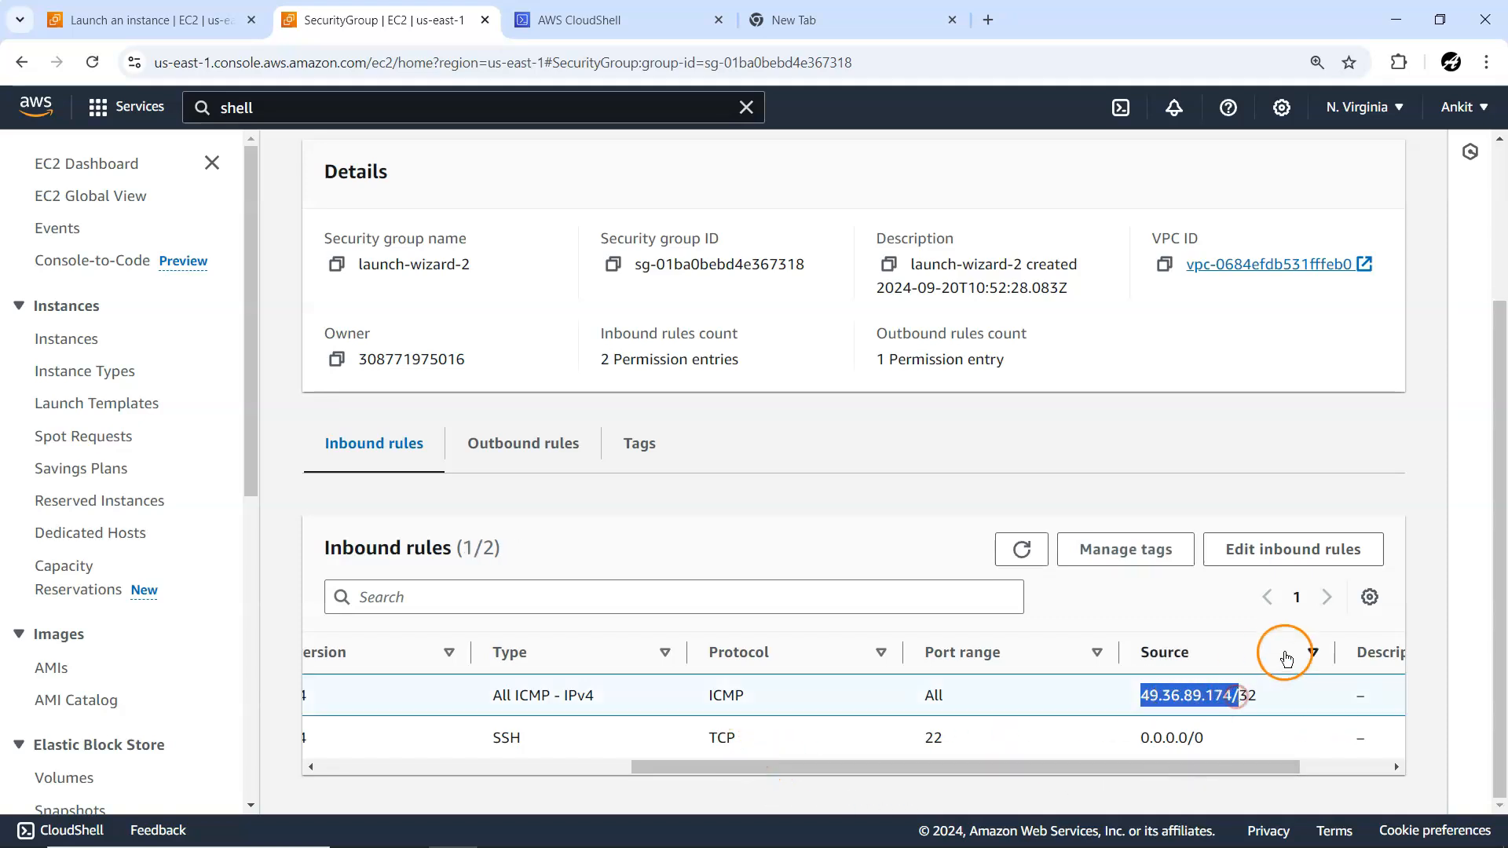
Step: Switch to the Command Prompt and repeat the ping to 54.89.39.16
{"action": "key", "text": "alt+Tab"}
{"action": "left_click", "coordinate": [880, 471]}
{"action": "key", "text": "Up"}
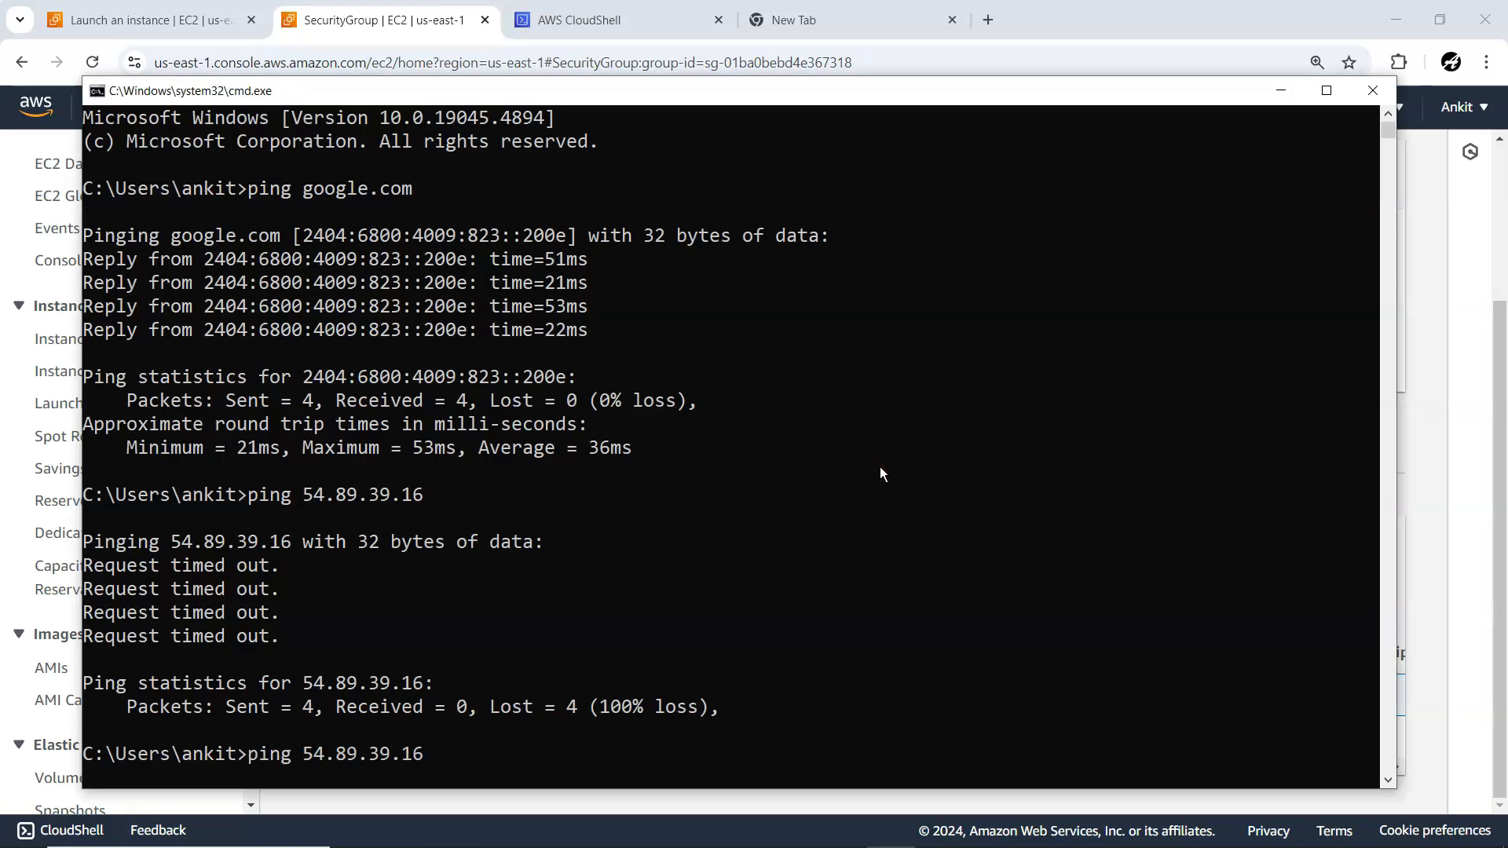
{"action": "key", "text": "Return"}
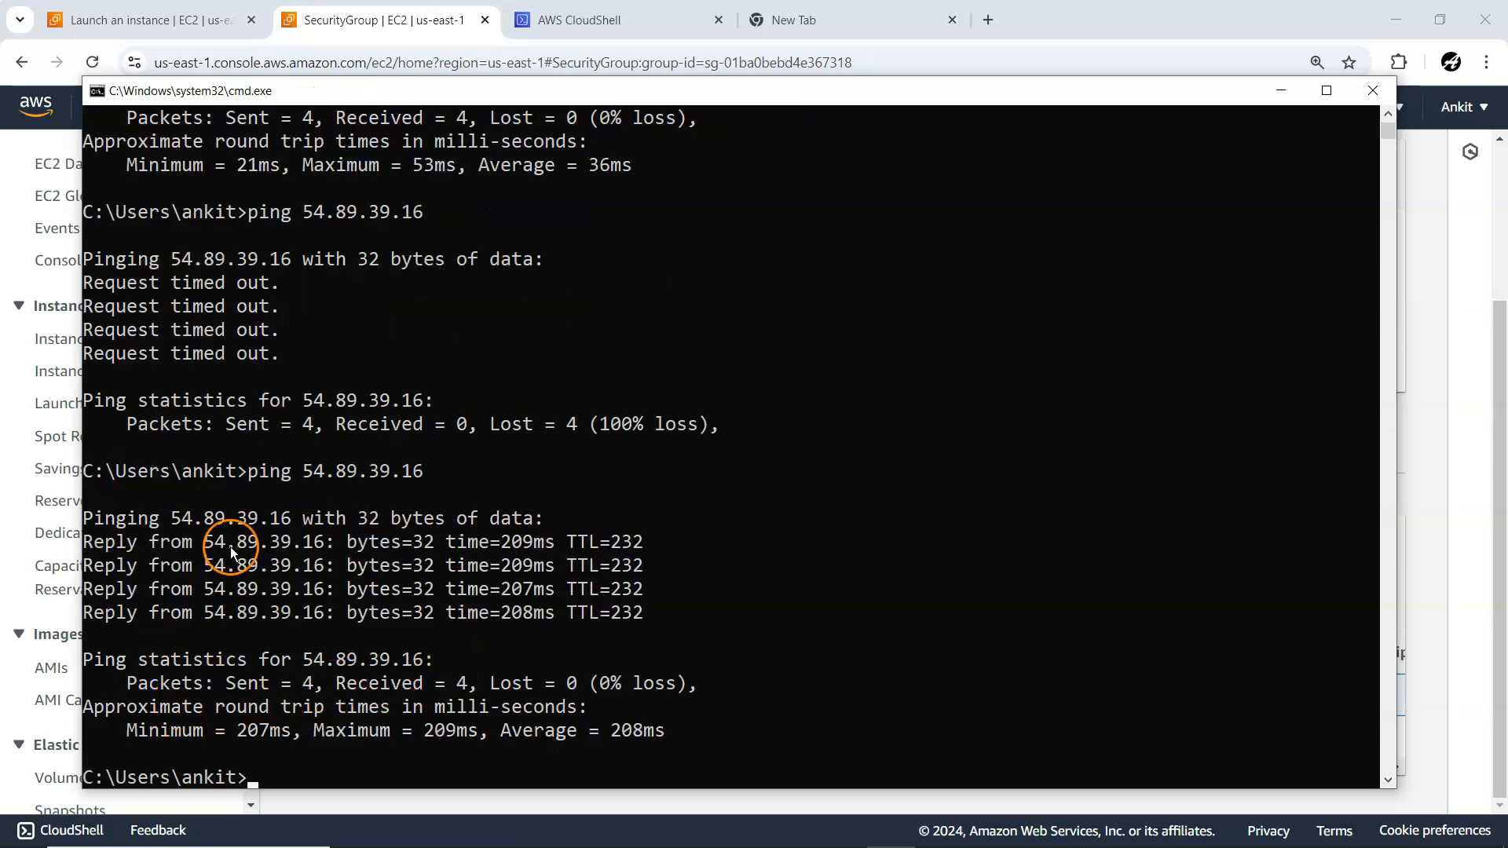
Step: Compare the source address of the All ICMP - IPv4 inbound rule with the ping replies in the Command Prompt
{"action": "left_click", "coordinate": [1431, 507]}
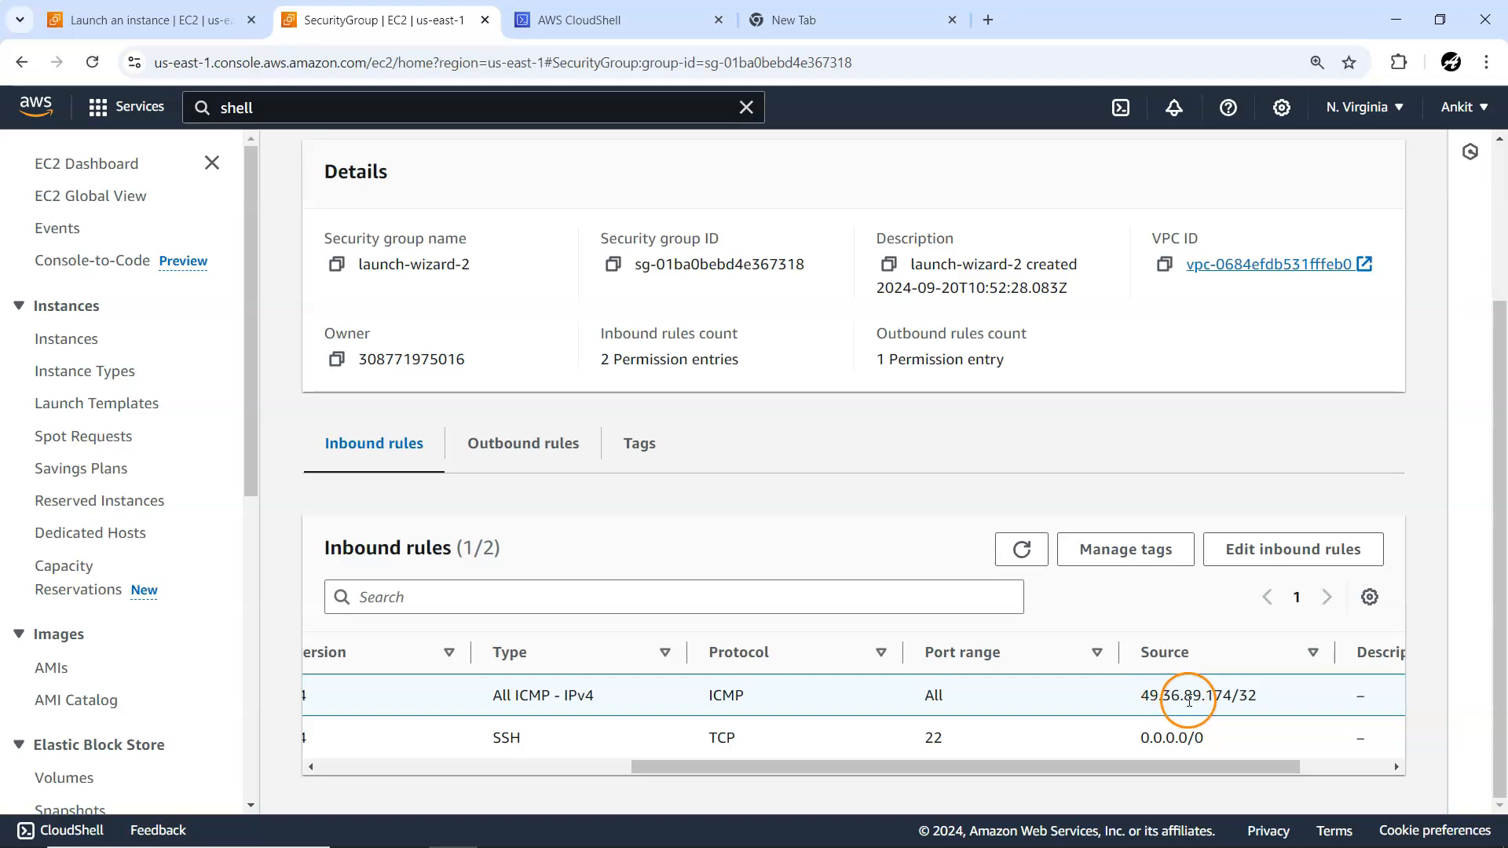
{"action": "left_click_drag", "start_coordinate": [1232, 696], "coordinate": [1145, 695]}
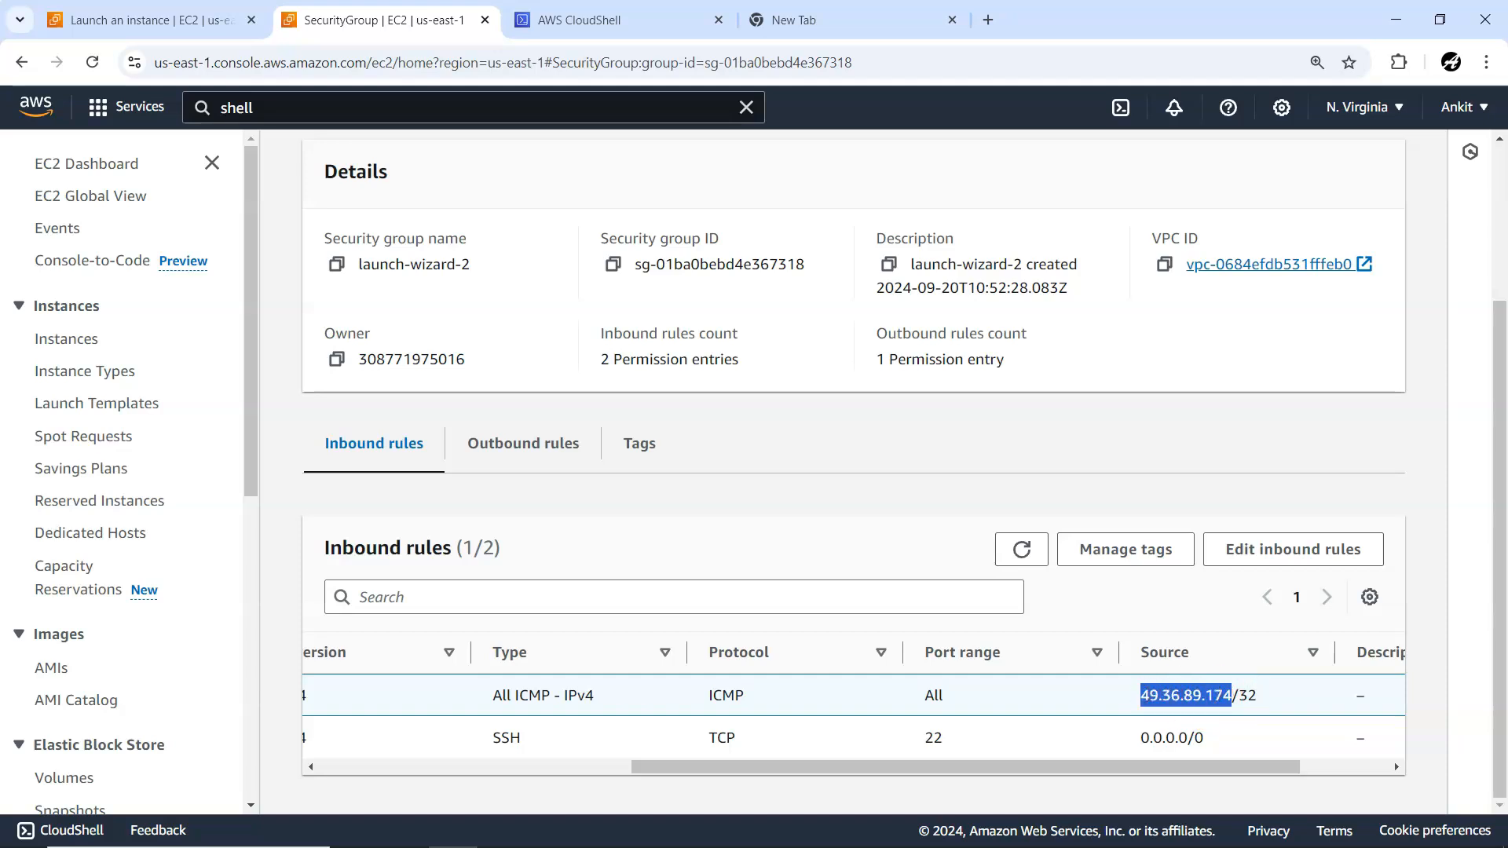
{"action": "key", "text": "alt+Tab"}
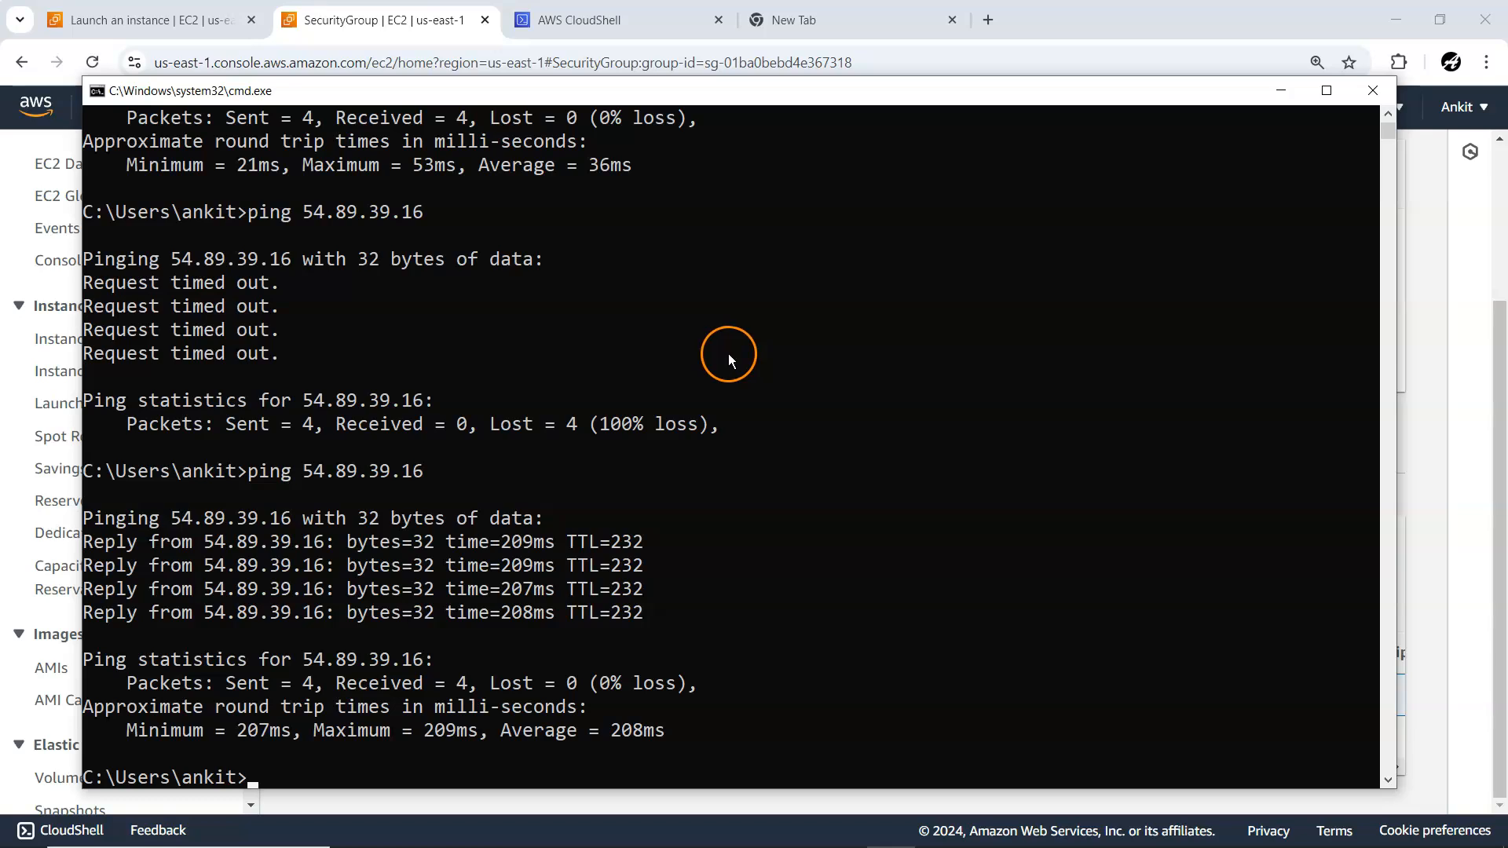
{"action": "left_click", "coordinate": [1465, 485]}
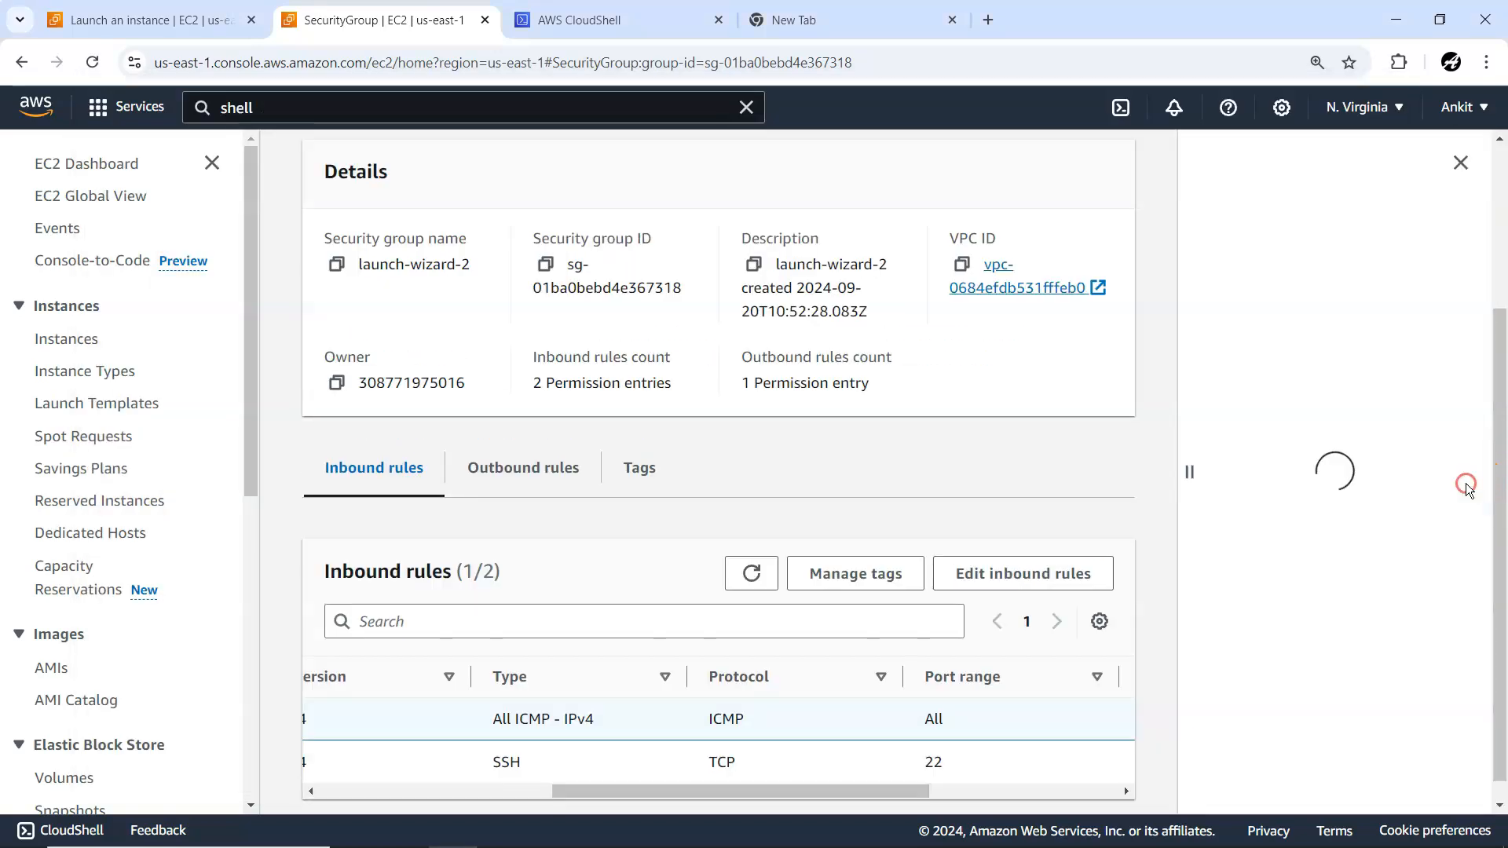
{"action": "left_click", "coordinate": [1461, 163]}
Step: Switch to AWS CloudShell and enter the command ping 54.89.39.16 at the prompt without running it
{"action": "left_click", "coordinate": [589, 20]}
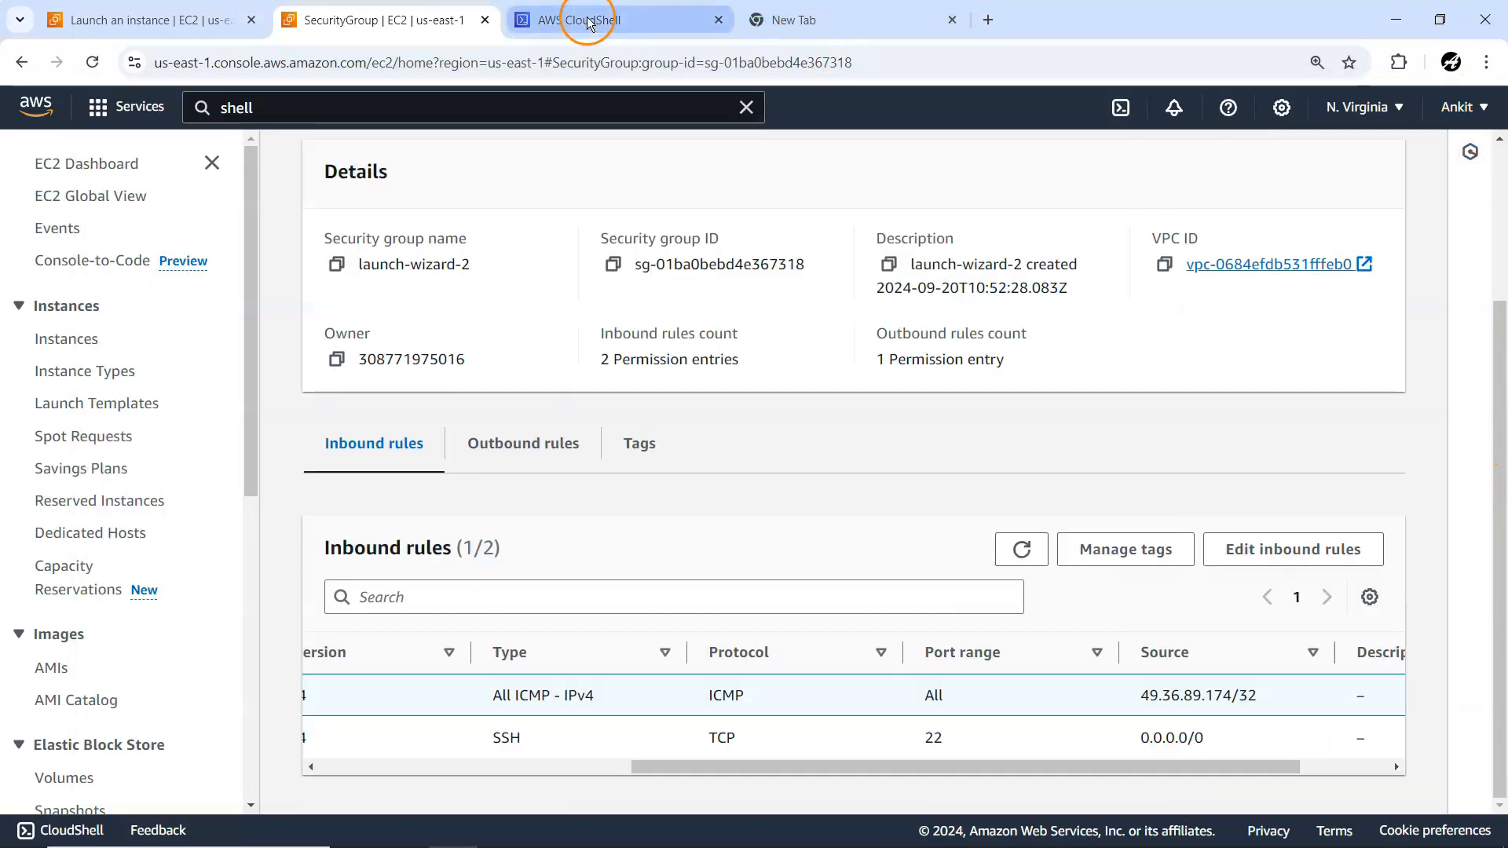
{"action": "left_click", "coordinate": [569, 303]}
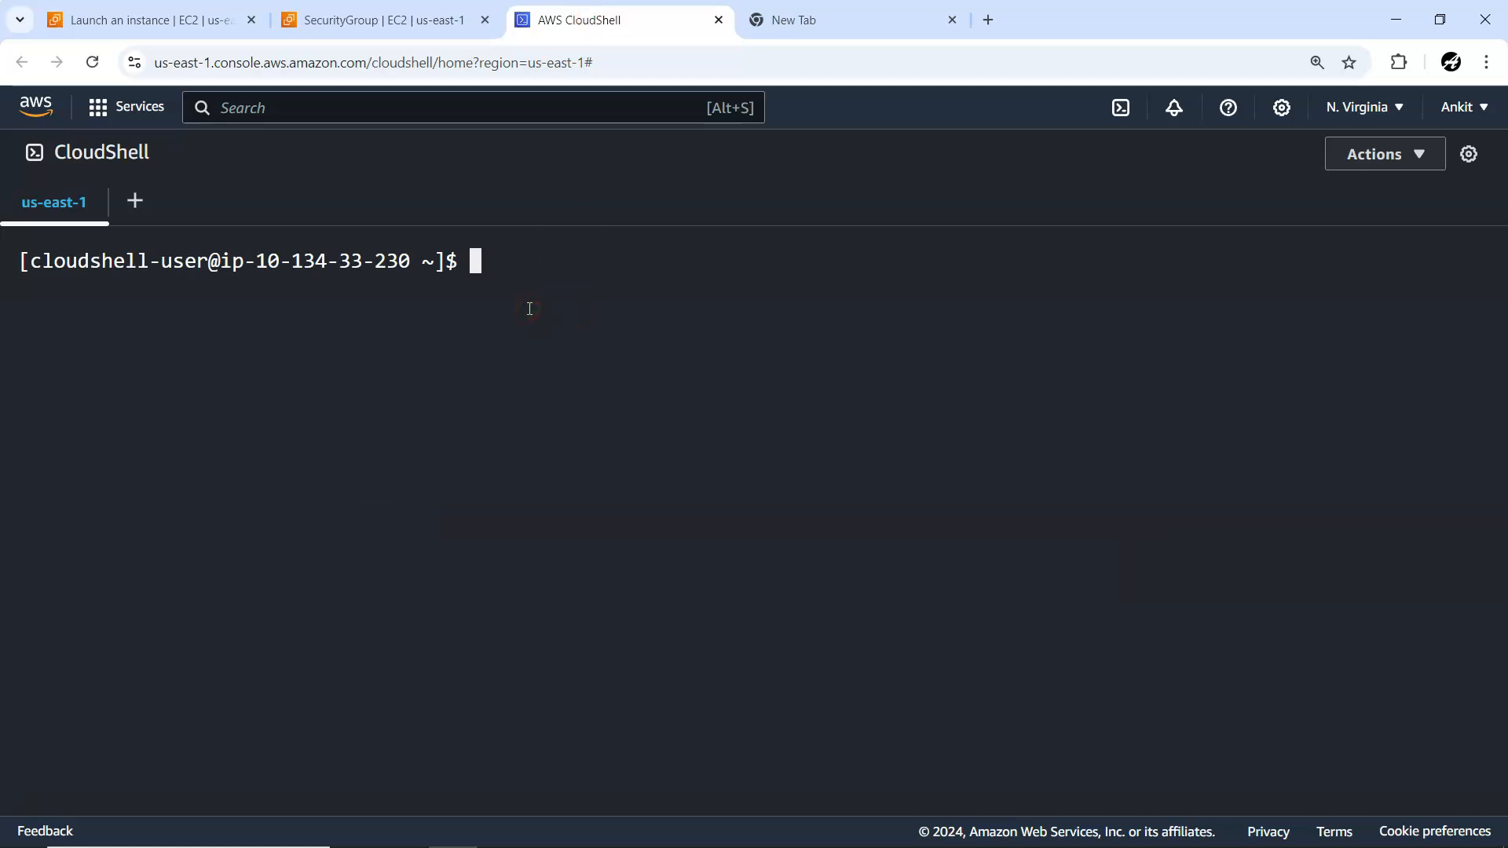
{"action": "type", "text": "ping 54.89.39.16"}
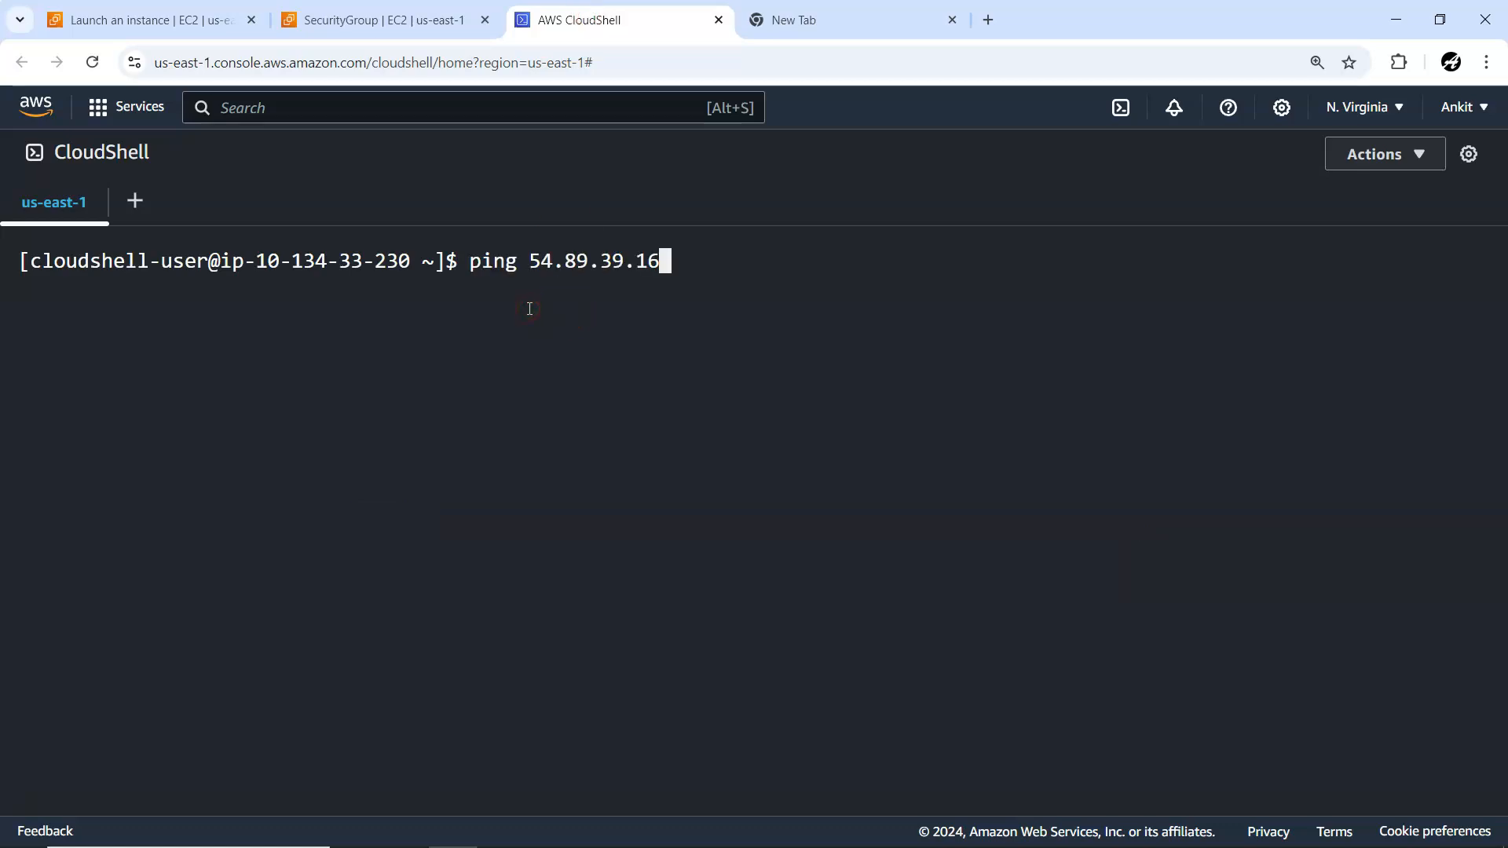
Step: Refresh the EC2 instance list to check myfirstec2's public IP, and run the prepared ping in CloudShell
{"action": "left_click", "coordinate": [192, 19]}
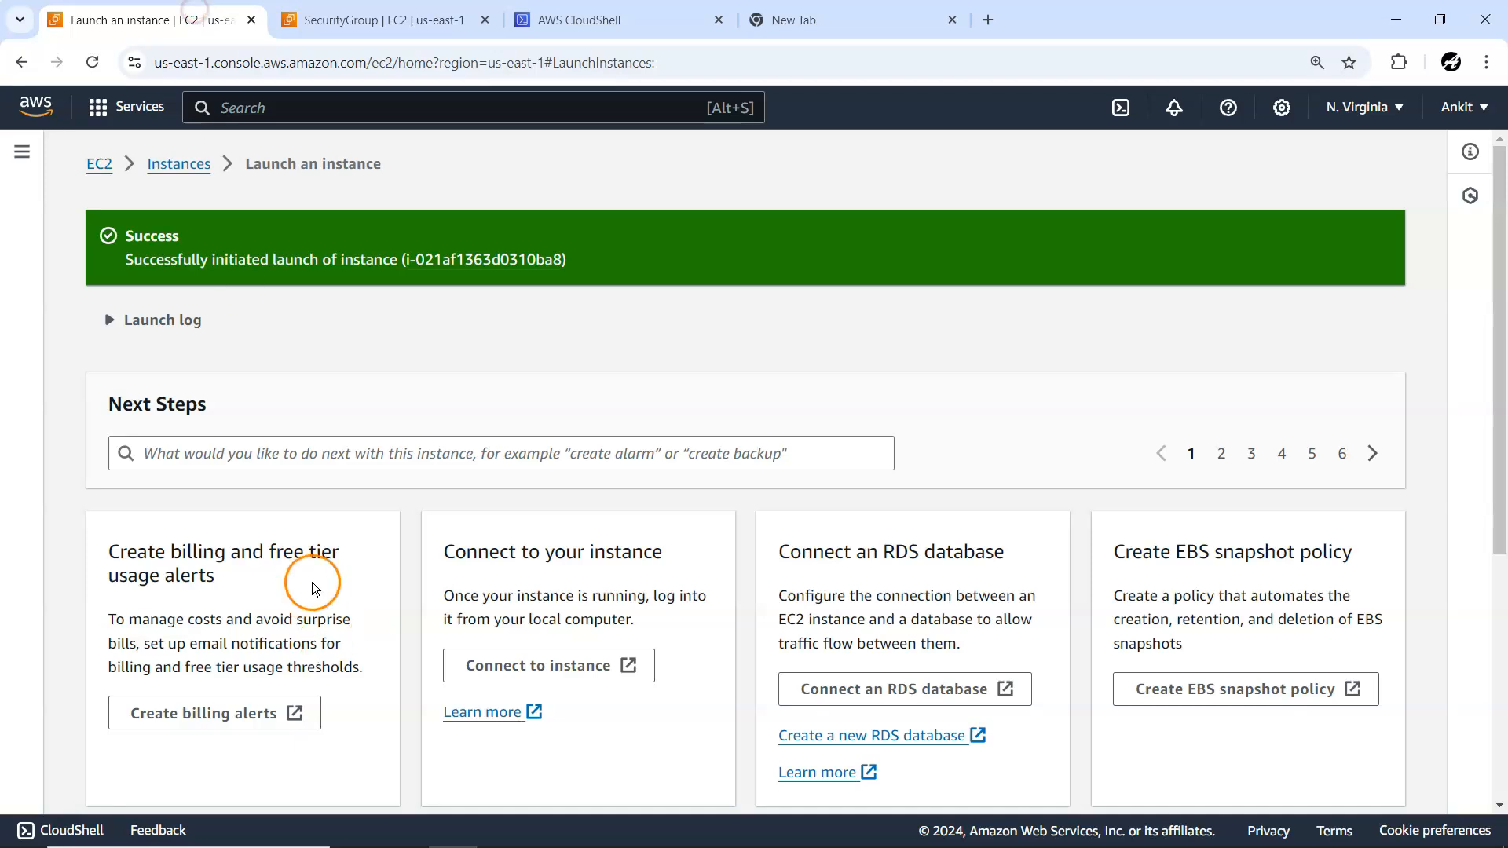
{"action": "left_click", "coordinate": [165, 164]}
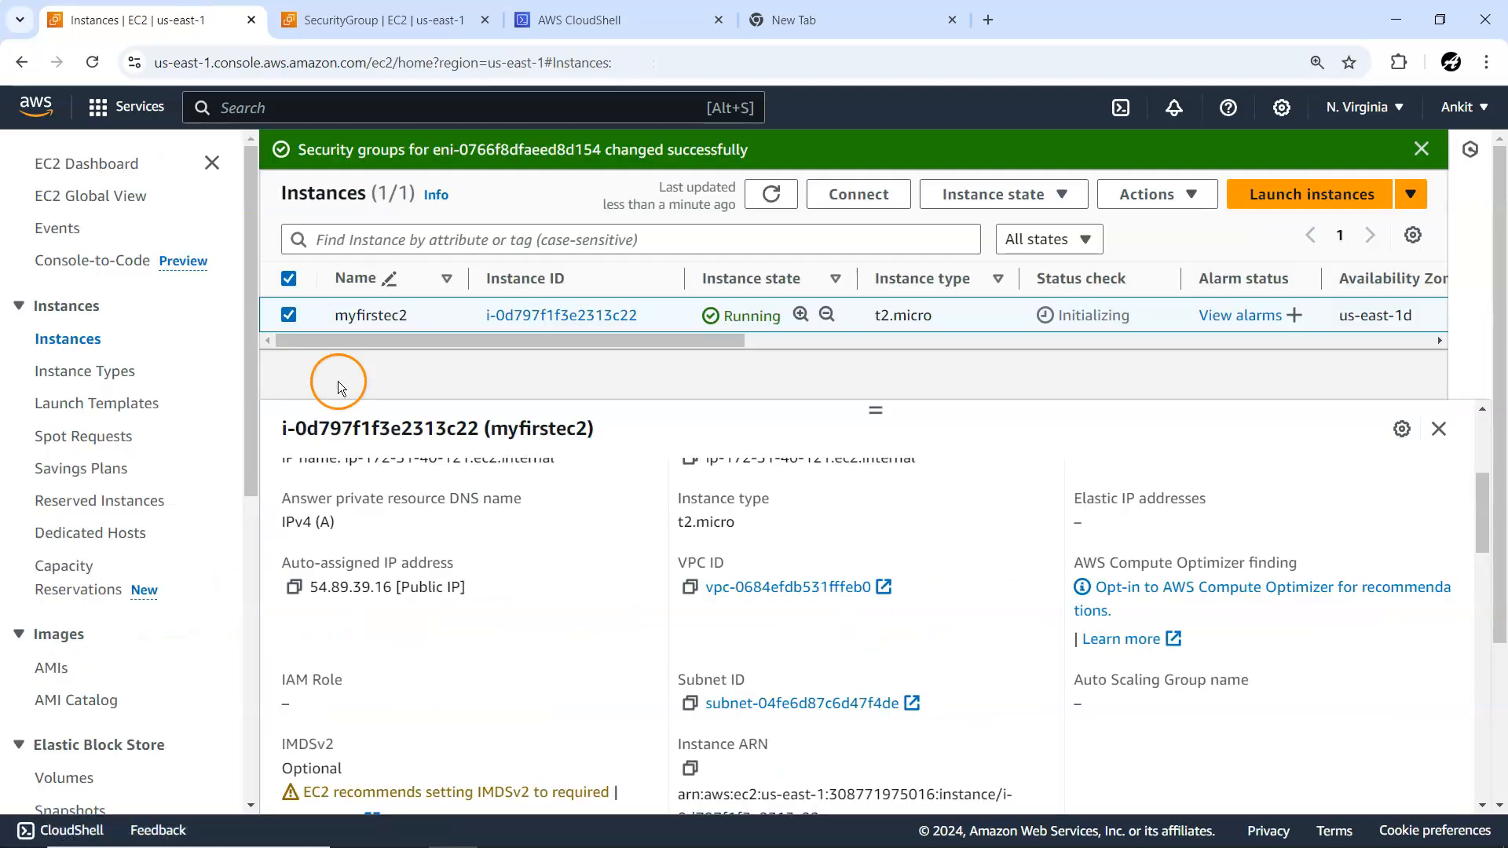
{"action": "left_click", "coordinate": [771, 194]}
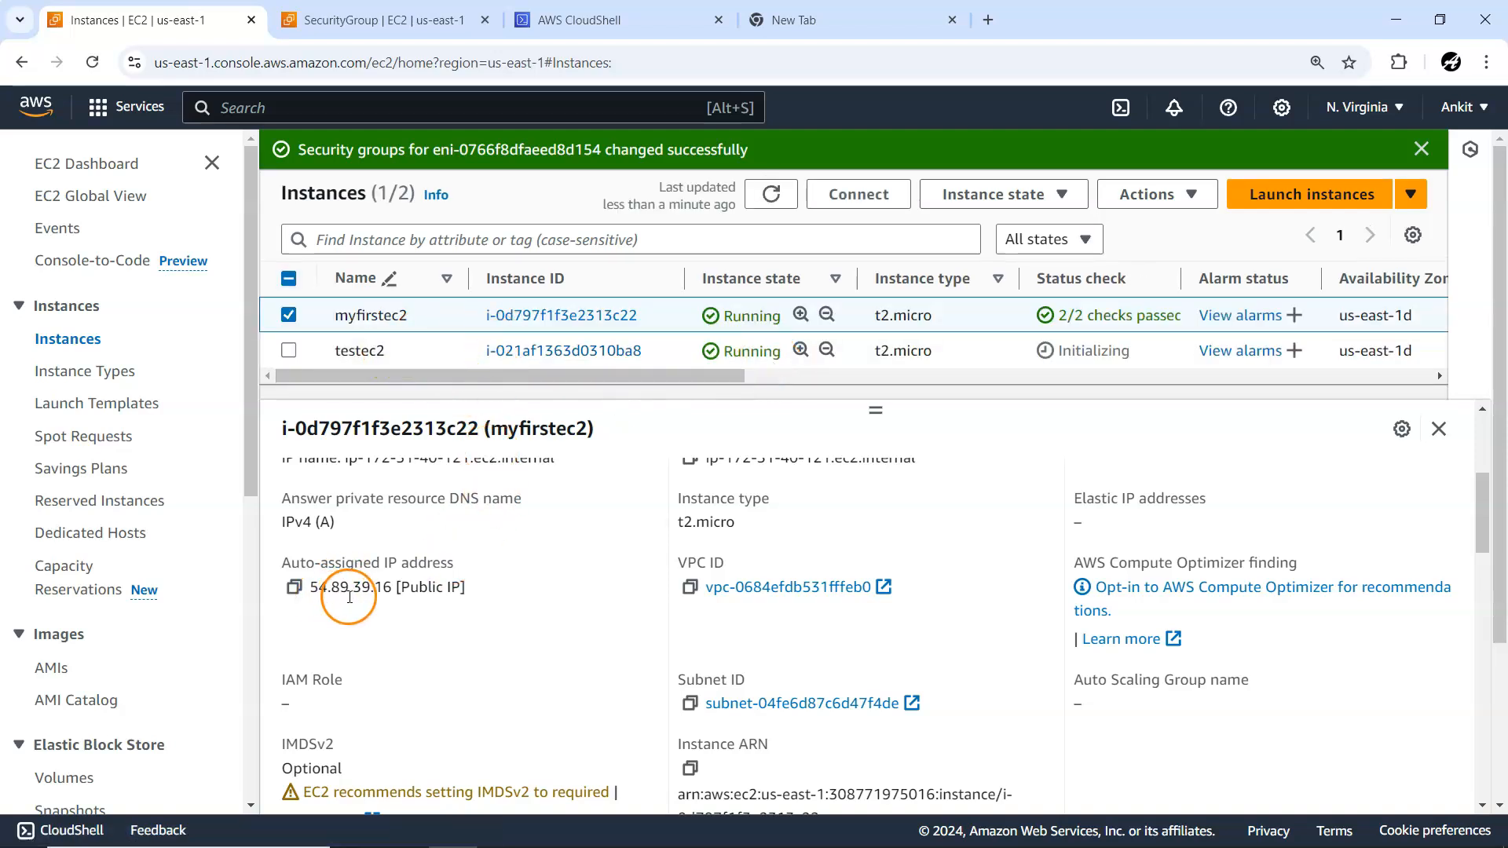
{"action": "left_click", "coordinate": [637, 17]}
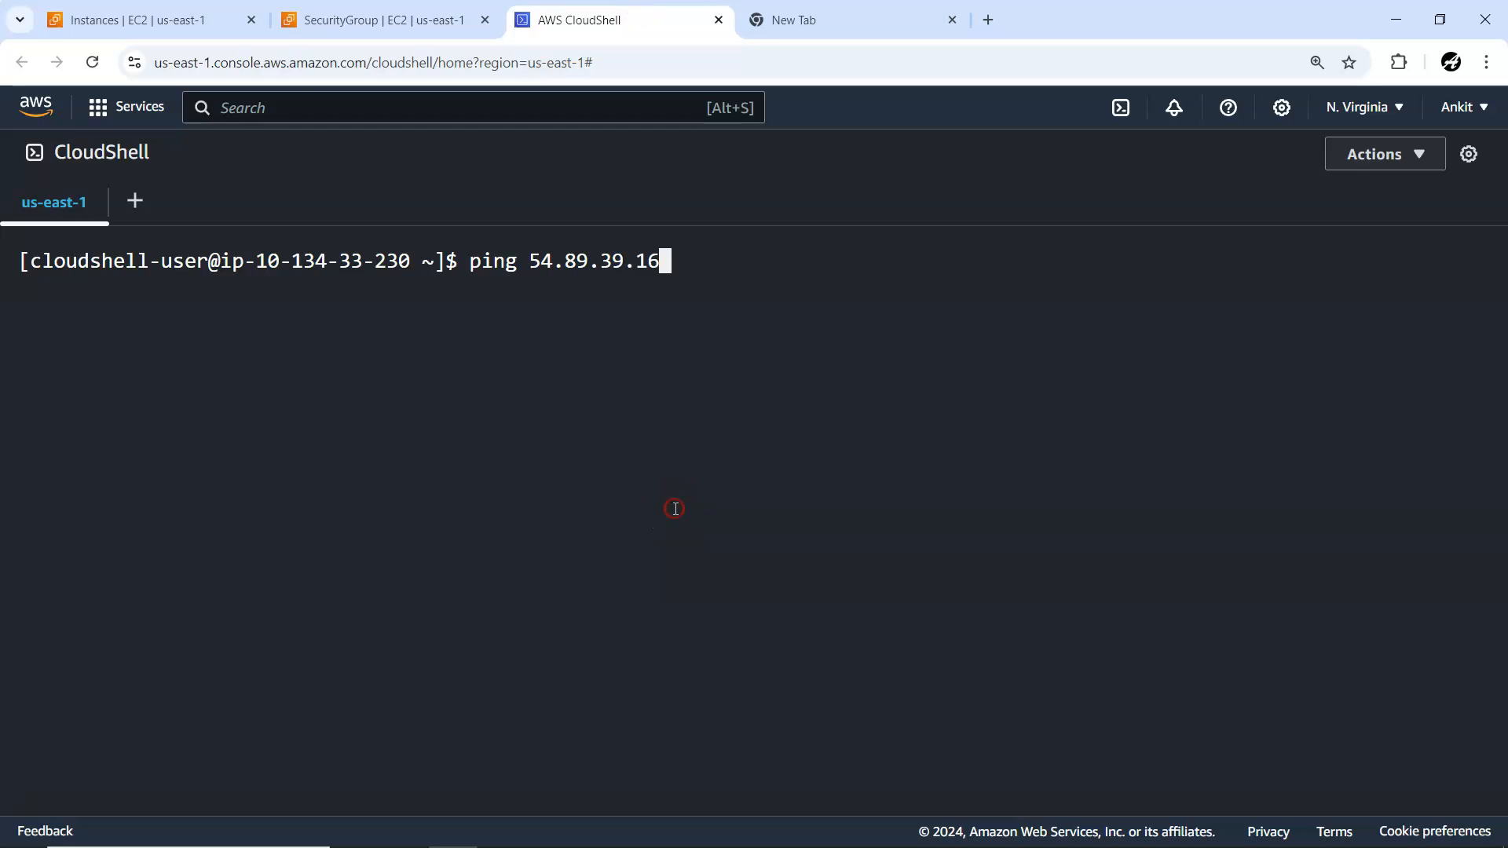
{"action": "key", "text": "Return"}
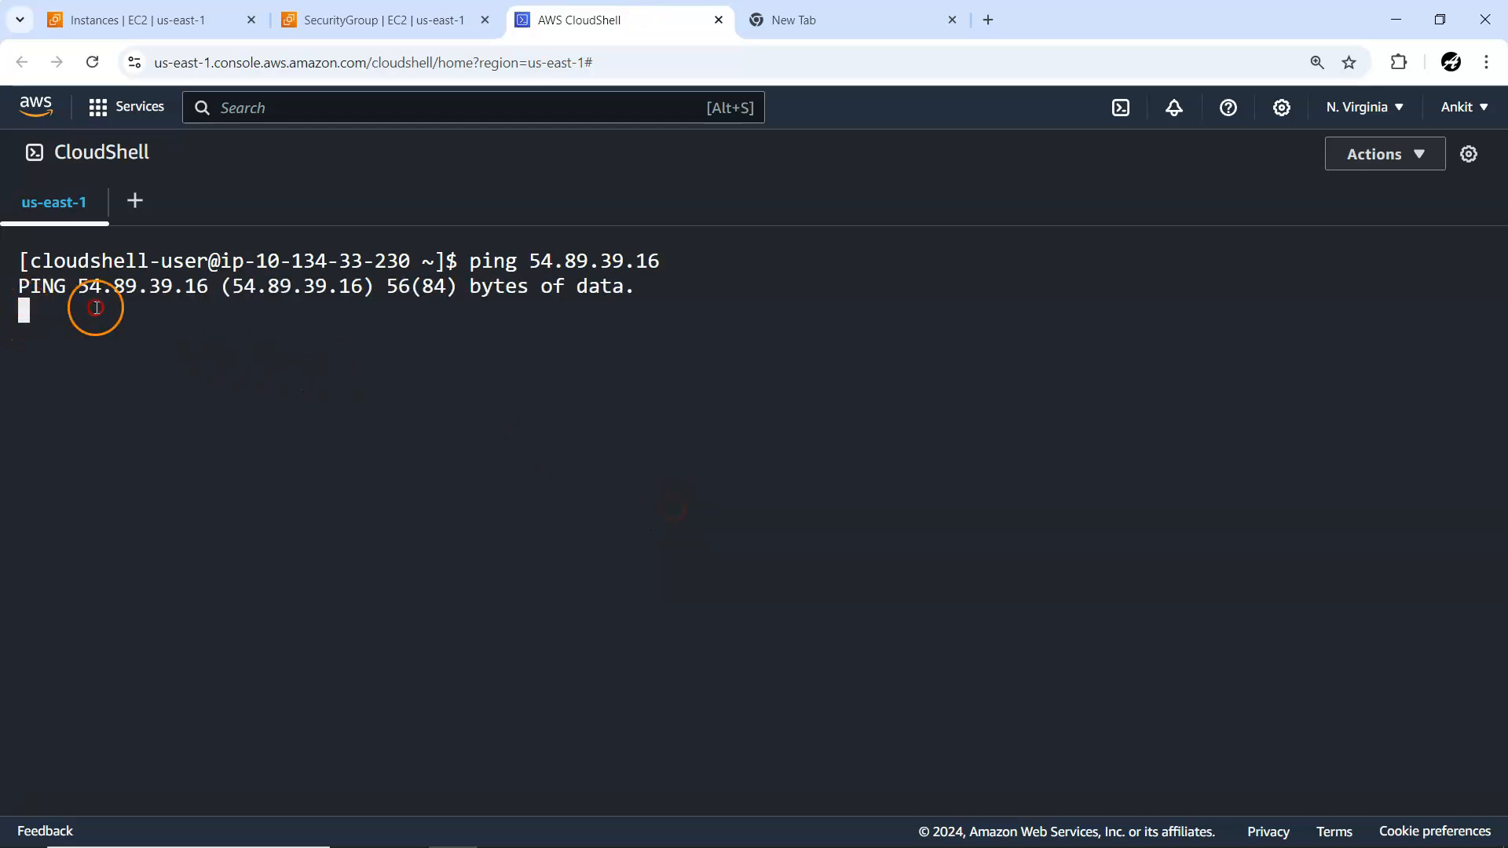
{"action": "double_click", "coordinate": [667, 299]}
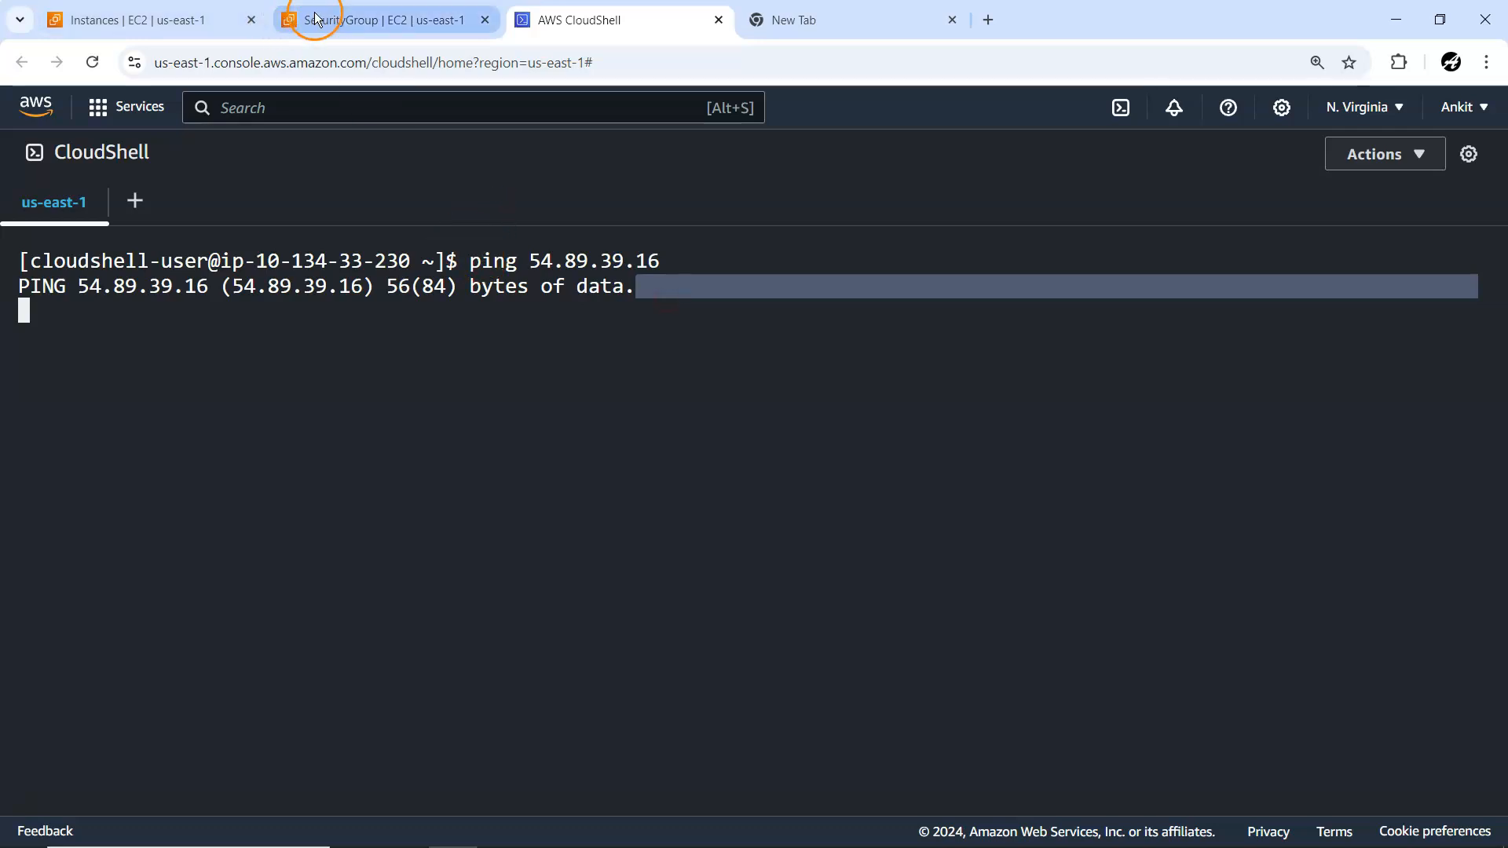
Step: Open the inbound rules of security group launch-wizard-2 for editing, at the source of the All ICMP - IPv4 rule
{"action": "left_click", "coordinate": [346, 20]}
{"action": "left_click", "coordinate": [611, 767]}
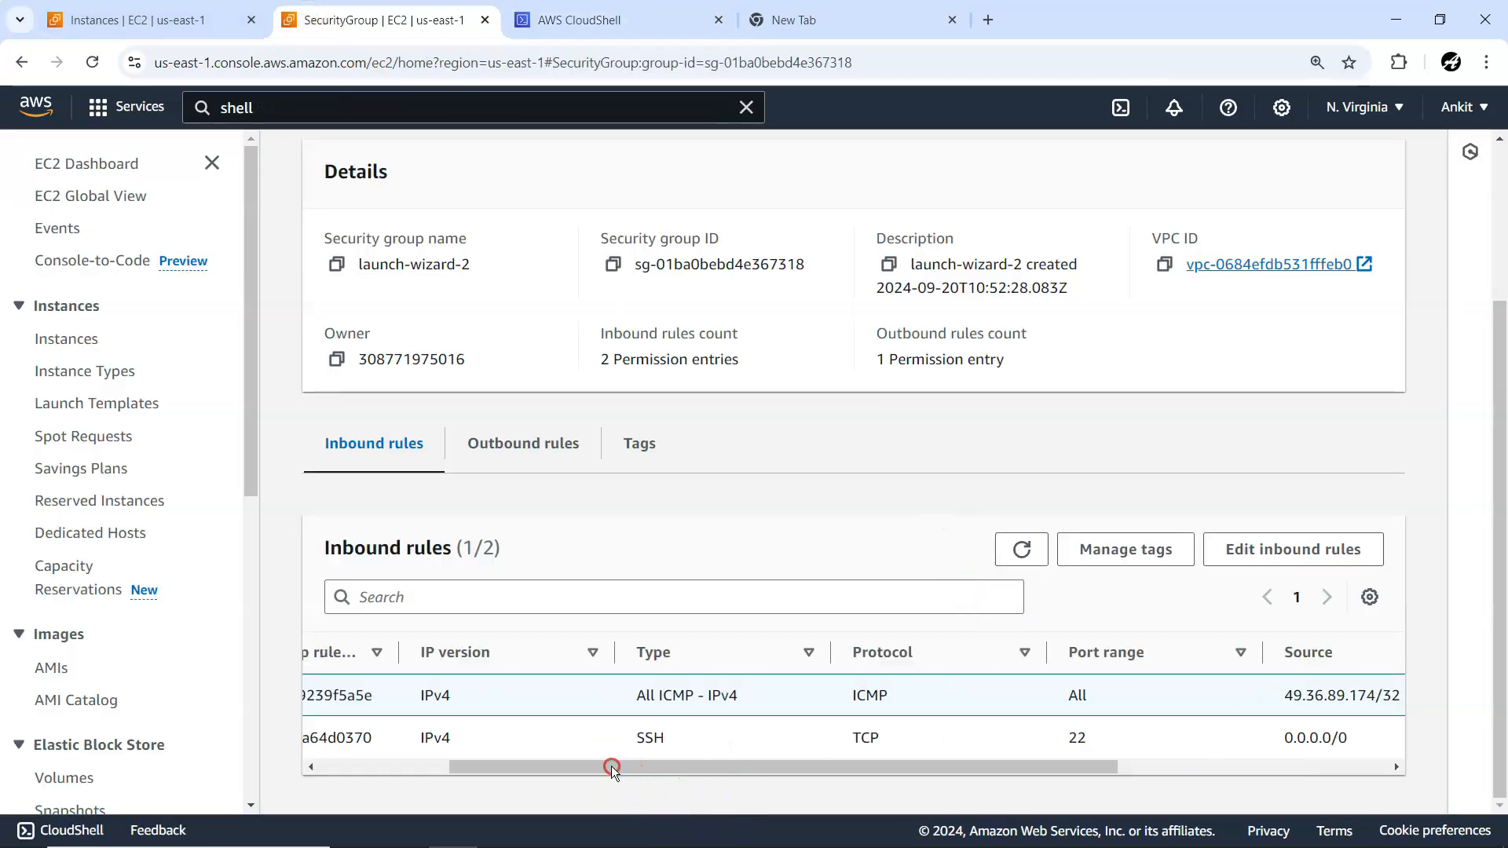
{"action": "left_click", "coordinate": [1259, 553]}
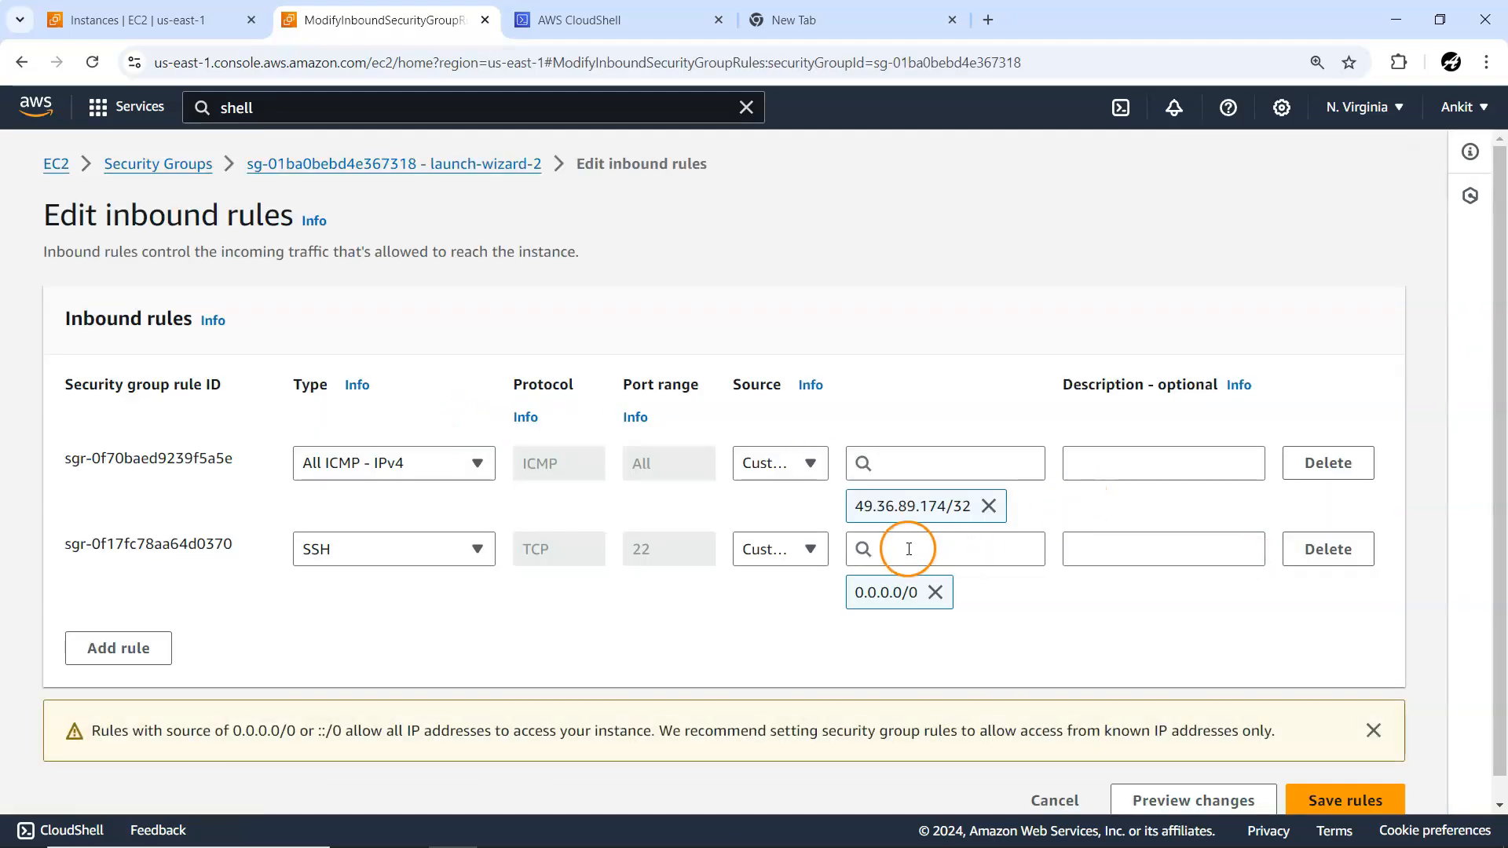
{"action": "left_click", "coordinate": [925, 458]}
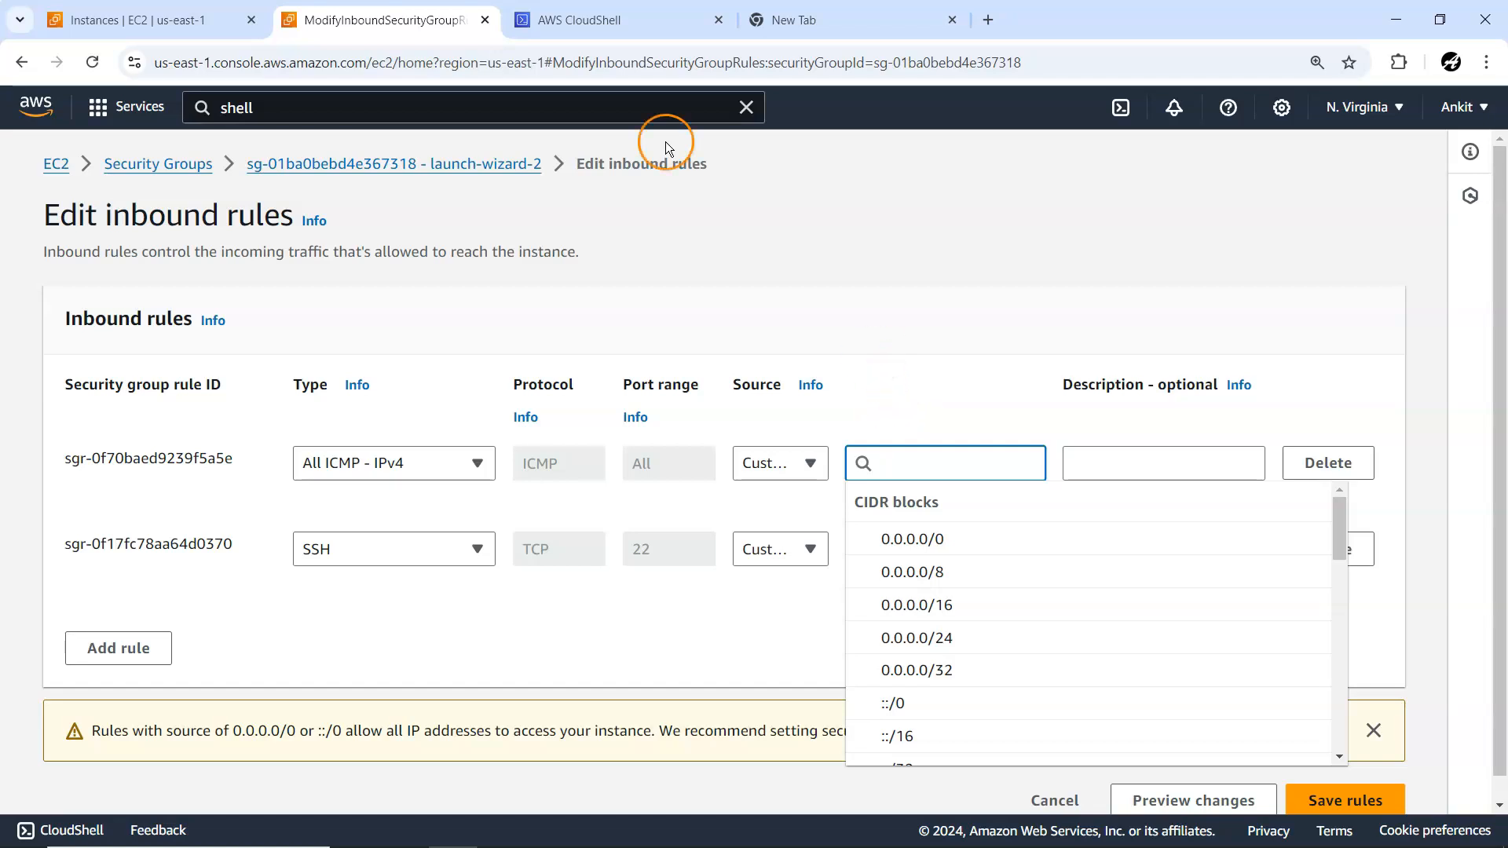
{"action": "left_click", "coordinate": [597, 20]}
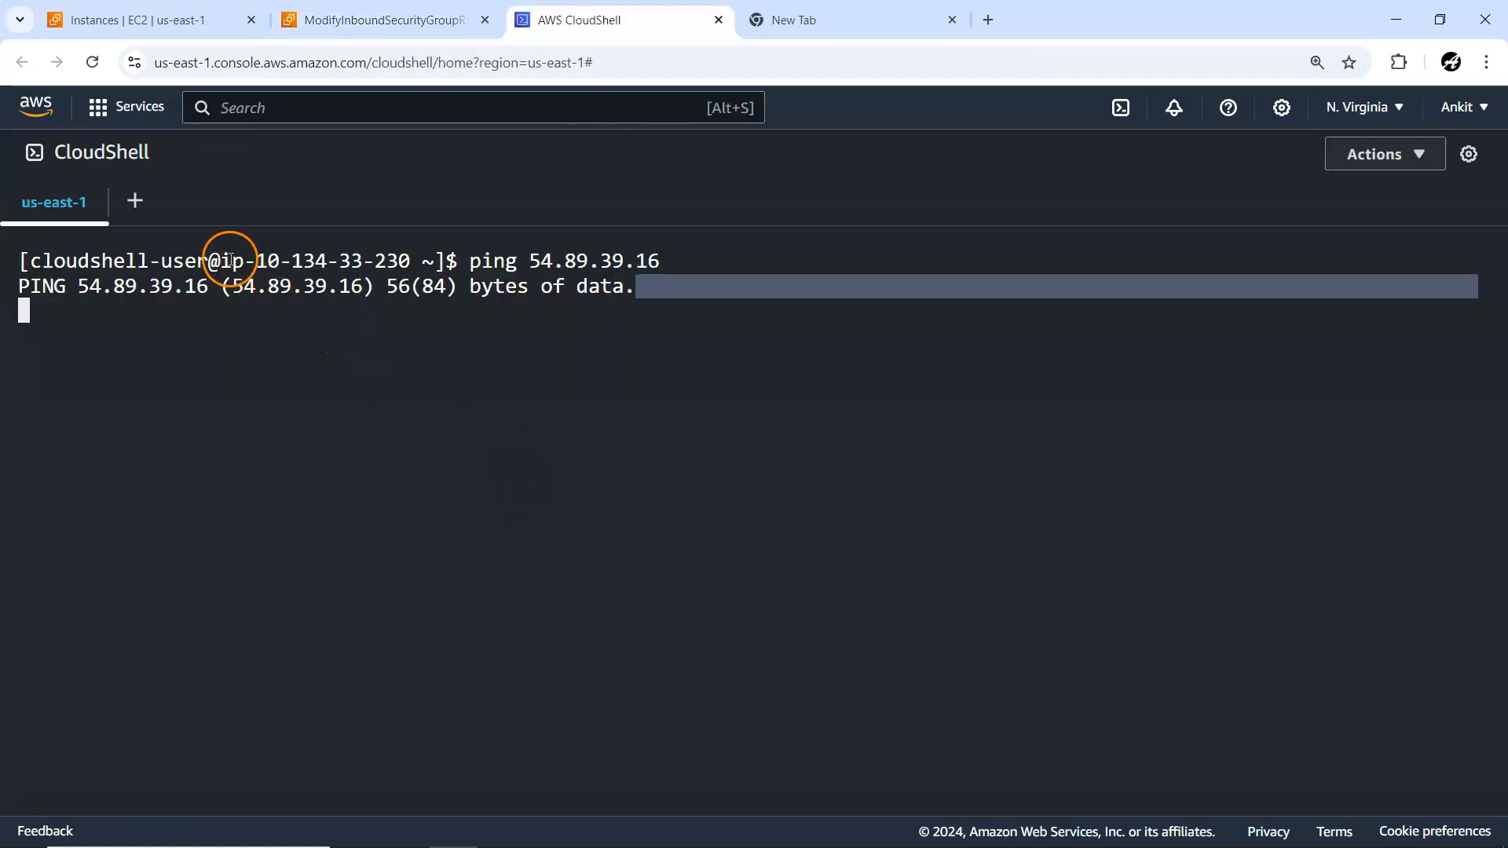
{"action": "left_click", "coordinate": [260, 260]}
{"action": "left_click_drag", "start_coordinate": [259, 261], "coordinate": [352, 260]}
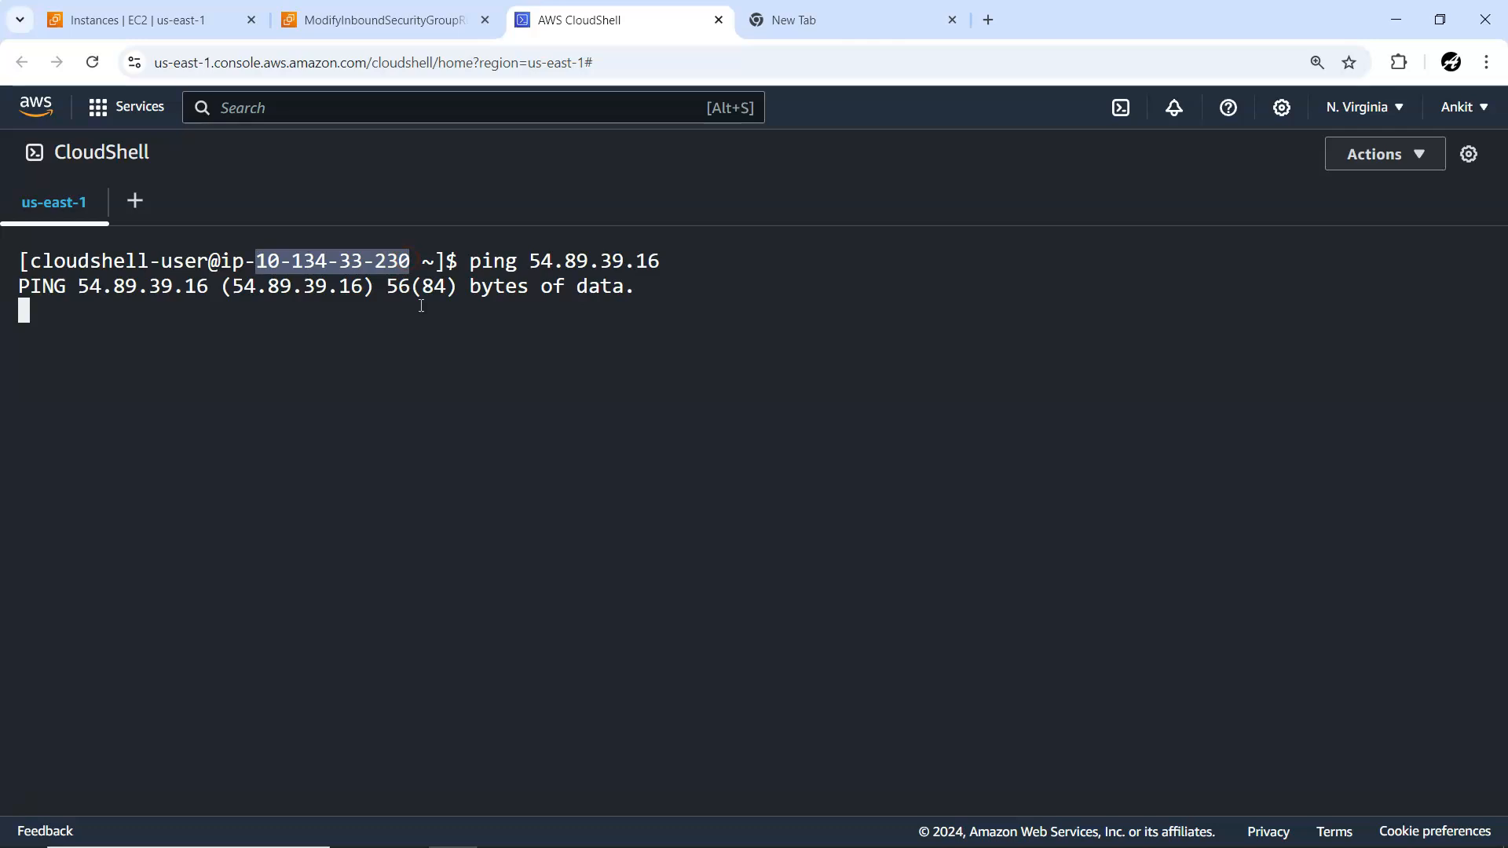
{"action": "right_click", "coordinate": [363, 262]}
{"action": "left_click", "coordinate": [392, 375]}
Step: Set the source of the All ICMP - IPv4 rule to 10.134.33.230/32, using the copied address with dots instead of hyphens
{"action": "left_click", "coordinate": [209, 21]}
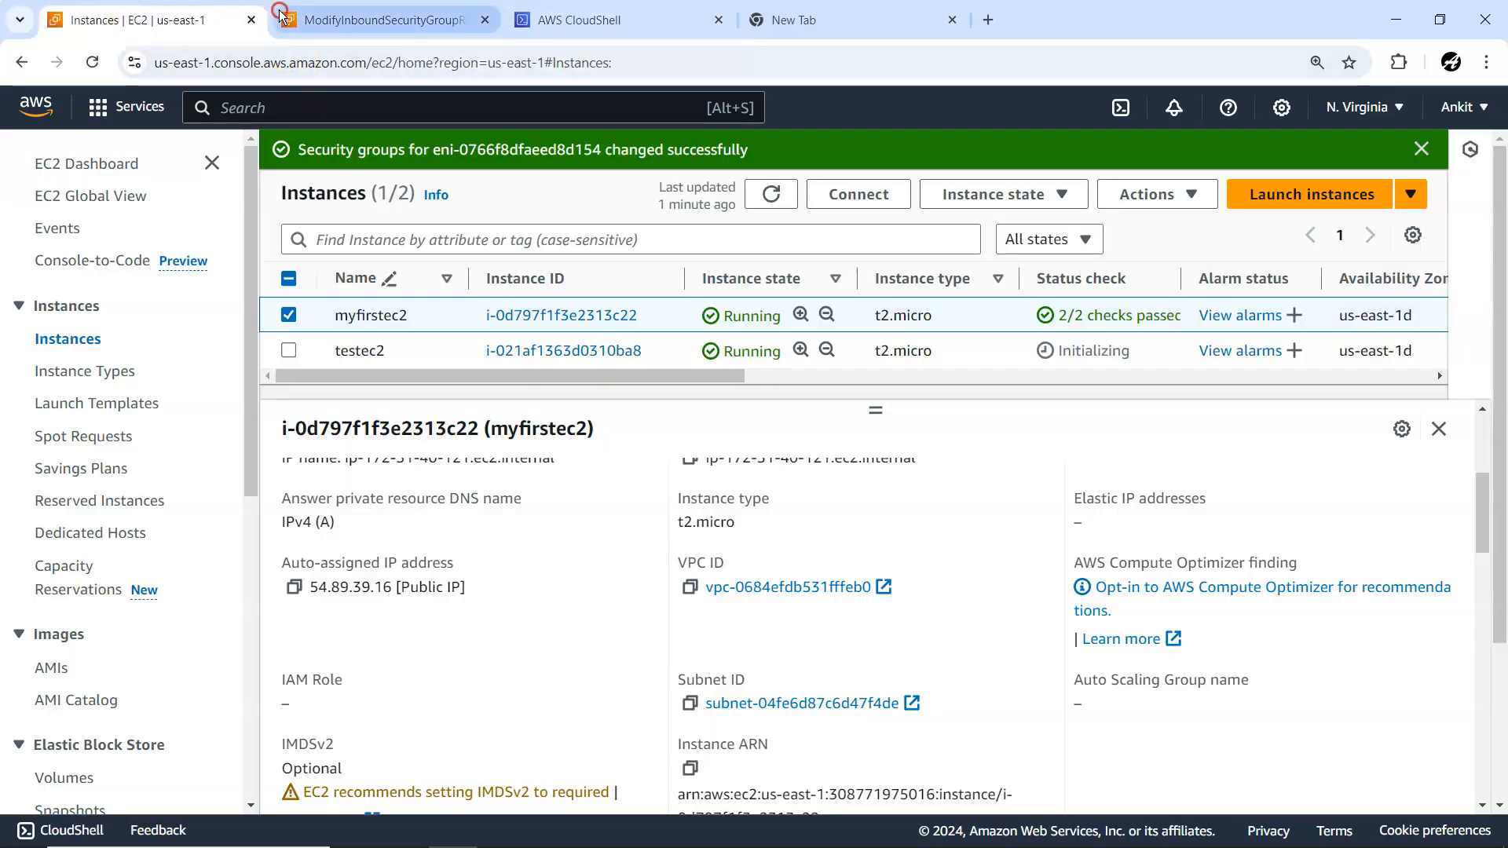
{"action": "left_click", "coordinate": [377, 20]}
{"action": "key", "text": "ctrl+v"}
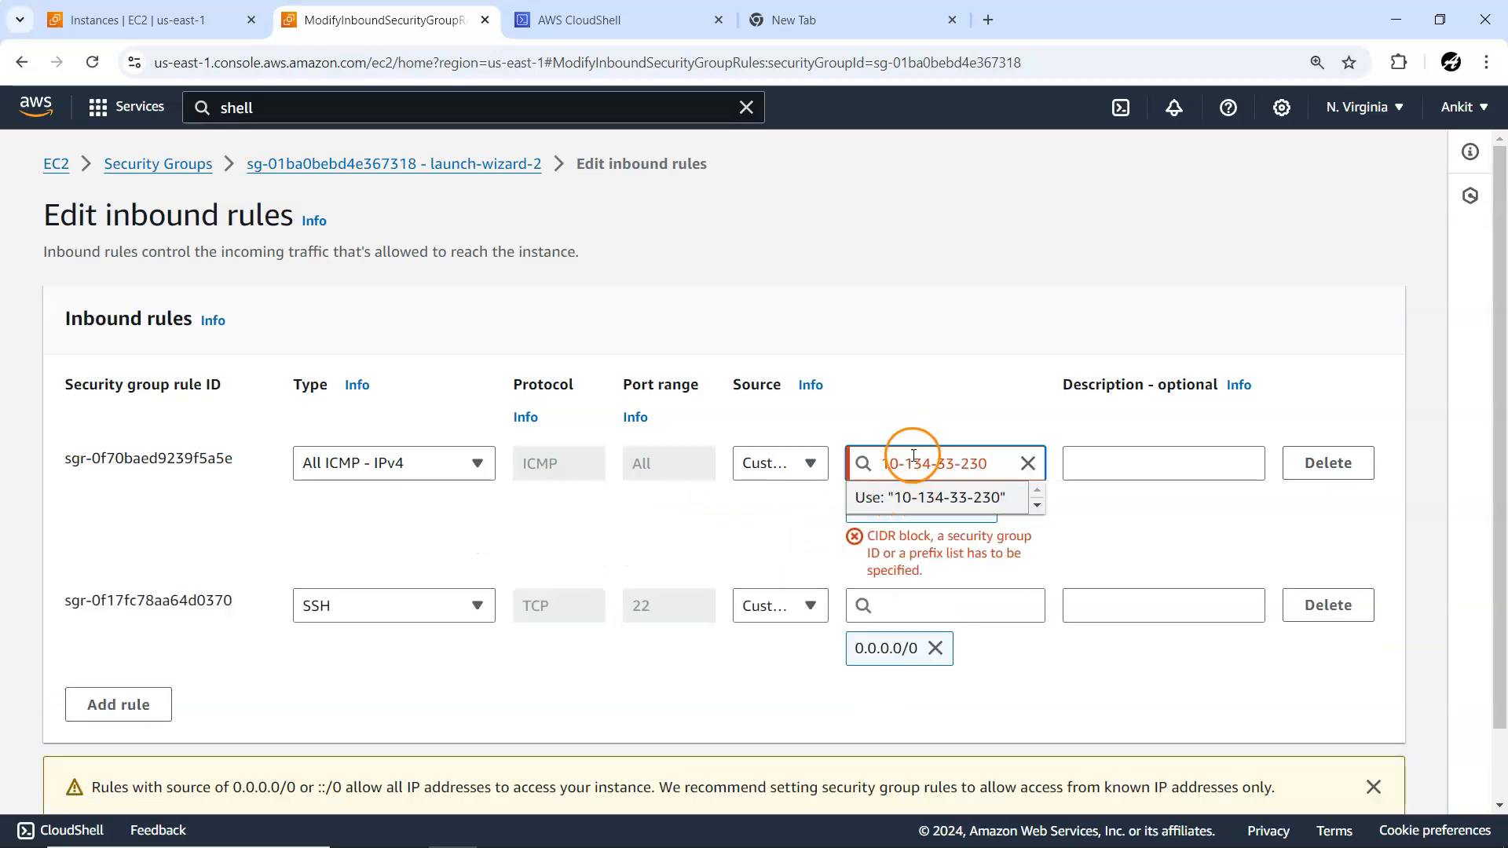
{"action": "key", "text": "BackSpace"}
{"action": "type", "text": "."}
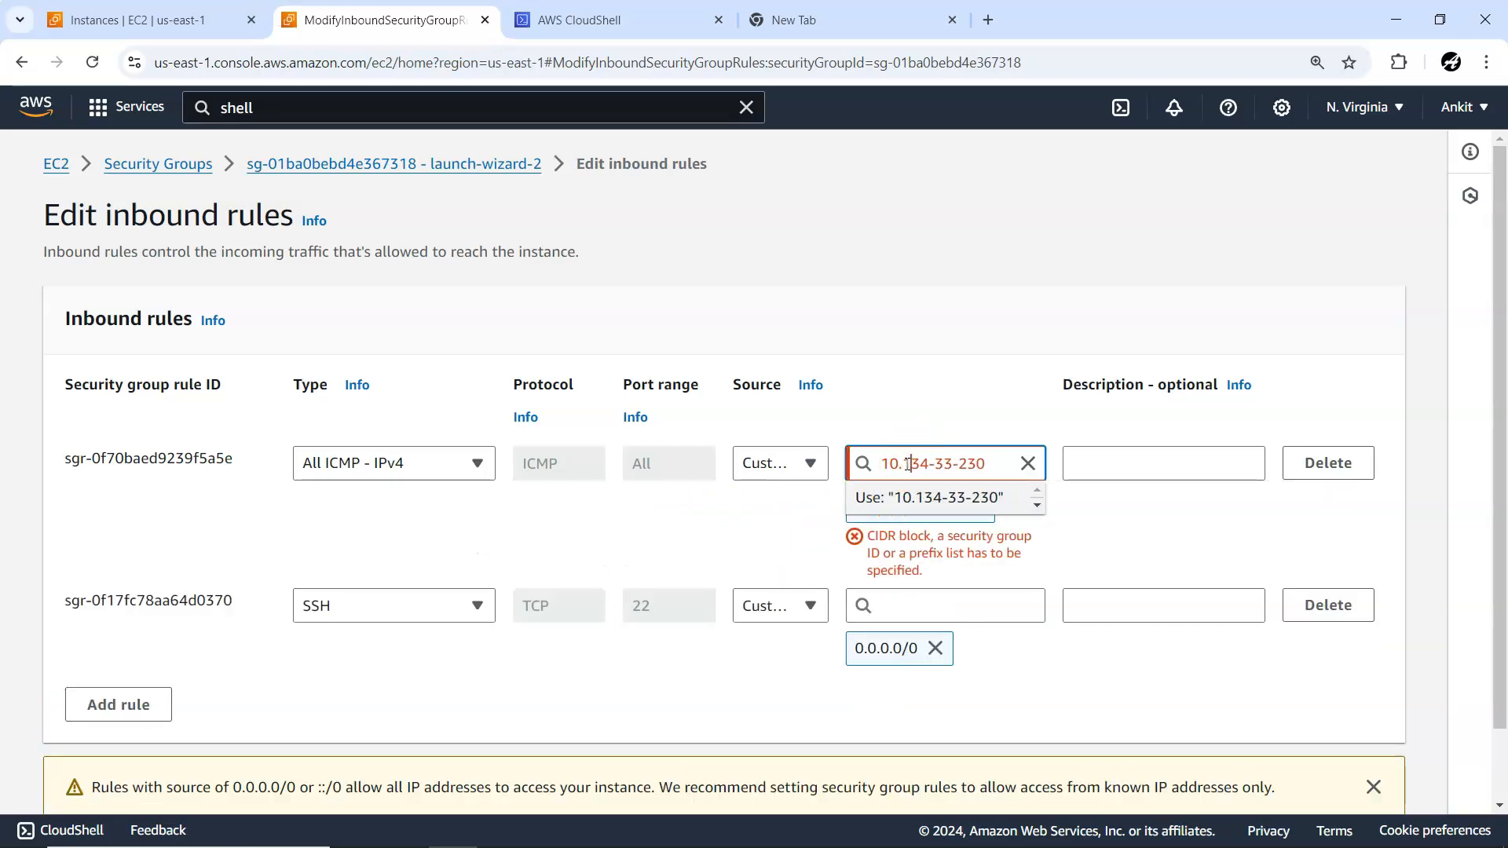
{"action": "key", "text": "BackSpace"}
{"action": "type", "text": ".33.230/32"}
{"action": "key", "text": "Return"}
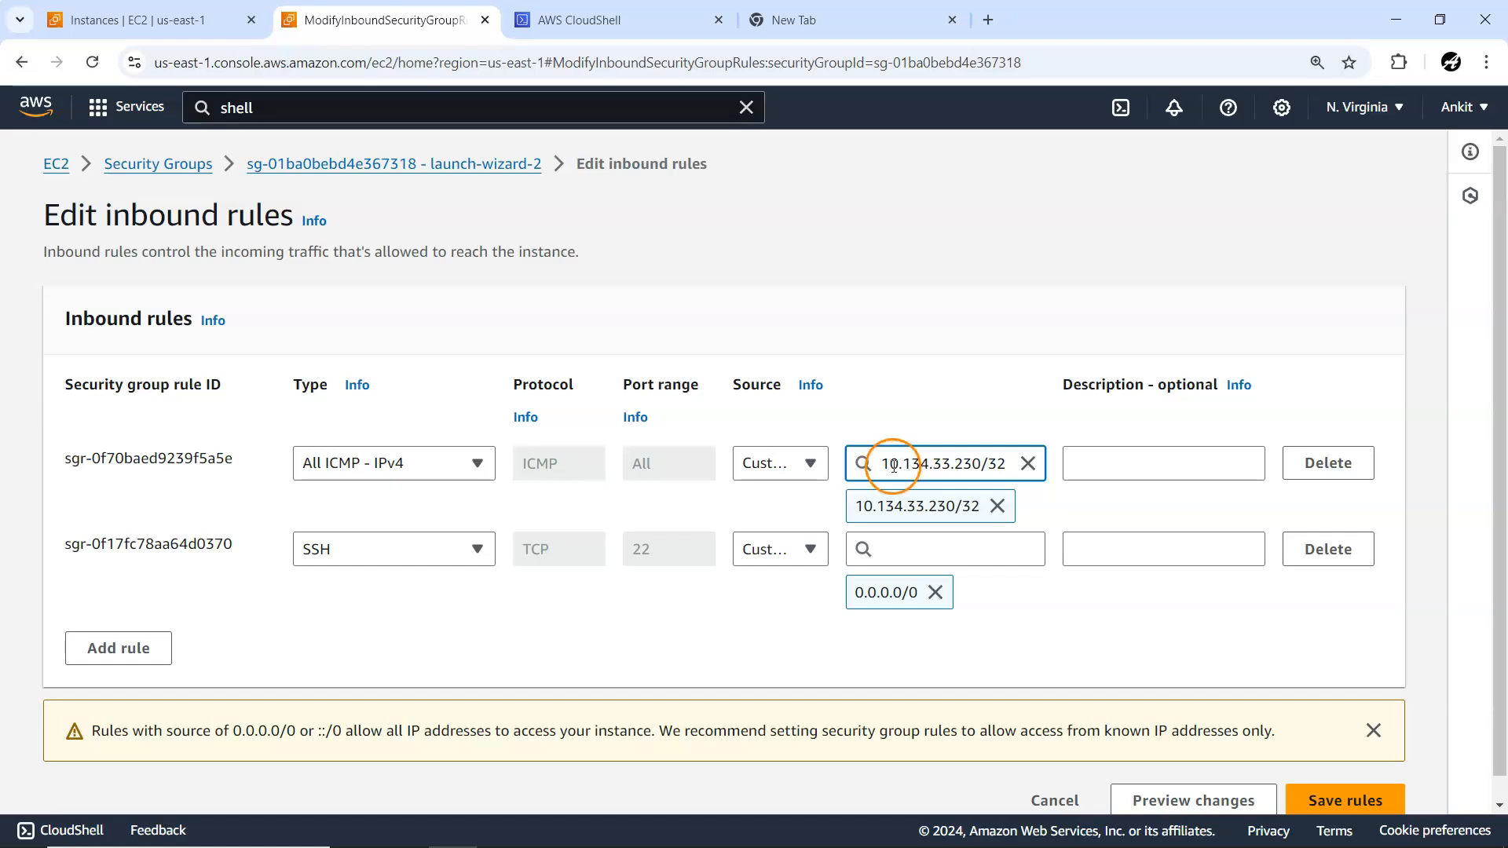
{"action": "left_click", "coordinate": [927, 403]}
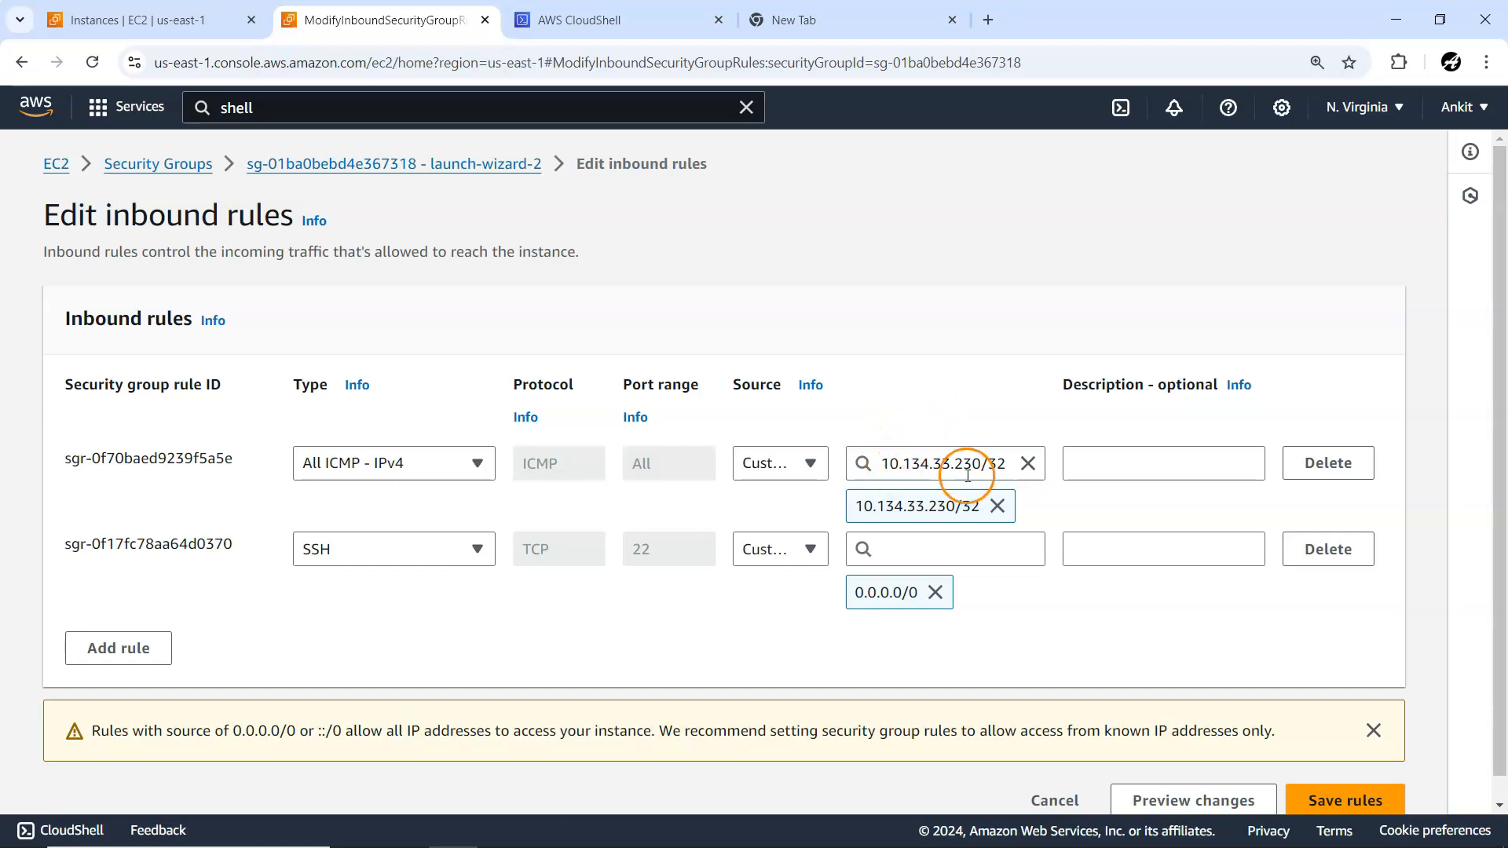
Step: Save the inbound rules and check the source listed for the All ICMP - IPv4 rule
{"action": "left_click", "coordinate": [1339, 803]}
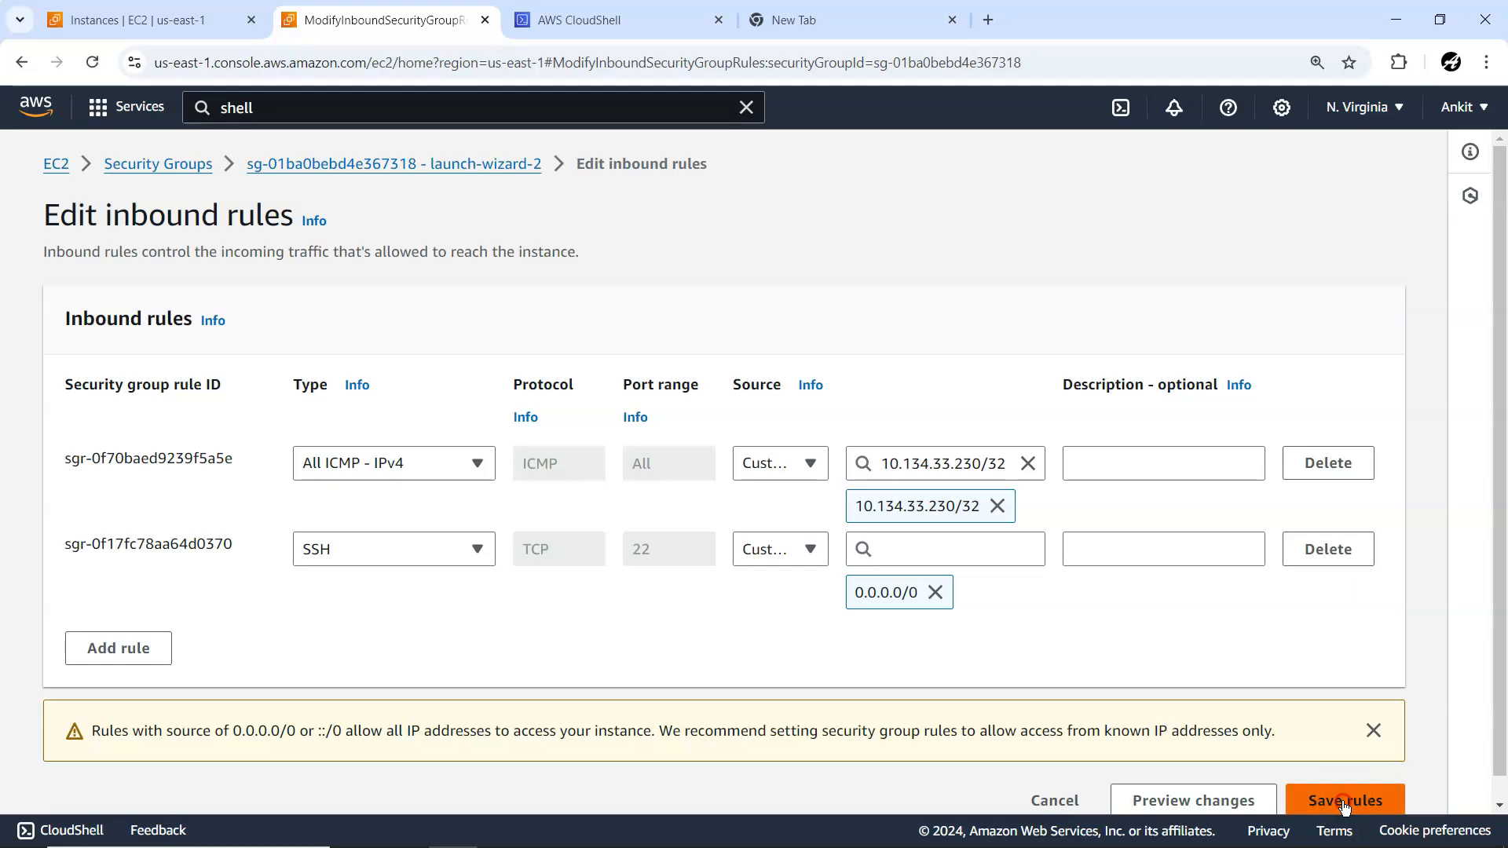
{"action": "scroll", "coordinate": [1052, 553], "scroll_direction": "down", "scroll_amount": 3}
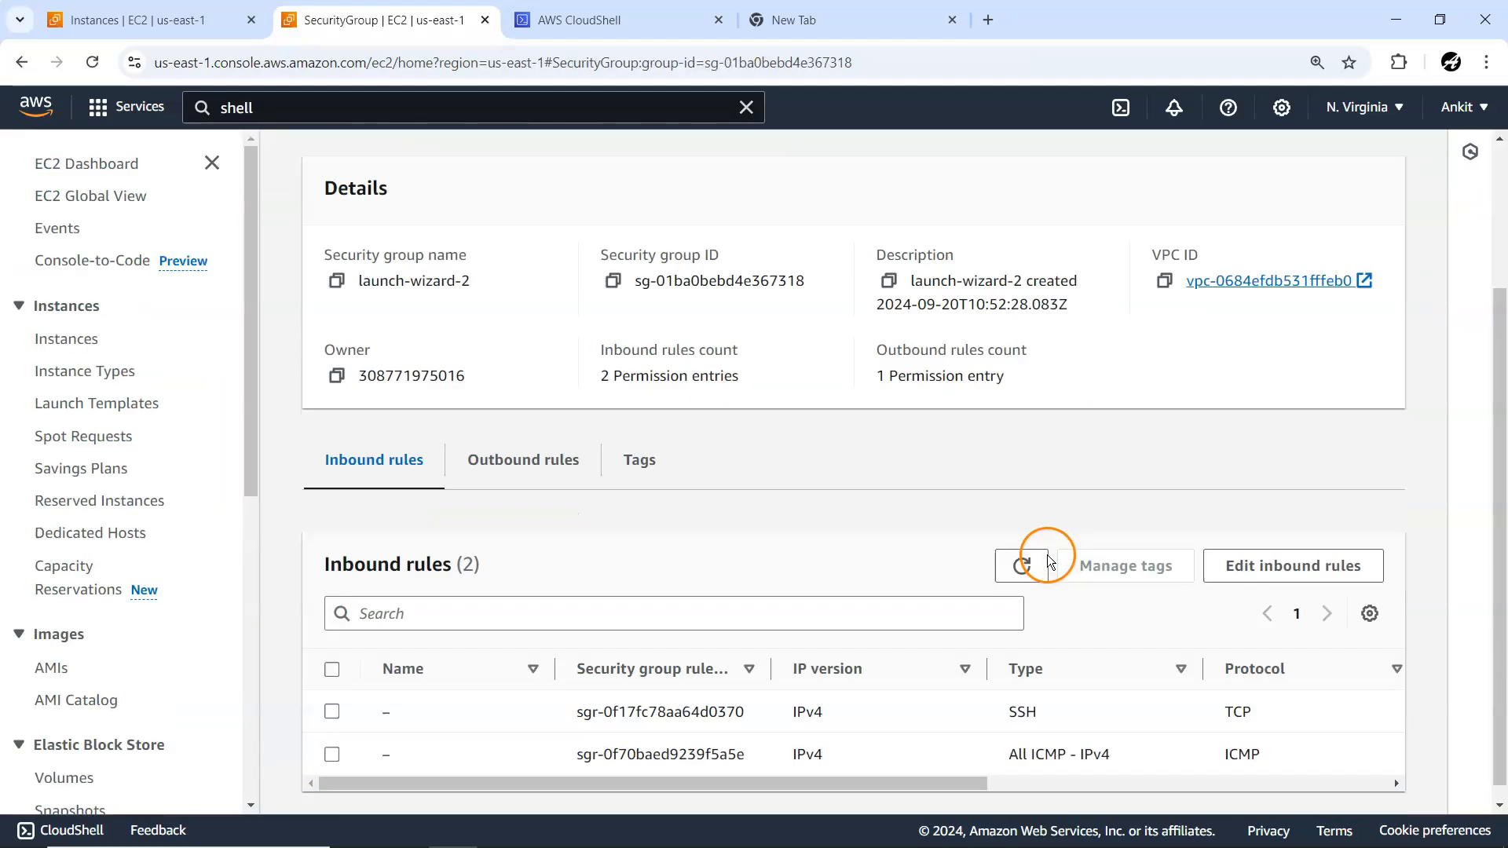
{"action": "left_click_drag", "start_coordinate": [932, 802], "coordinate": [1255, 775]}
Step: Stop the running ping in CloudShell, ping 54.89.39.16 again and stop that run too
{"action": "left_click", "coordinate": [621, 19]}
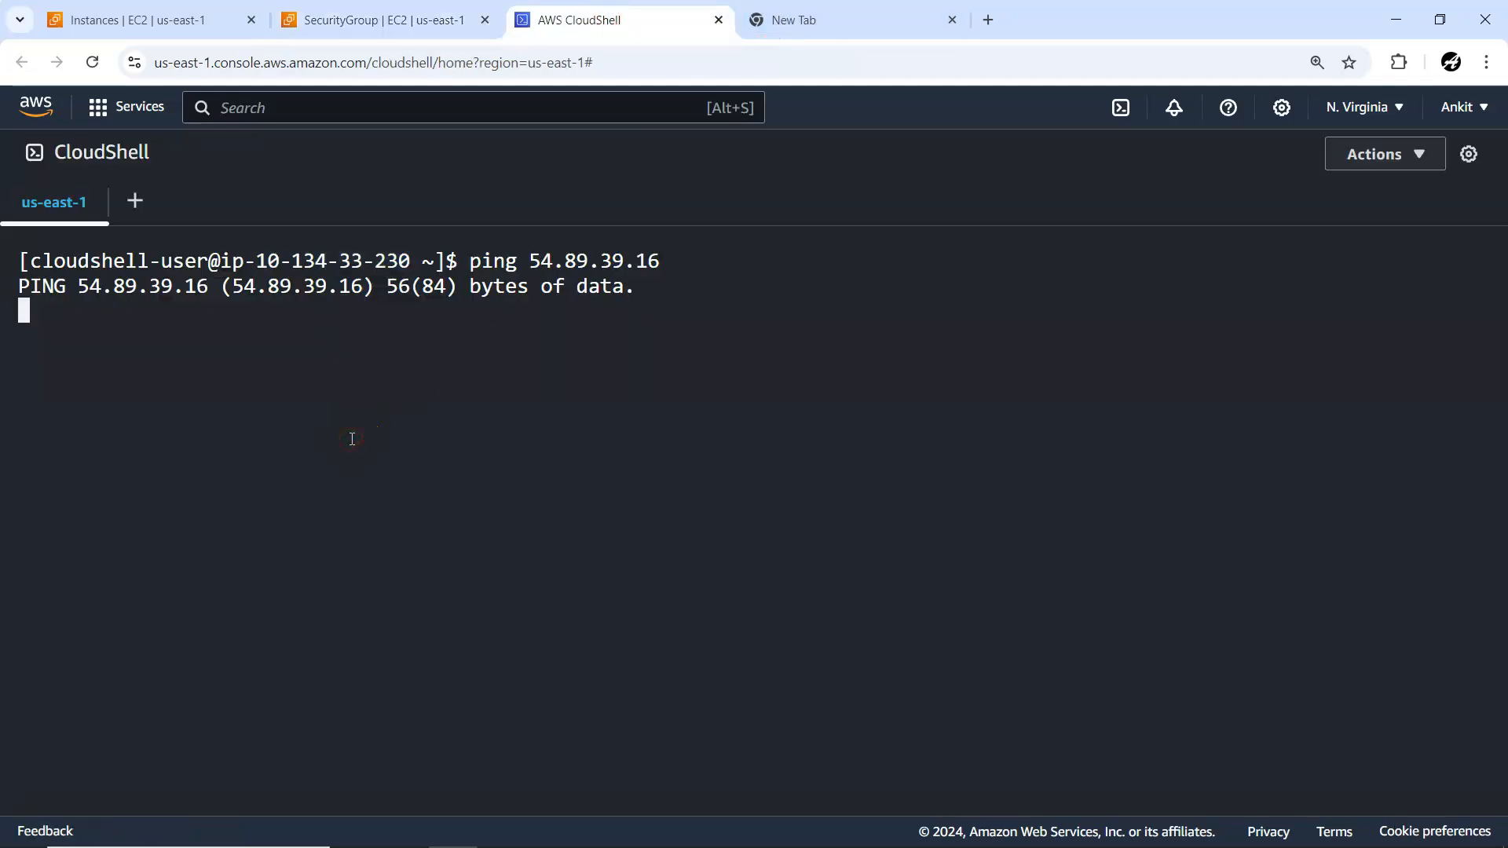
{"action": "key", "text": "ctrl+c"}
{"action": "key", "text": "Up"}
{"action": "key", "text": "Return"}
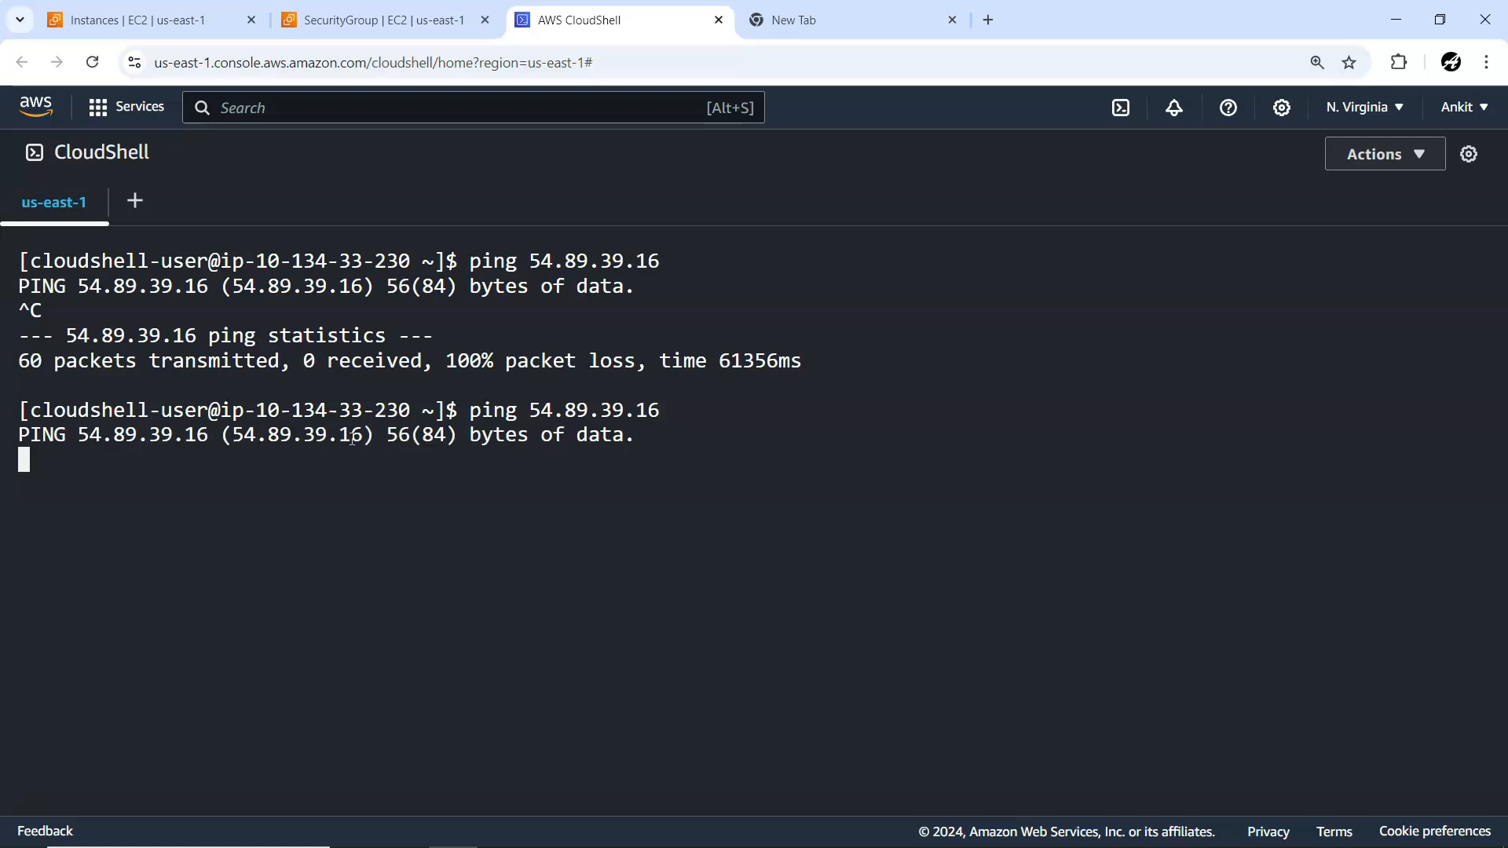
{"action": "key", "text": "ctrl+c"}
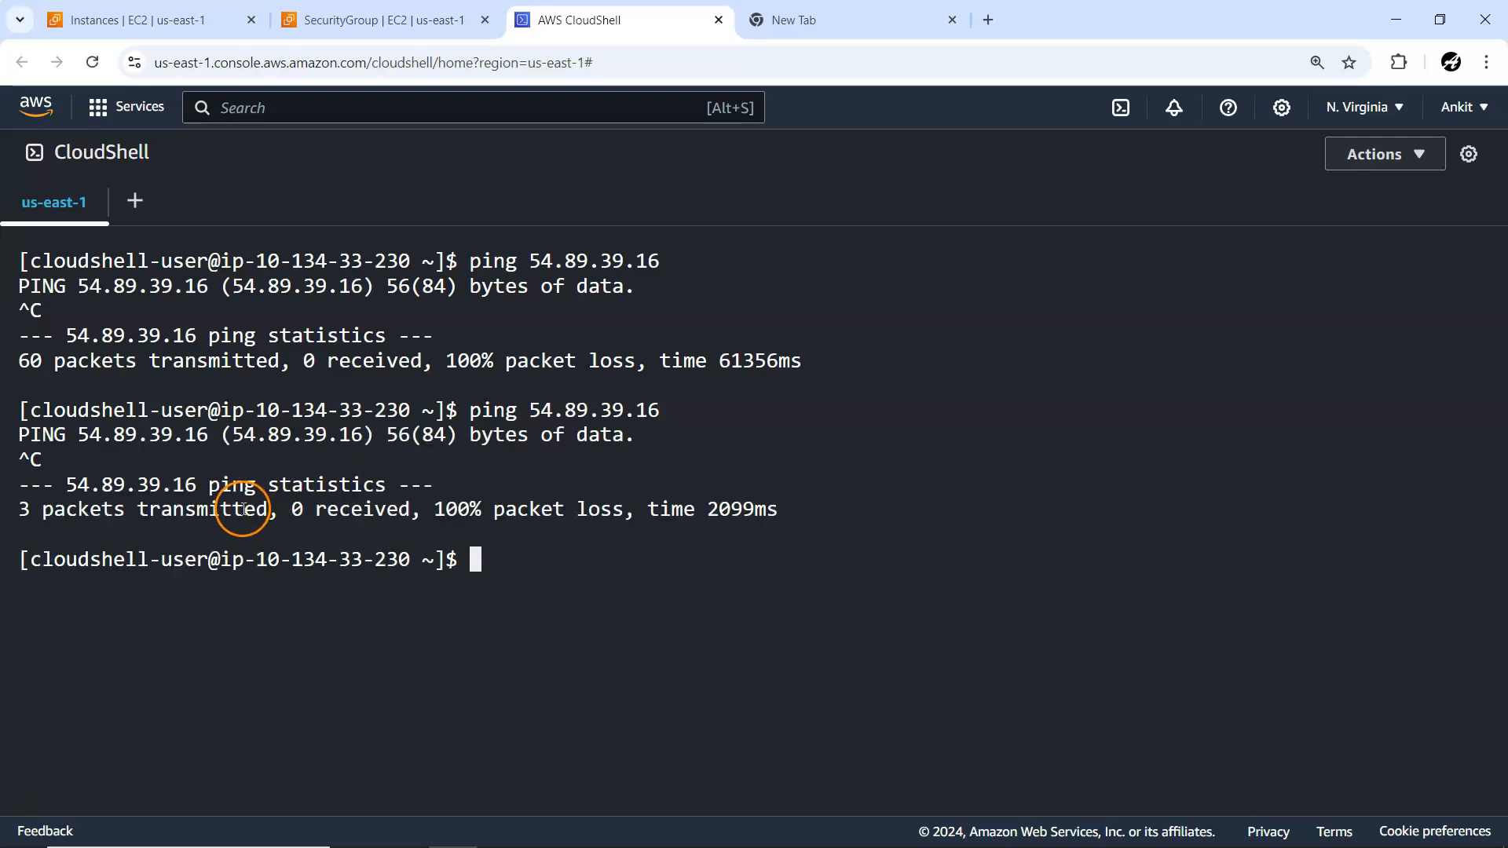
Step: Search the web for "what is my ip api" and open the ipify public IP address API site
{"action": "left_click", "coordinate": [854, 22]}
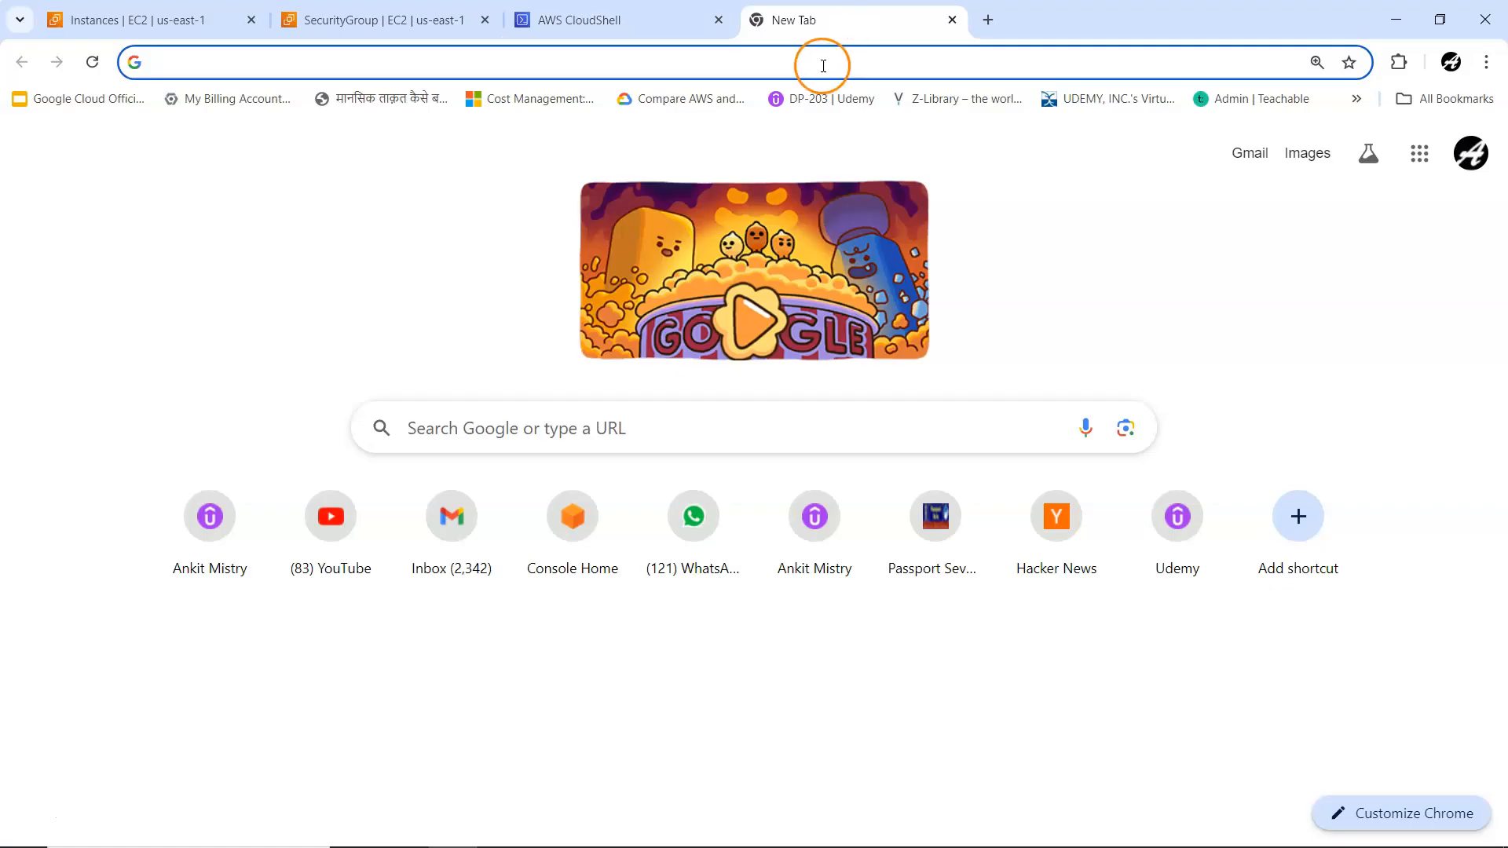
{"action": "left_click", "coordinate": [823, 66]}
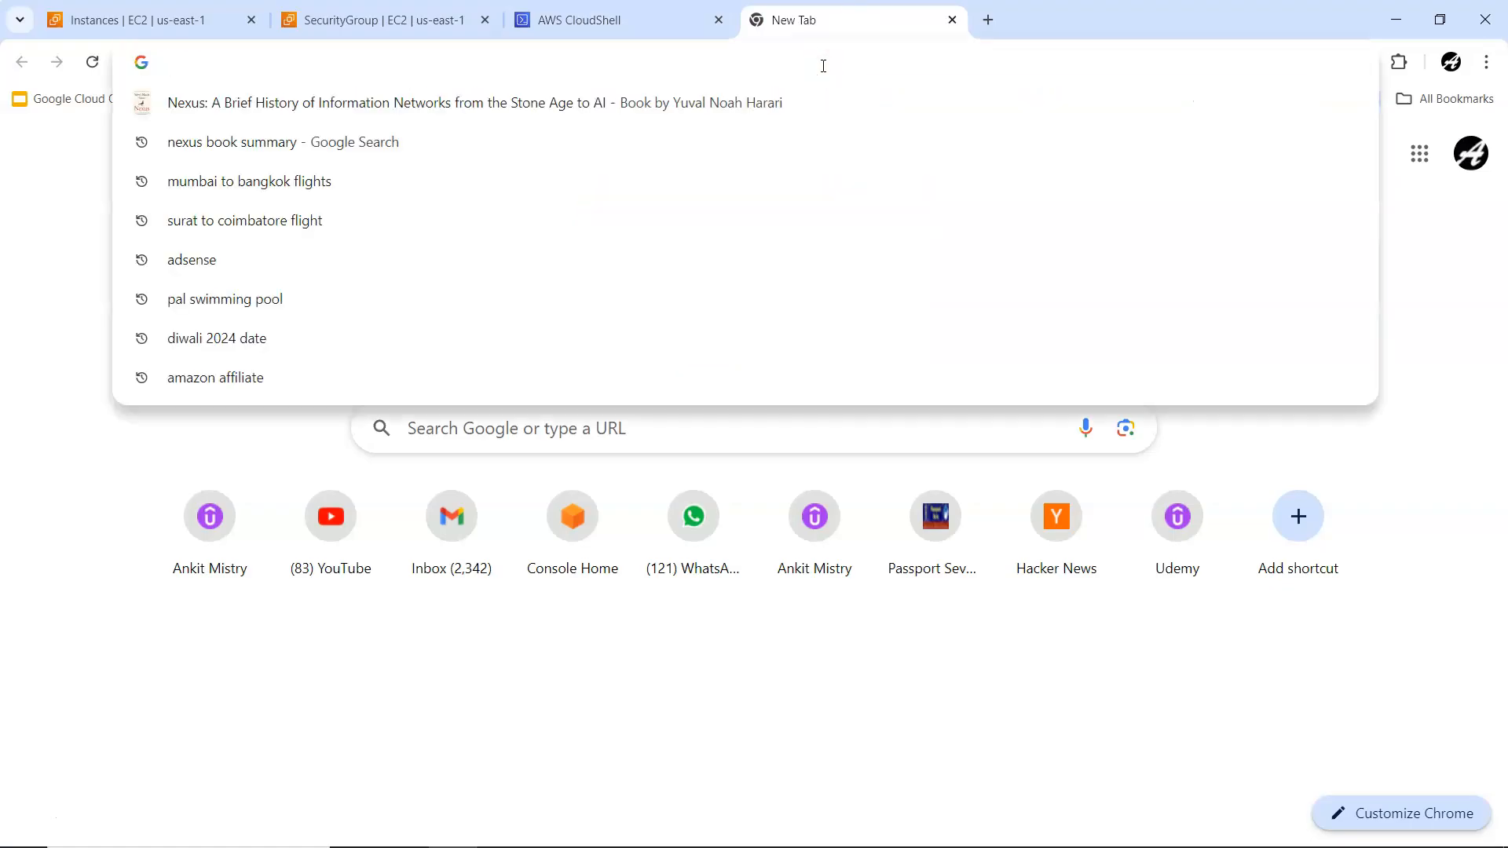
{"action": "type", "text": "i"}
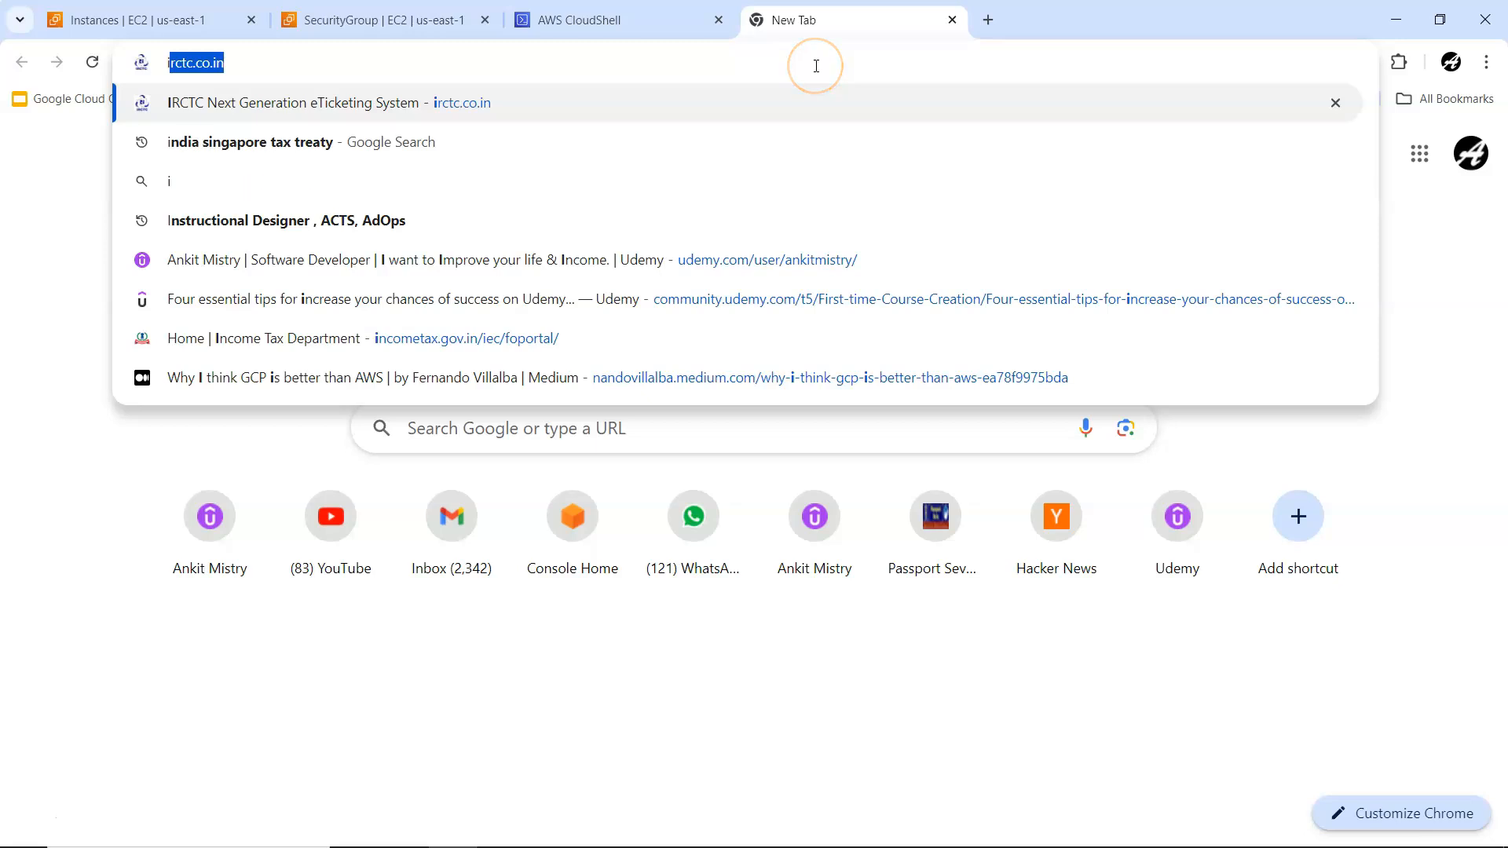
{"action": "key", "text": "BackSpace"}
{"action": "key", "text": "BackSpace"}
{"action": "type", "text": "what"}
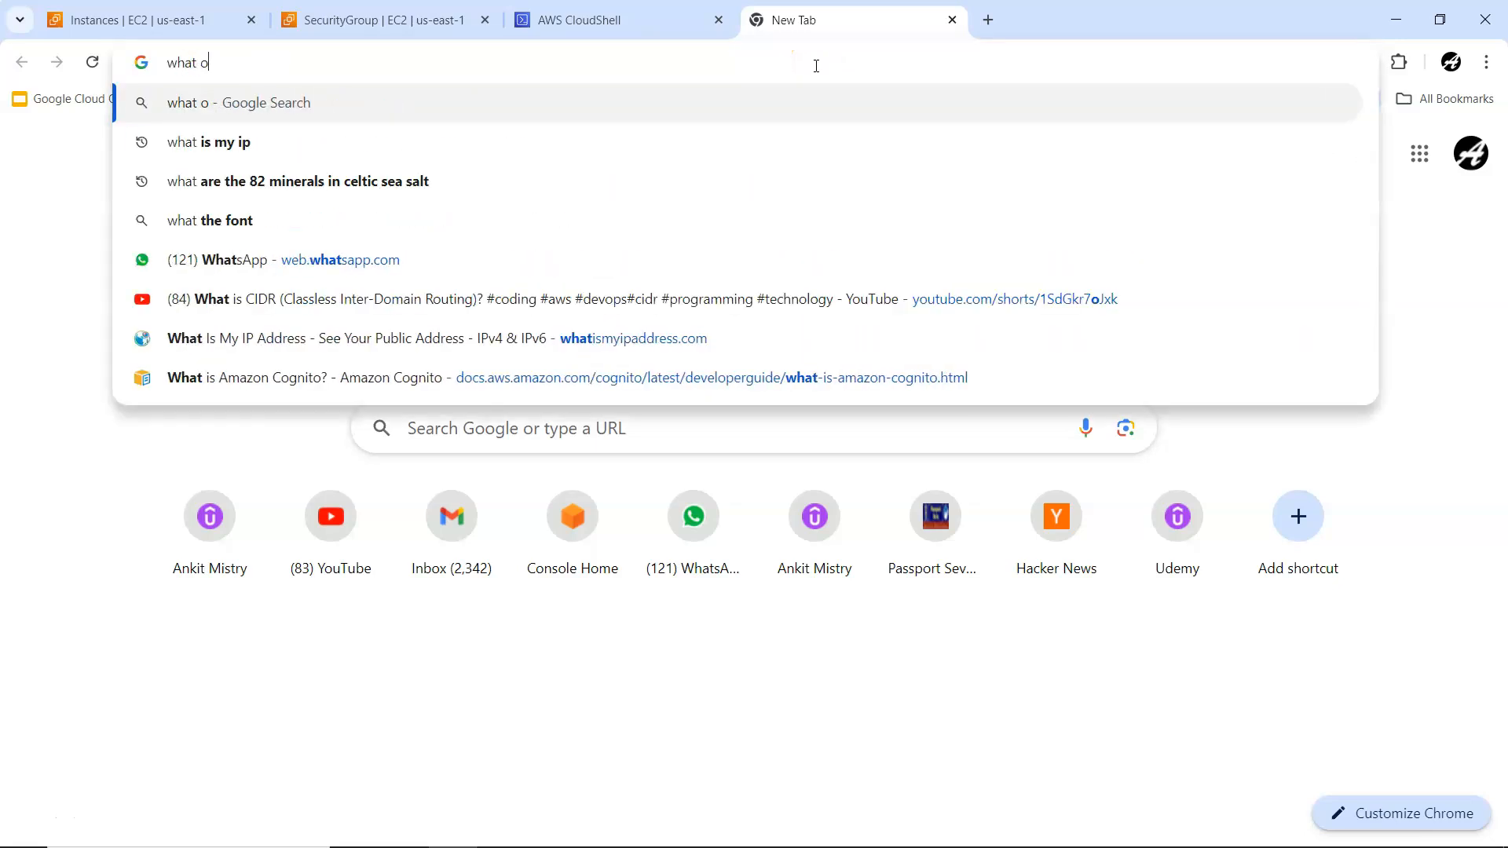
{"action": "key", "text": "Down"}
{"action": "type", "text": "api"}
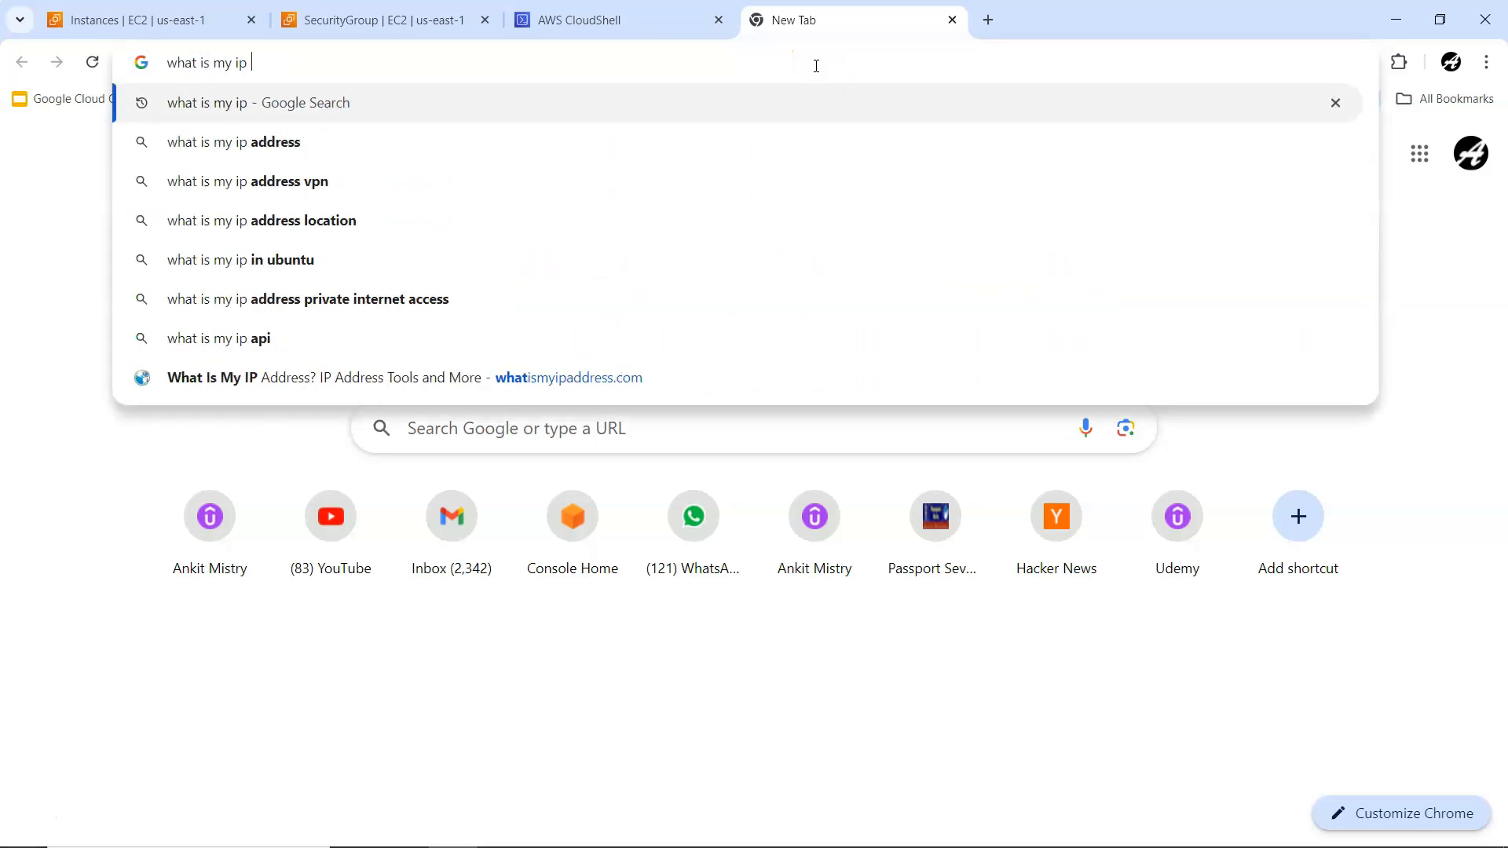
{"action": "key", "text": "Return"}
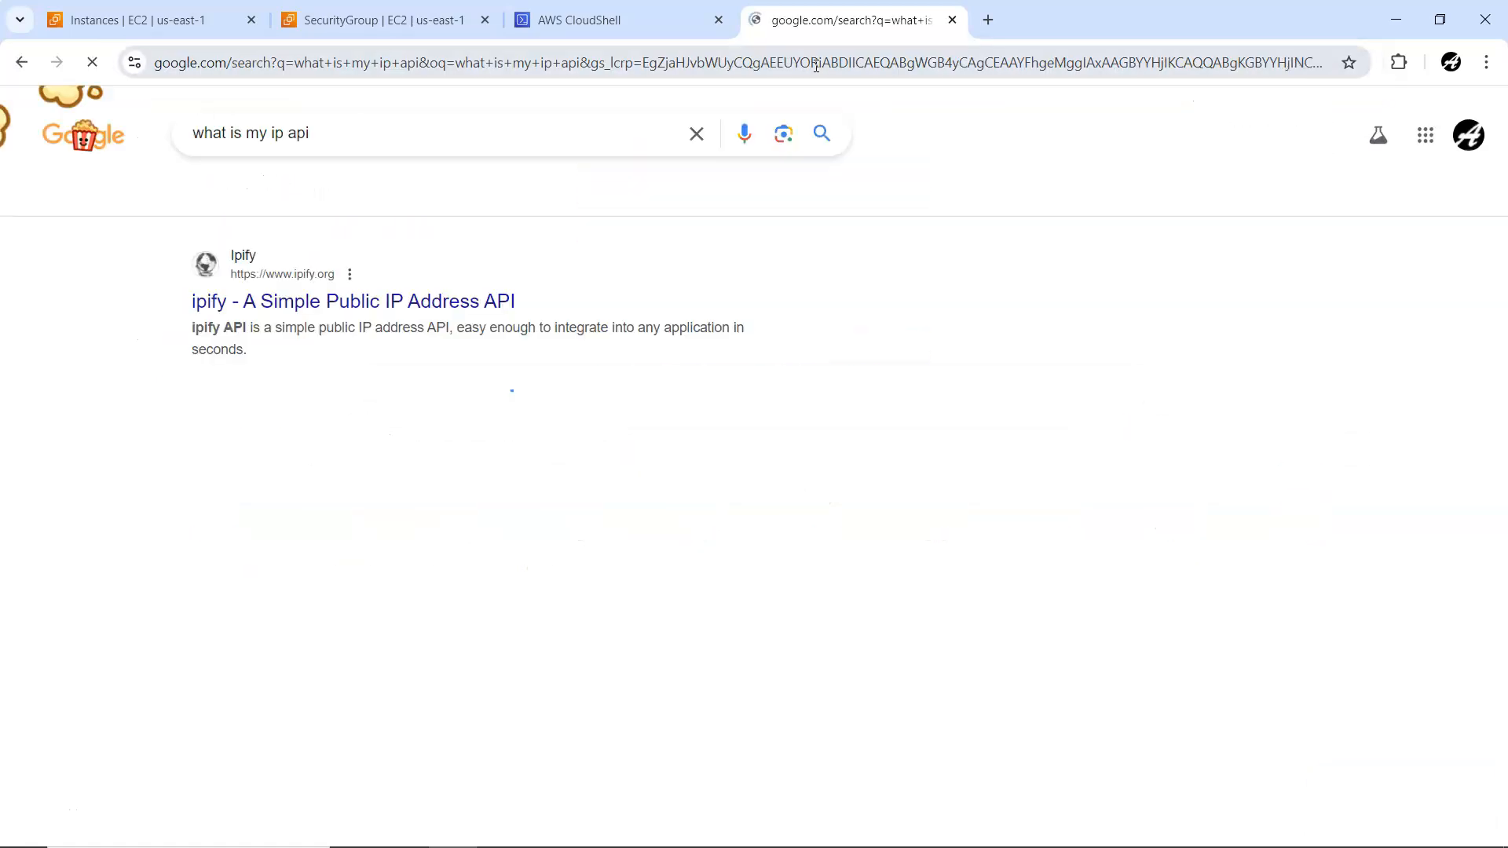
{"action": "left_click", "coordinate": [307, 306]}
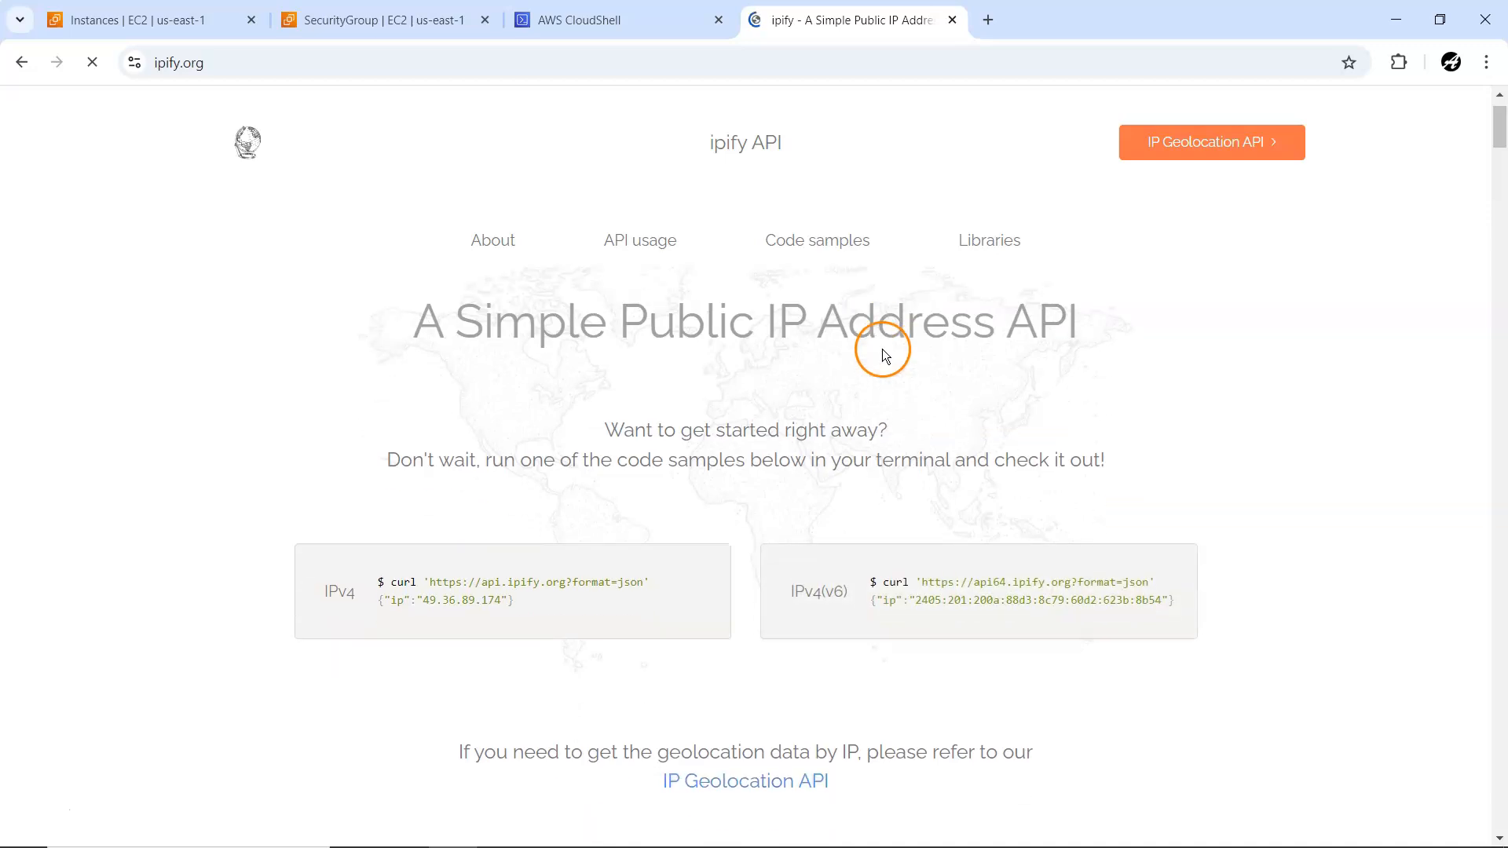
{"action": "scroll", "coordinate": [529, 441], "scroll_direction": "down", "scroll_amount": 2}
{"action": "left_click_drag", "start_coordinate": [392, 463], "coordinate": [648, 464]}
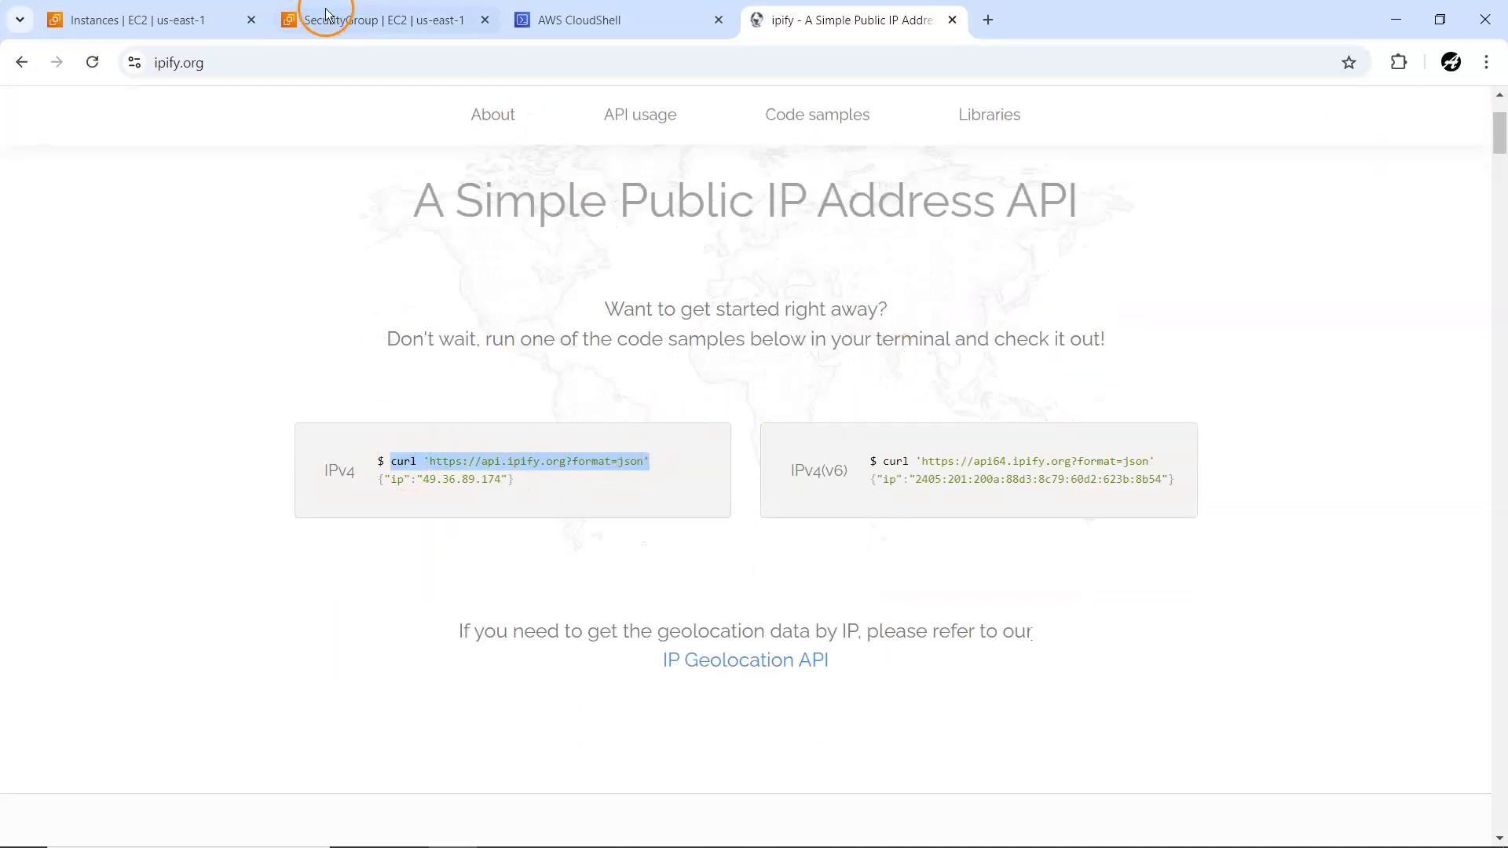
{"action": "left_click", "coordinate": [646, 19]}
{"action": "left_click", "coordinate": [827, 479]}
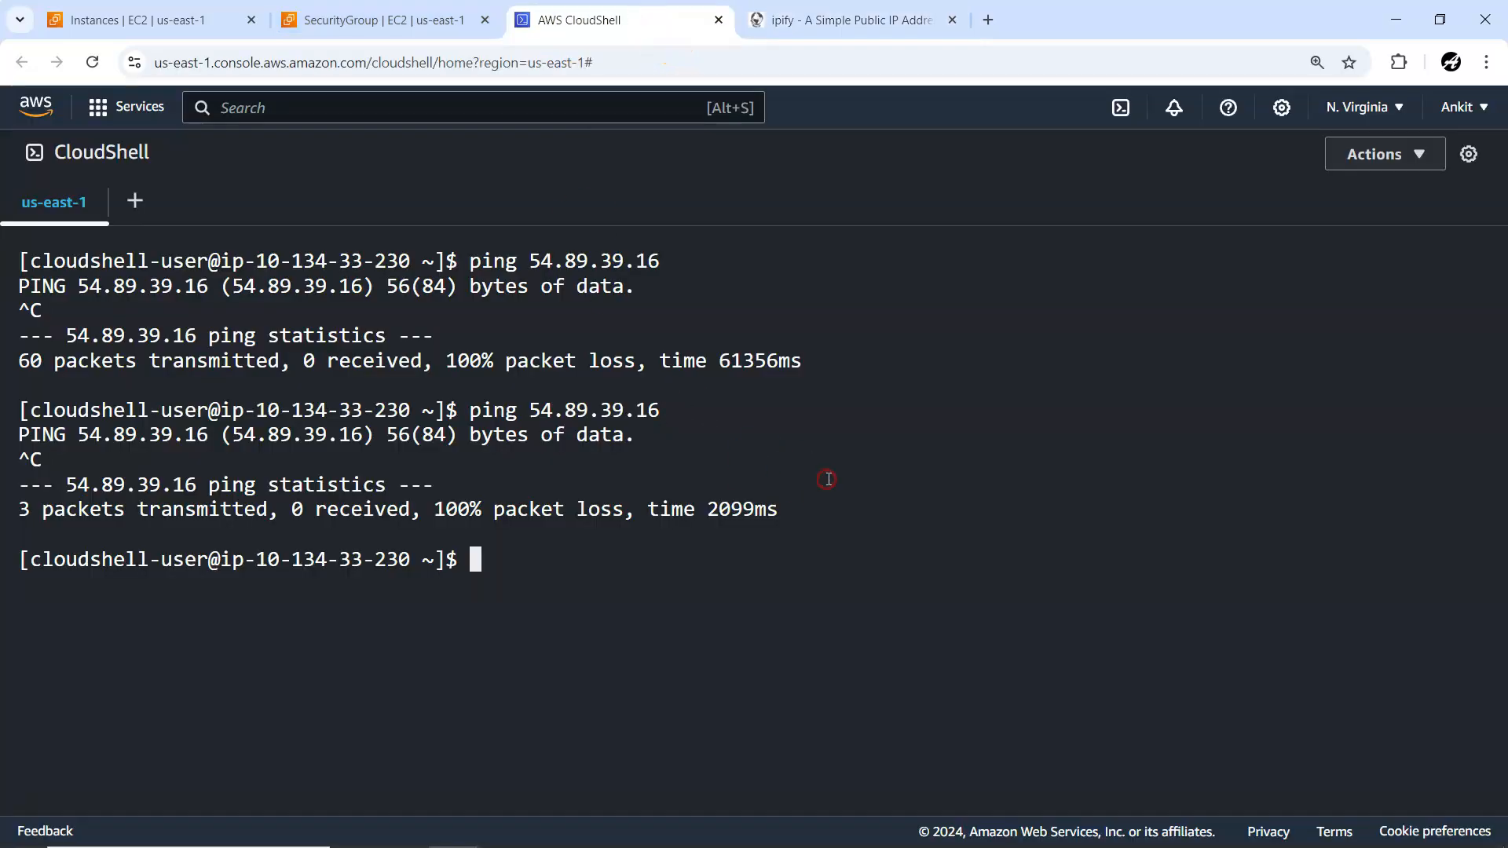
{"action": "key", "text": "ctrl+v"}
{"action": "key", "text": "Return"}
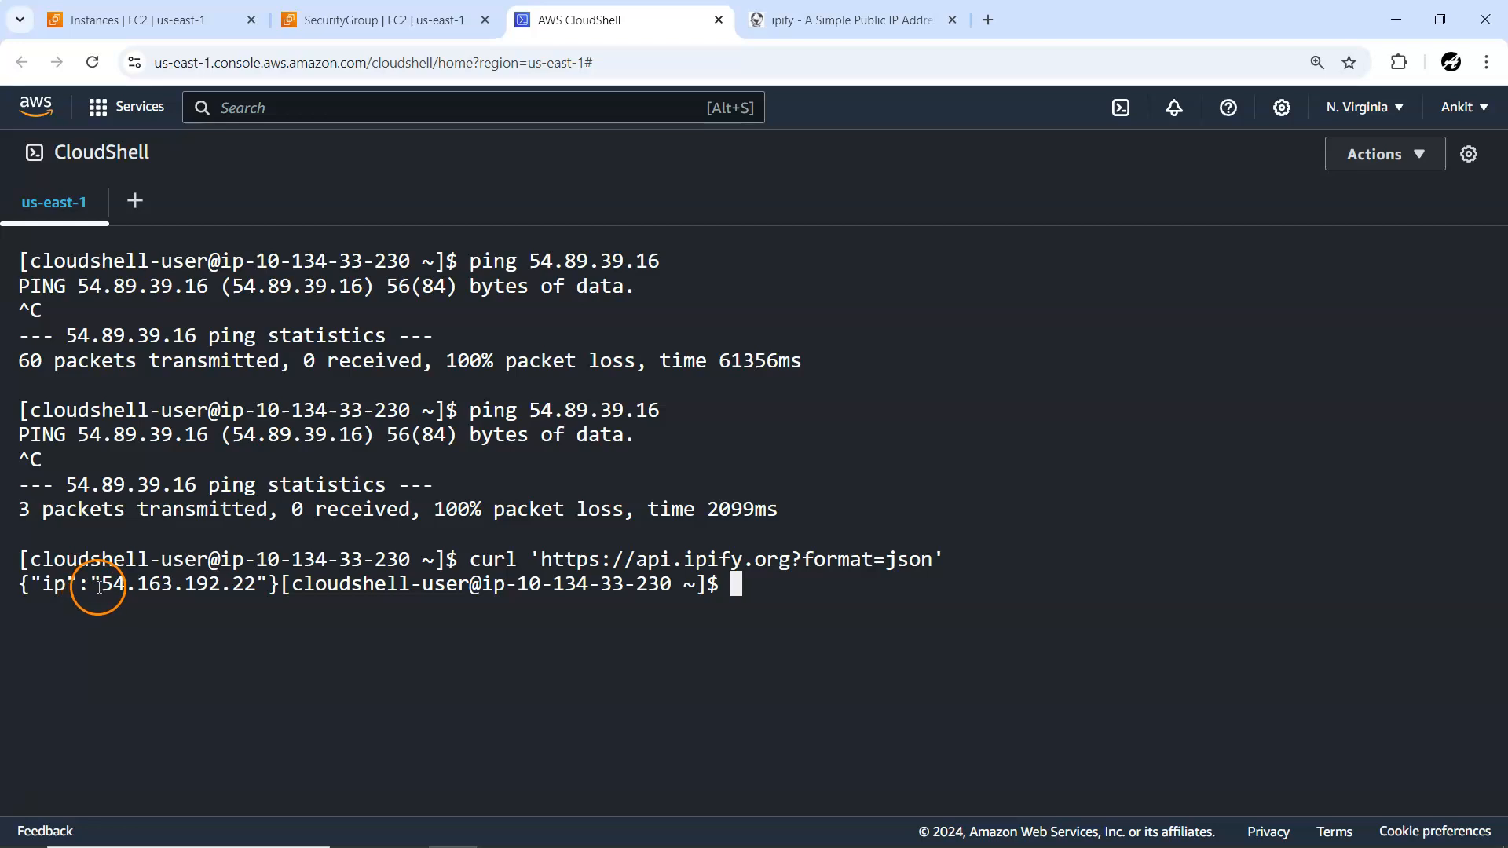
Step: Copy the IP address 54.163.192.22 from the curl output in CloudShell
{"action": "left_click_drag", "start_coordinate": [101, 589], "coordinate": [242, 586]}
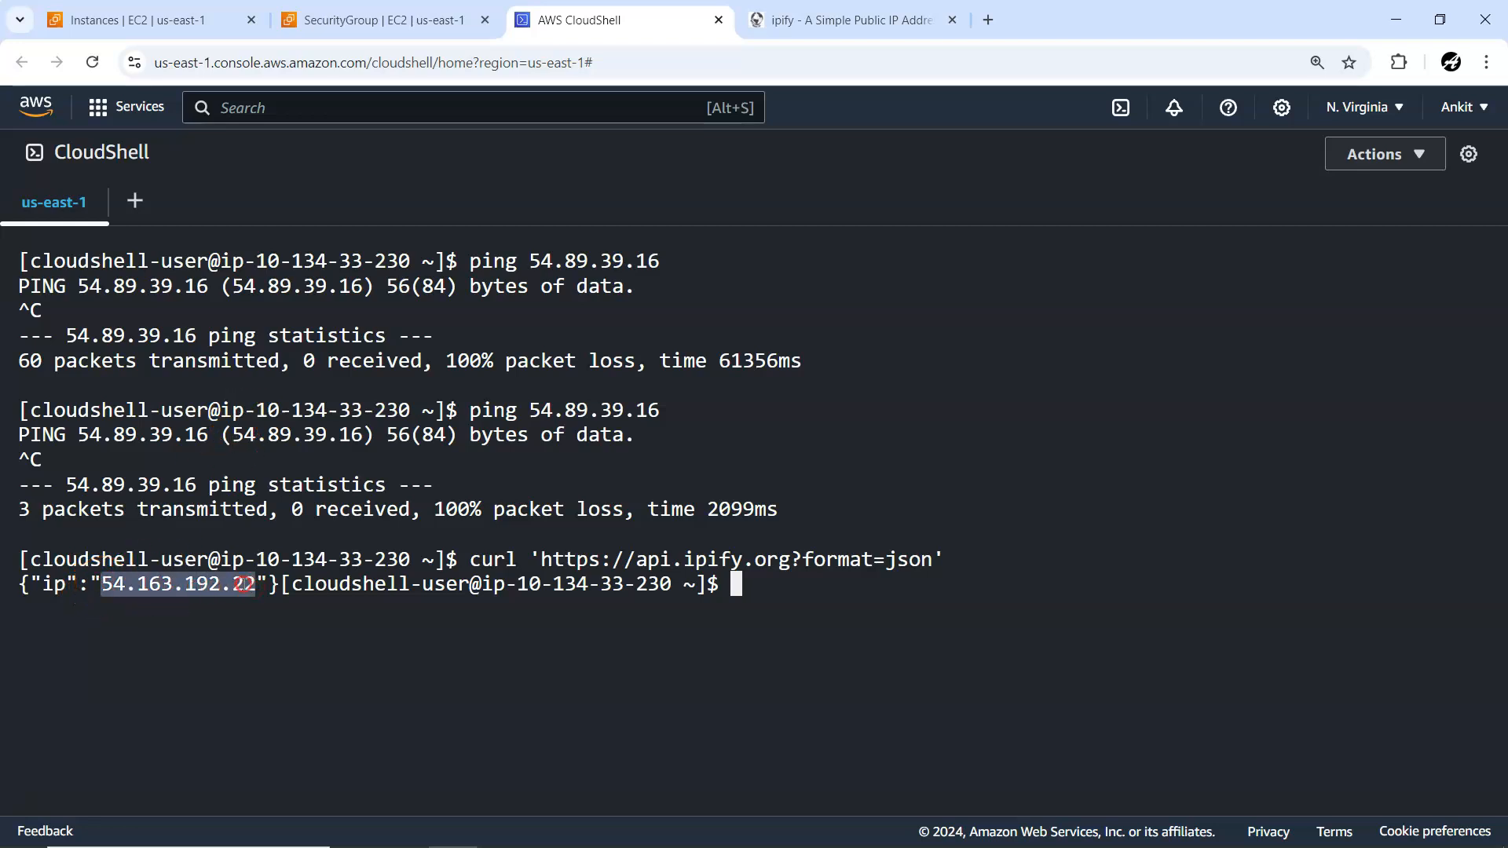
{"action": "right_click", "coordinate": [243, 583]}
{"action": "left_click", "coordinate": [276, 208]}
Step: Replace the source of the launch-wizard-2 group's All ICMP - IPv4 inbound rule with 54.163.192.22/32 and save the rules
{"action": "left_click", "coordinate": [371, 24]}
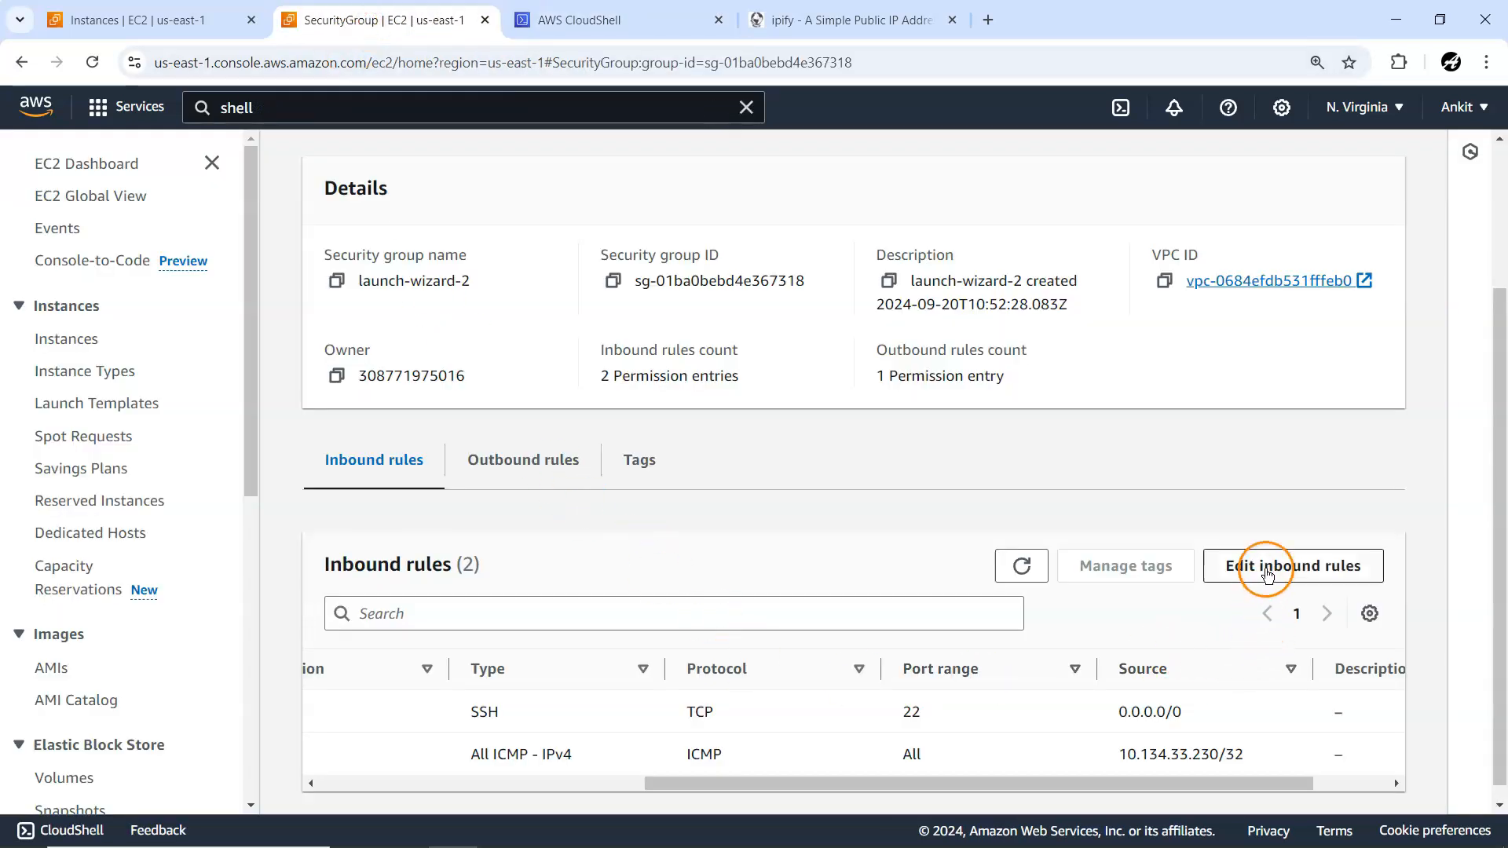
{"action": "left_click", "coordinate": [1267, 570]}
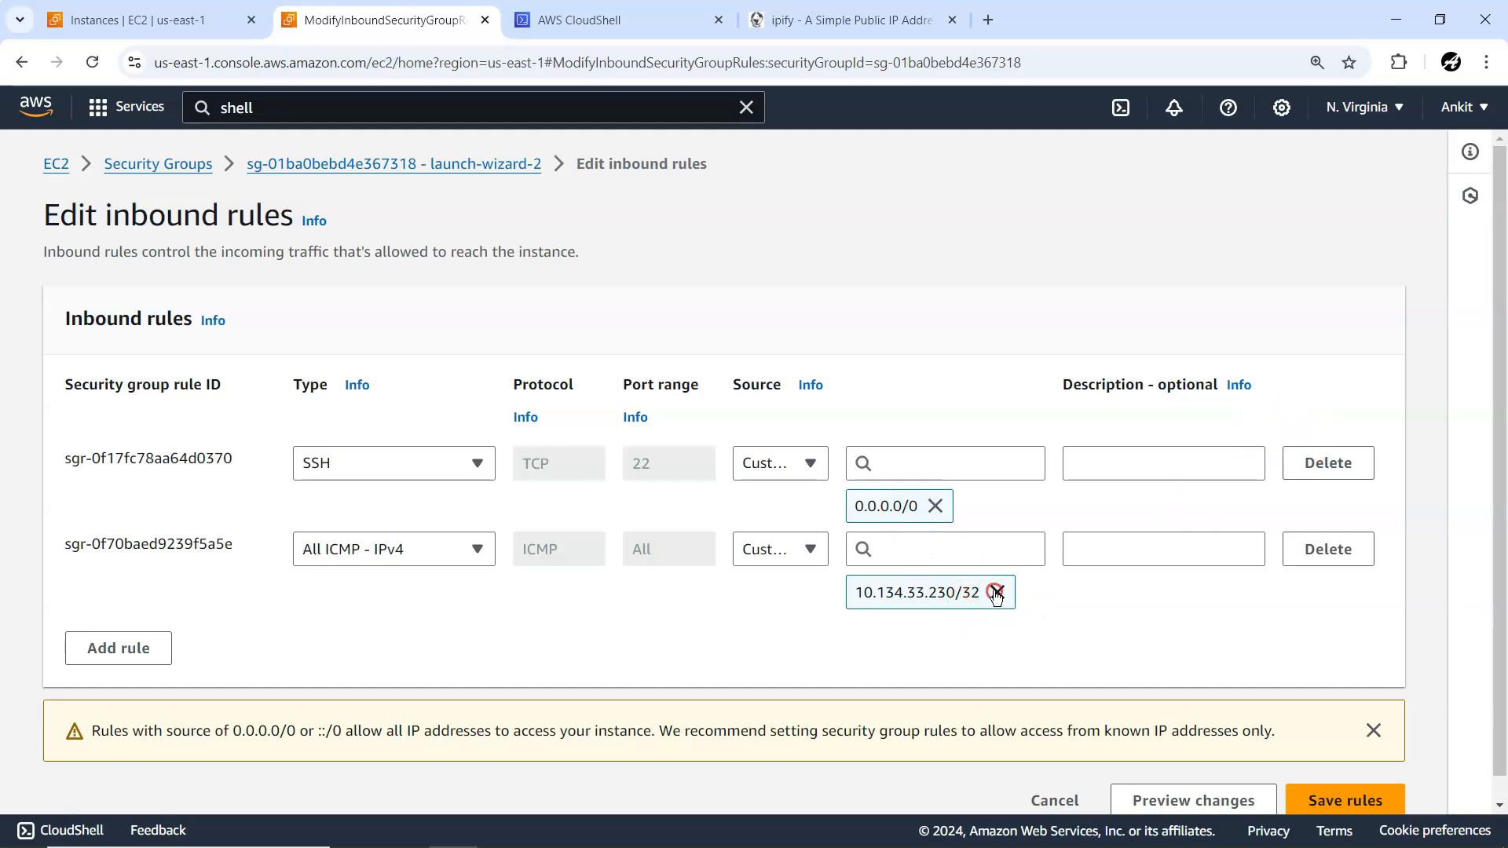
{"action": "left_click", "coordinate": [995, 592]}
{"action": "left_click", "coordinate": [966, 549]}
{"action": "key", "text": "ctrl+v"}
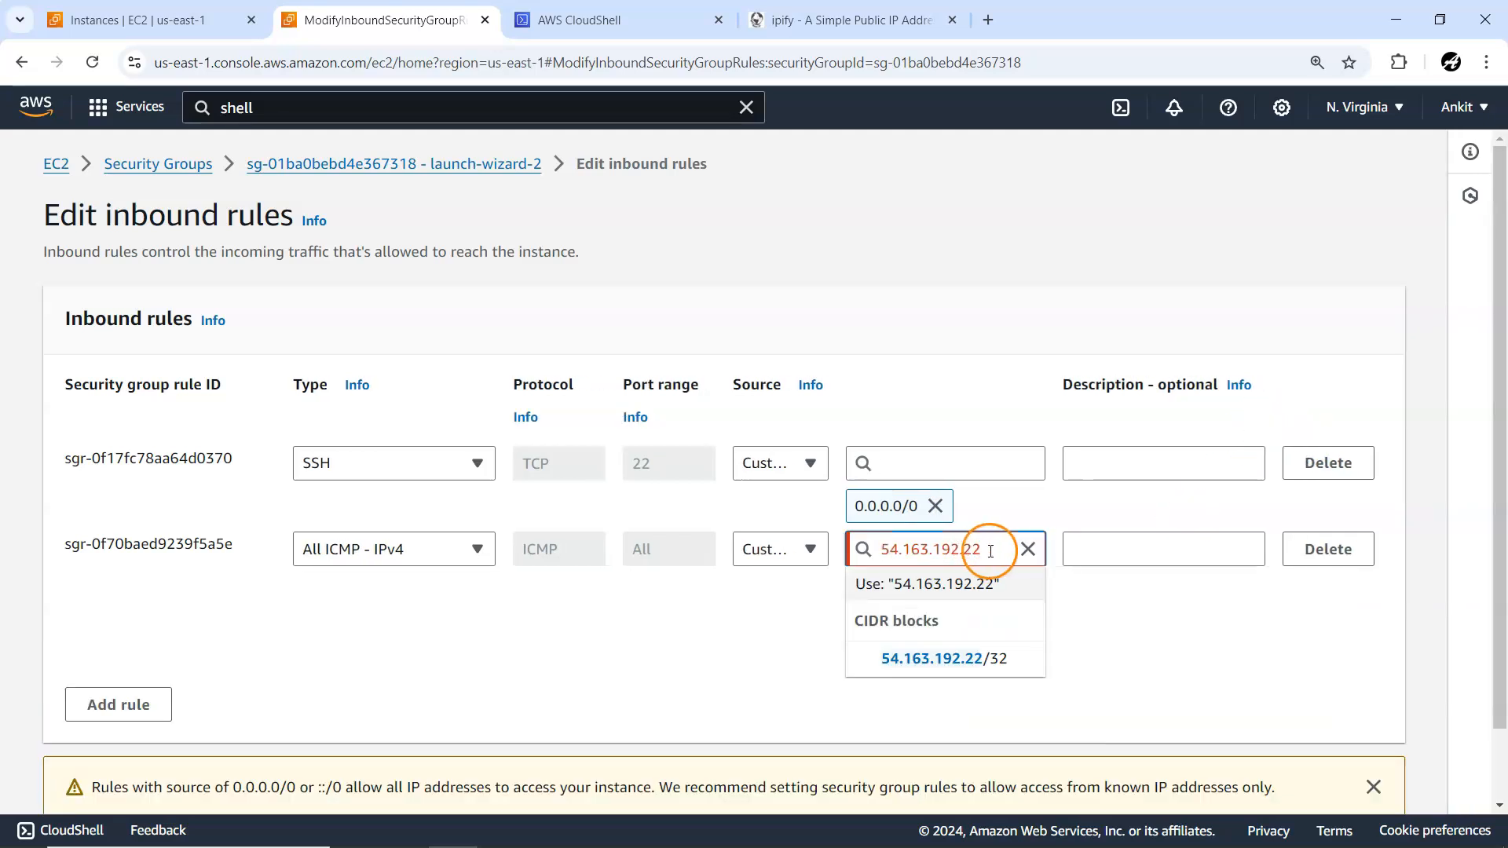
{"action": "type", "text": "/32"}
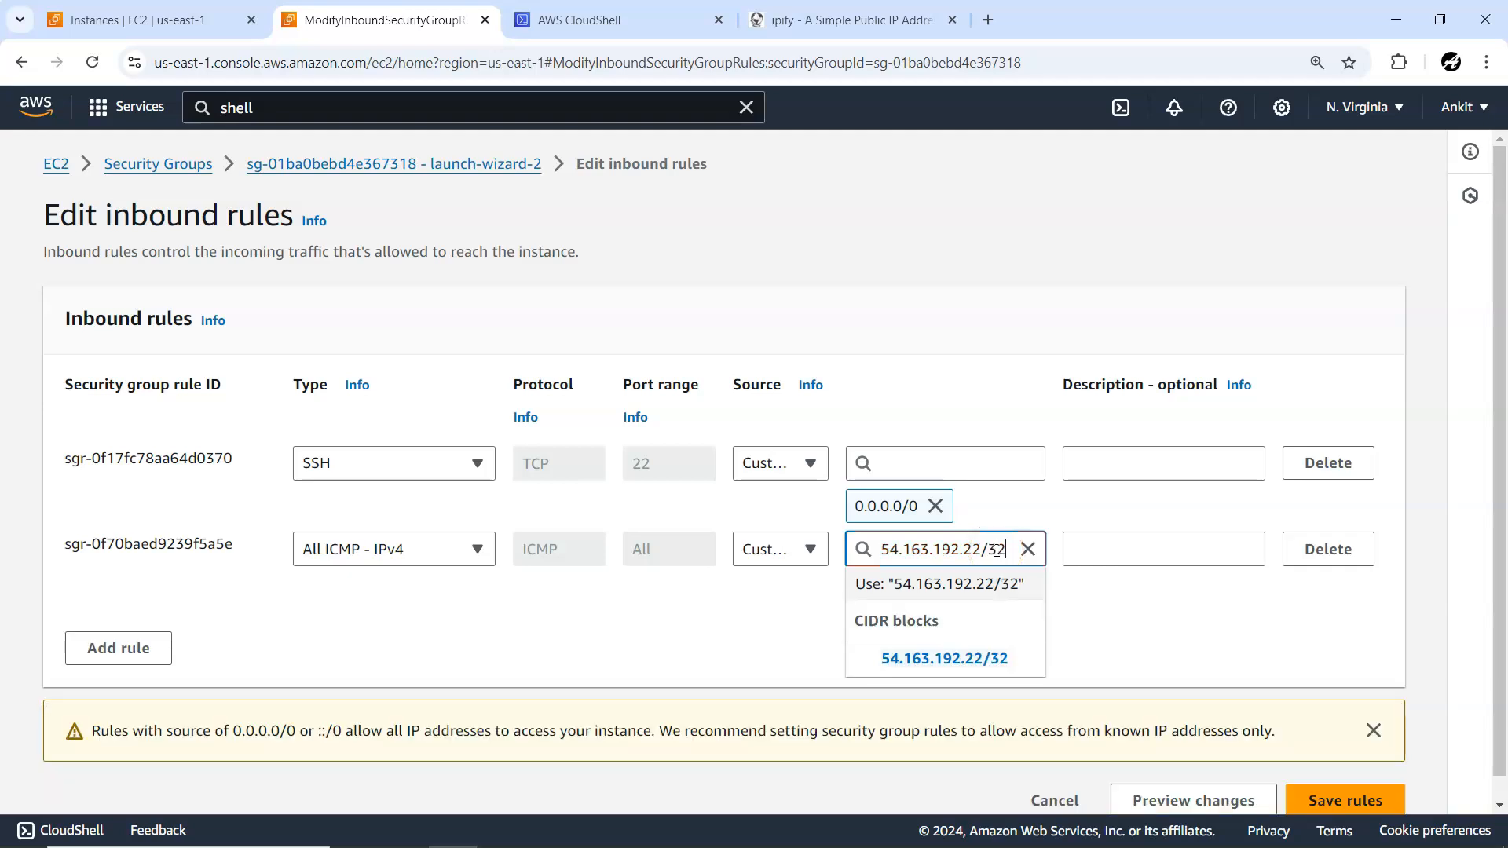
{"action": "key", "text": "Return"}
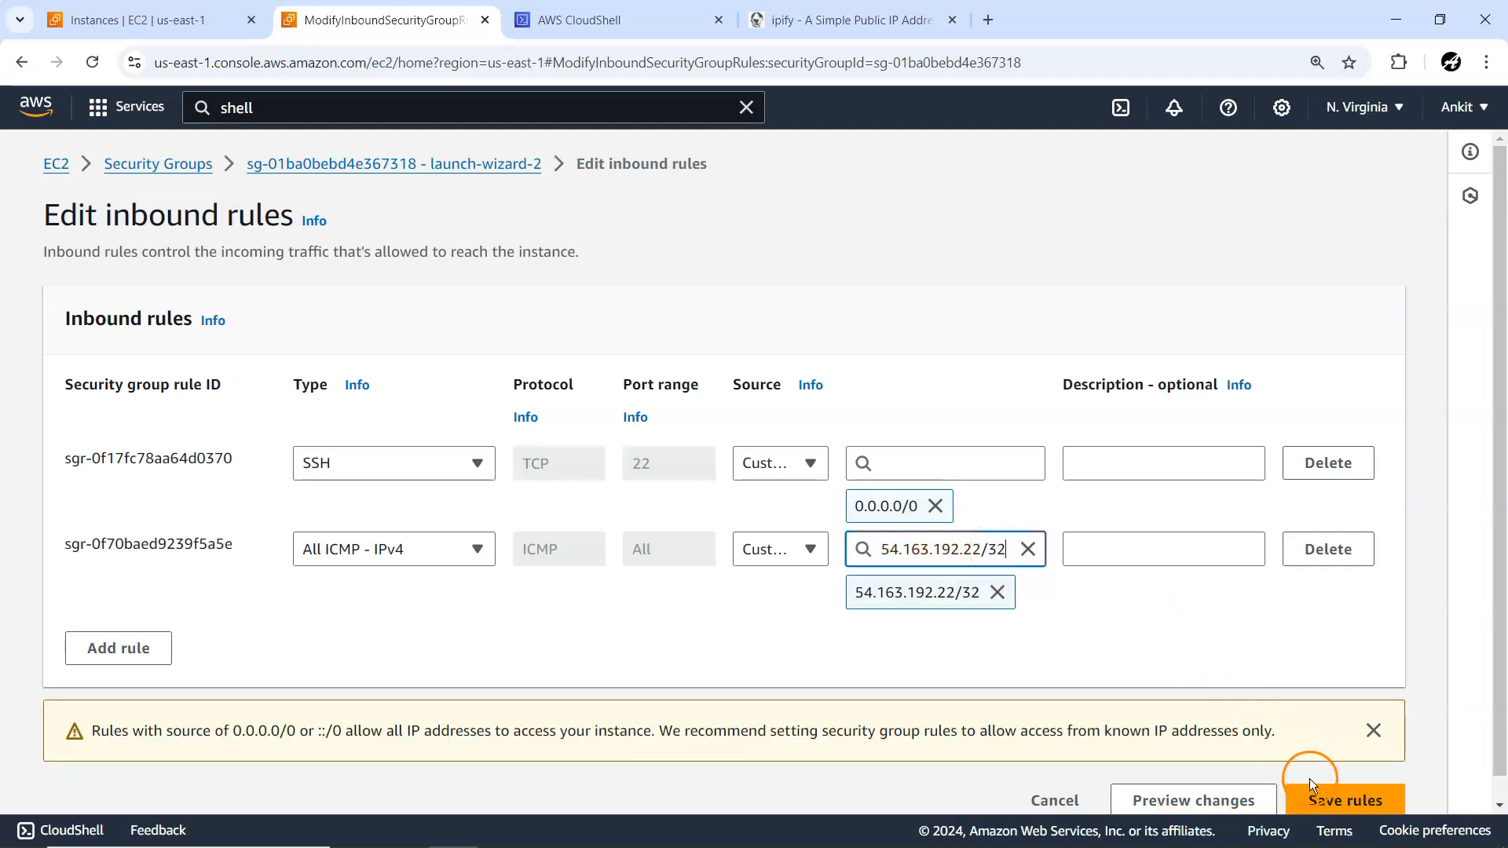
{"action": "left_click", "coordinate": [1327, 799]}
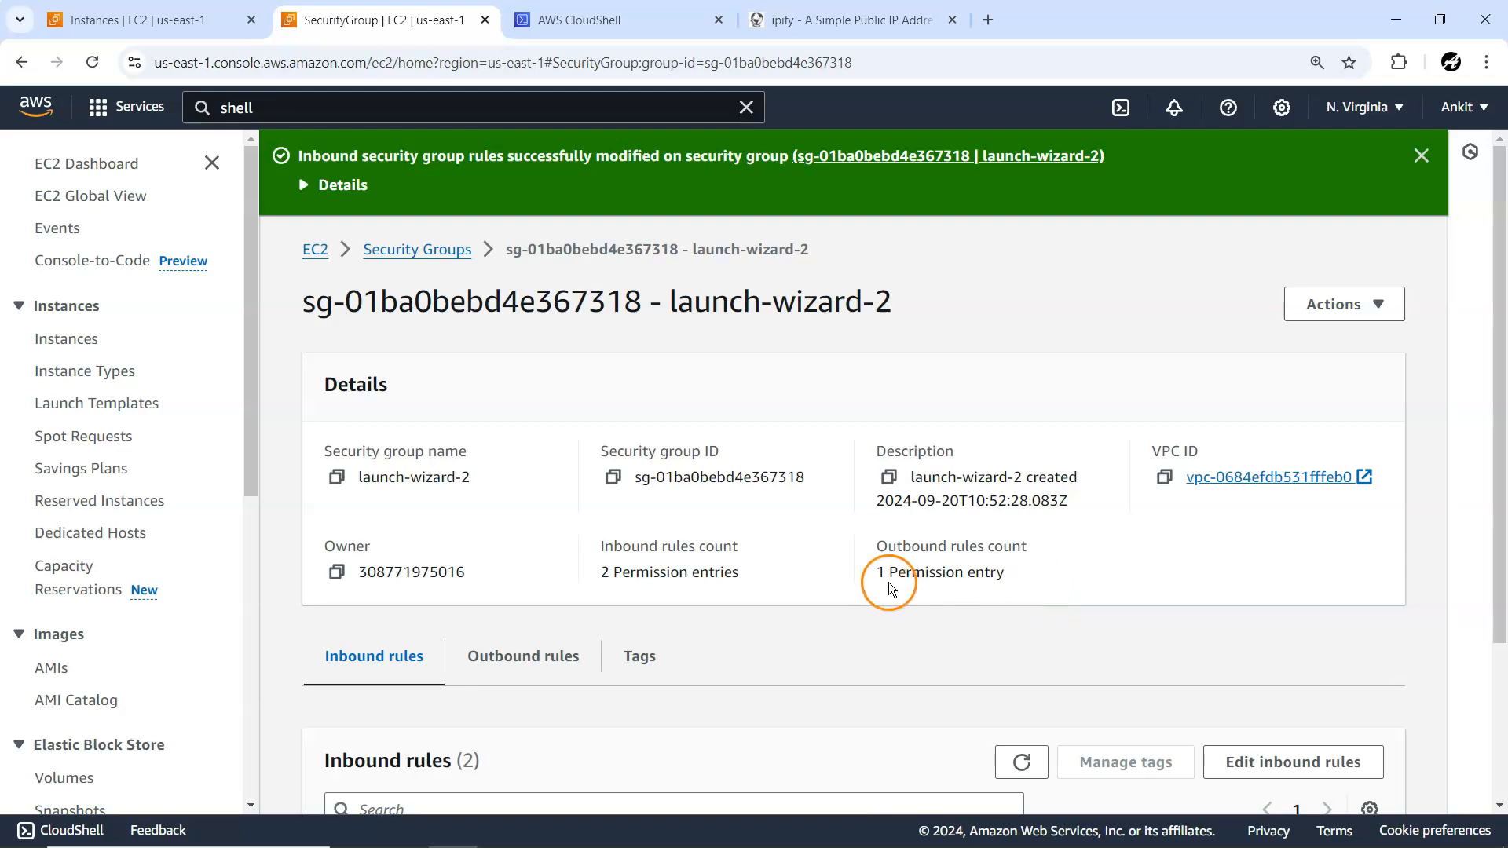
{"action": "scroll", "coordinate": [890, 597], "scroll_direction": "down", "scroll_amount": 3}
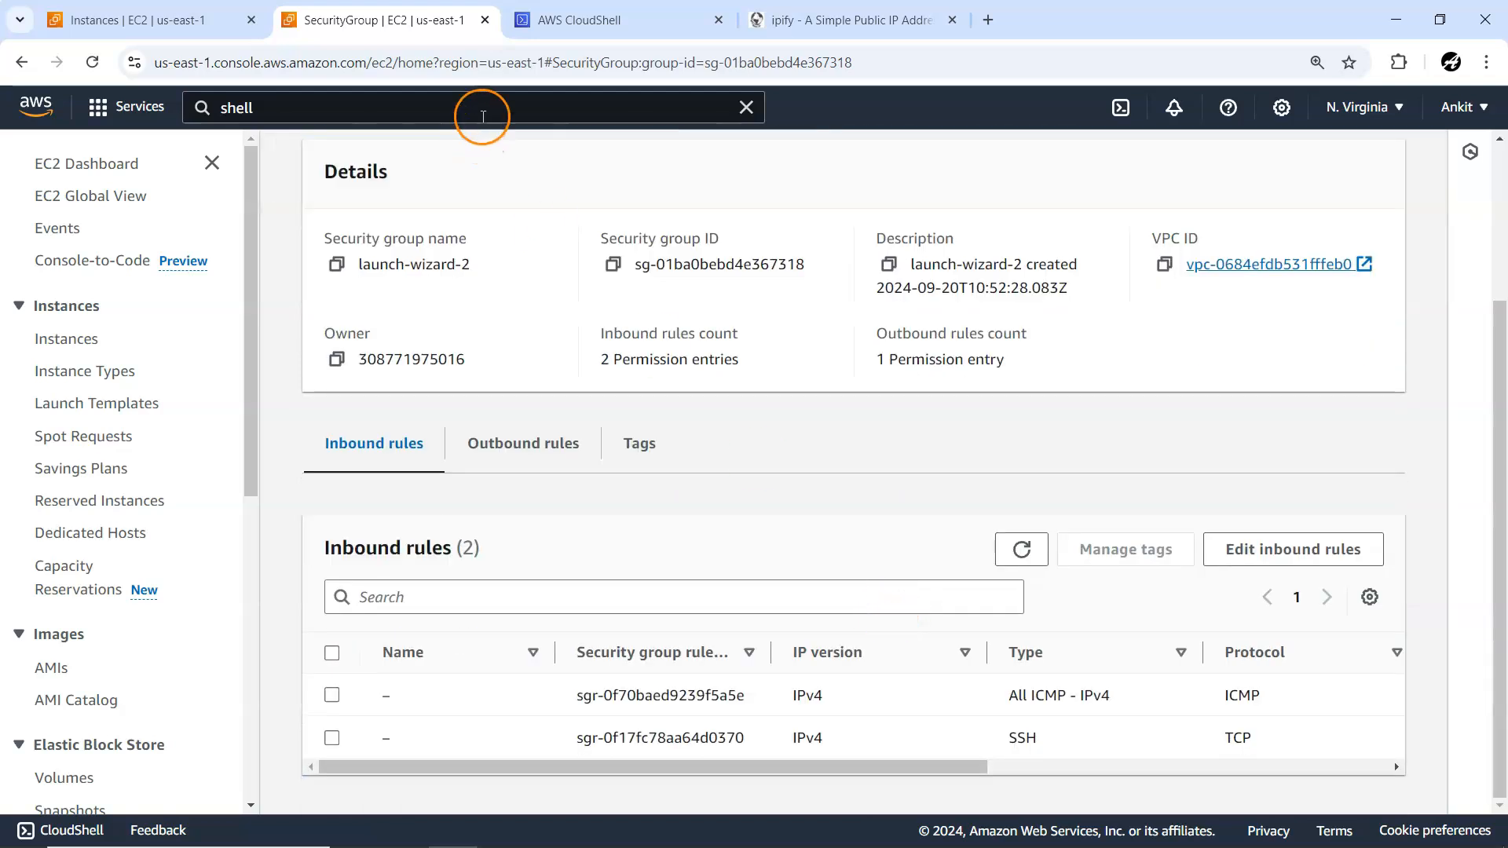
Step: Ping 54.89.39.16 from CloudShell again by recalling the earlier command, and stop the run
{"action": "left_click", "coordinate": [581, 19]}
{"action": "left_click", "coordinate": [839, 527]}
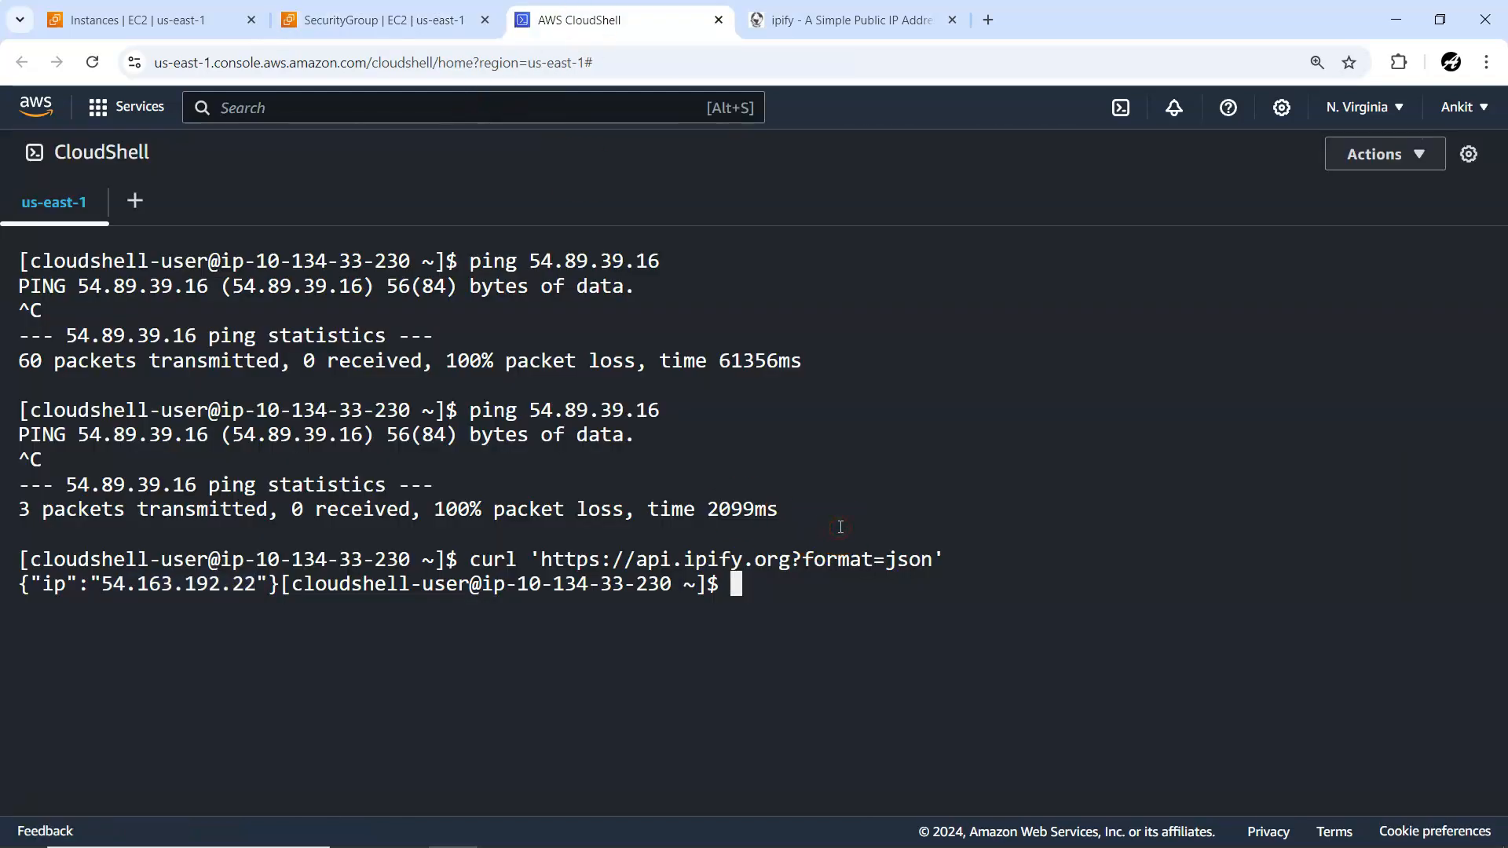
{"action": "key", "text": "Up"}
{"action": "key", "text": "Up"}
{"action": "key", "text": "Up"}
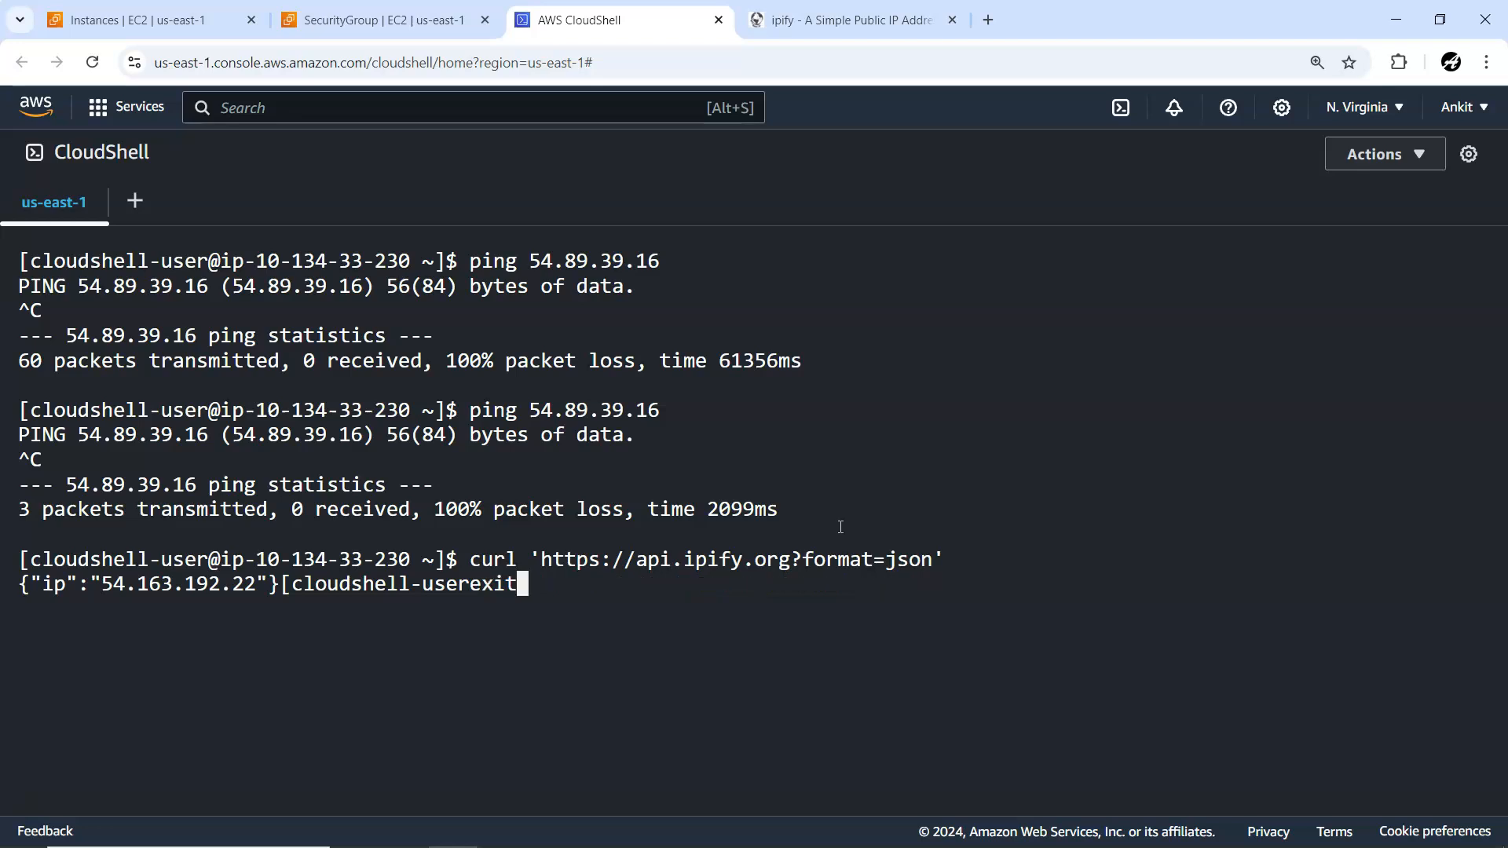
{"action": "key", "text": "Down"}
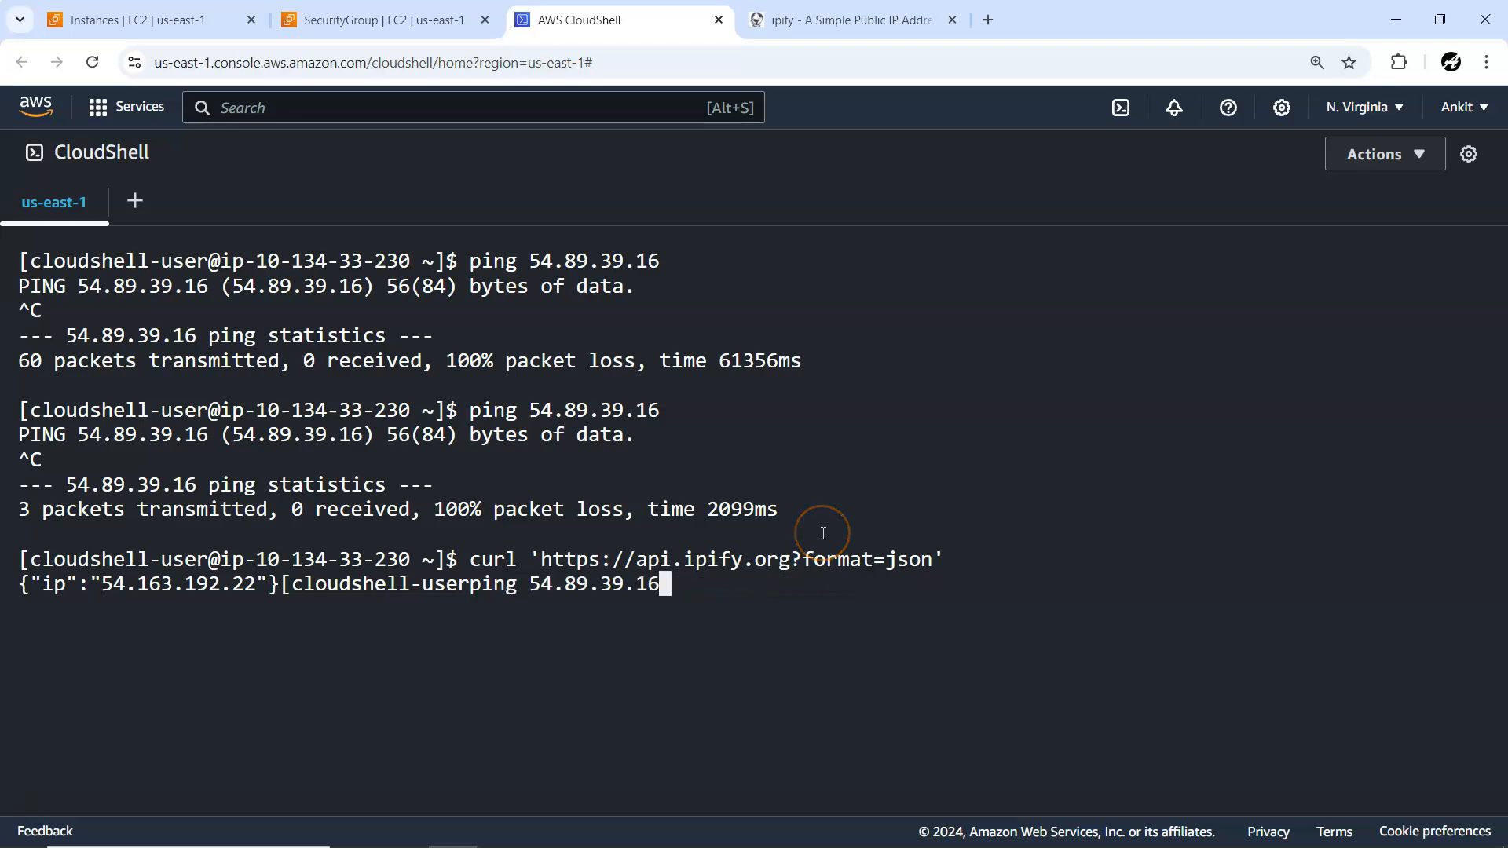
{"action": "key", "text": "Return"}
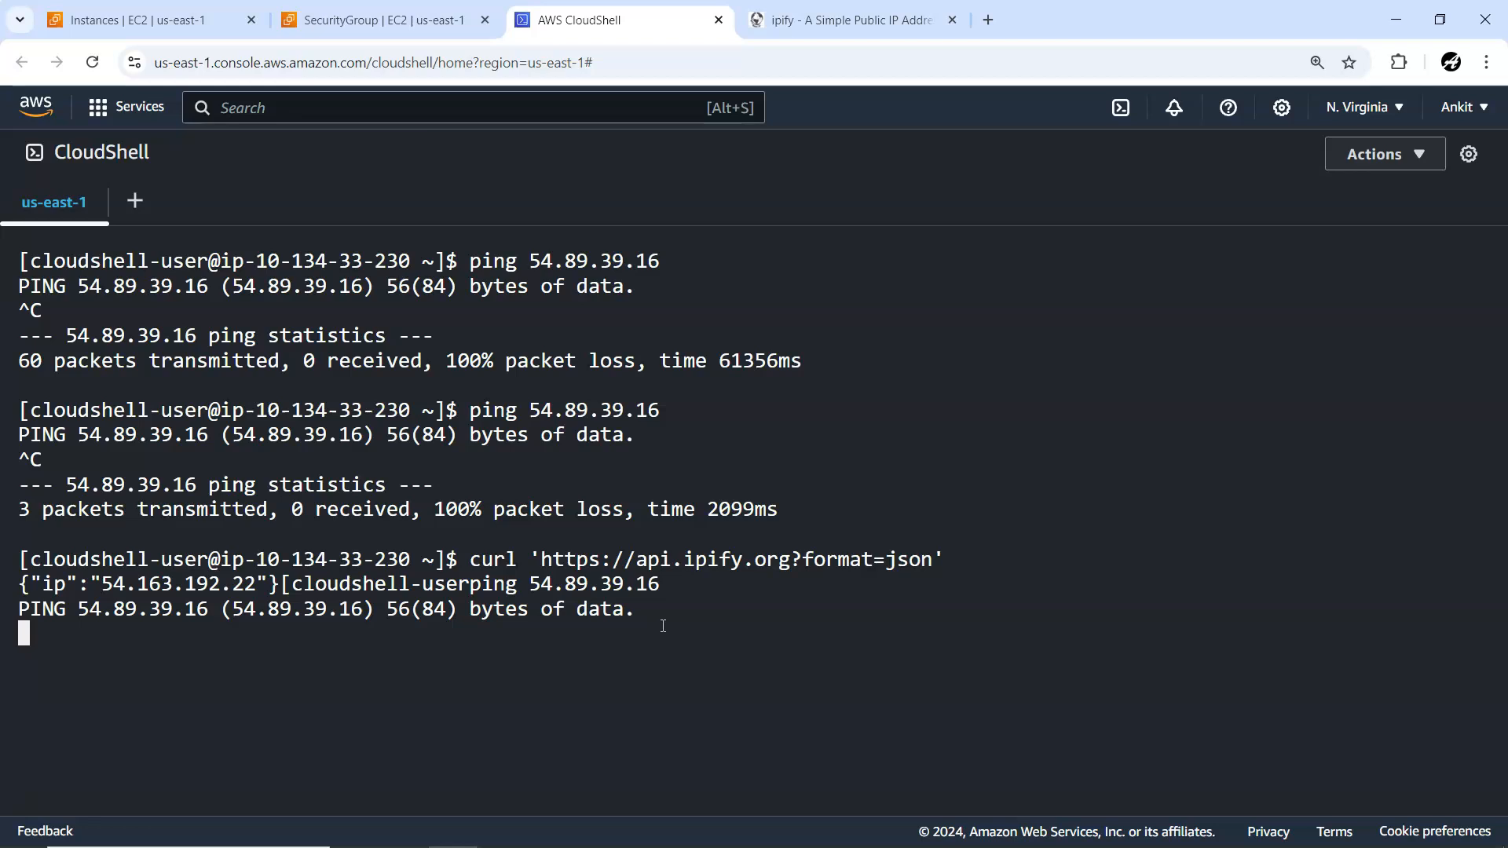
{"action": "key", "text": "ctrl+c"}
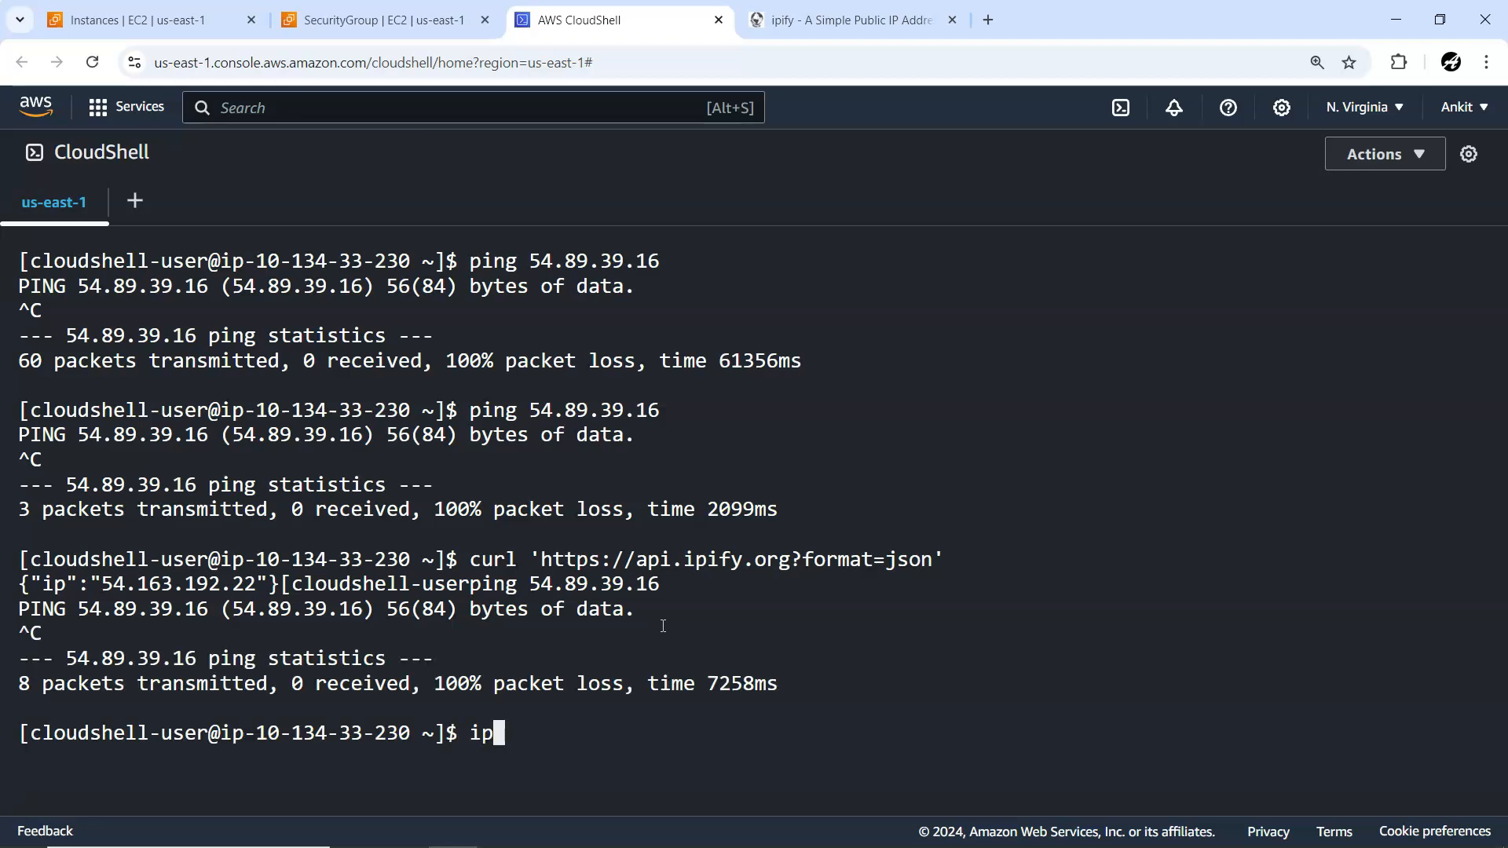
Step: List CloudShell's network interfaces with ip a and check the source of the All ICMP - IPv4 rule in the security group
{"action": "type", "text": "ip a"}
{"action": "key", "text": "Return"}
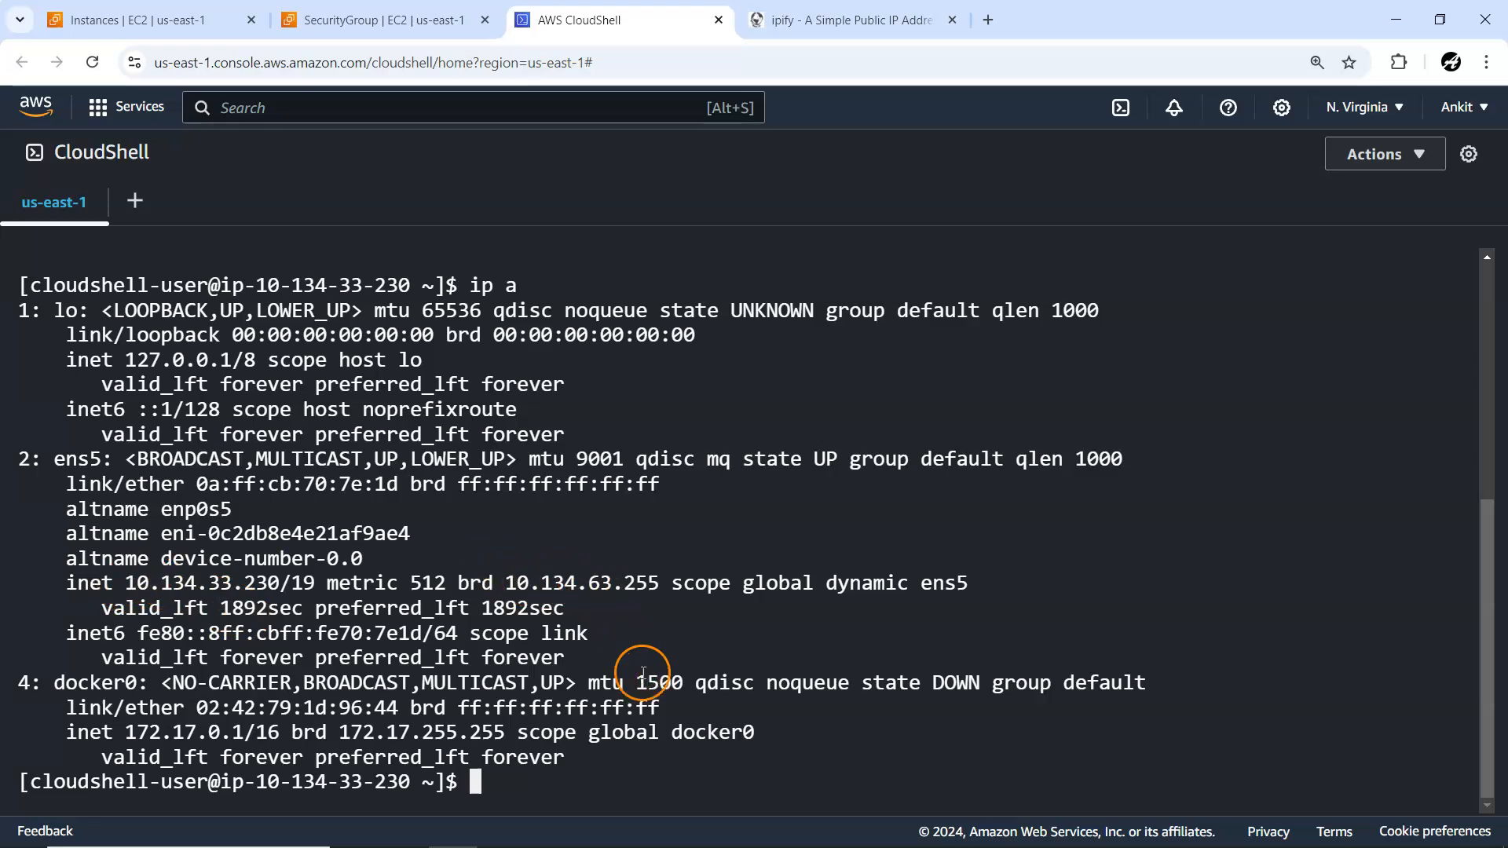
{"action": "left_click", "coordinate": [350, 22]}
{"action": "left_click_drag", "start_coordinate": [922, 766], "coordinate": [1204, 765]}
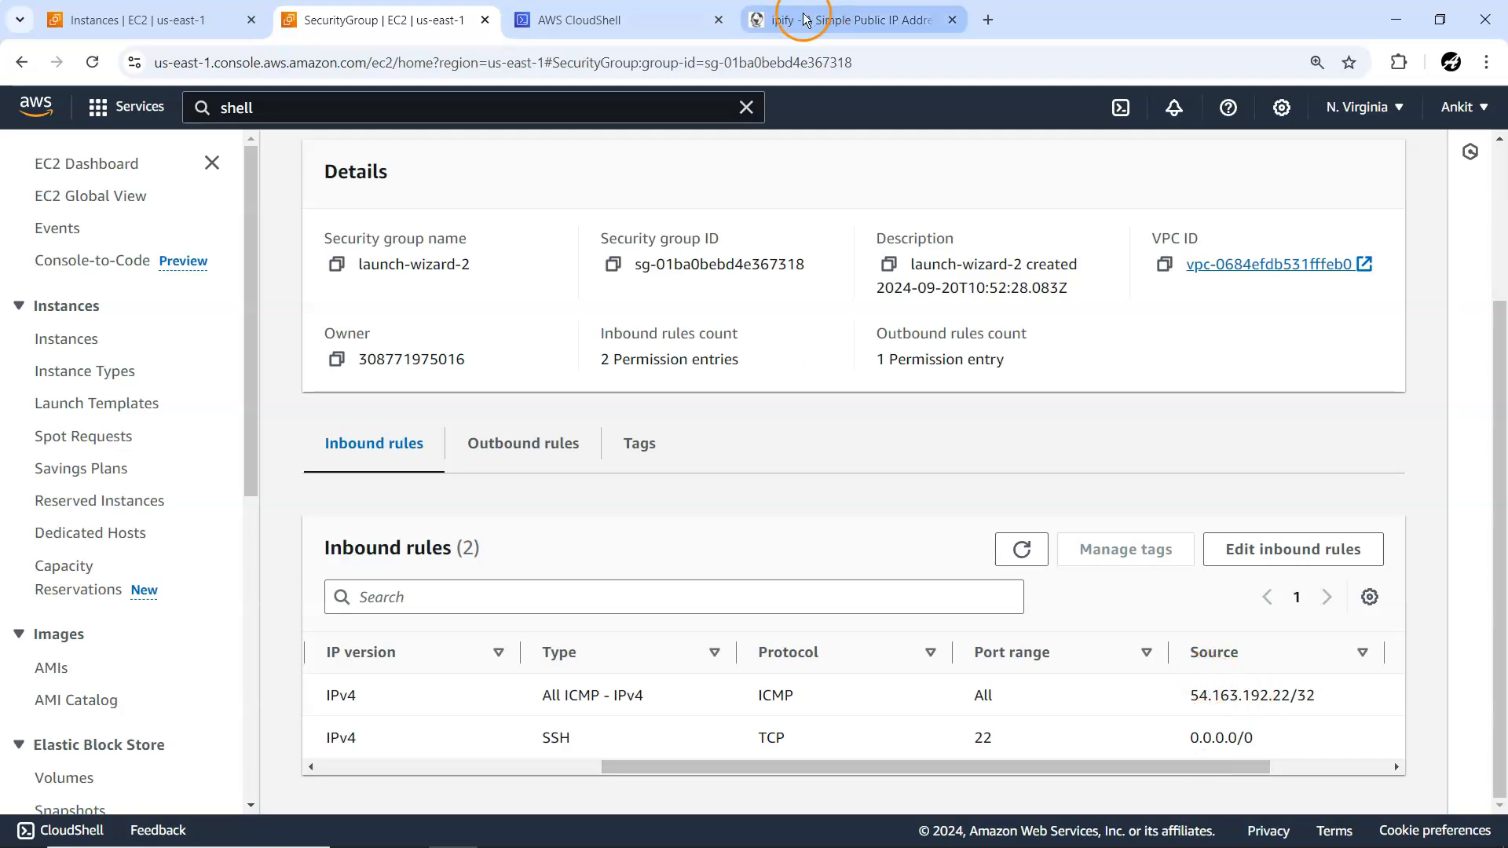
Step: Clear the CloudShell terminal, rerun the ipify curl command and compare its output with the security group's inbound rules
{"action": "left_click", "coordinate": [593, 19]}
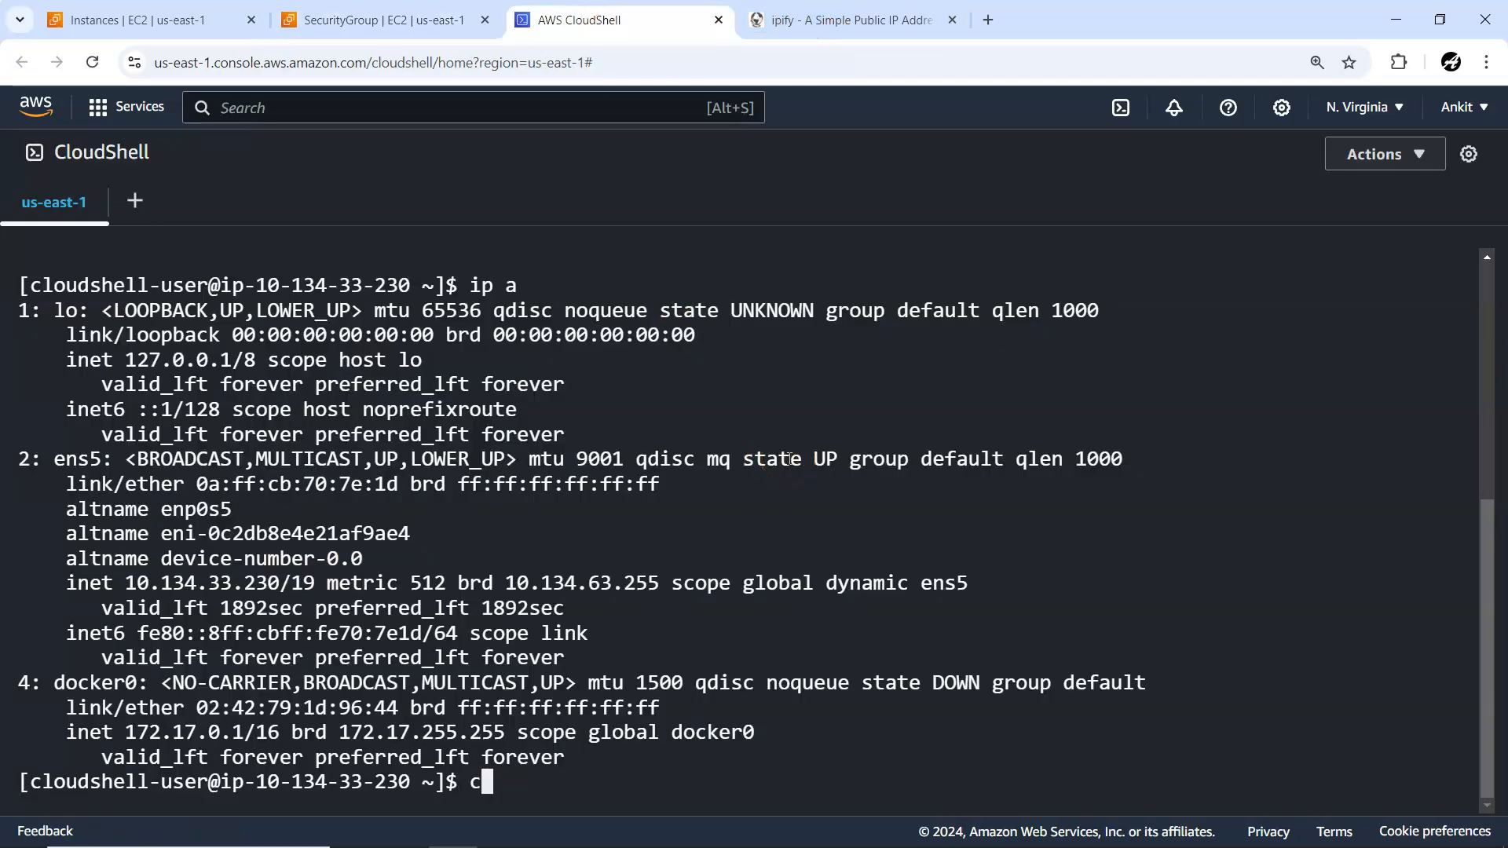
{"action": "key", "text": "Return"}
{"action": "key", "text": "Up"}
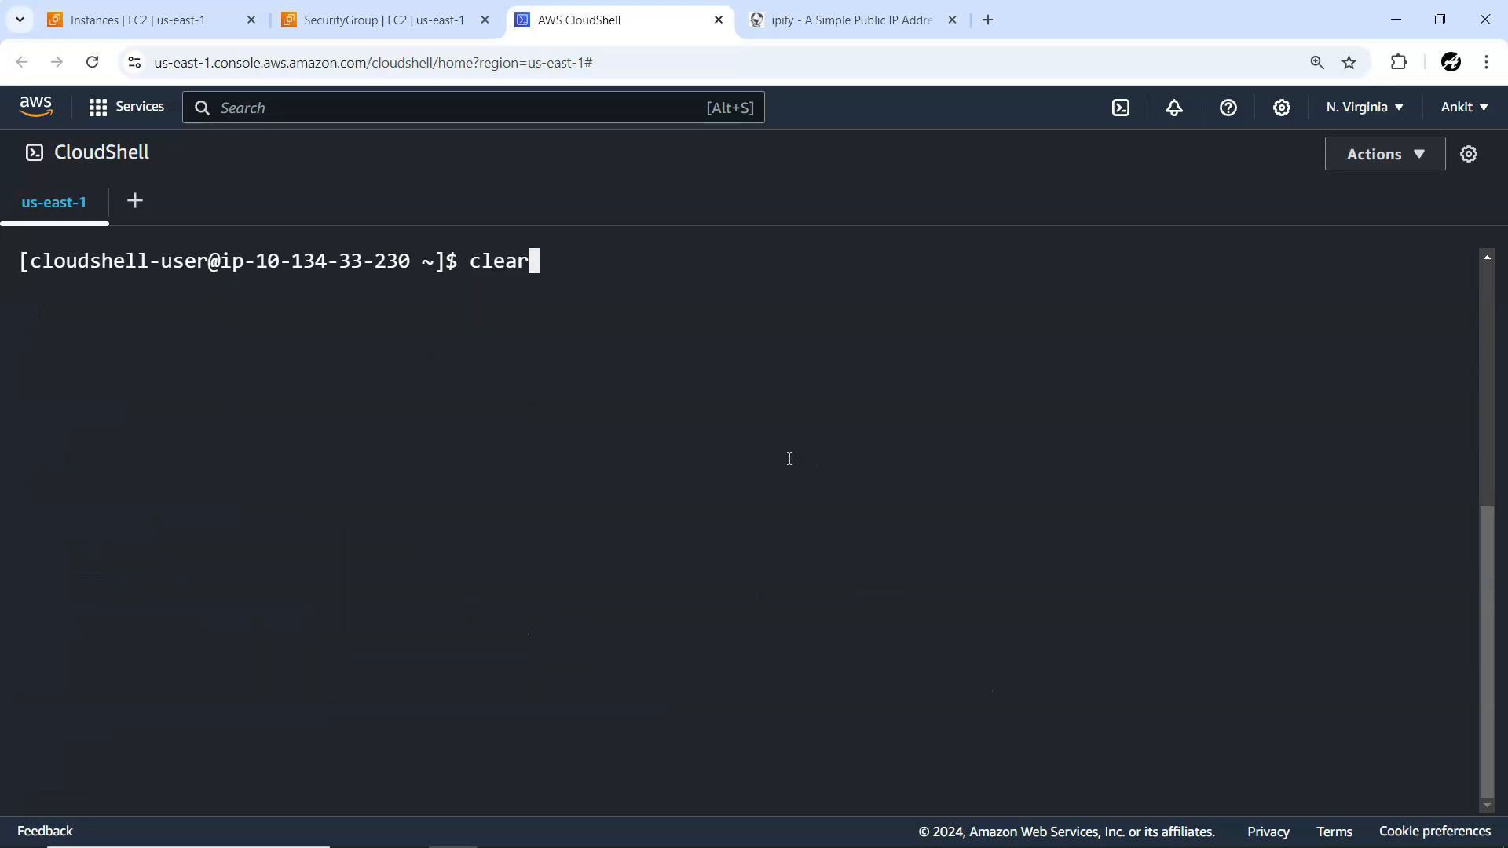
{"action": "key", "text": "Up"}
{"action": "key", "text": "Up"}
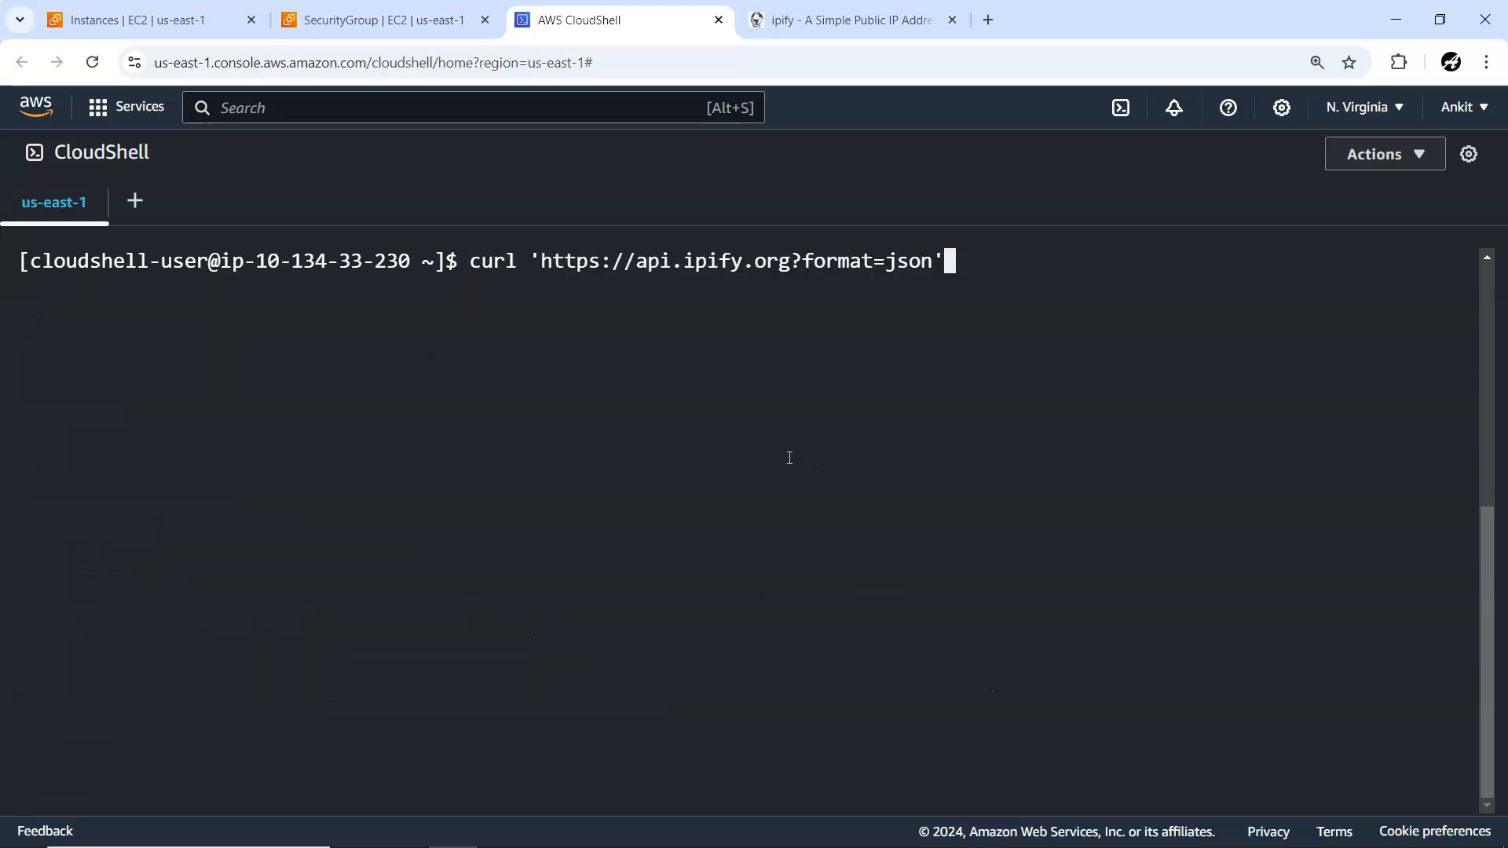
{"action": "key", "text": "Return"}
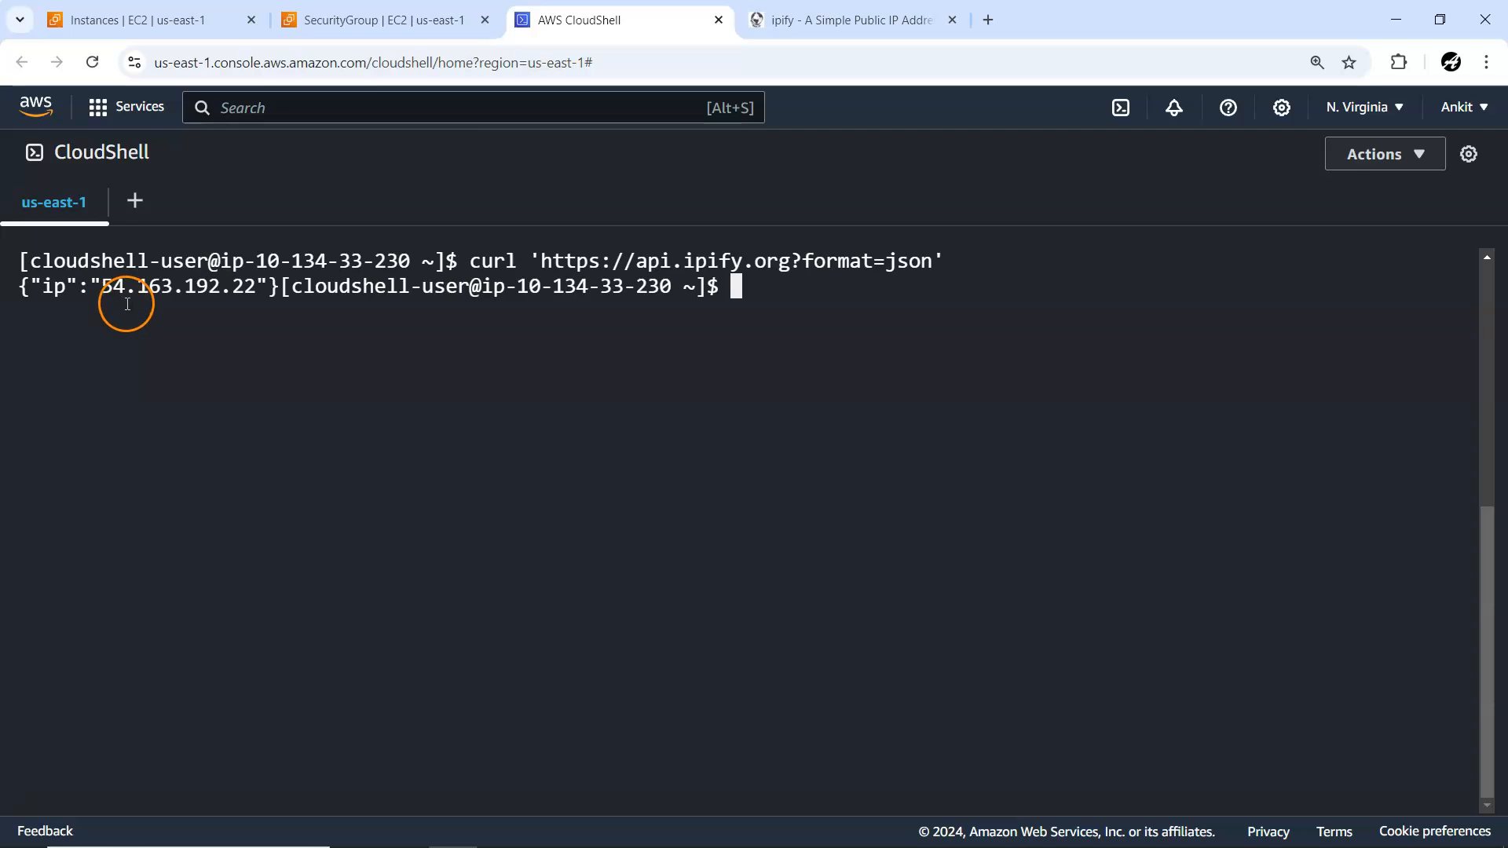
{"action": "left_click", "coordinate": [363, 25]}
{"action": "left_click_drag", "start_coordinate": [1236, 758], "coordinate": [949, 768]}
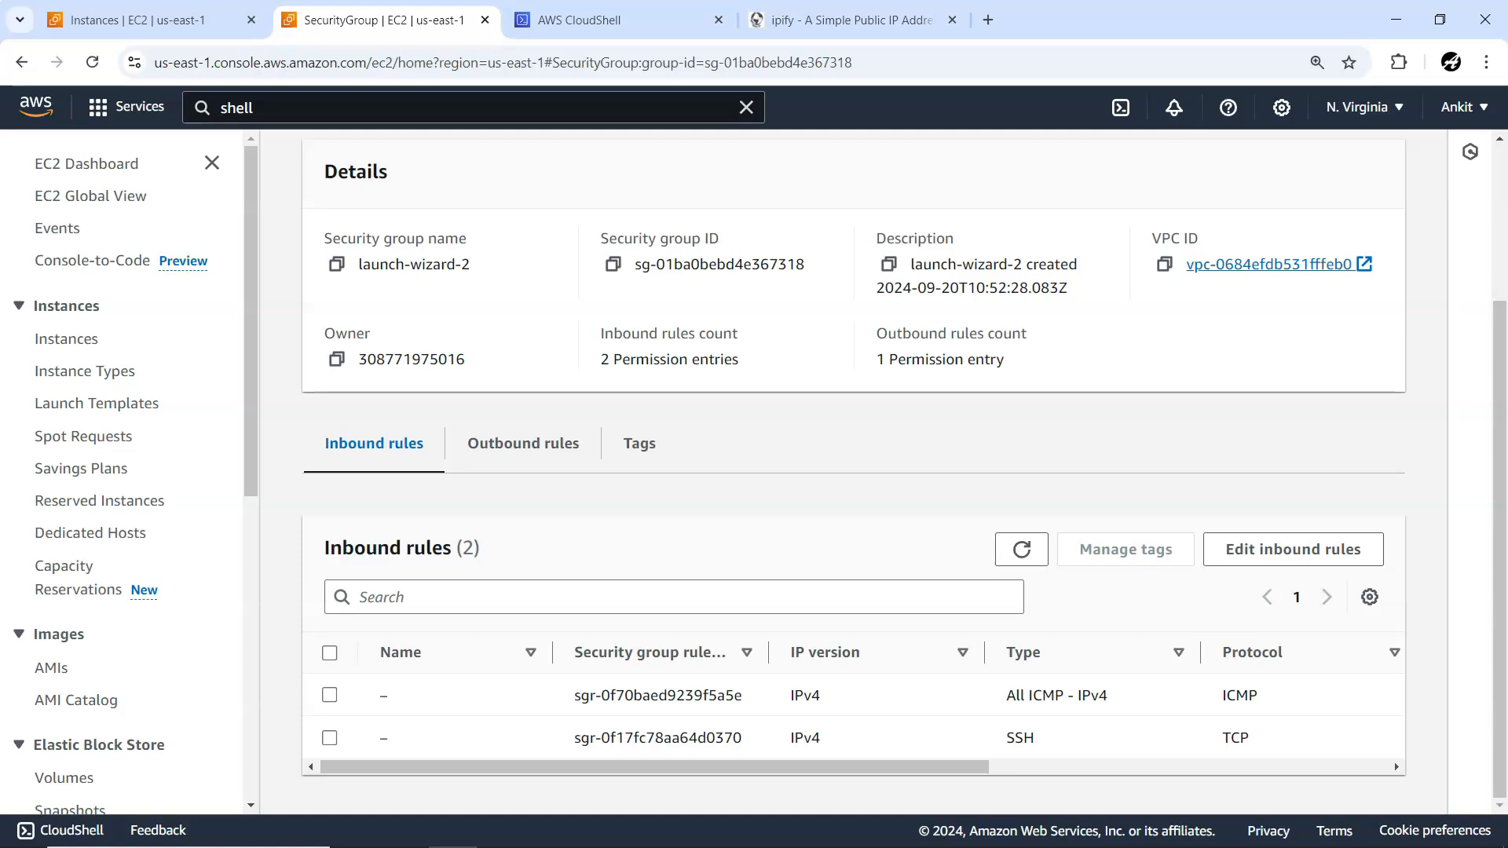
Step: Ping 54.89.39.16 from the Windows command prompt and return to the security group page without the Amazon Q panel
{"action": "key", "text": "alt+Tab"}
{"action": "left_click", "coordinate": [854, 538]}
{"action": "key", "text": "Up"}
{"action": "key", "text": "Return"}
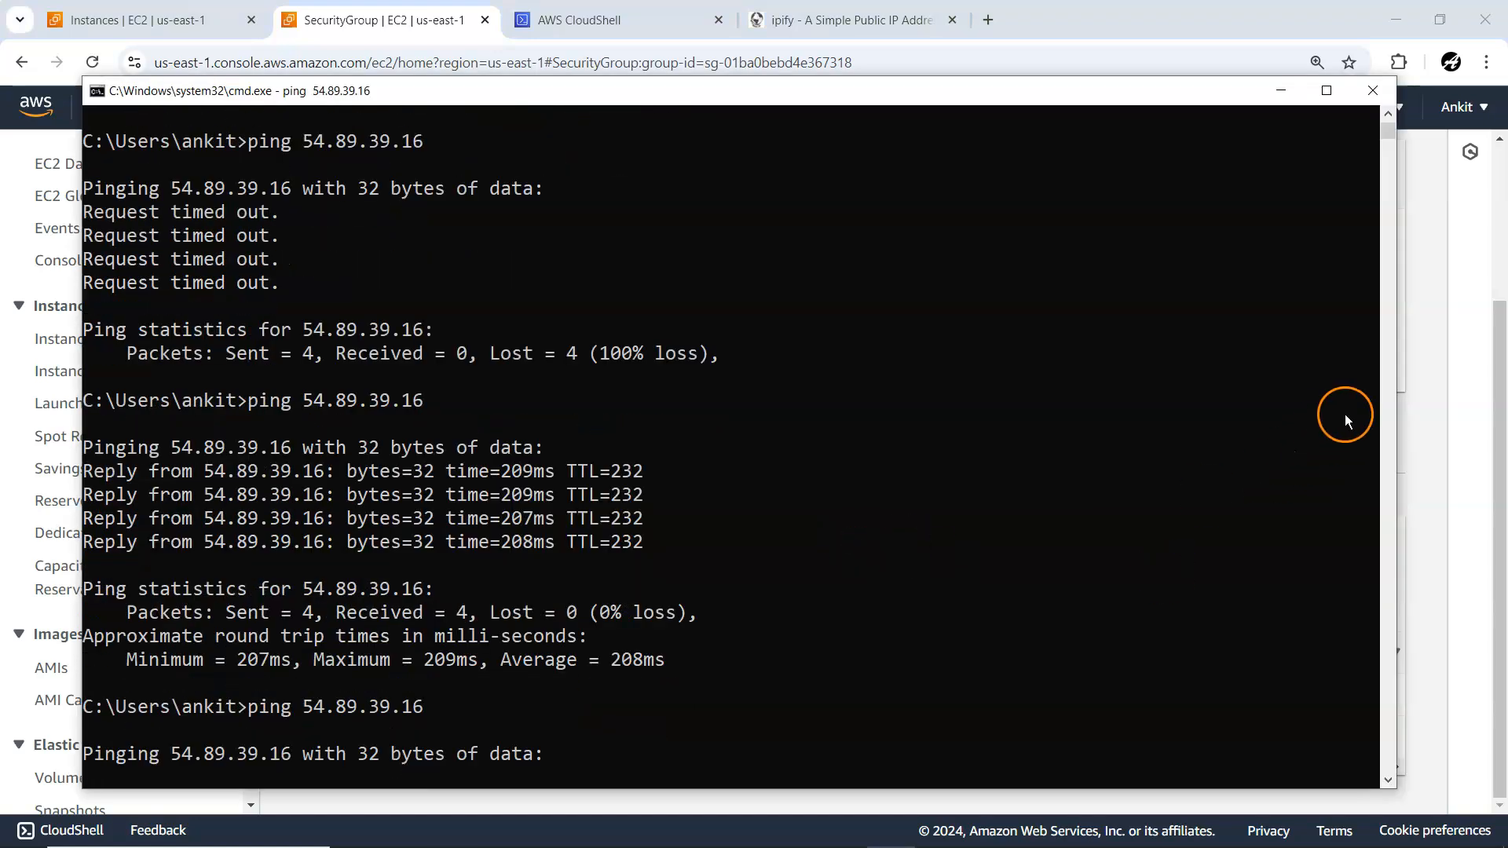
{"action": "left_click", "coordinate": [1464, 442]}
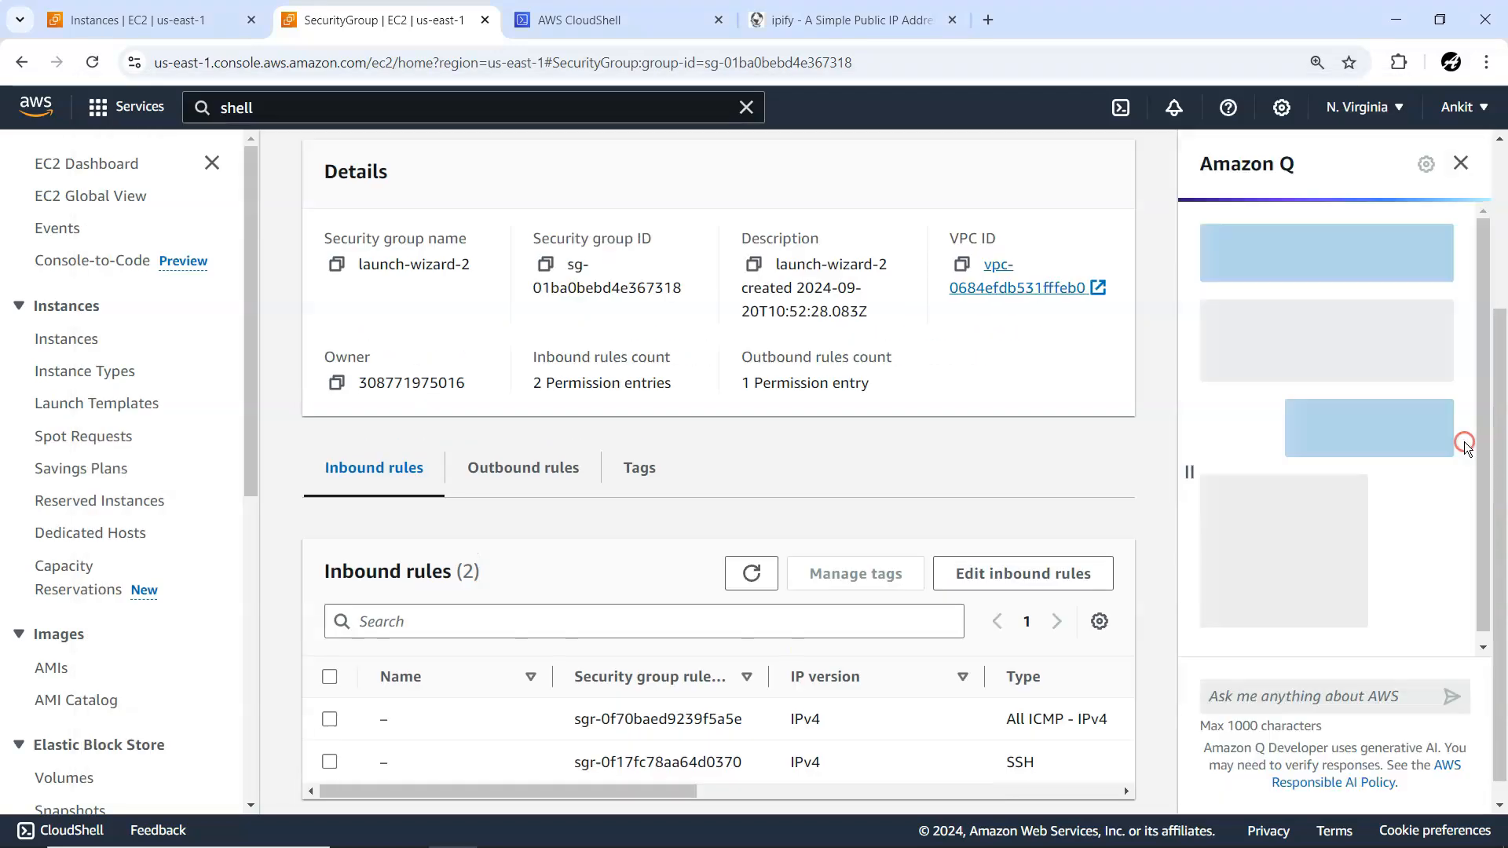
{"action": "left_click", "coordinate": [1459, 162]}
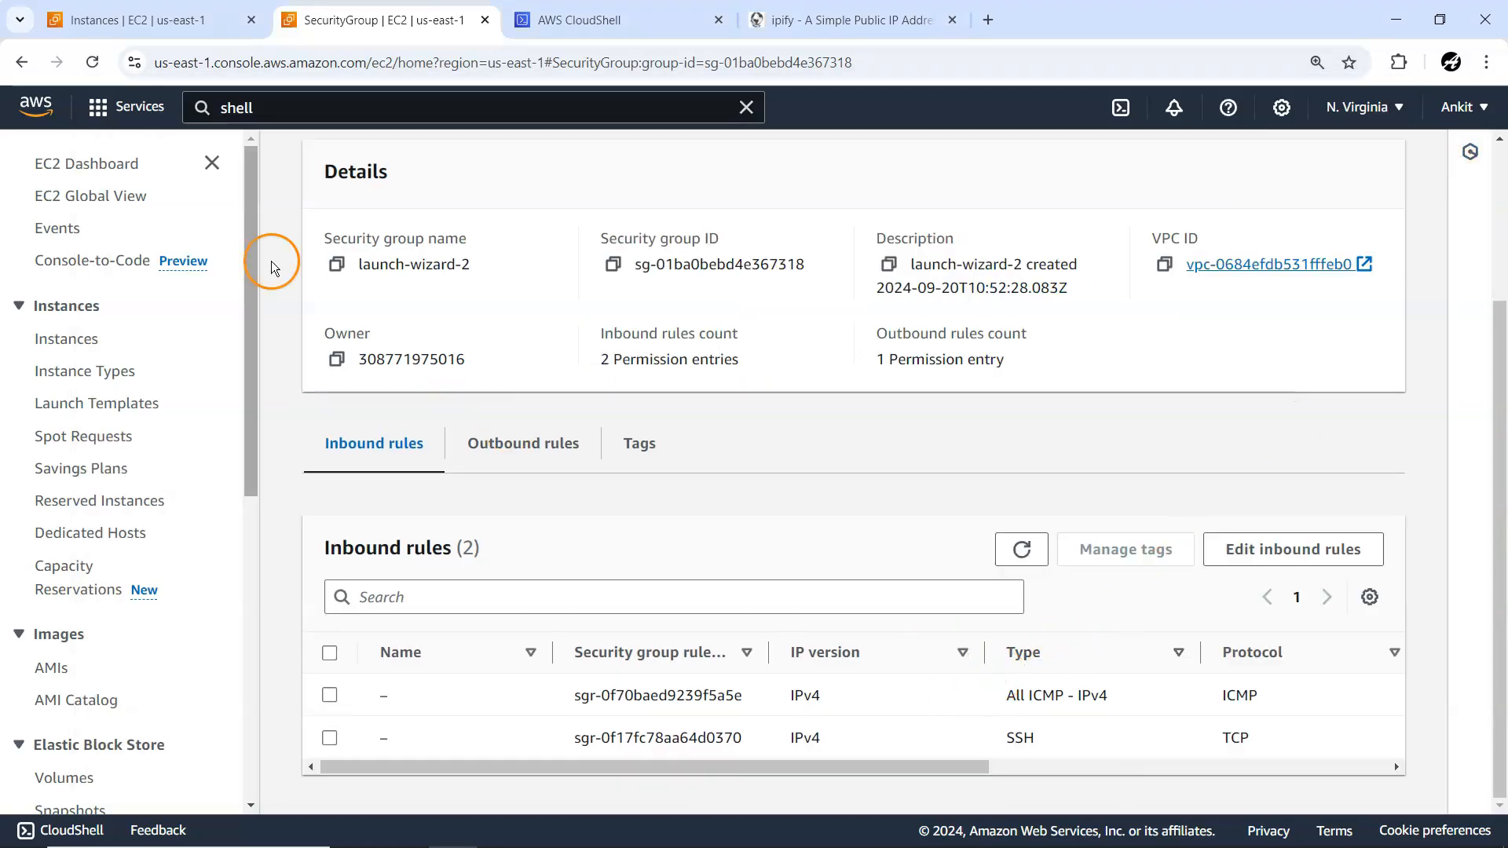
Step: Open an EC2 Instance Connect session to testec2 over its public IPv4 address as ec2-user
{"action": "left_click", "coordinate": [141, 20]}
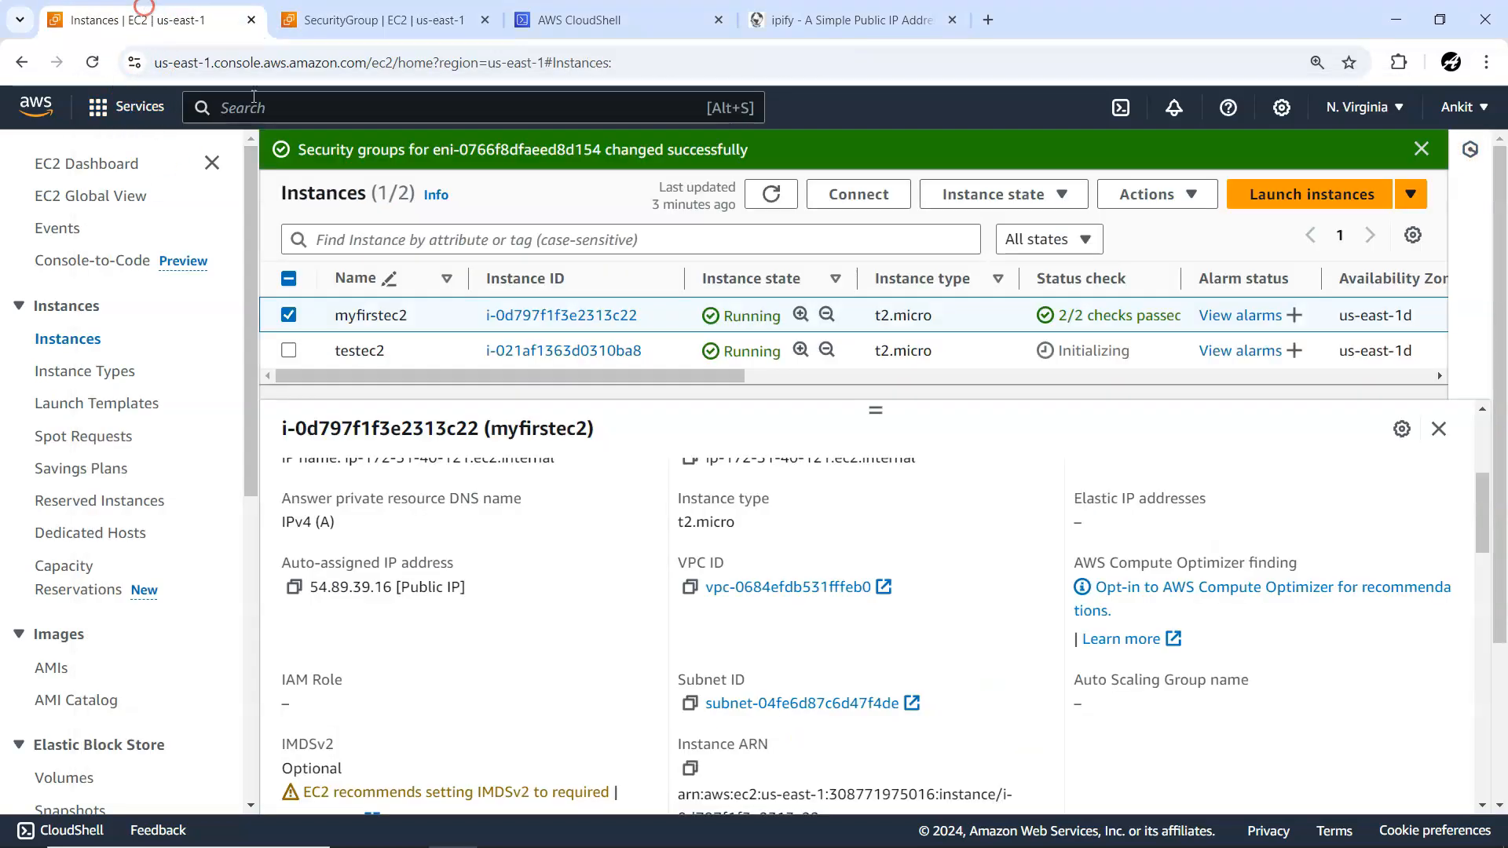
{"action": "left_click", "coordinate": [354, 352]}
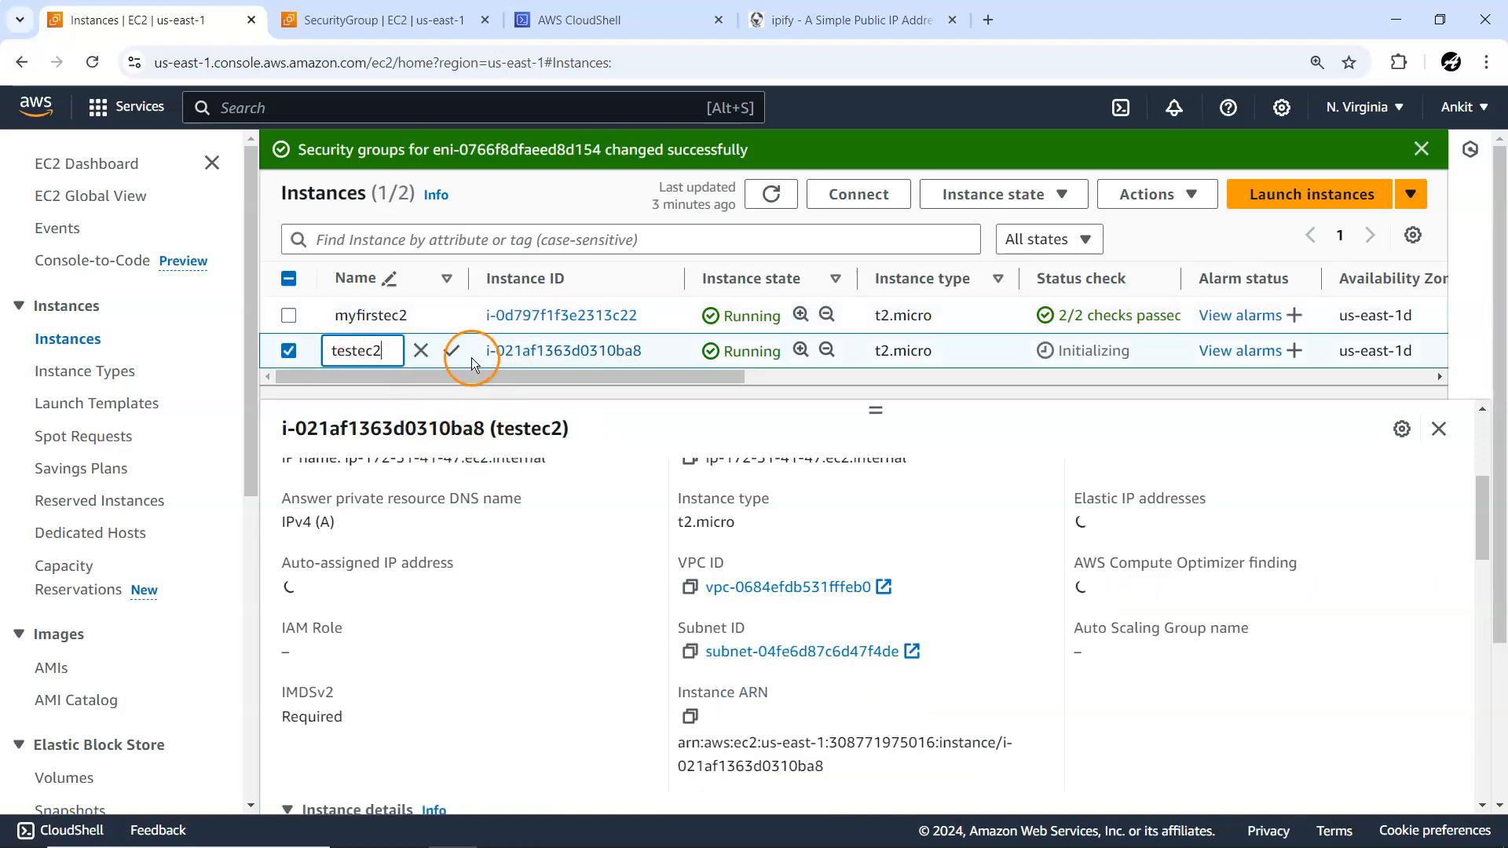
{"action": "scroll", "coordinate": [503, 597], "scroll_direction": "up", "scroll_amount": 1}
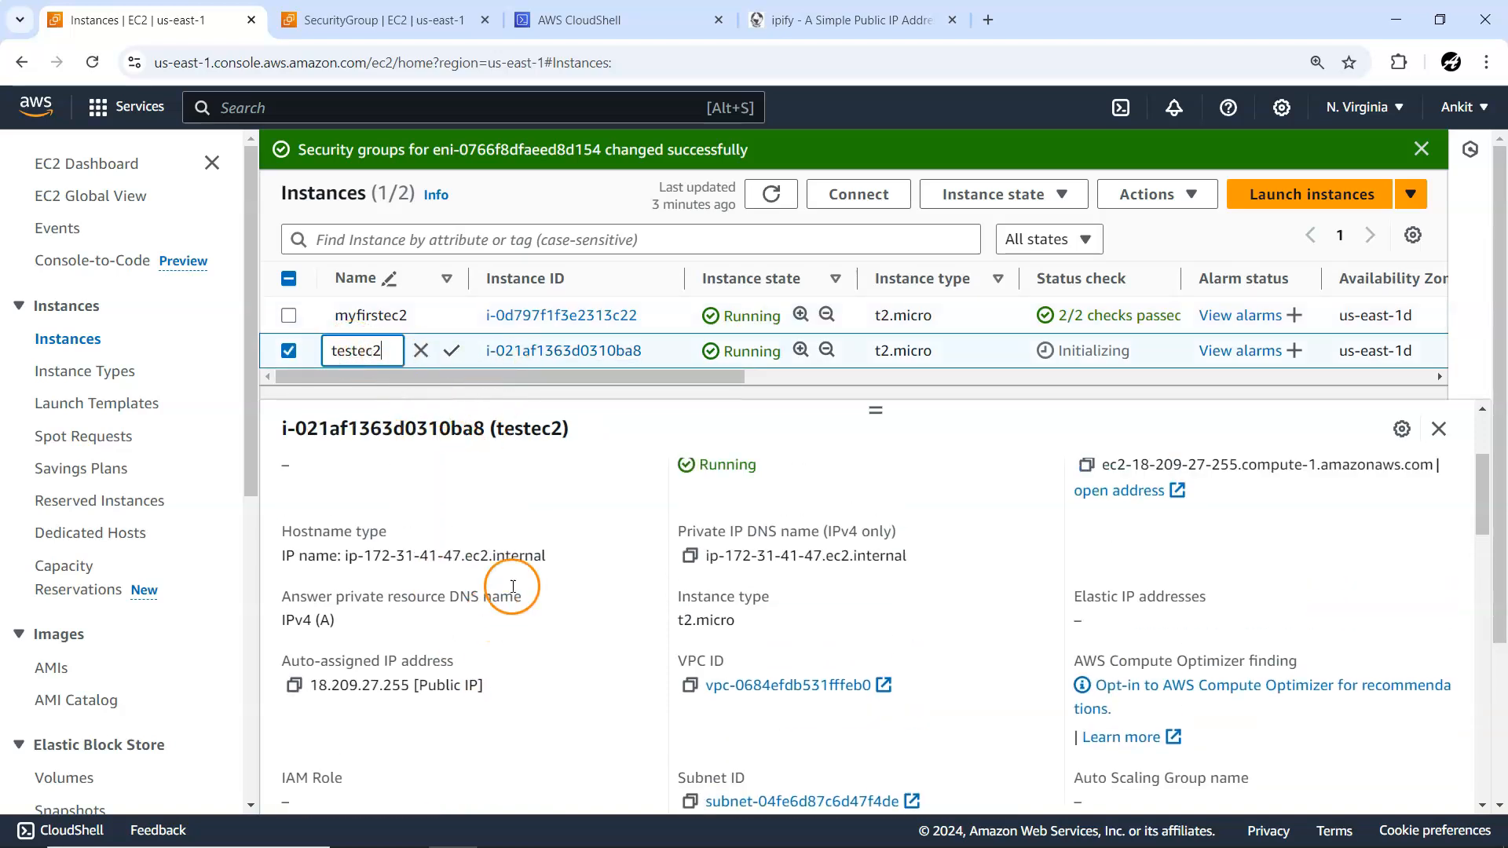
{"action": "left_click", "coordinate": [864, 193]}
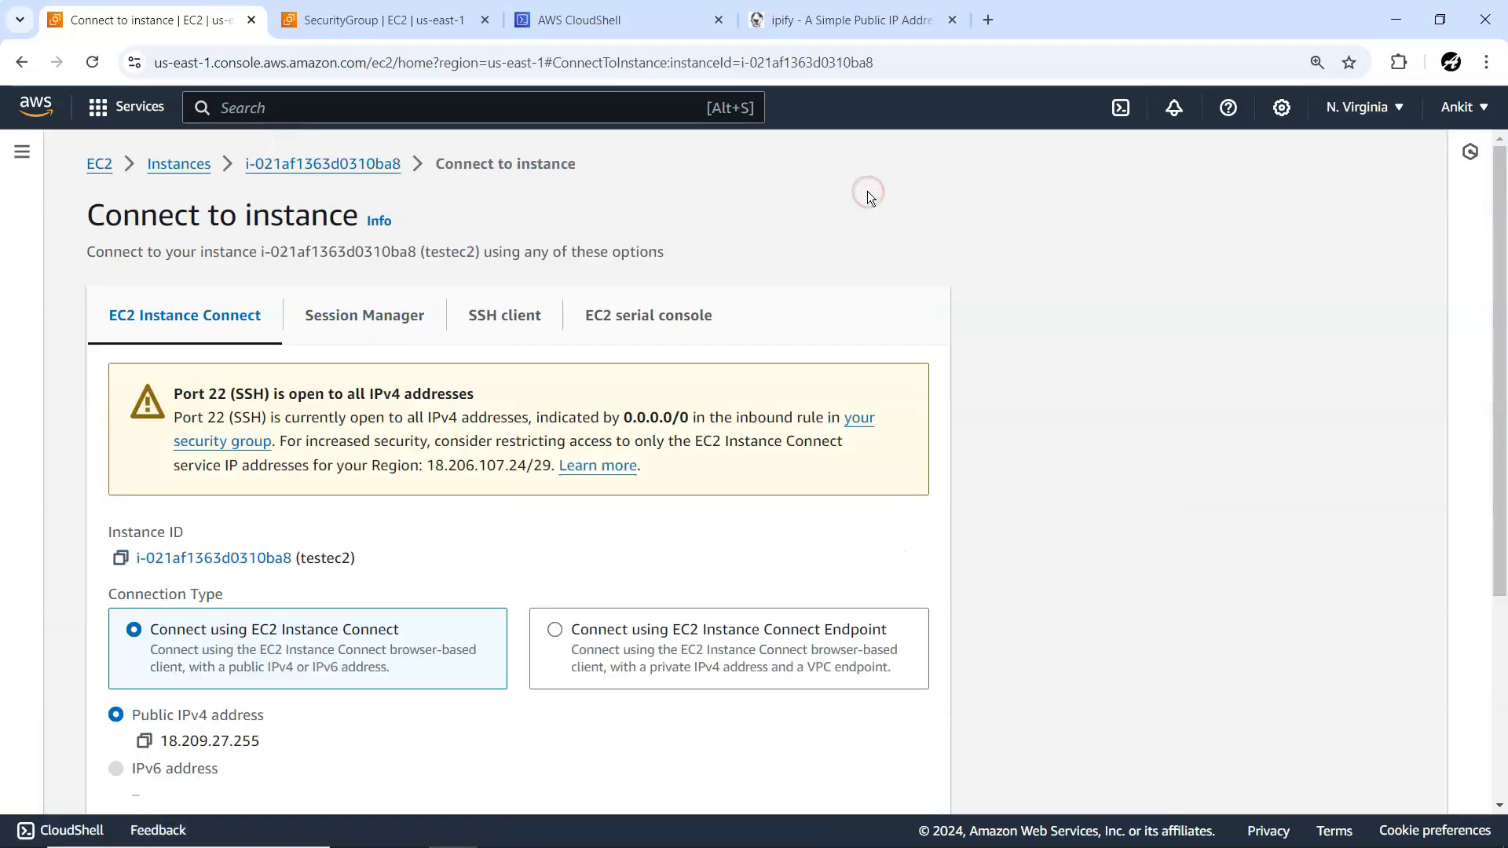
{"action": "scroll", "coordinate": [681, 512], "scroll_direction": "down", "scroll_amount": 4}
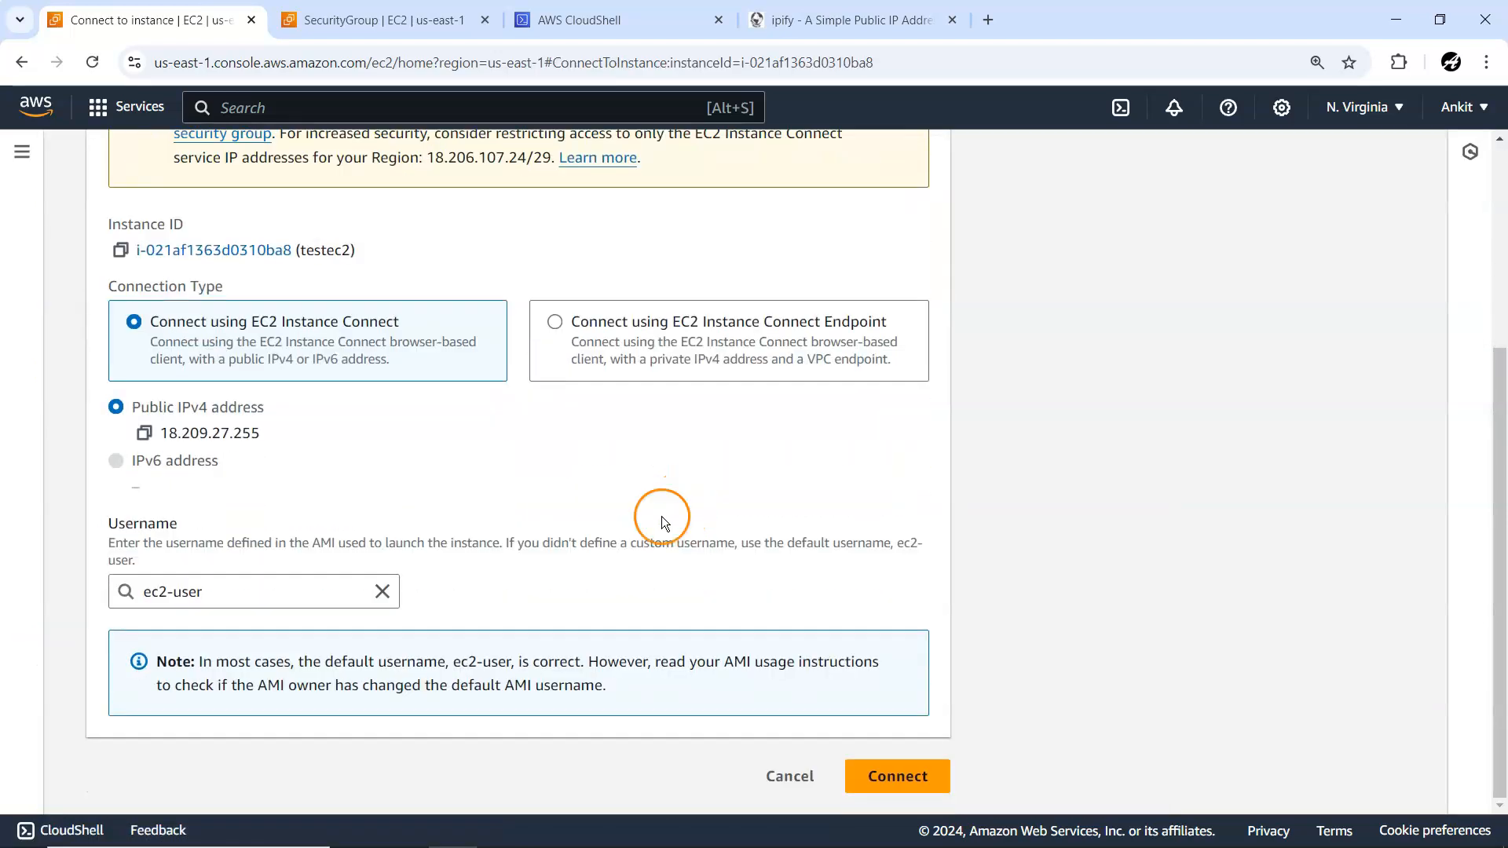
{"action": "left_click", "coordinate": [871, 769]}
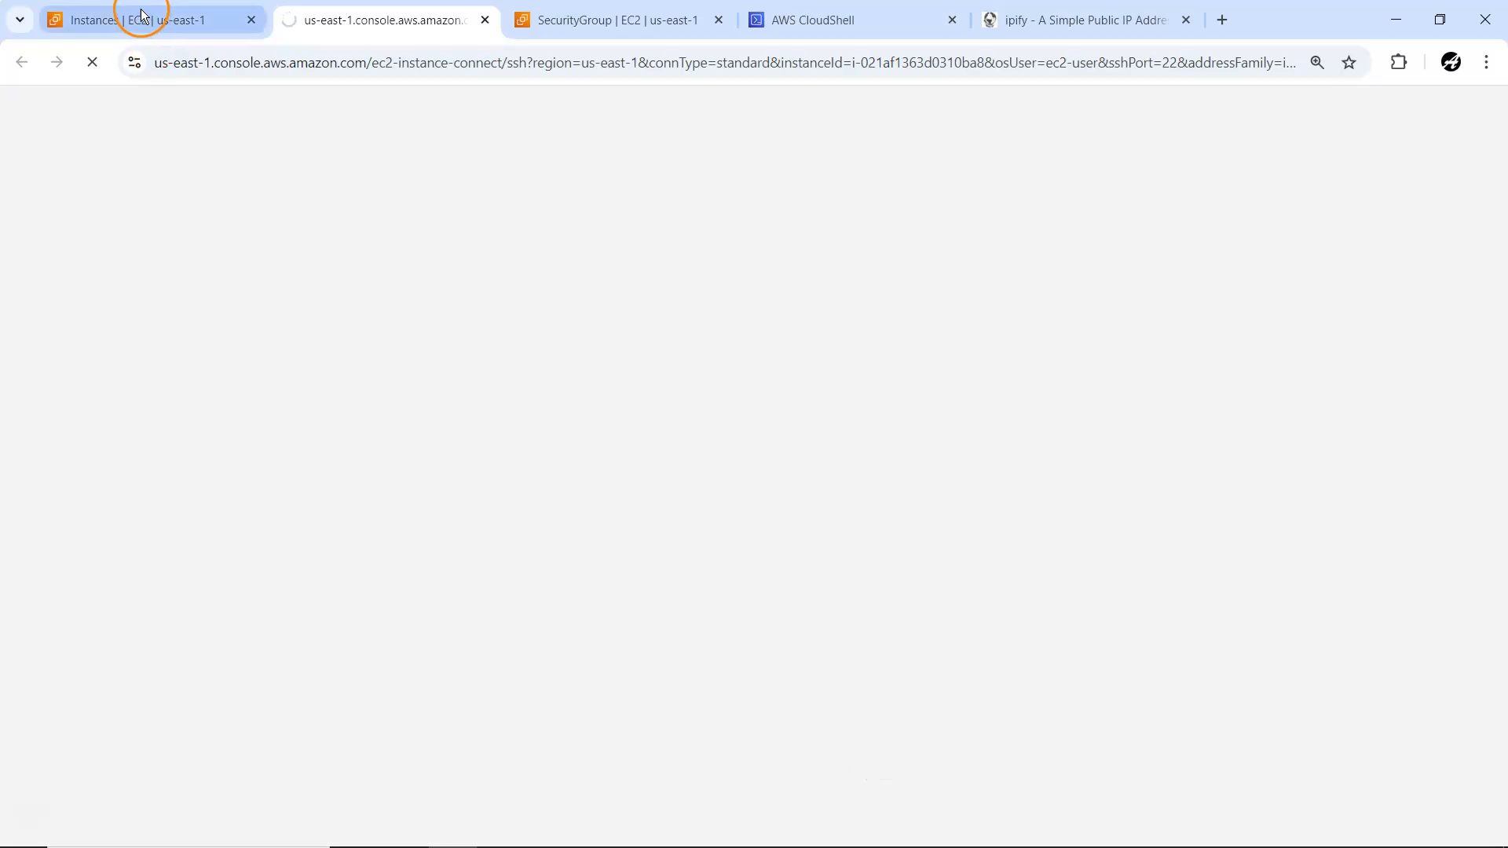
Step: Select myfirstec2 in the instance list and copy its auto-assigned public IP address
{"action": "left_click", "coordinate": [141, 20]}
{"action": "left_click", "coordinate": [337, 281]}
{"action": "left_click", "coordinate": [377, 20]}
{"action": "left_click", "coordinate": [485, 245]}
{"action": "left_click", "coordinate": [130, 19]}
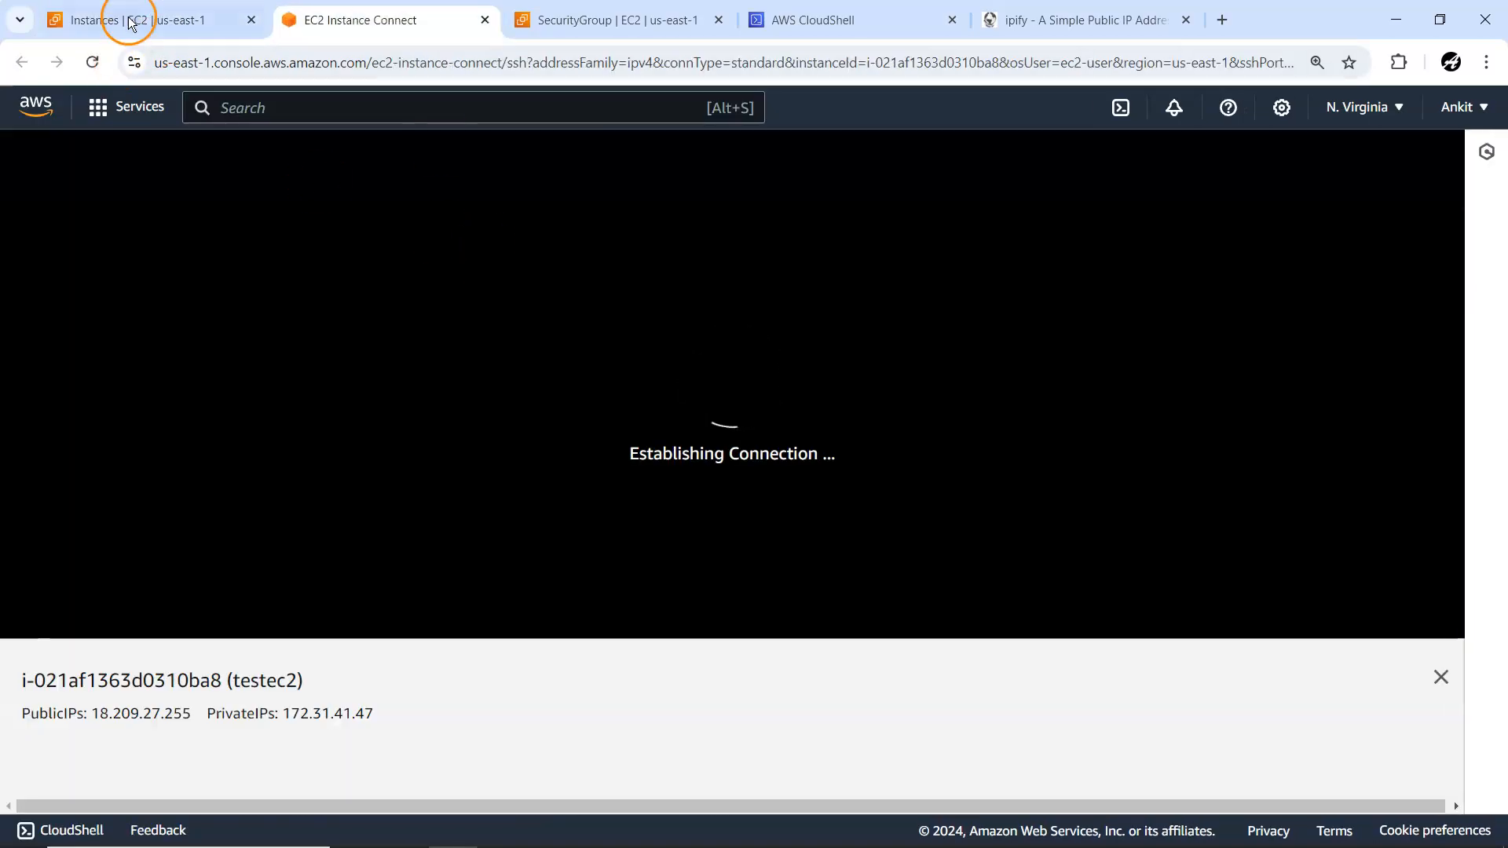
{"action": "scroll", "coordinate": [408, 642], "scroll_direction": "down", "scroll_amount": 1}
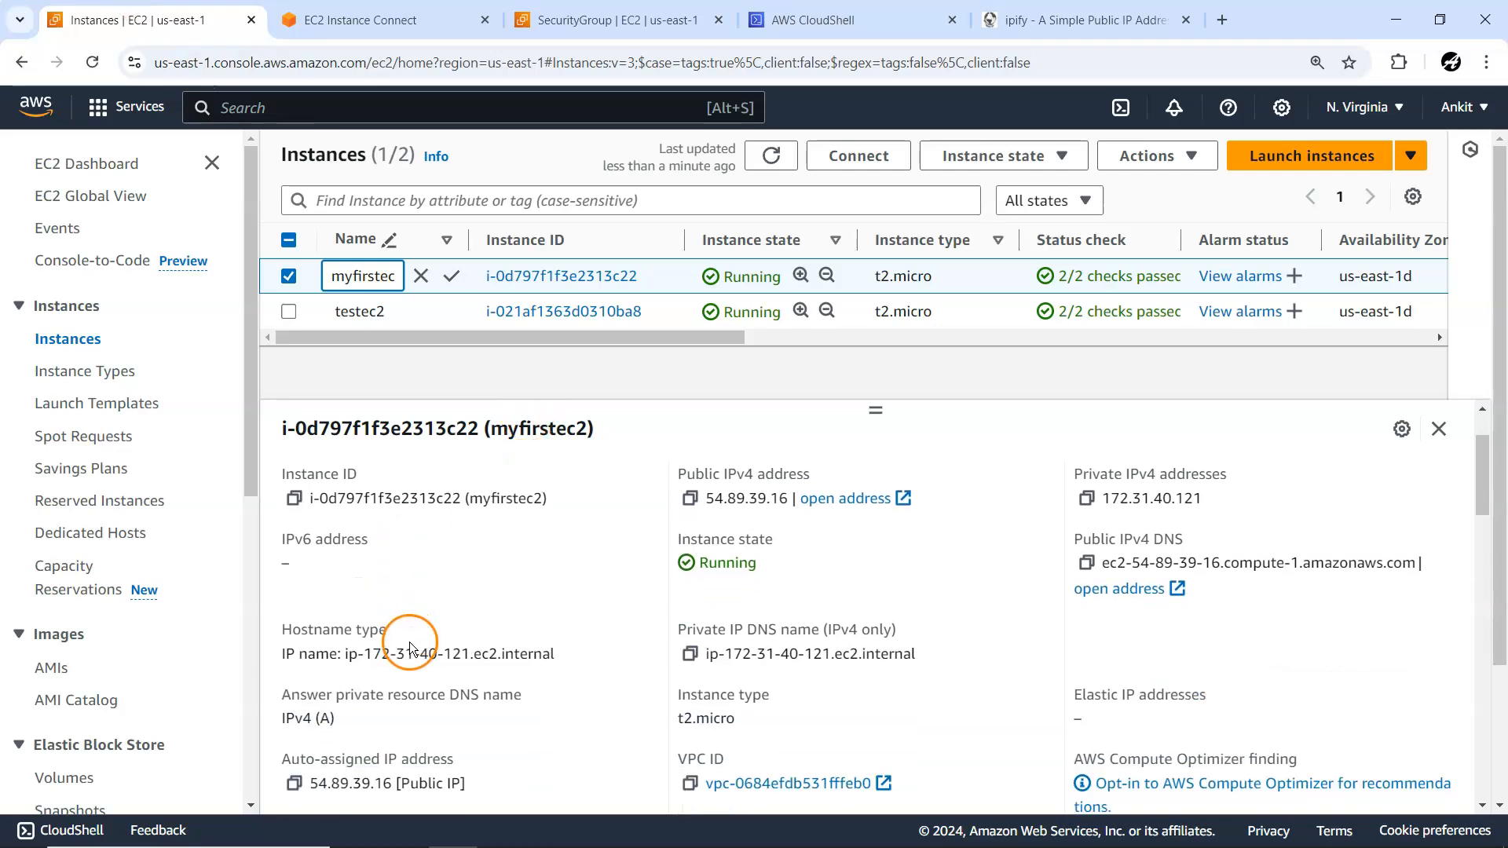
{"action": "scroll", "coordinate": [412, 642], "scroll_direction": "down", "scroll_amount": 5}
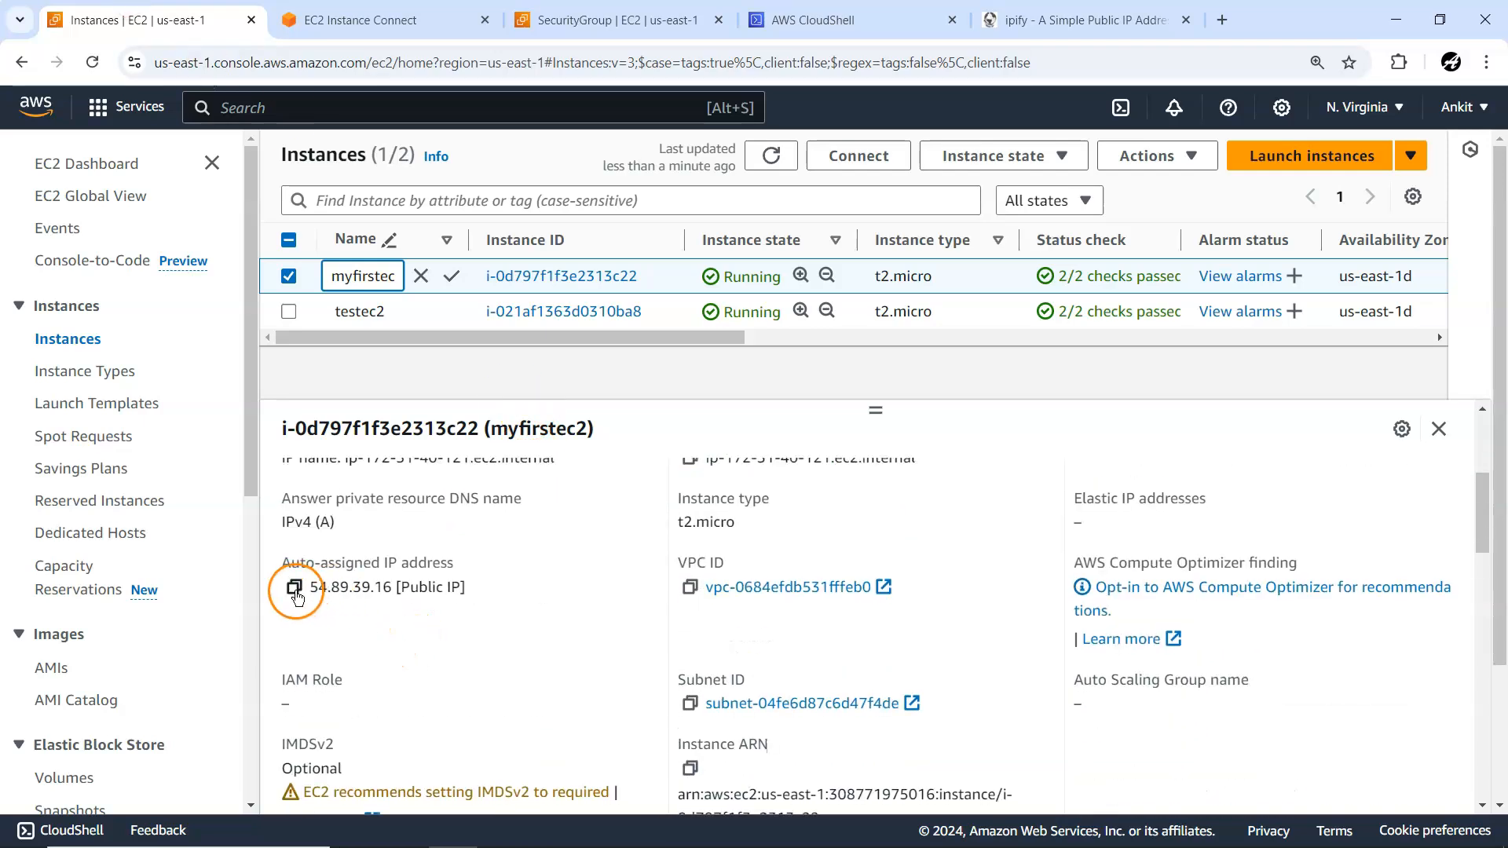
{"action": "left_click", "coordinate": [294, 589]}
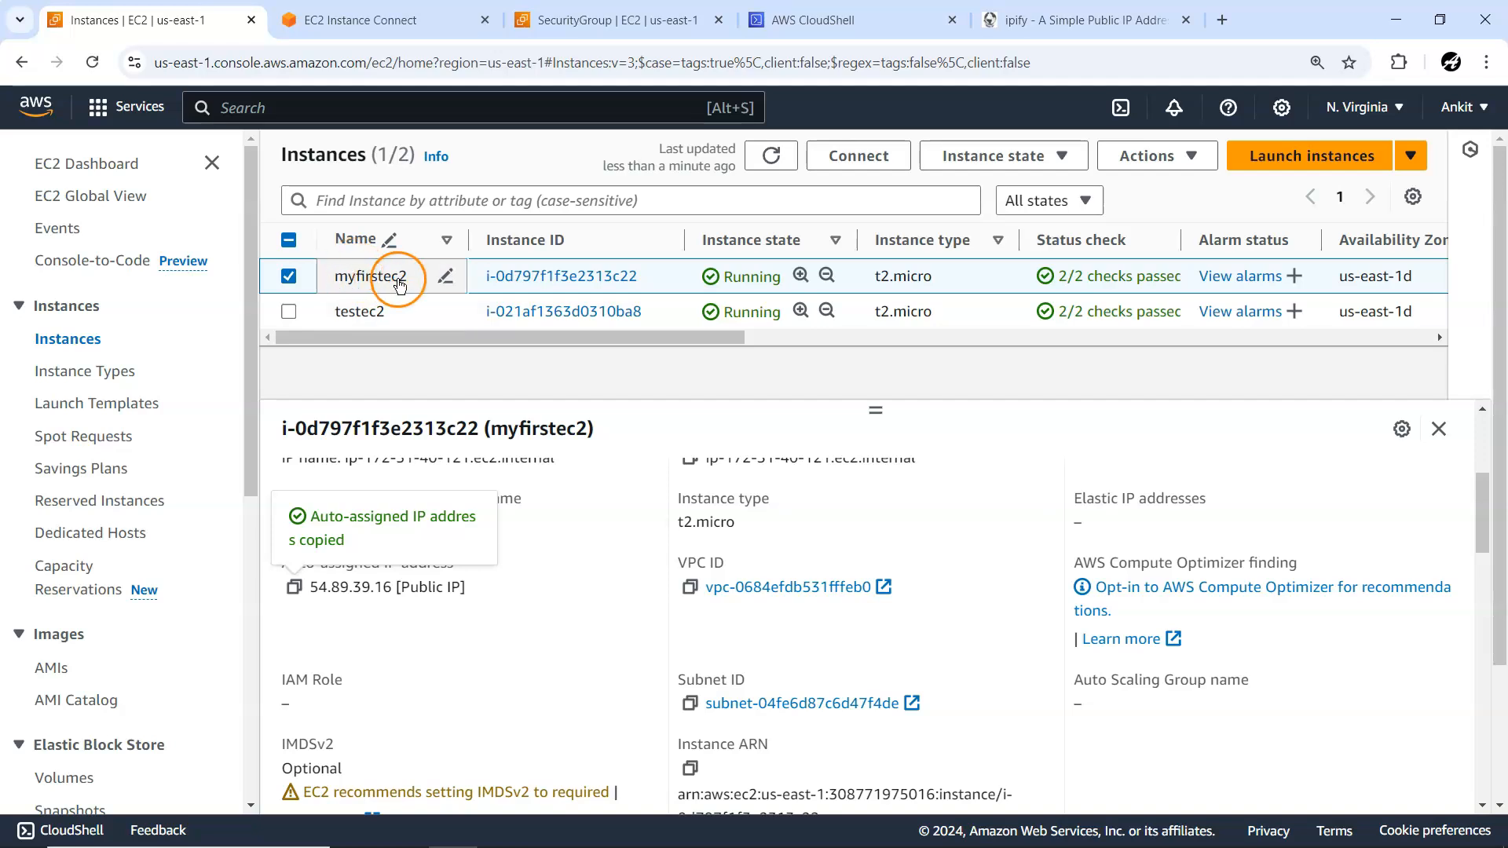
Step: Ping 54.89.39.16 from testec2's terminal, removing the stray characters pasted before the address
{"action": "left_click", "coordinate": [387, 43]}
{"action": "left_click", "coordinate": [593, 449]}
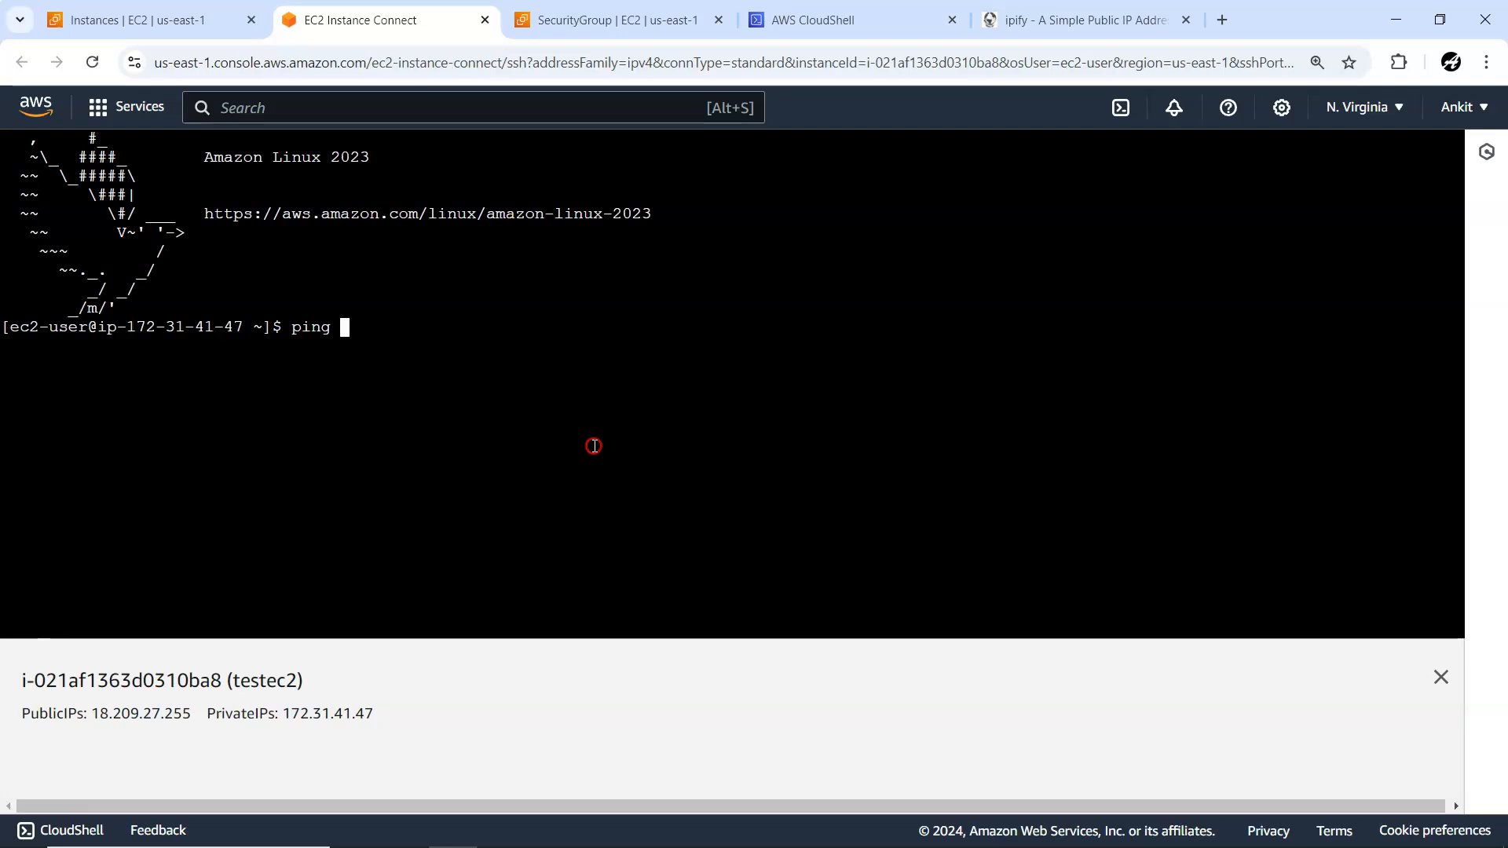
{"action": "type", "text": "ping"}
{"action": "right_click", "coordinate": [593, 446]}
{"action": "left_click", "coordinate": [615, 247]}
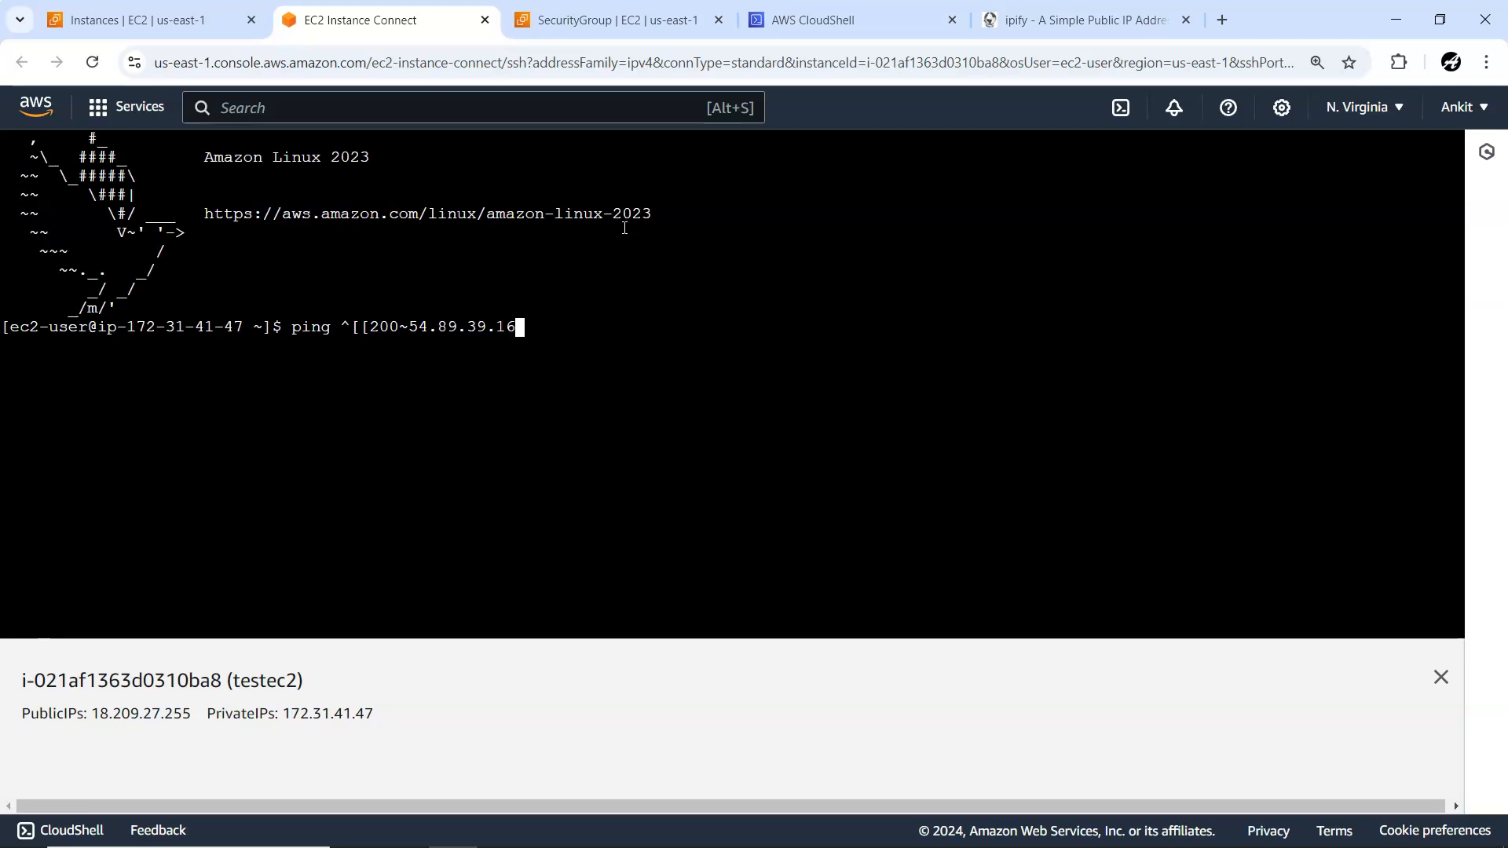
{"action": "key", "text": "BackSpace"}
{"action": "key", "text": "BackSpace"}
{"action": "key", "text": "BackSpace"}
{"action": "key", "text": "BackSpace"}
{"action": "key", "text": "BackSpace"}
{"action": "key", "text": "BackSpace"}
{"action": "key", "text": "BackSpace"}
{"action": "key", "text": "Return"}
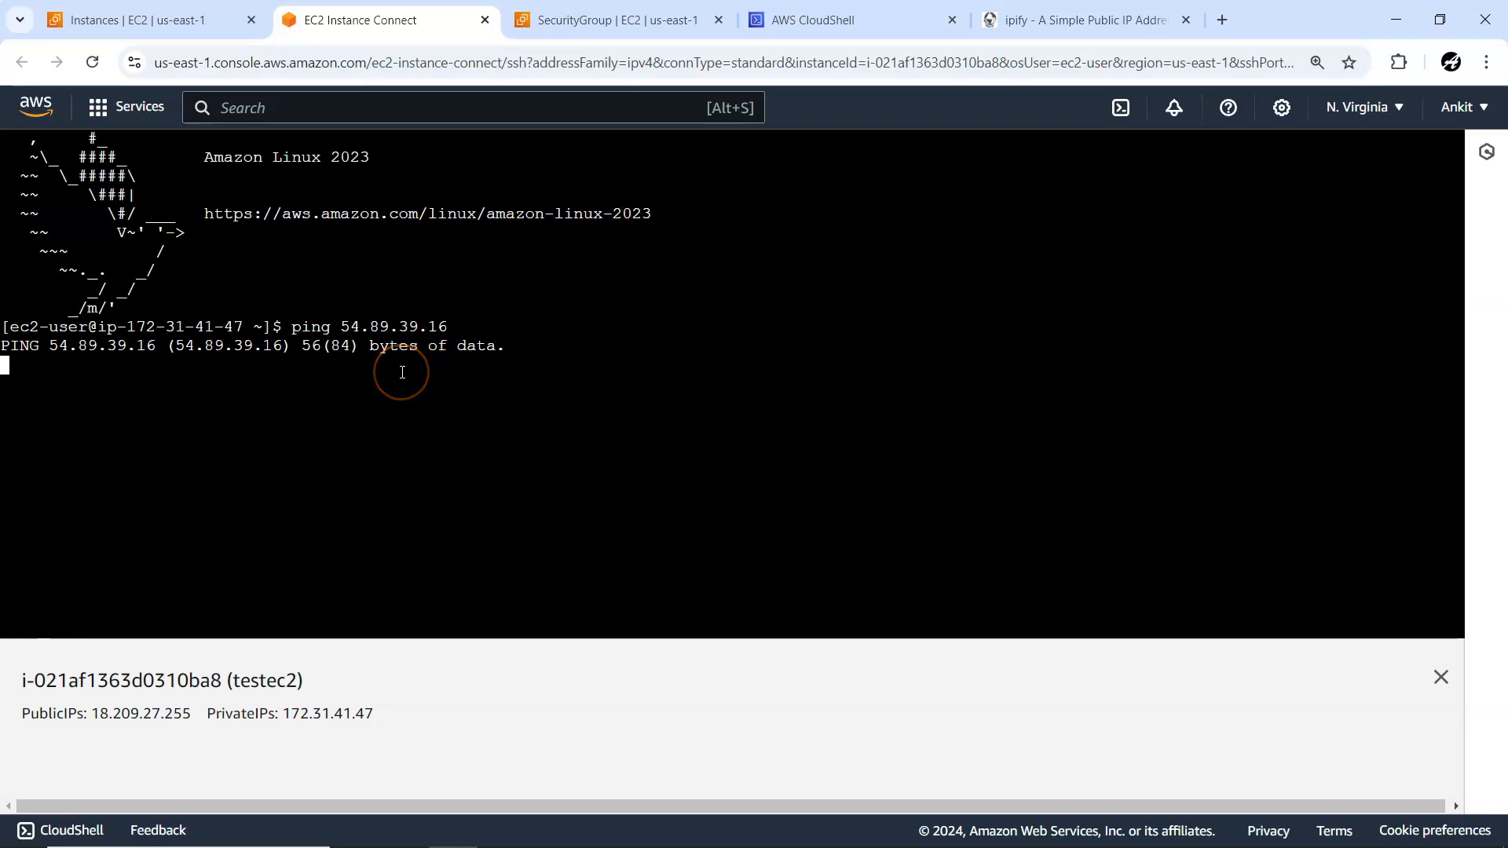
Step: Select testec2 in the instance list and copy its auto-assigned public IP address
{"action": "left_click", "coordinate": [157, 20]}
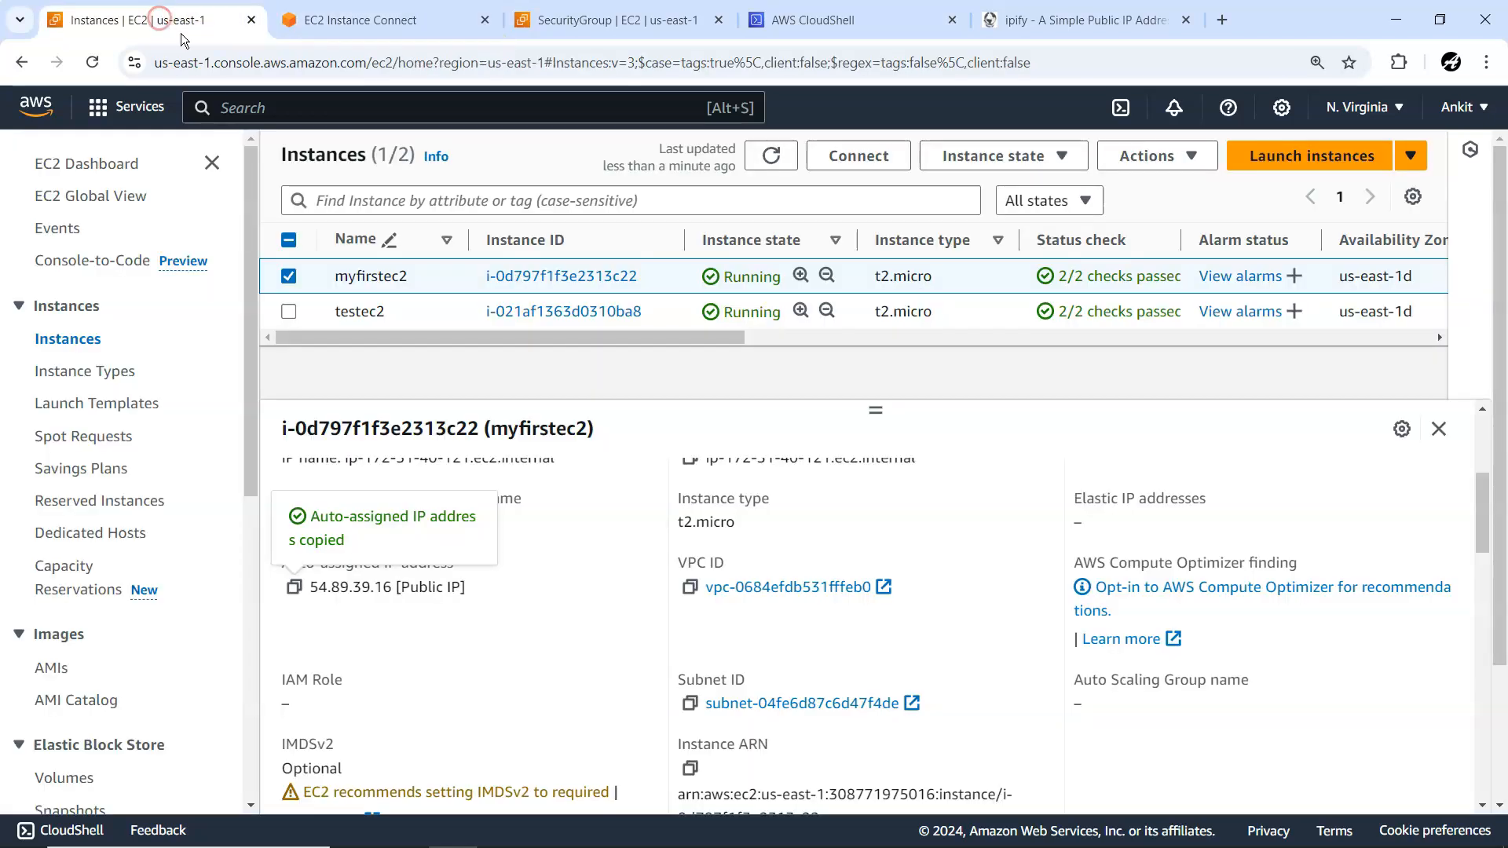
{"action": "left_click", "coordinate": [366, 313]}
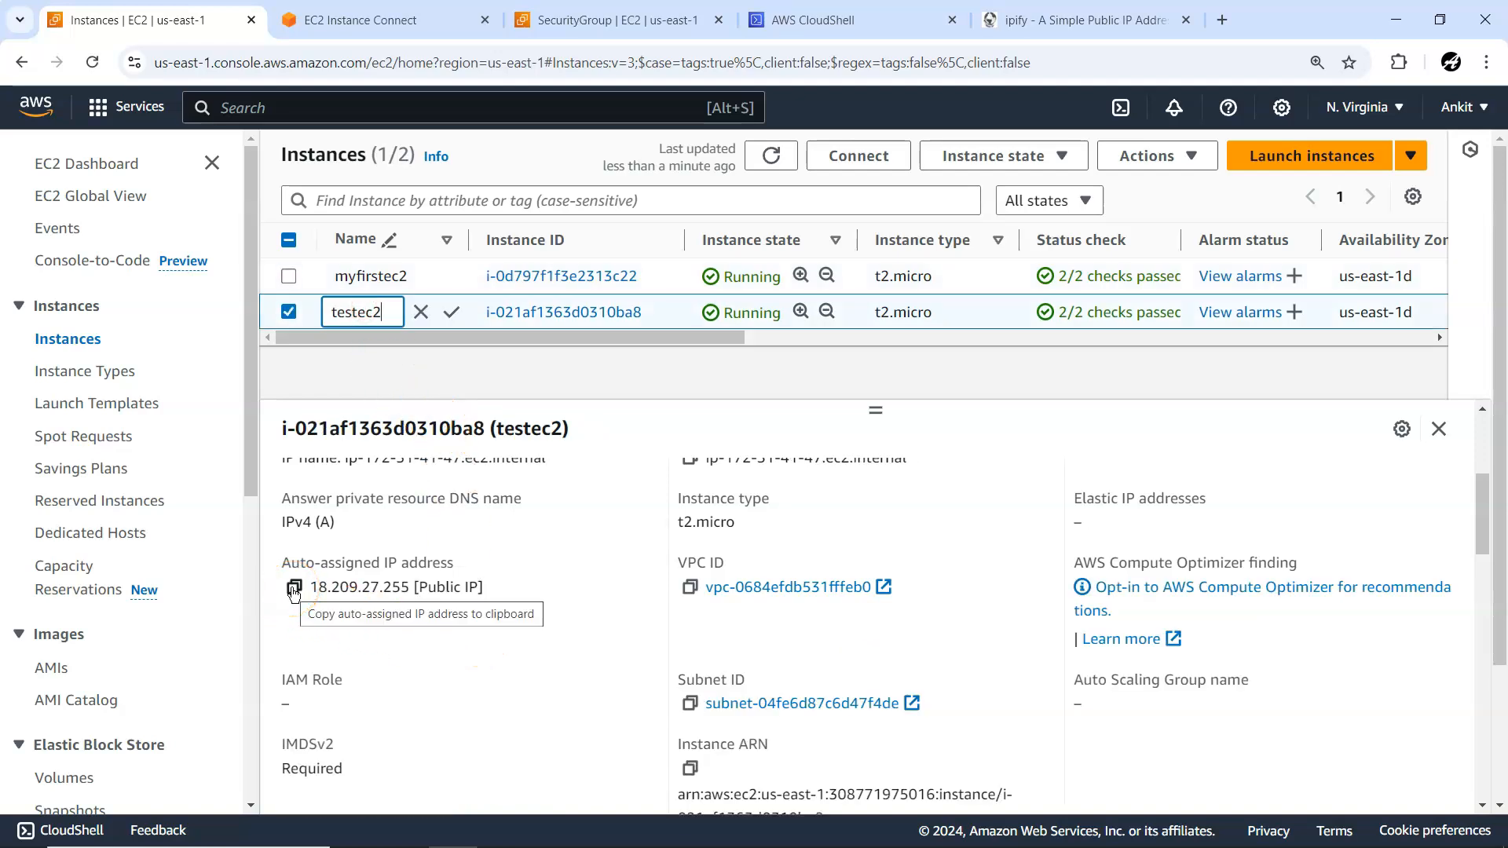
{"action": "left_click", "coordinate": [294, 589]}
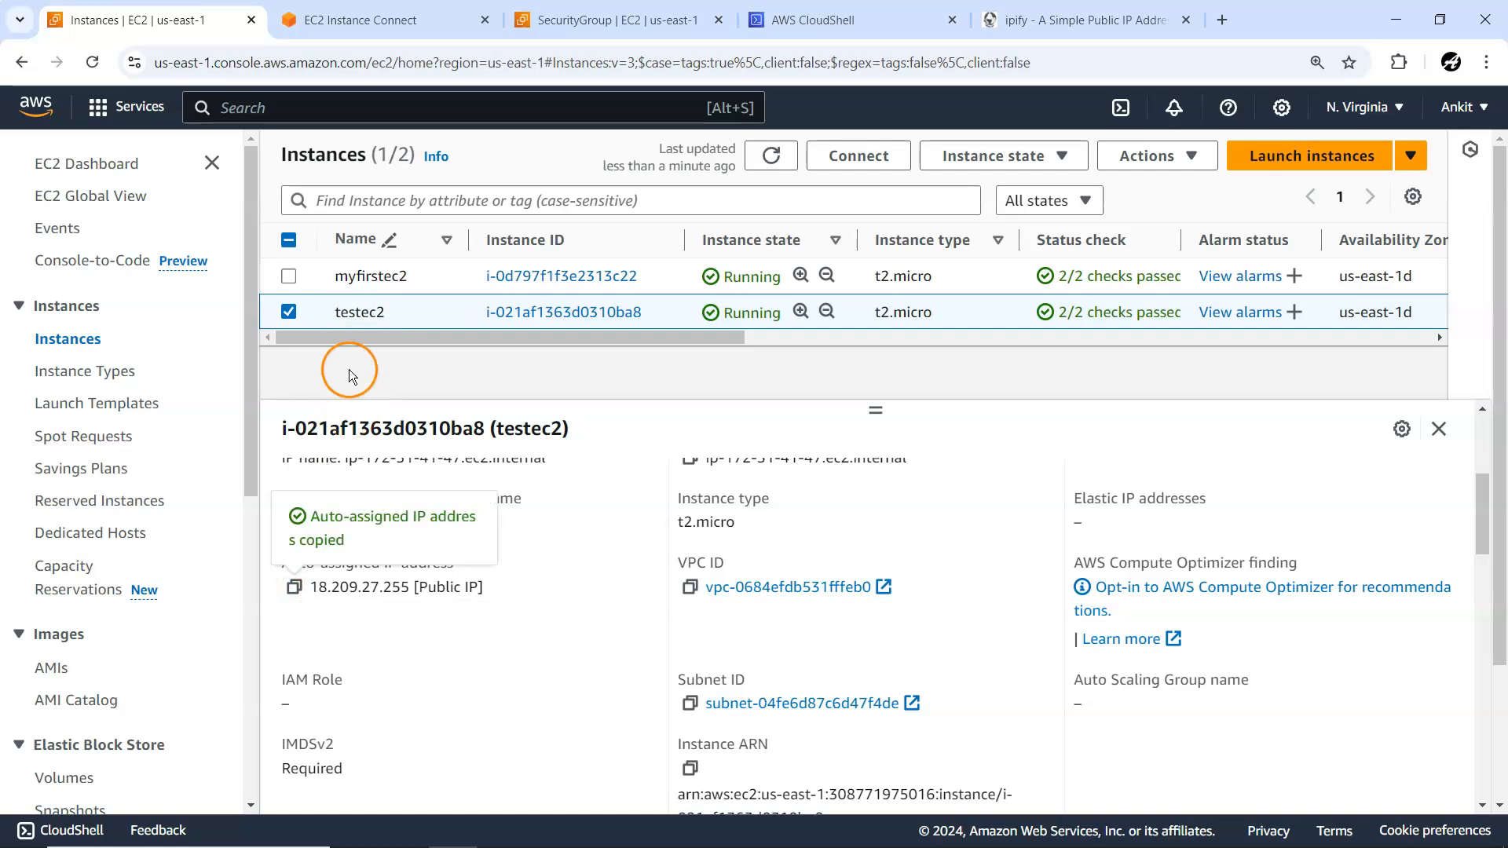
Step: Replace the source of launch-wizard-2's All ICMP - IPv4 inbound rule with 18.209.27.255/32 and save the rules
{"action": "left_click", "coordinate": [560, 19]}
{"action": "left_click", "coordinate": [1250, 654]}
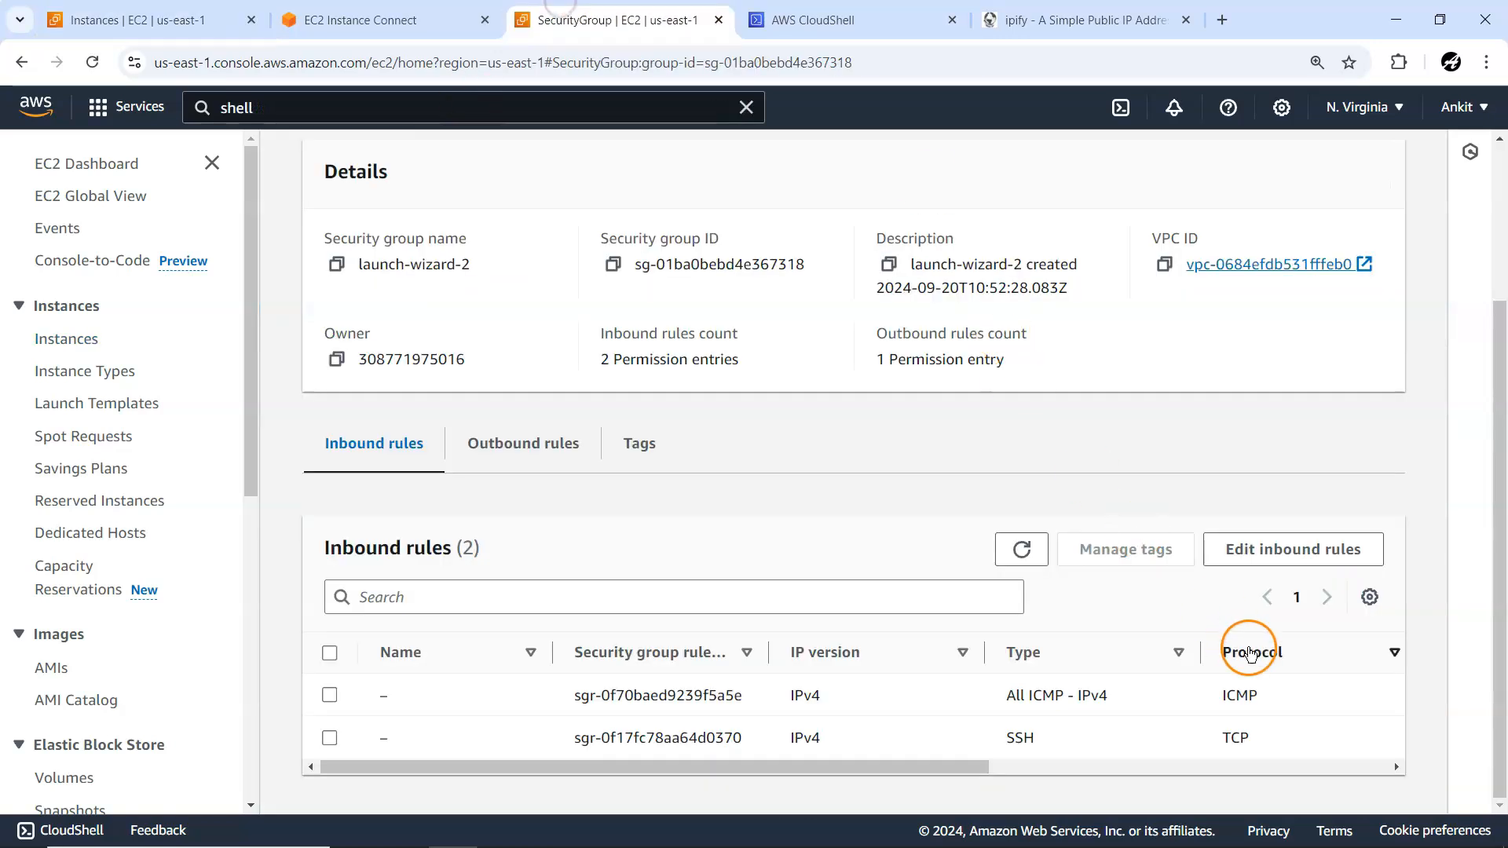
{"action": "left_click", "coordinate": [1312, 550]}
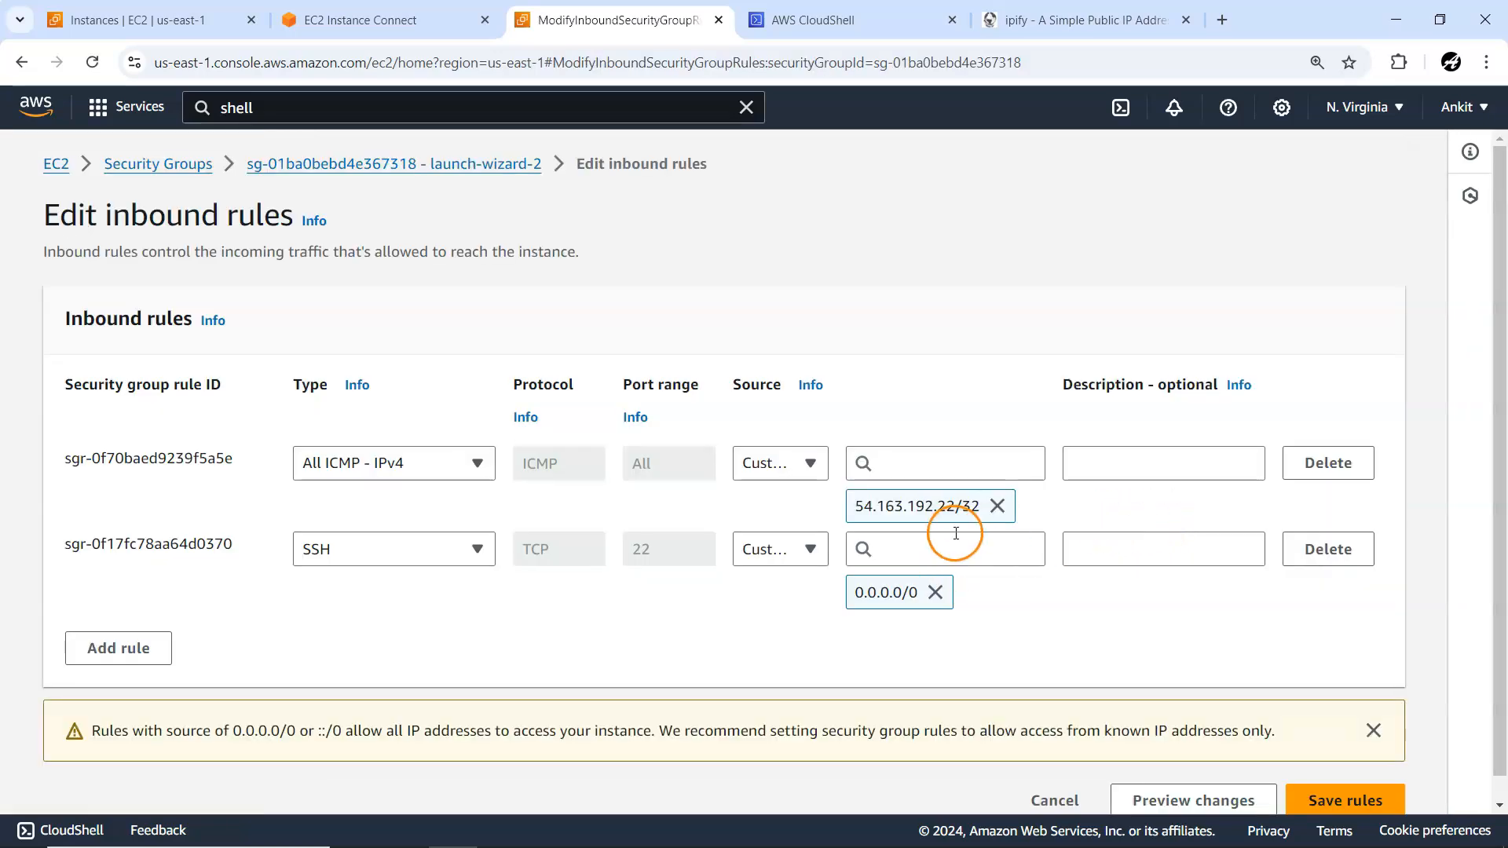
{"action": "left_click", "coordinate": [997, 506]}
{"action": "left_click", "coordinate": [934, 465]}
{"action": "key", "text": "ctrl+v"}
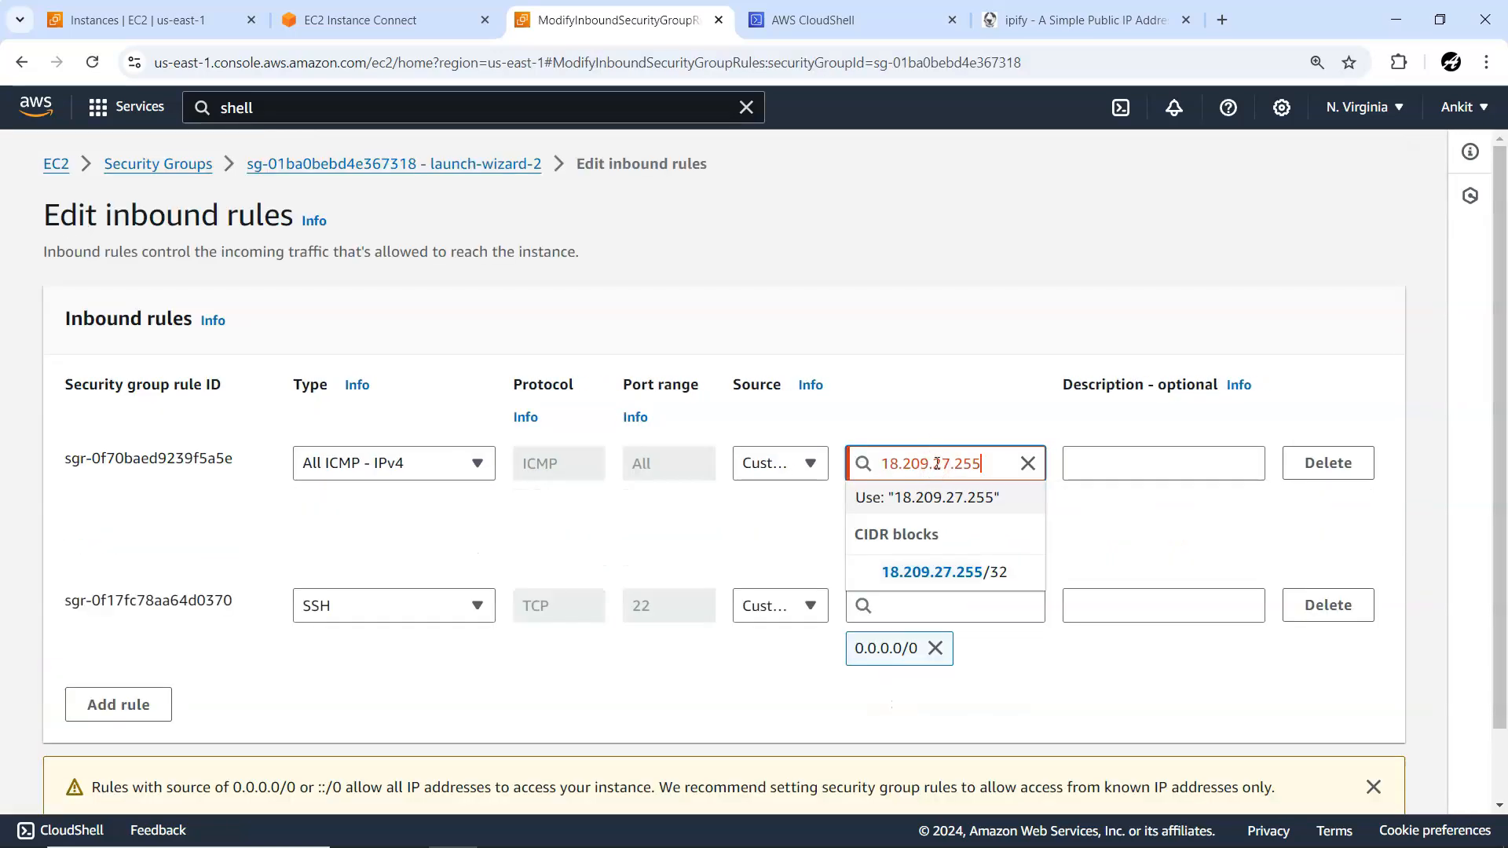
{"action": "type", "text": "/32"}
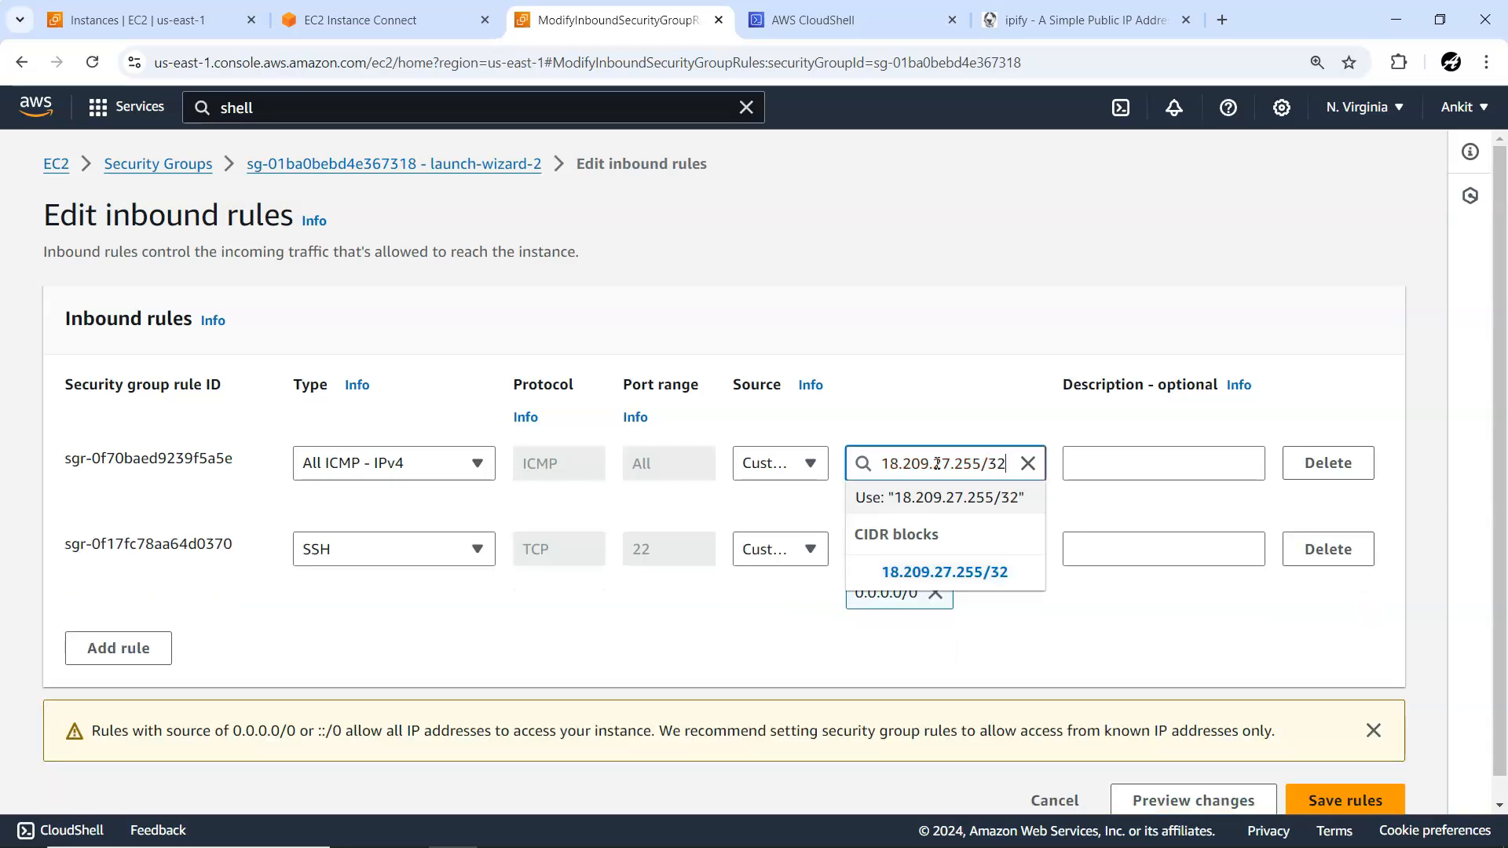
{"action": "key", "text": "Return"}
{"action": "left_click", "coordinate": [1334, 801]}
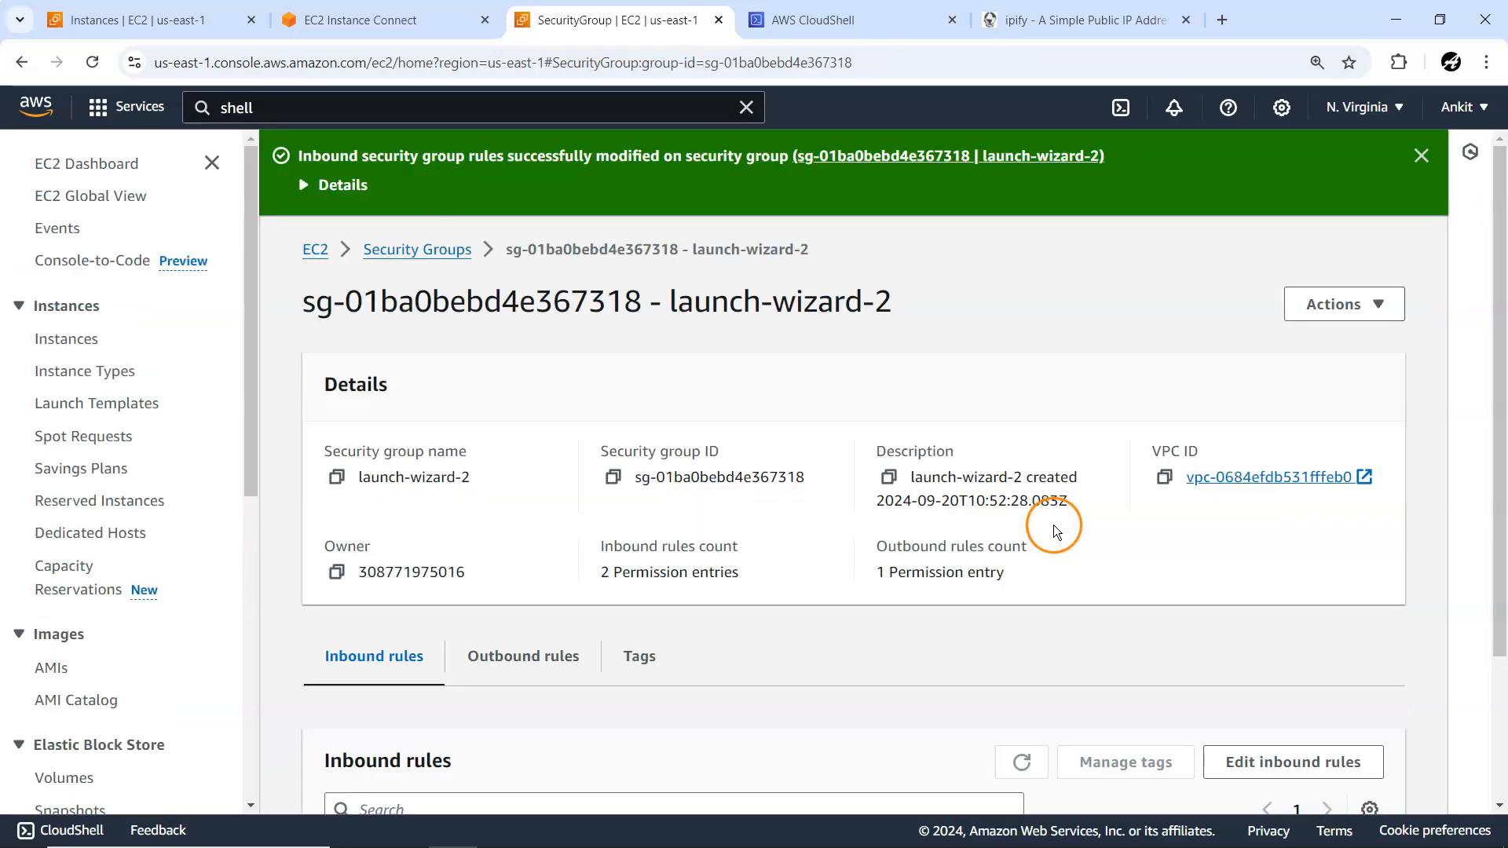
{"action": "scroll", "coordinate": [794, 633], "scroll_direction": "down", "scroll_amount": 3}
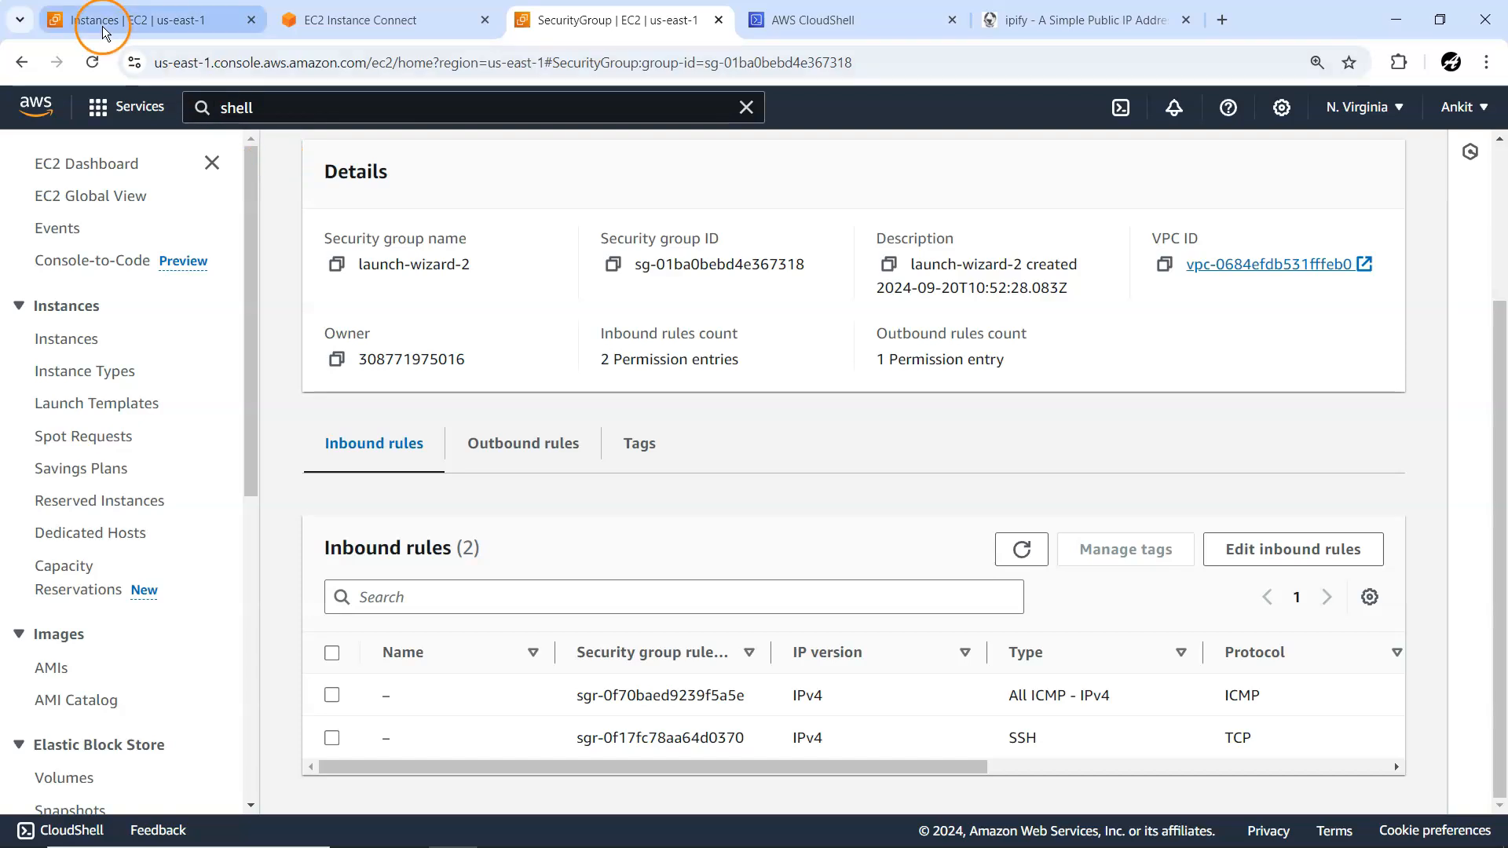
Step: Check the ping running in testec2's terminal and stop it
{"action": "left_click", "coordinate": [344, 22]}
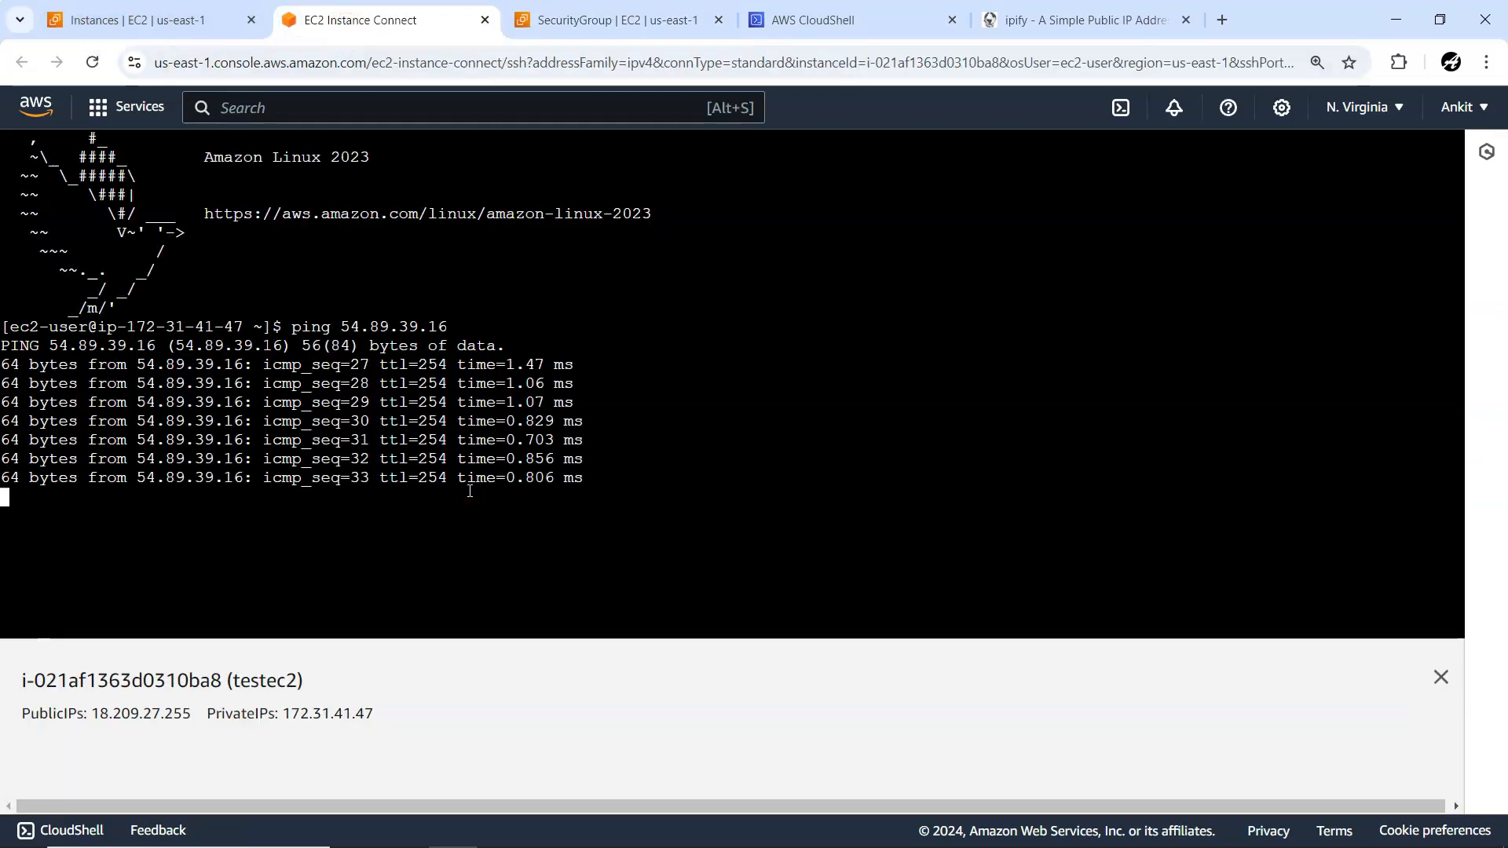
{"action": "left_click", "coordinate": [151, 21]}
{"action": "left_click", "coordinate": [327, 20]}
{"action": "left_click", "coordinate": [416, 537]}
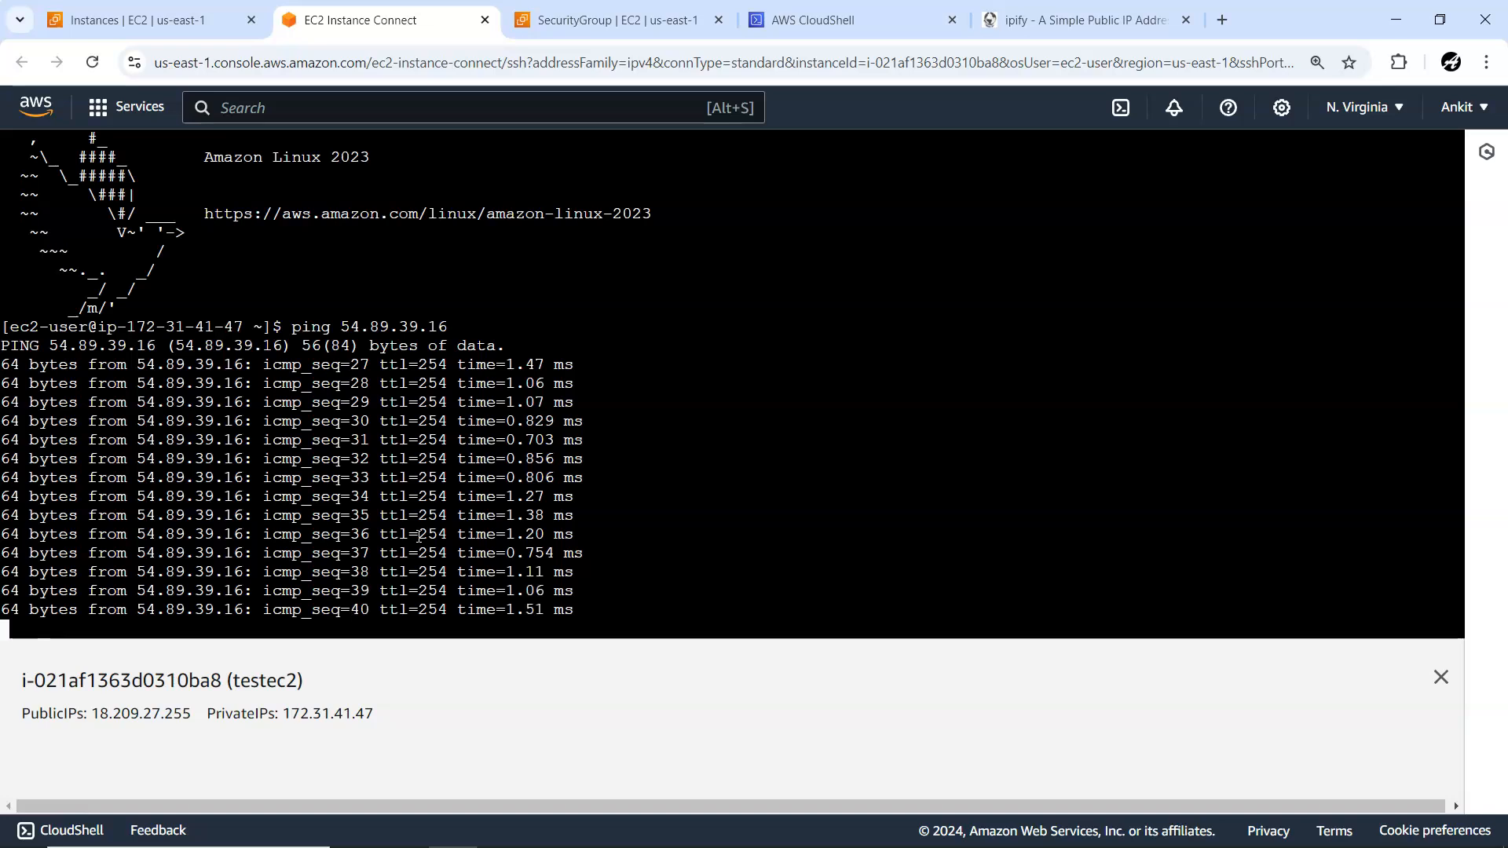
{"action": "key", "text": "ctrl+c"}
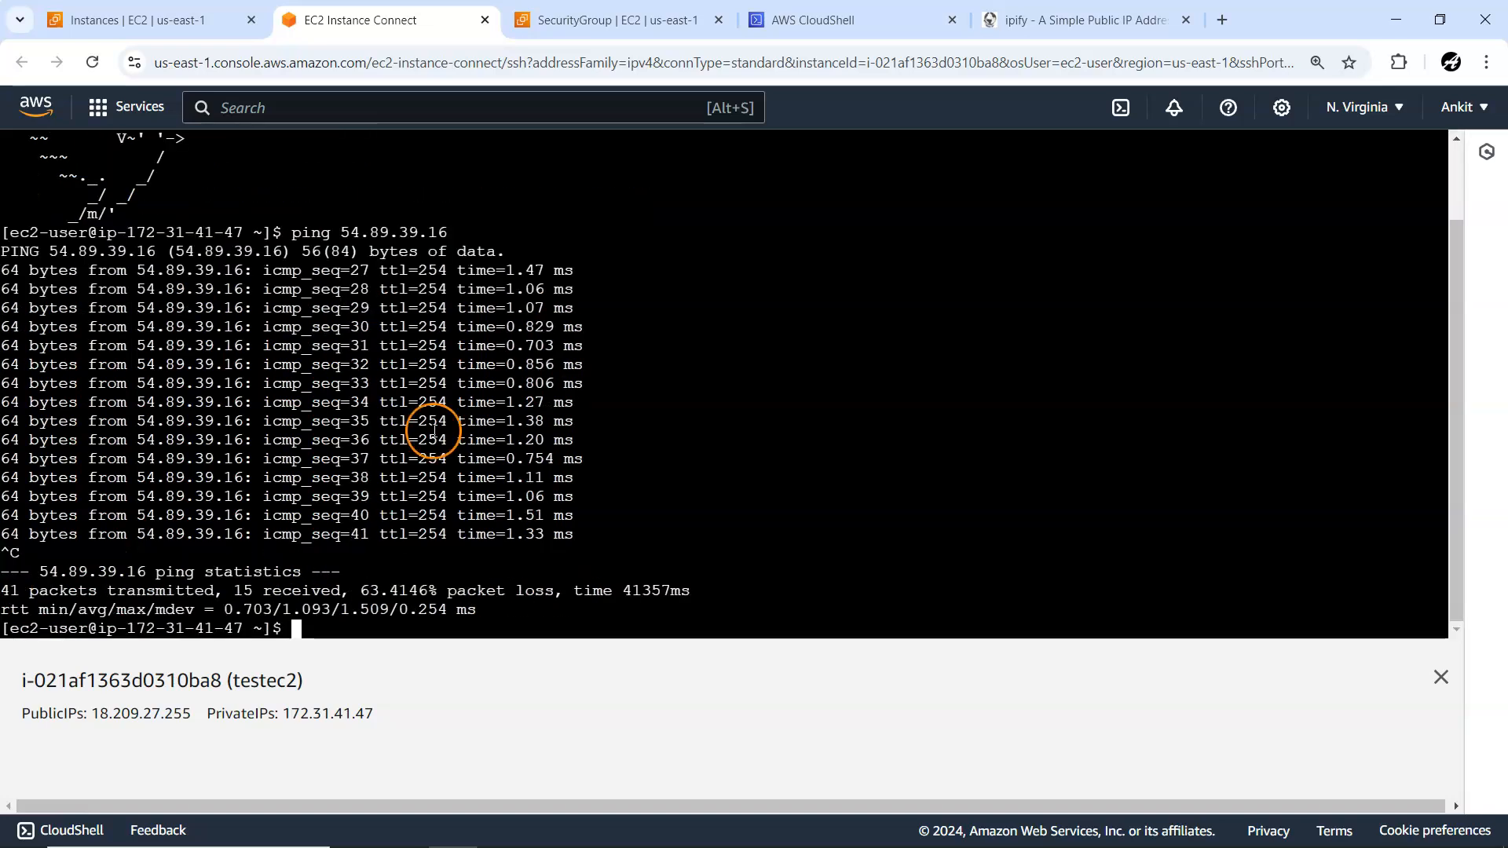
Step: Review the two instances, the security group's inbound rules and the ping output in testec2's terminal
{"action": "left_click", "coordinate": [116, 20]}
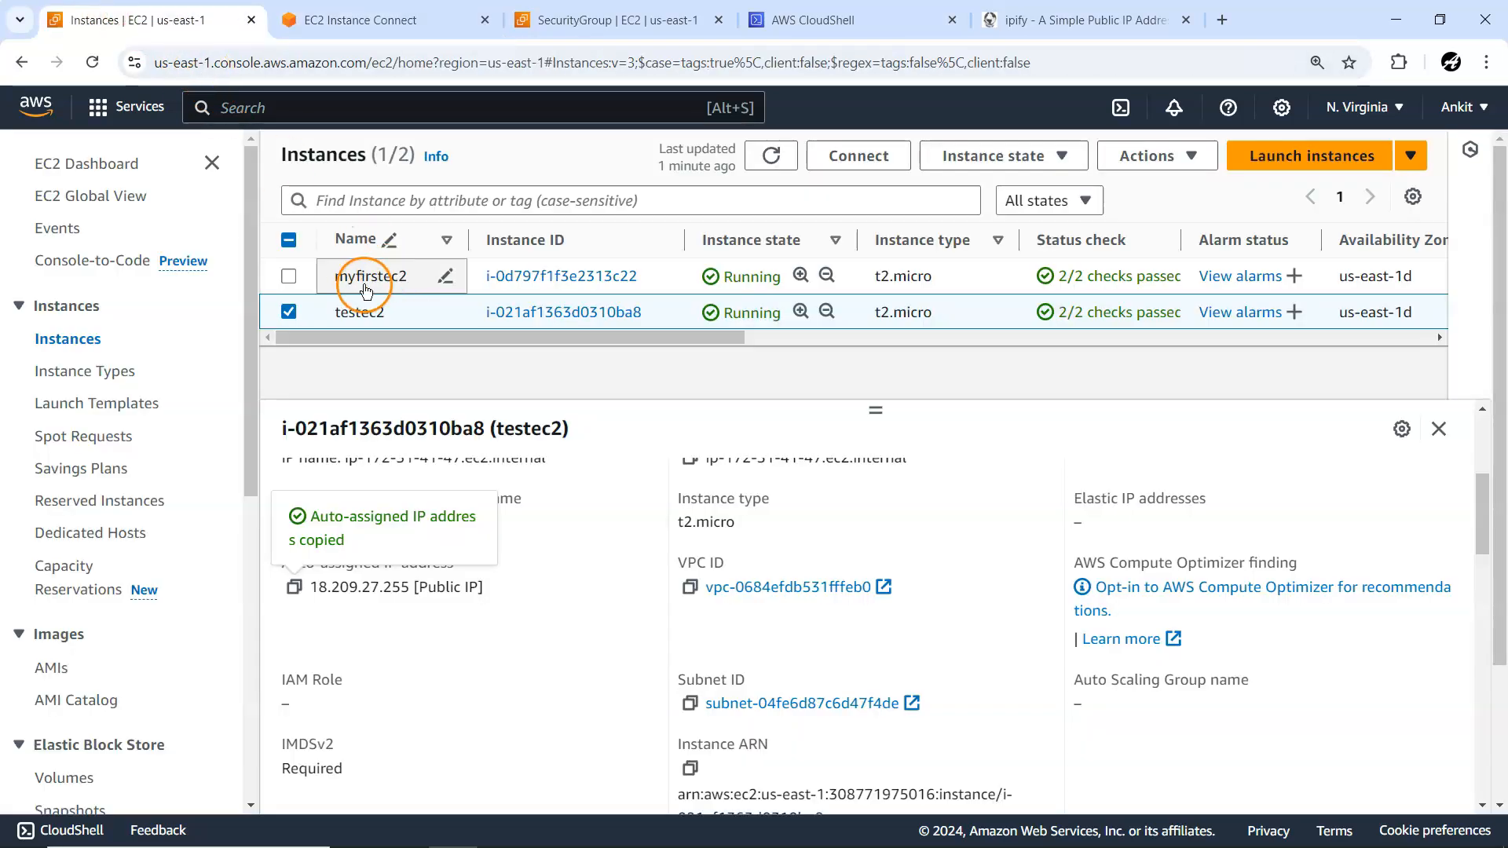
{"action": "left_click", "coordinate": [618, 21]}
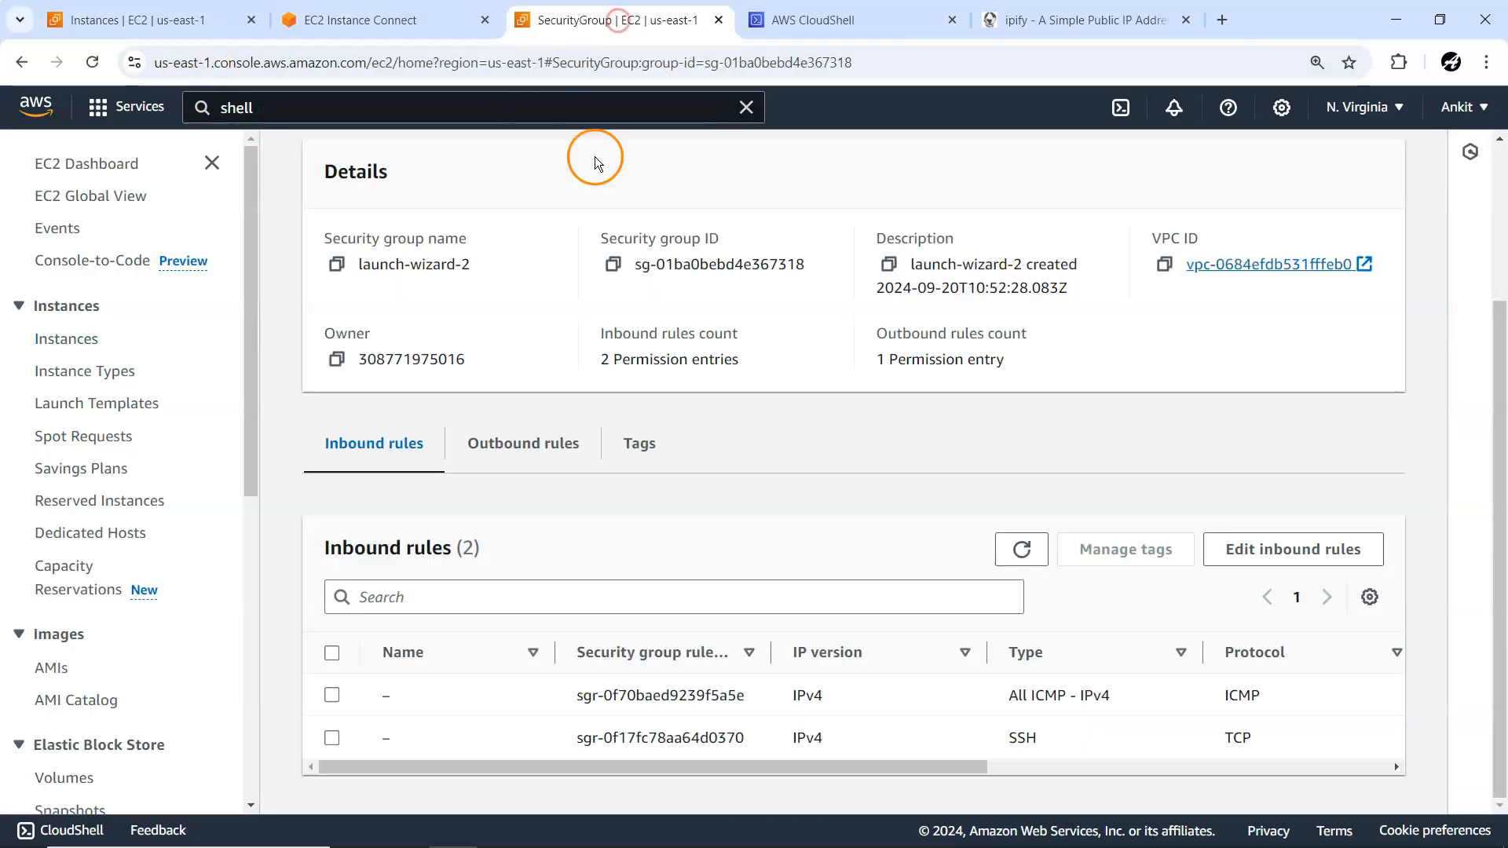
{"action": "left_click_drag", "start_coordinate": [902, 771], "coordinate": [670, 543]}
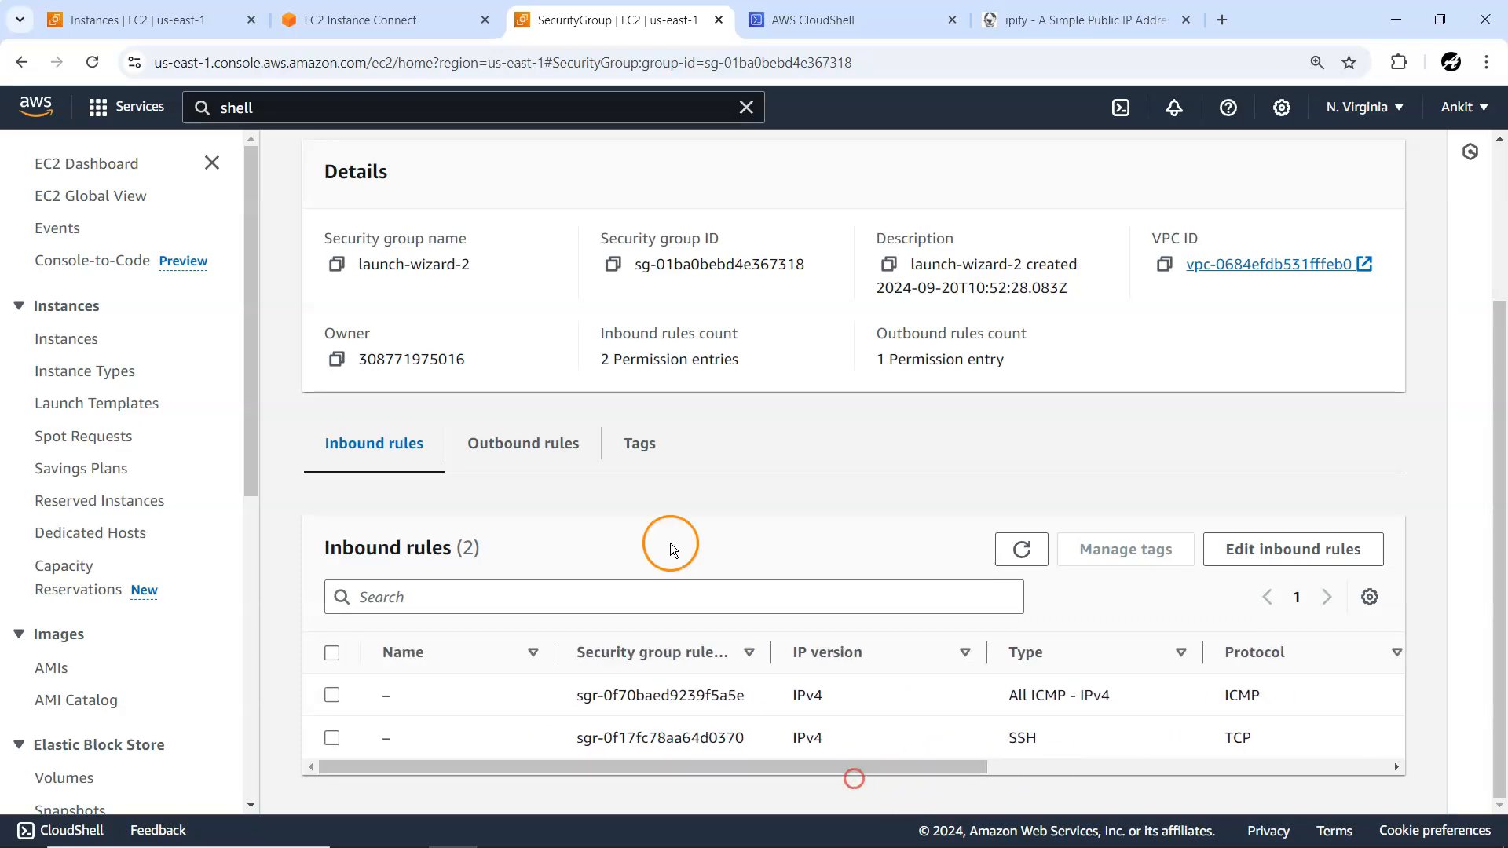
{"action": "left_click", "coordinate": [110, 22]}
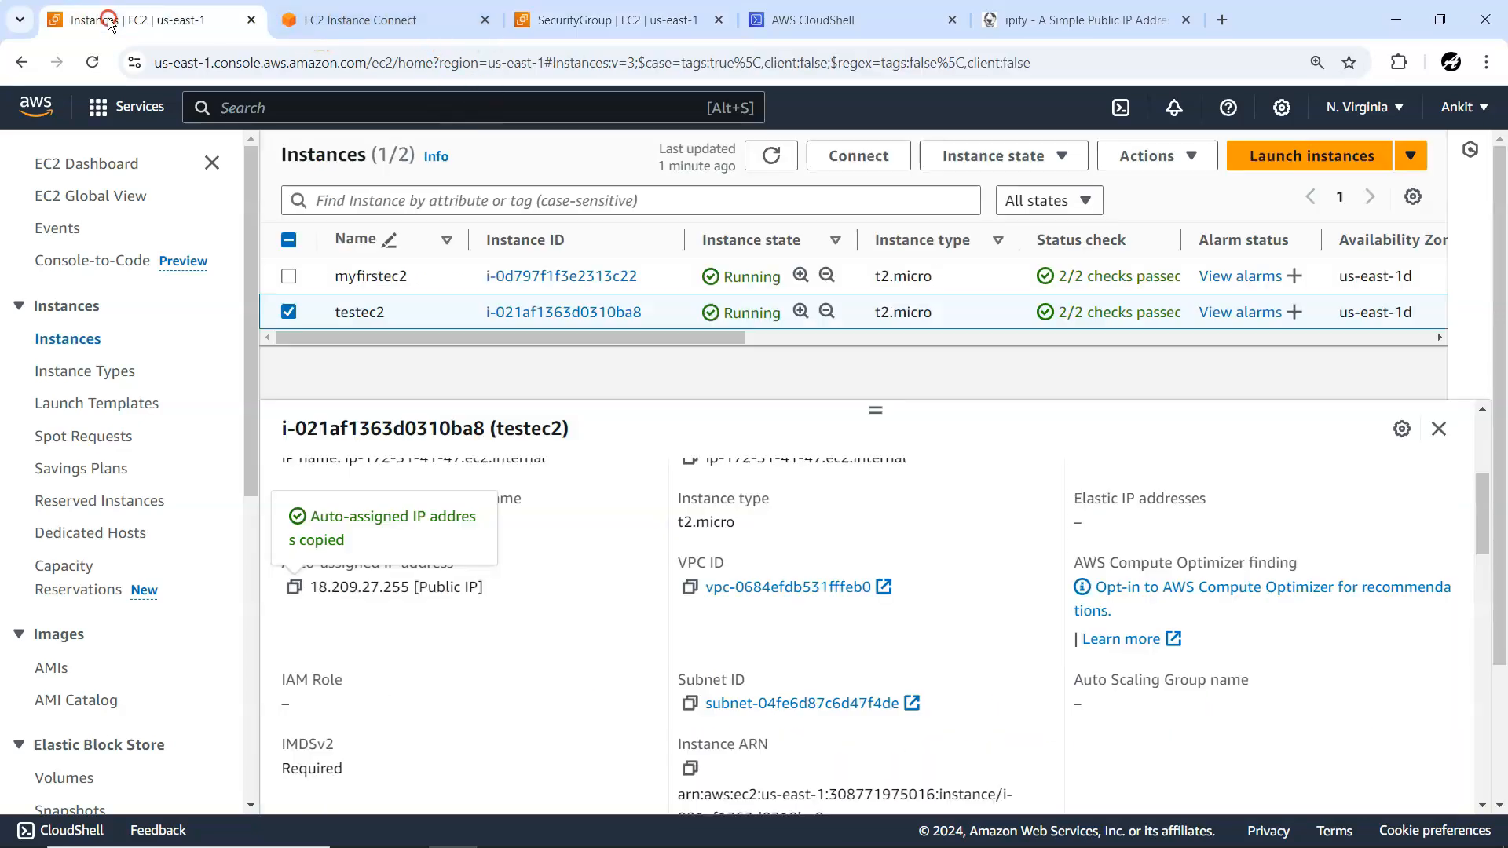
{"action": "left_click", "coordinate": [334, 20]}
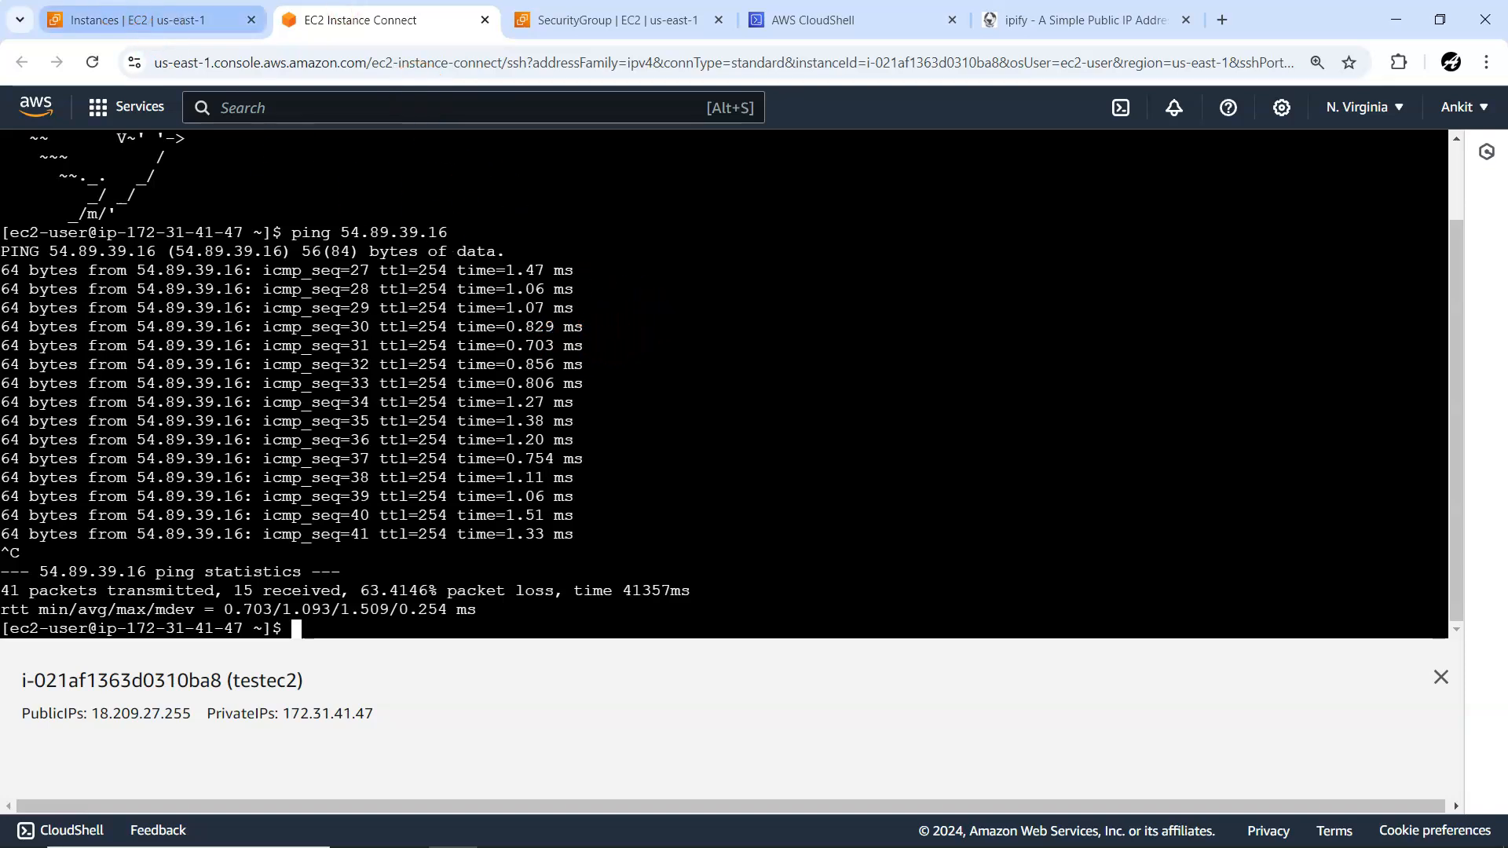
Step: Open an EC2 Instance Connect session to myfirstec2 over its public IPv4 address as ec2-user
{"action": "left_click", "coordinate": [110, 20]}
{"action": "left_click", "coordinate": [370, 279]}
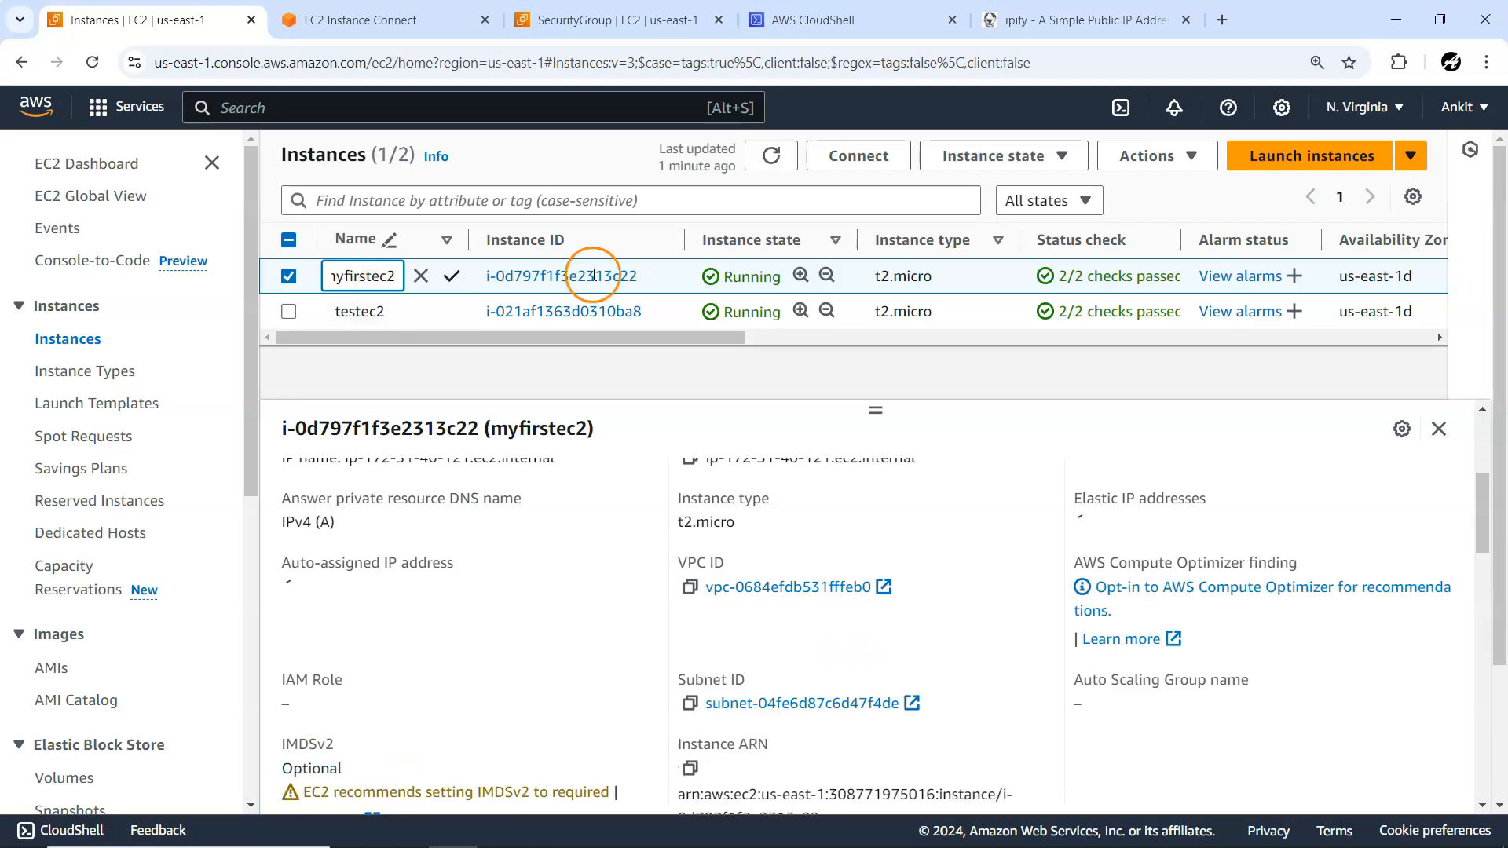
{"action": "scroll", "coordinate": [527, 587], "scroll_direction": "down", "scroll_amount": 10}
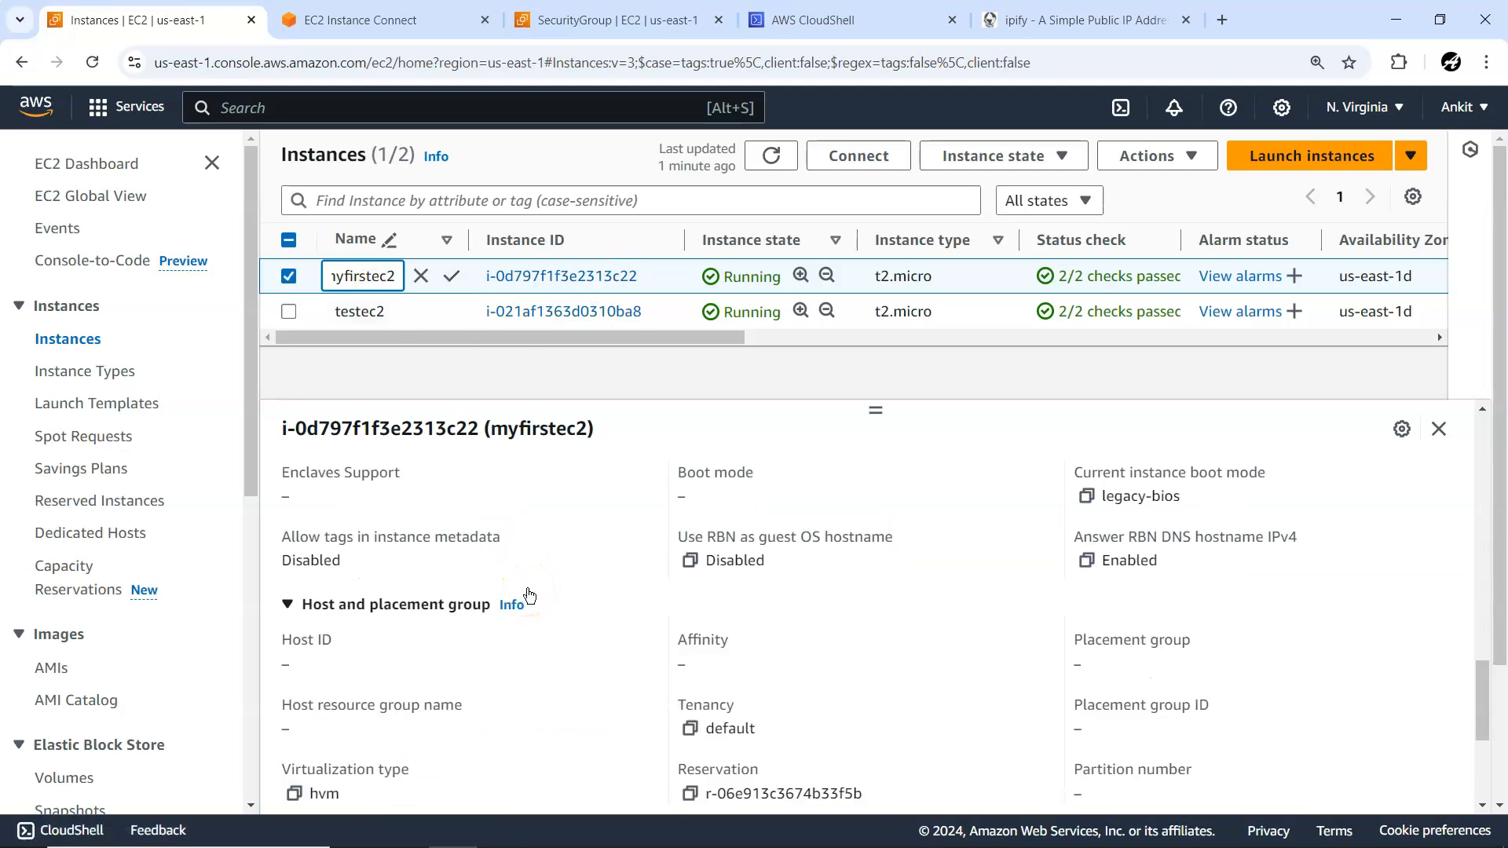
{"action": "scroll", "coordinate": [527, 587], "scroll_direction": "up", "scroll_amount": 10}
{"action": "left_click", "coordinate": [870, 154]}
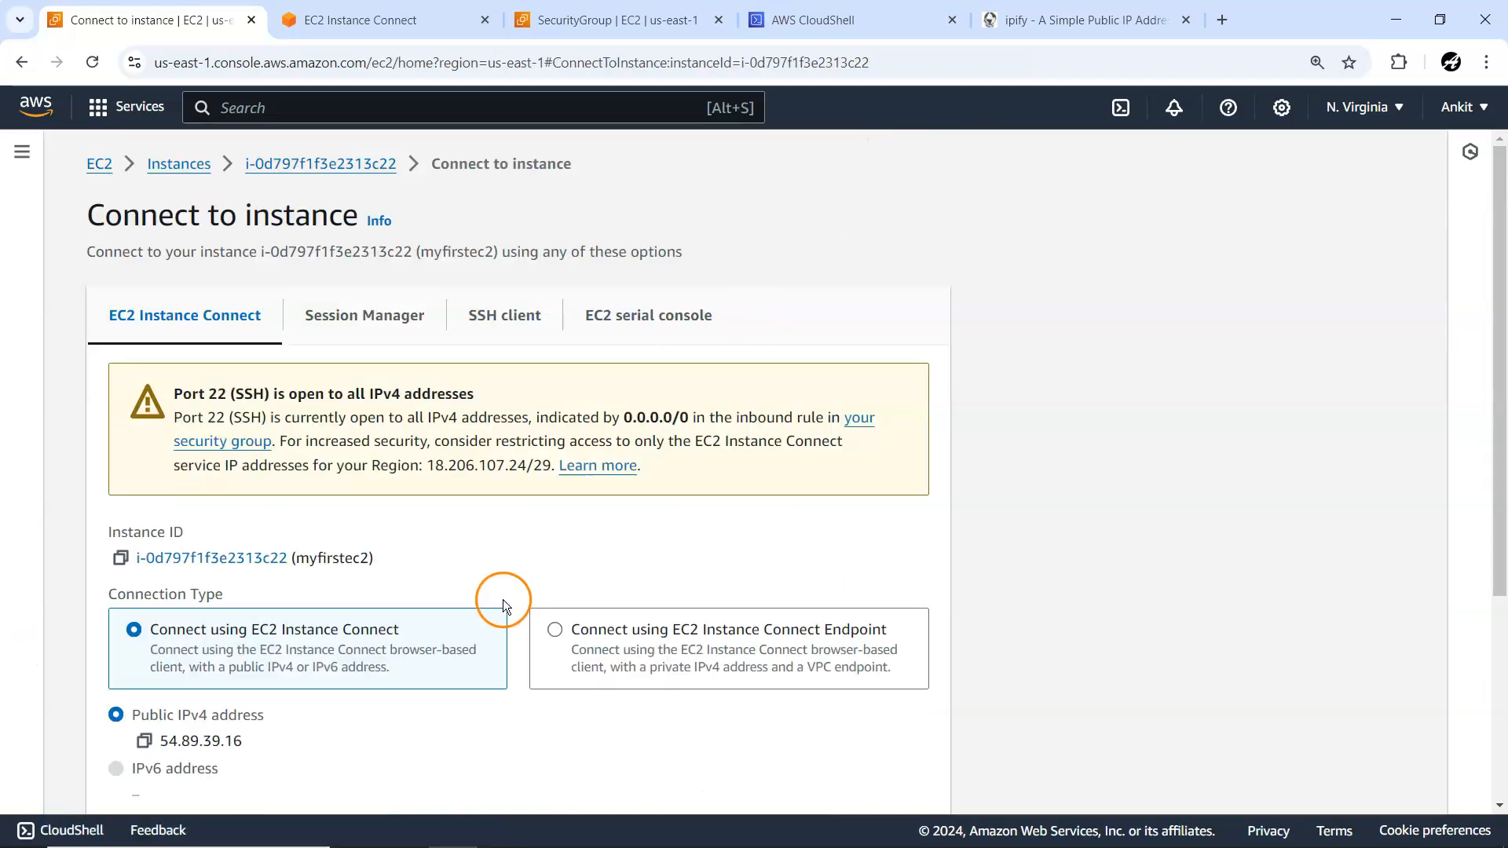
{"action": "scroll", "coordinate": [503, 600], "scroll_direction": "down", "scroll_amount": 5}
{"action": "left_click", "coordinate": [893, 778]}
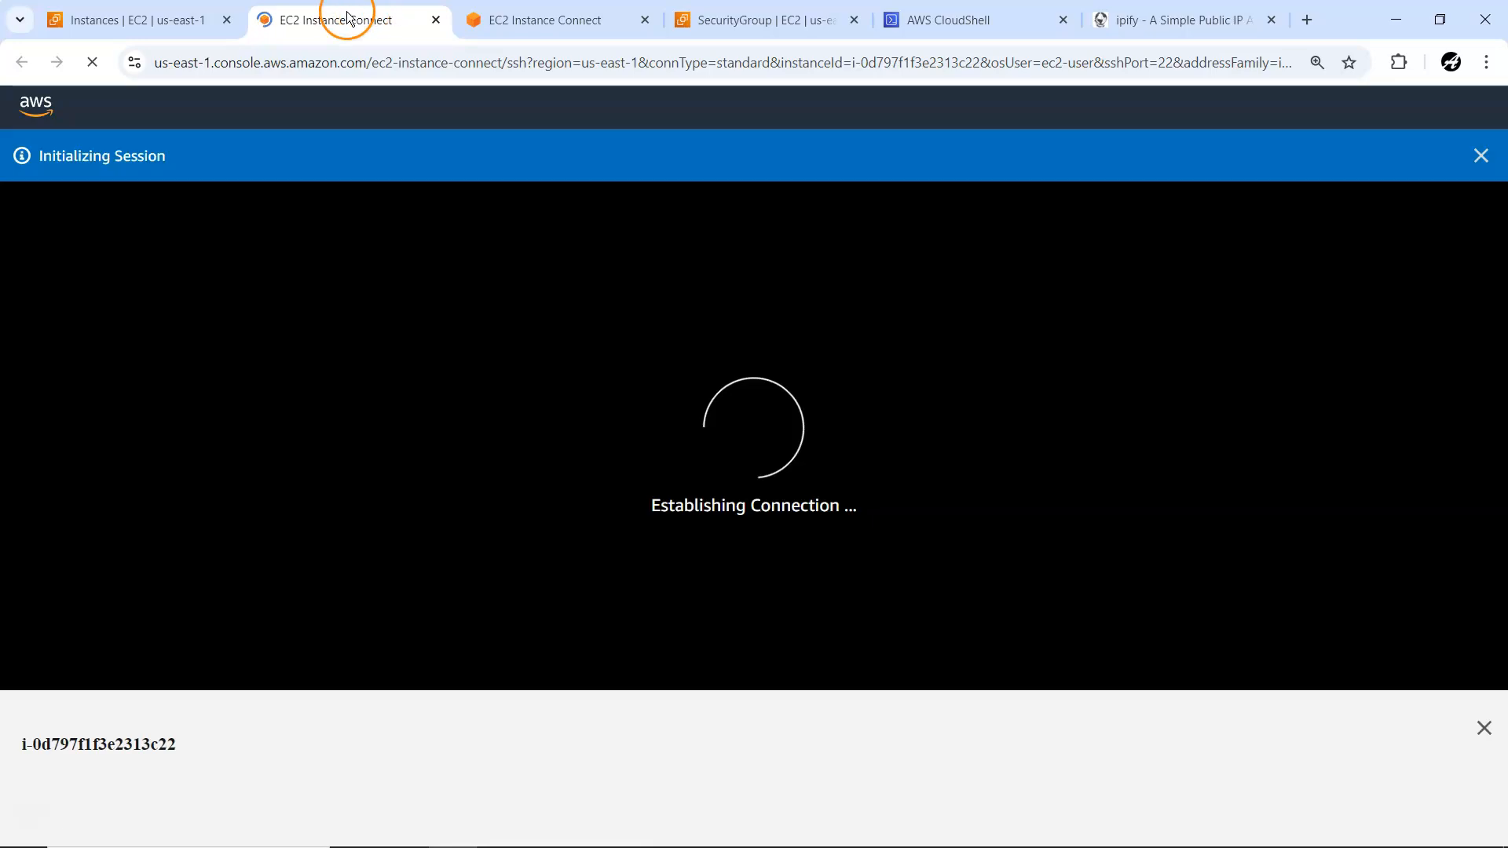
{"action": "left_click", "coordinate": [567, 17]}
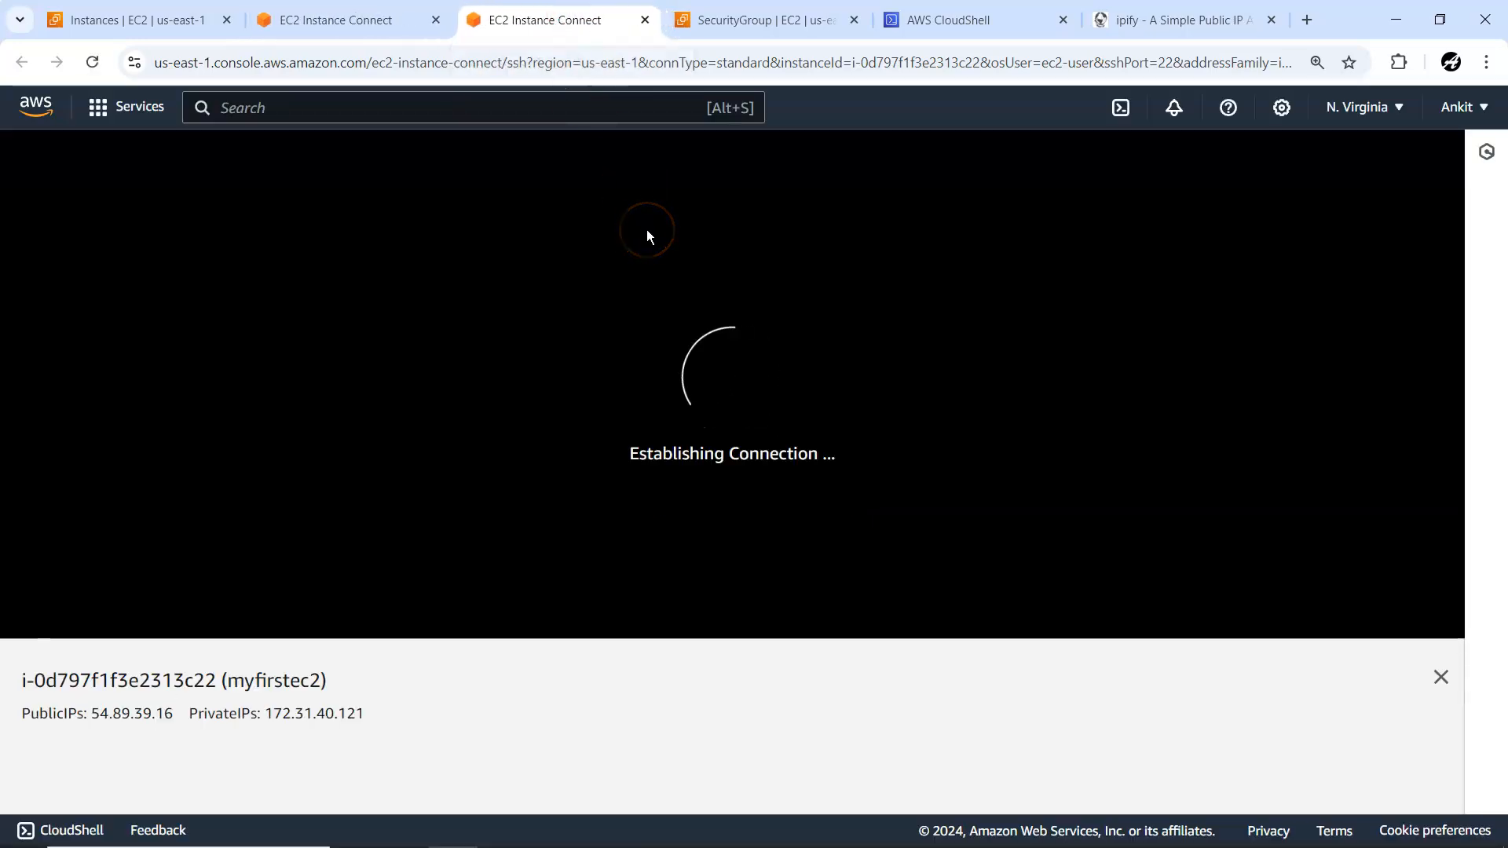
Step: Ping google.com from myfirstec2's terminal and stop the ping
{"action": "left_click", "coordinate": [535, 552]}
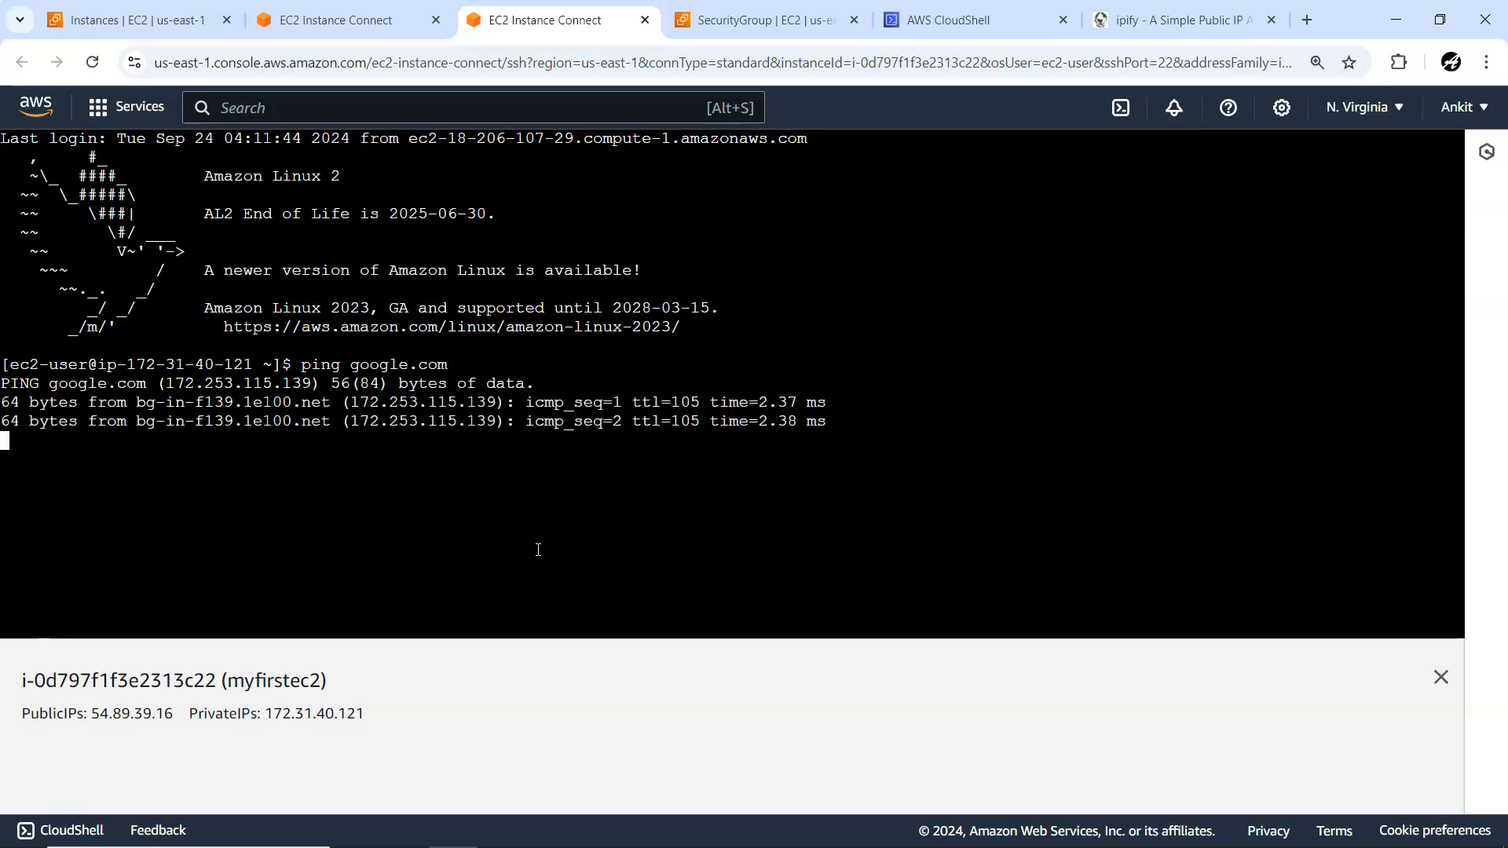
{"action": "key", "text": "ctrl+c"}
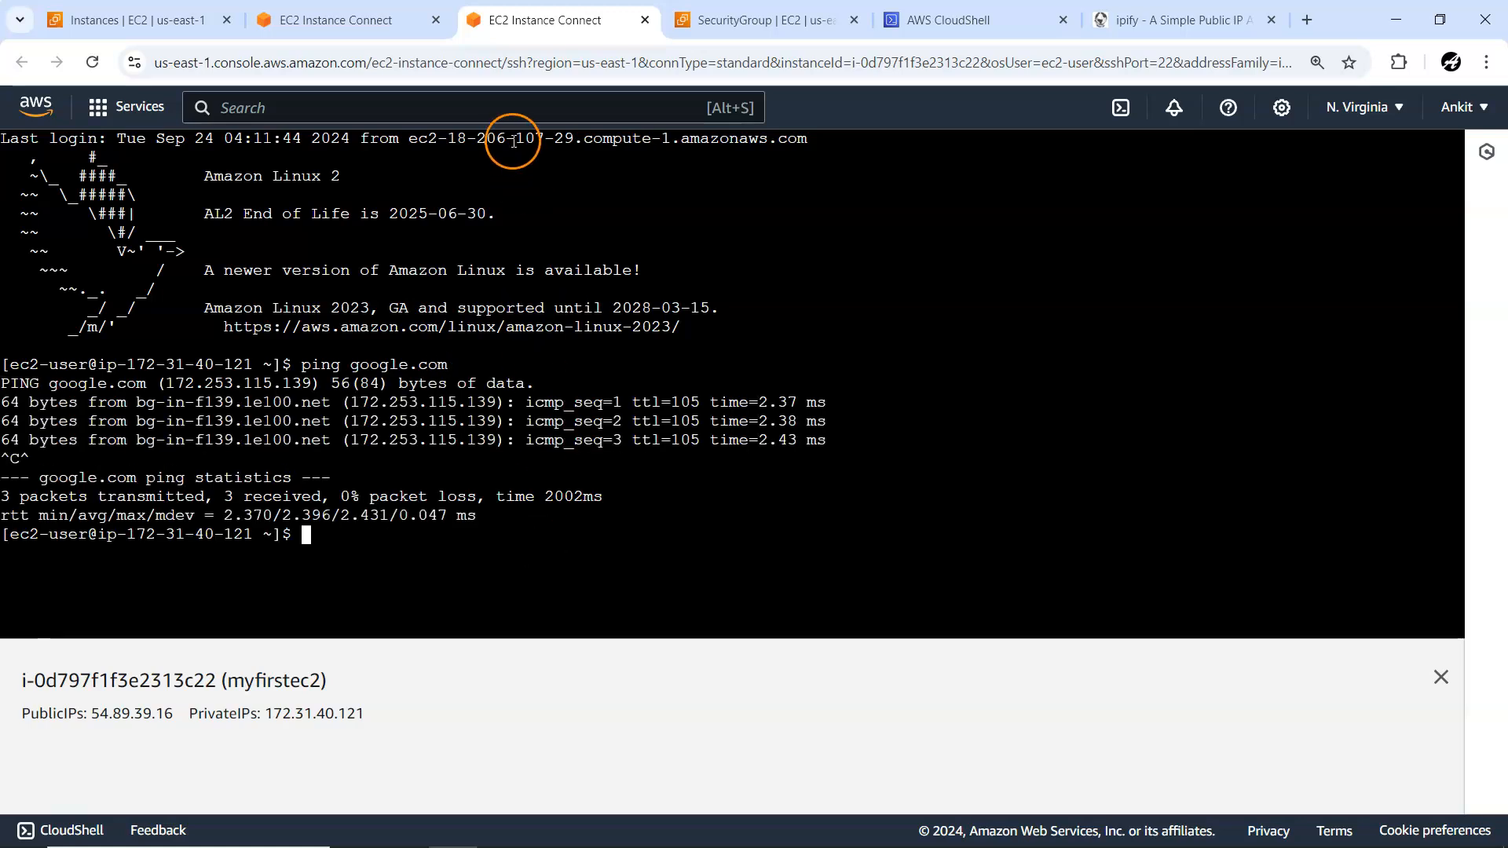
Step: Delete the All traffic outbound rule from security group launch-wizard-2 and save the rules
{"action": "left_click", "coordinate": [709, 14]}
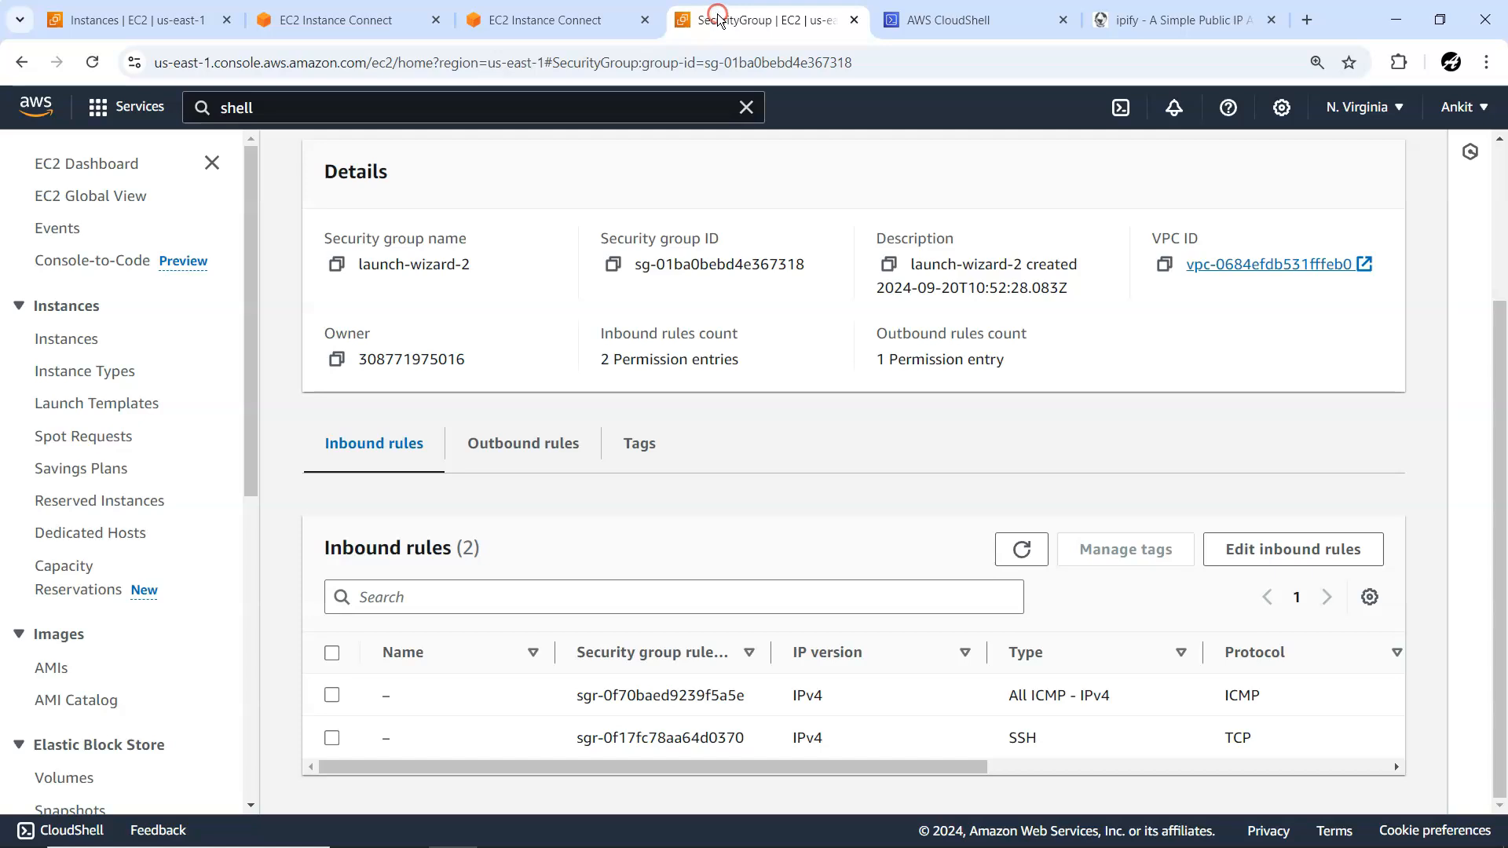
{"action": "left_click", "coordinate": [505, 442]}
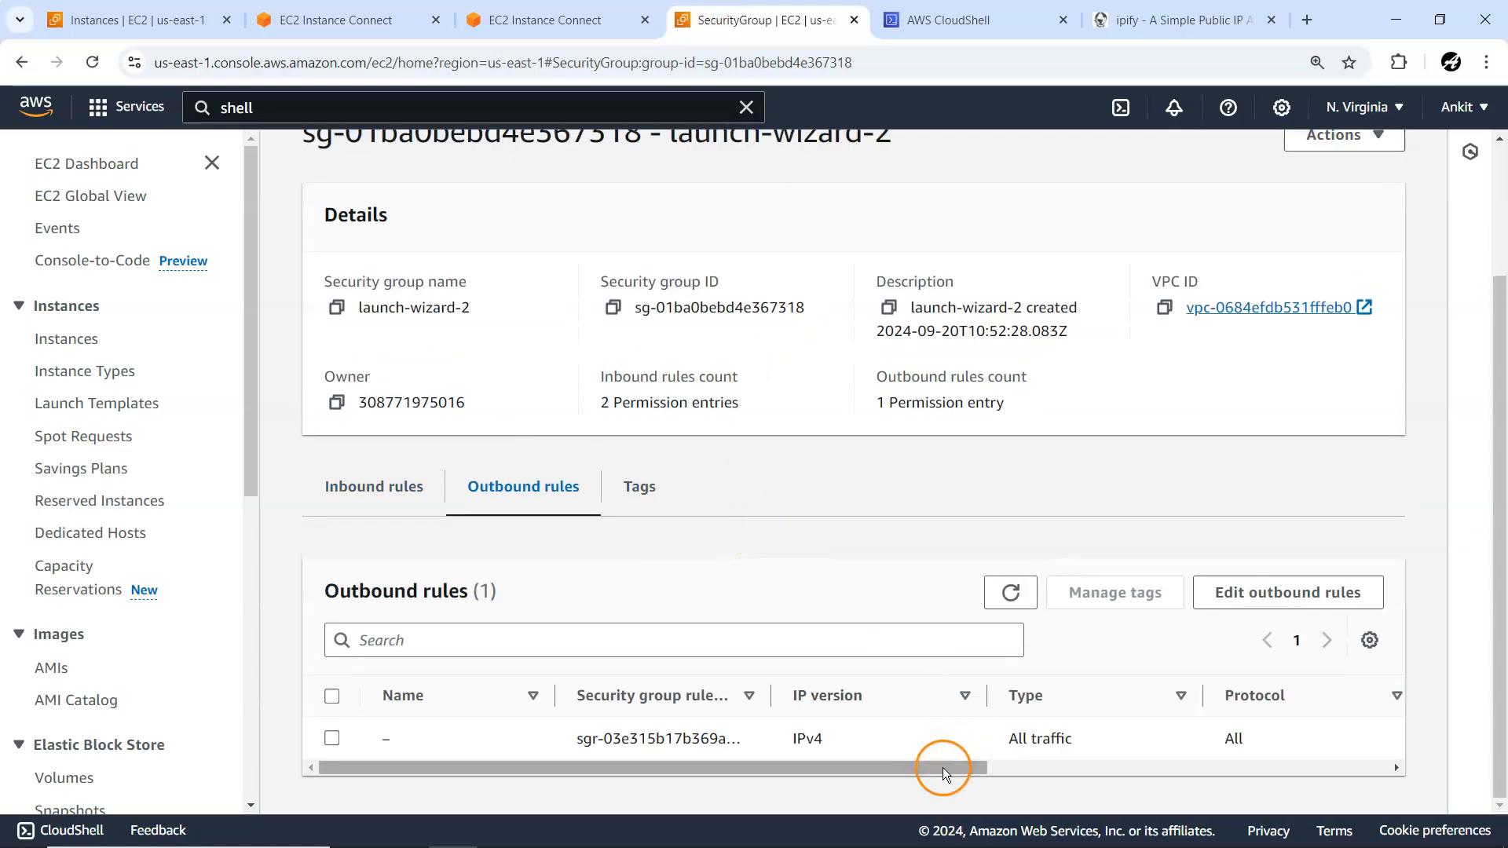
{"action": "left_click_drag", "start_coordinate": [945, 772], "coordinate": [1153, 764]}
{"action": "left_click", "coordinate": [1259, 596]}
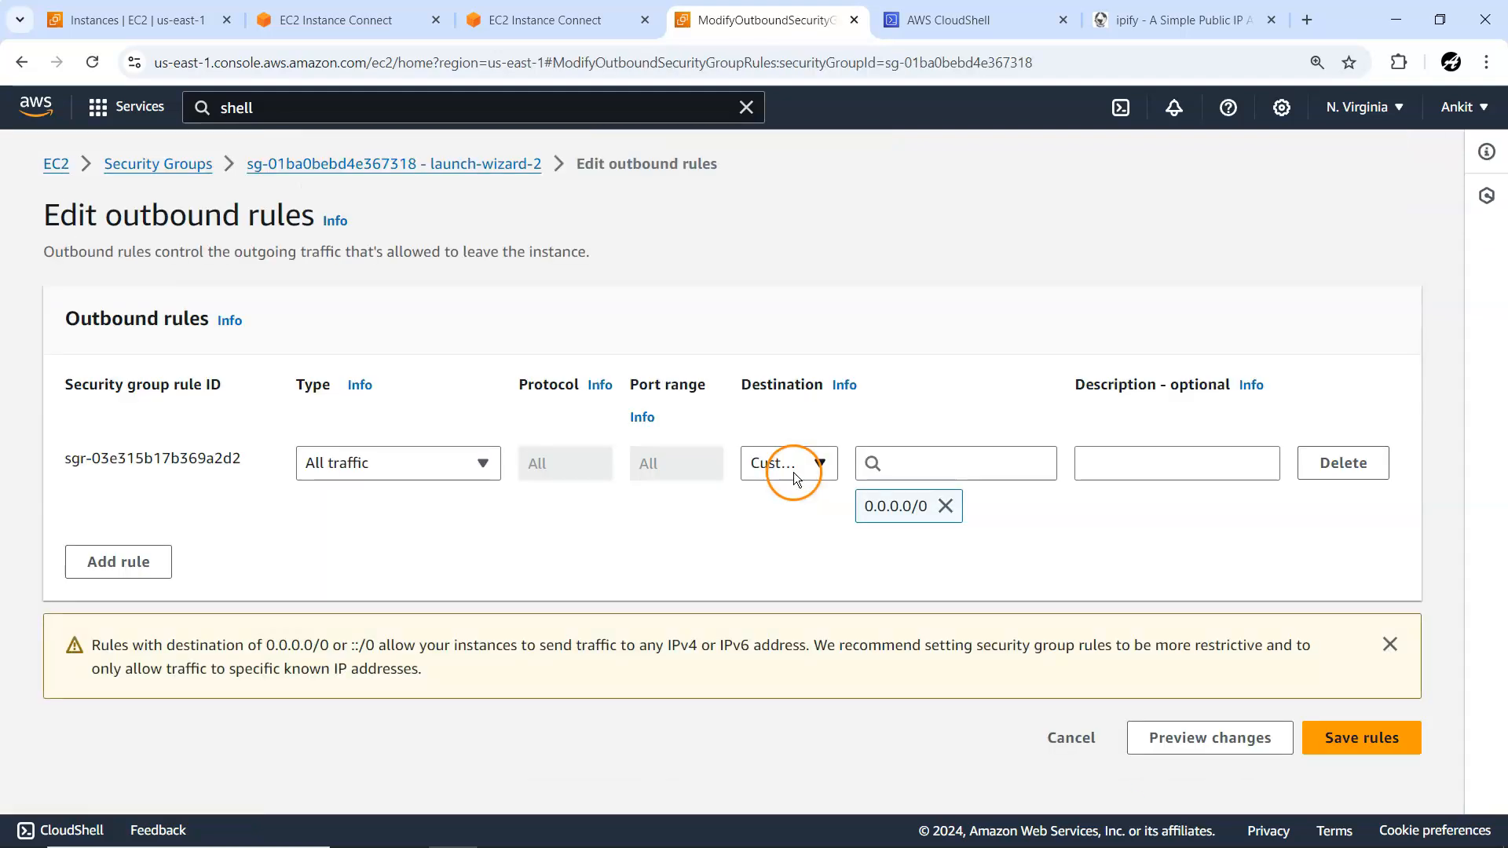
{"action": "left_click", "coordinate": [1343, 470]}
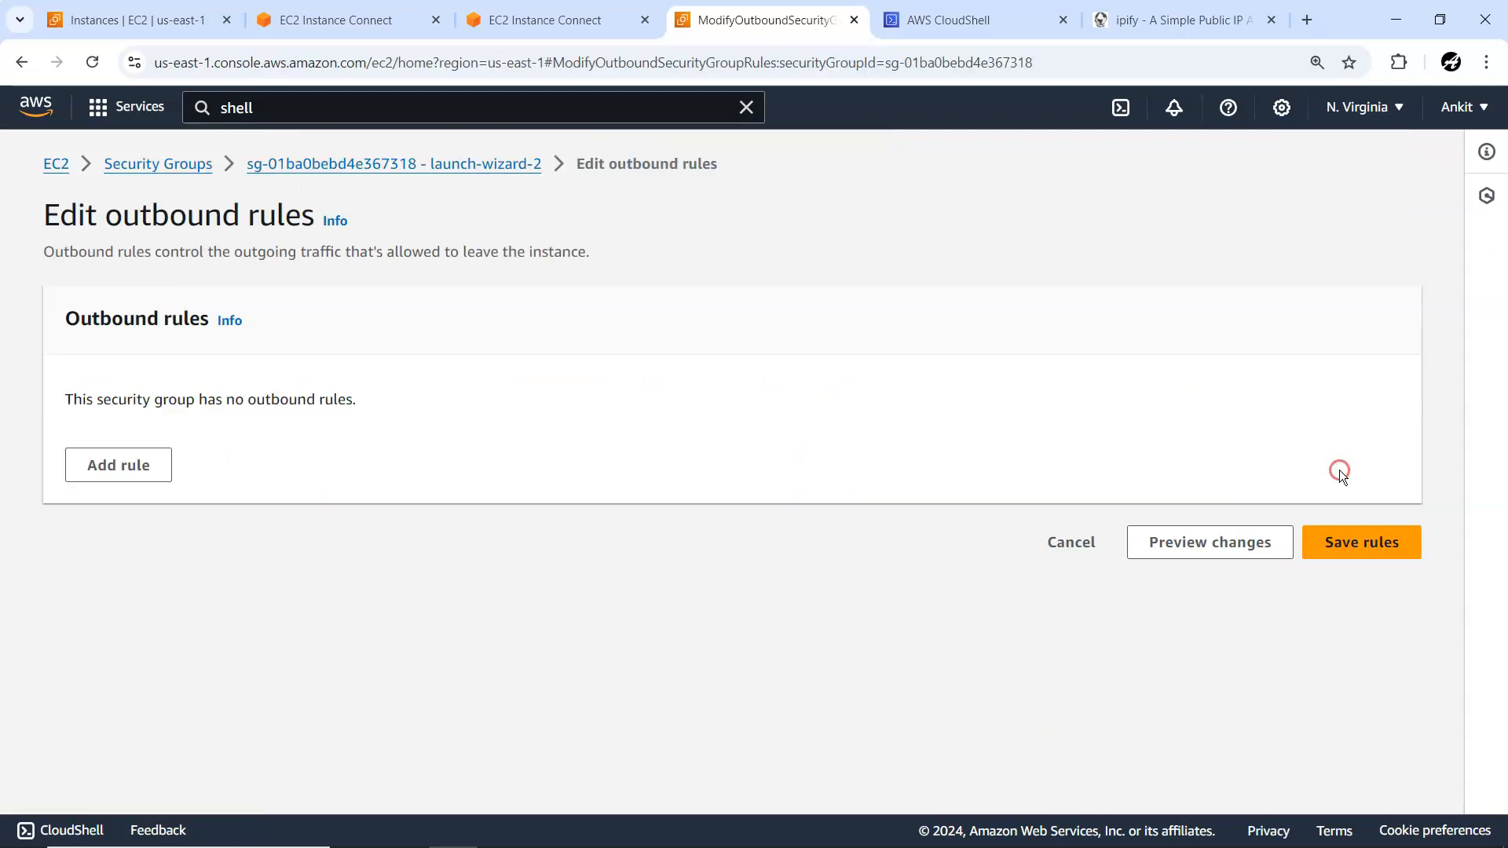
{"action": "left_click", "coordinate": [1360, 543]}
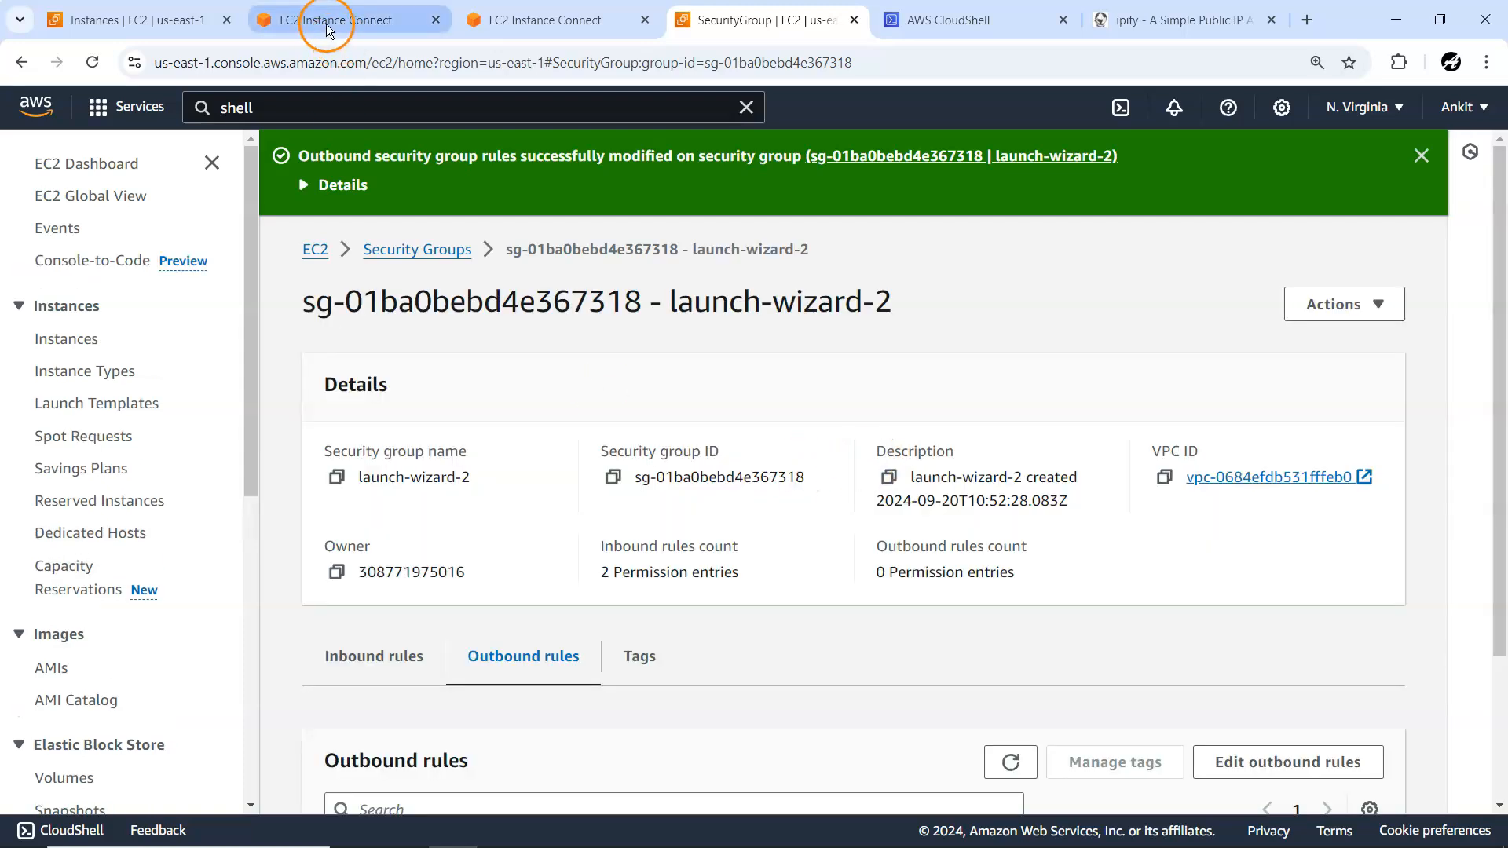
Step: Check myfirstec2's terminal session for a response without any outbound rule in its security group
{"action": "left_click", "coordinate": [329, 22]}
{"action": "left_click", "coordinate": [578, 17]}
{"action": "left_click", "coordinate": [559, 234]}
{"action": "left_click", "coordinate": [651, 400]}
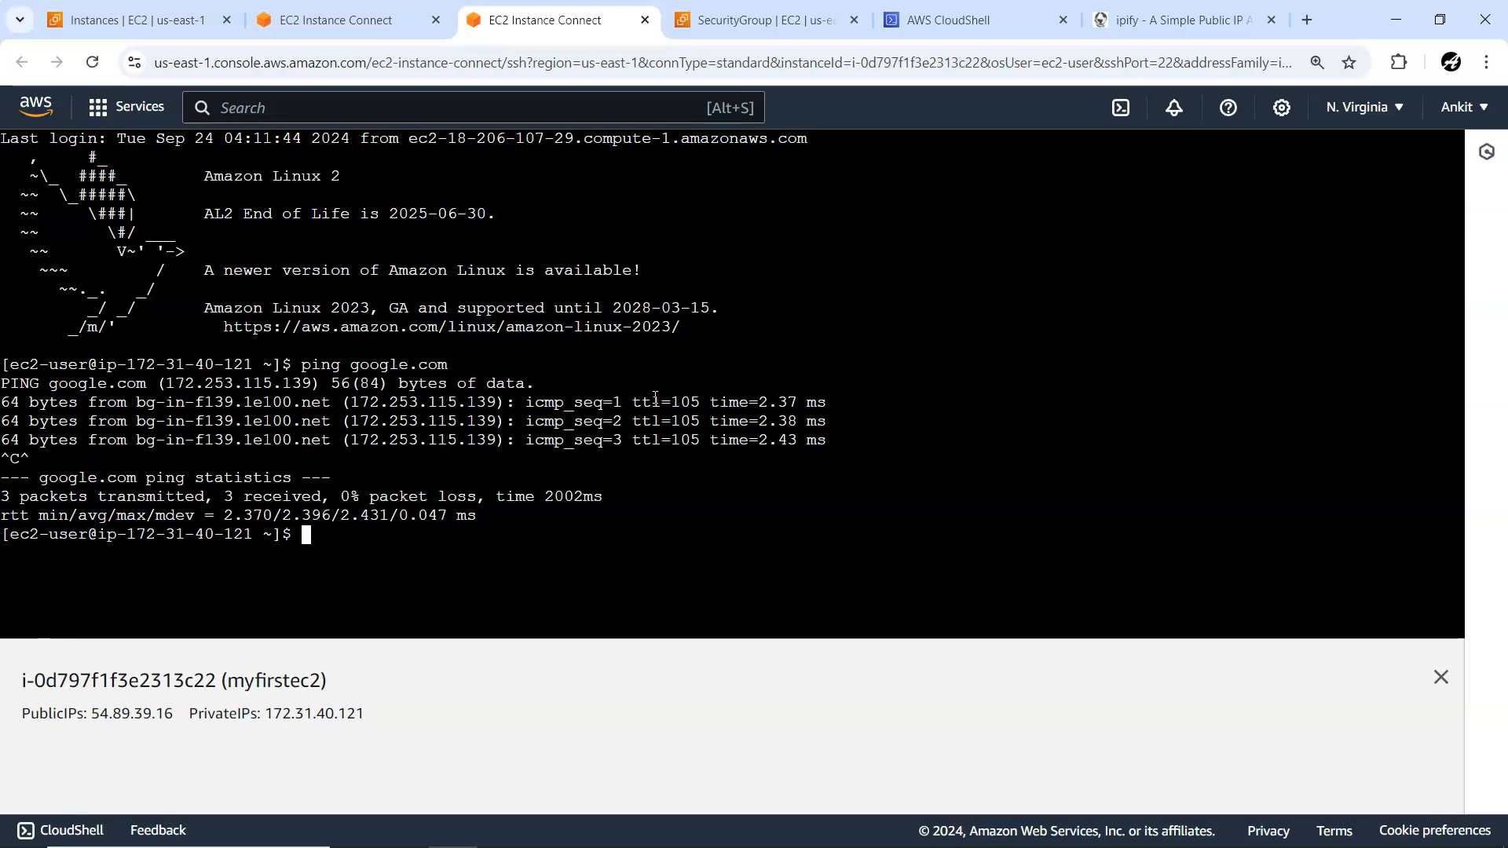
Step: Add an All traffic outbound rule to launch-wizard-2 with any IPv4 address as destination and save the rules
{"action": "left_click", "coordinate": [729, 19]}
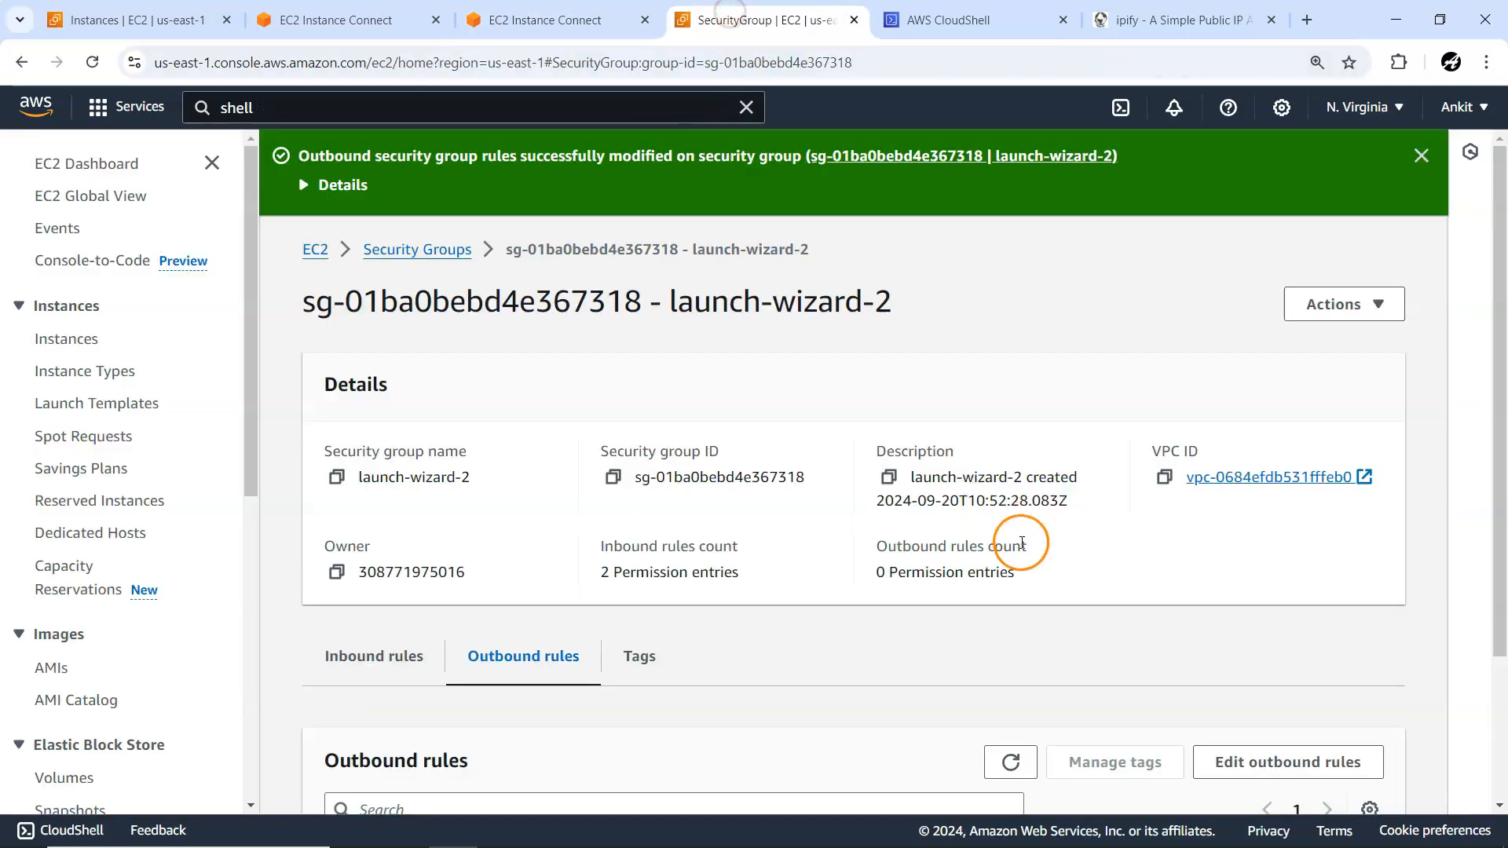
{"action": "scroll", "coordinate": [1176, 614], "scroll_direction": "down", "scroll_amount": 3}
{"action": "left_click", "coordinate": [1255, 568]}
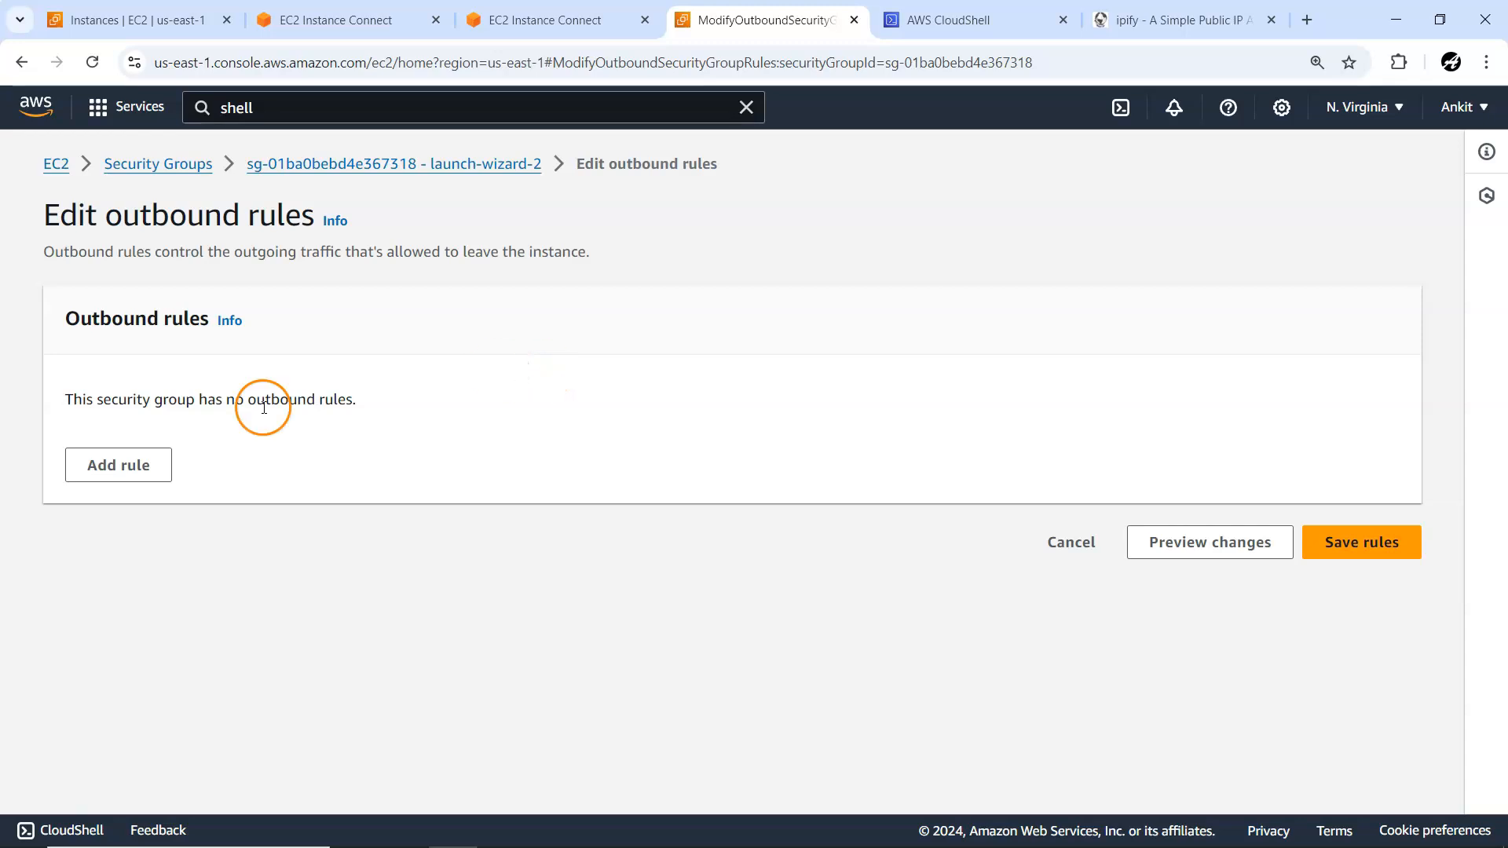
{"action": "left_click", "coordinate": [110, 466]}
{"action": "left_click", "coordinate": [354, 463]}
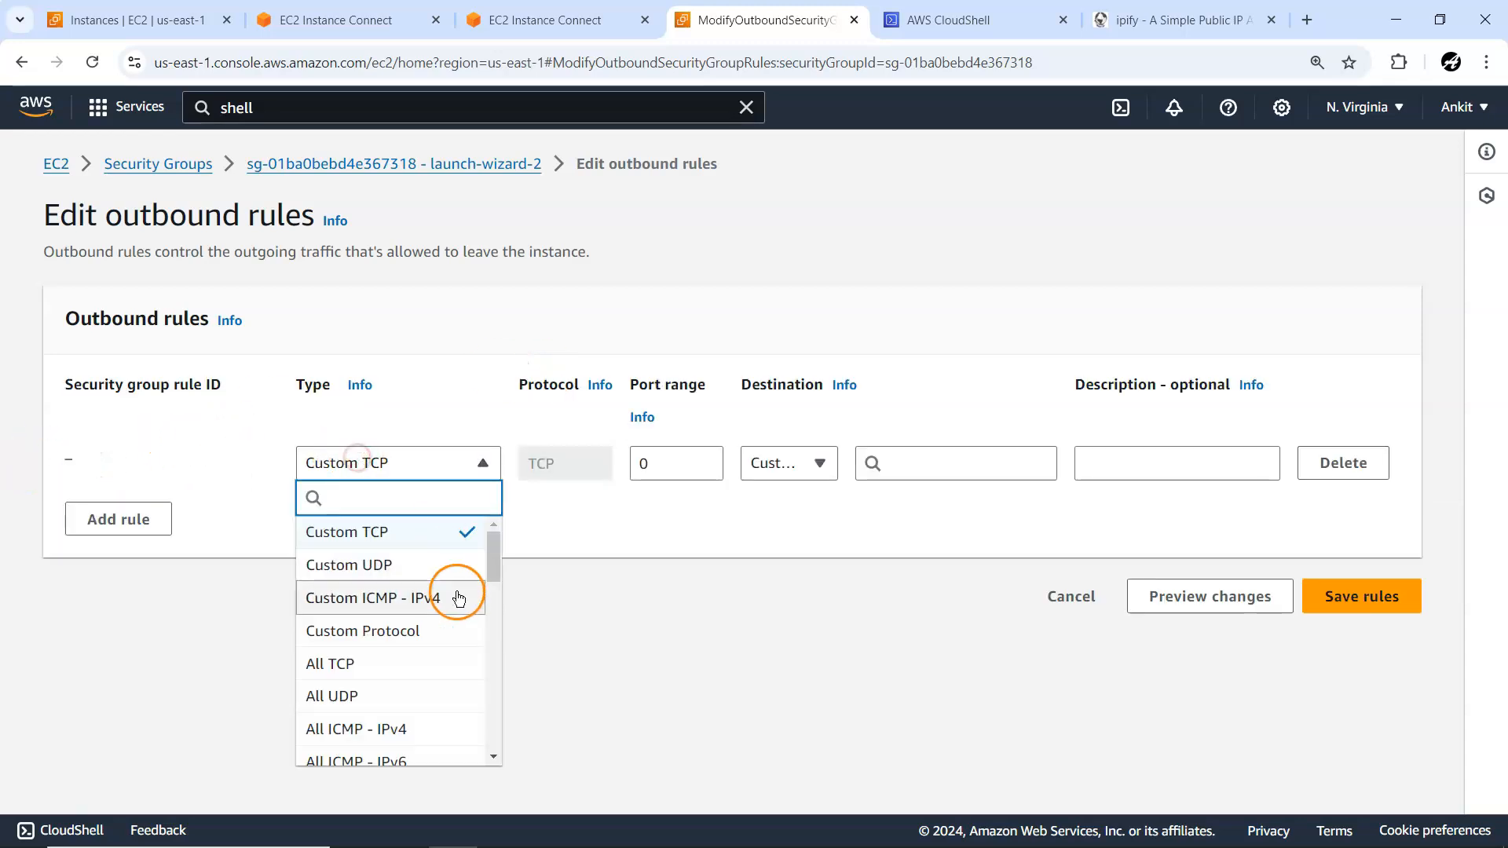
{"action": "scroll", "coordinate": [458, 600], "scroll_direction": "down", "scroll_amount": 3}
{"action": "scroll", "coordinate": [459, 600], "scroll_direction": "down", "scroll_amount": 7}
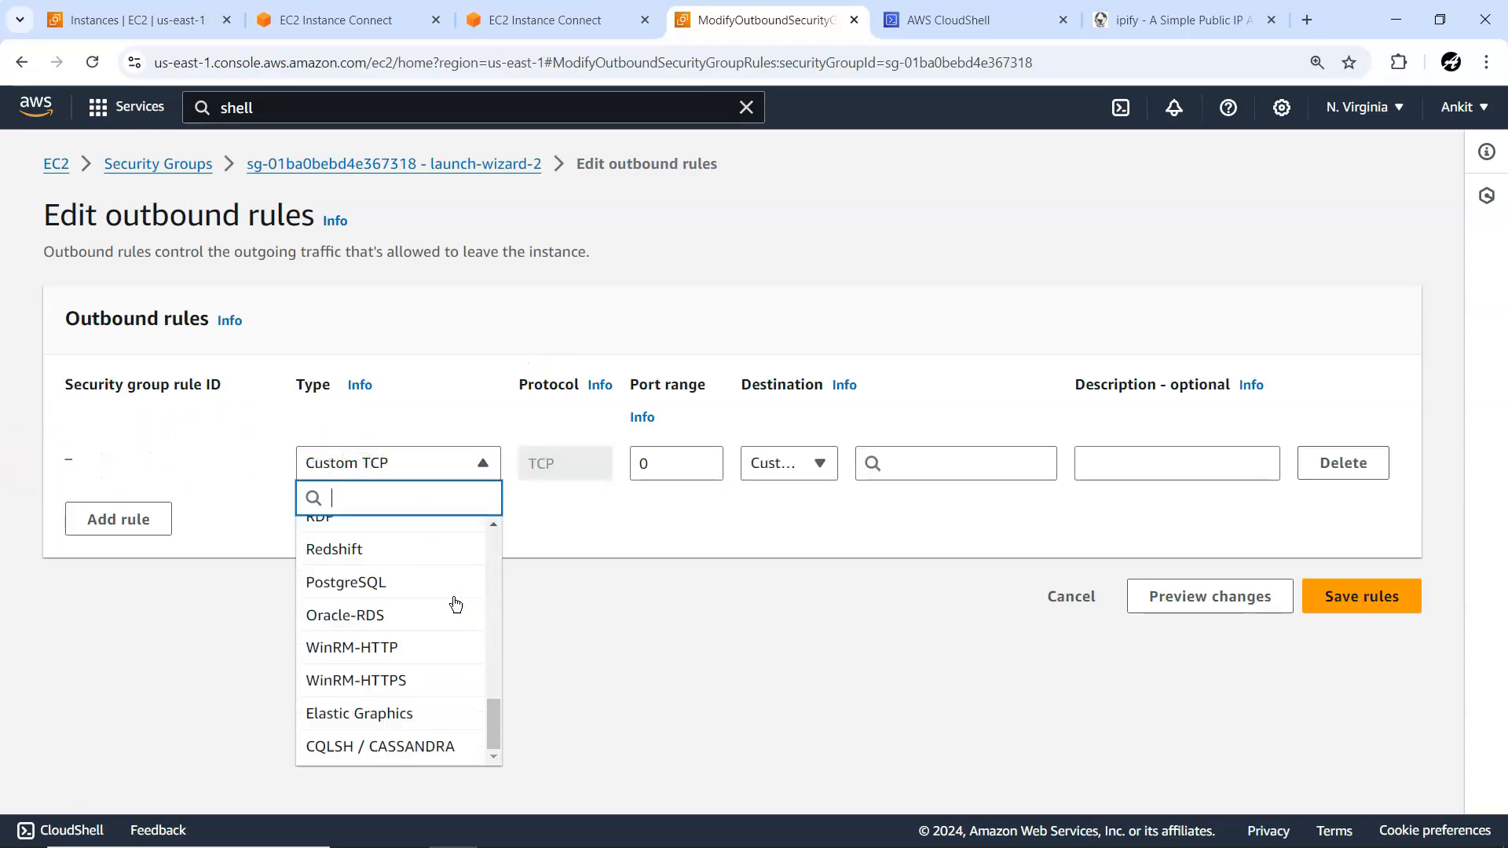
{"action": "type", "text": "all"}
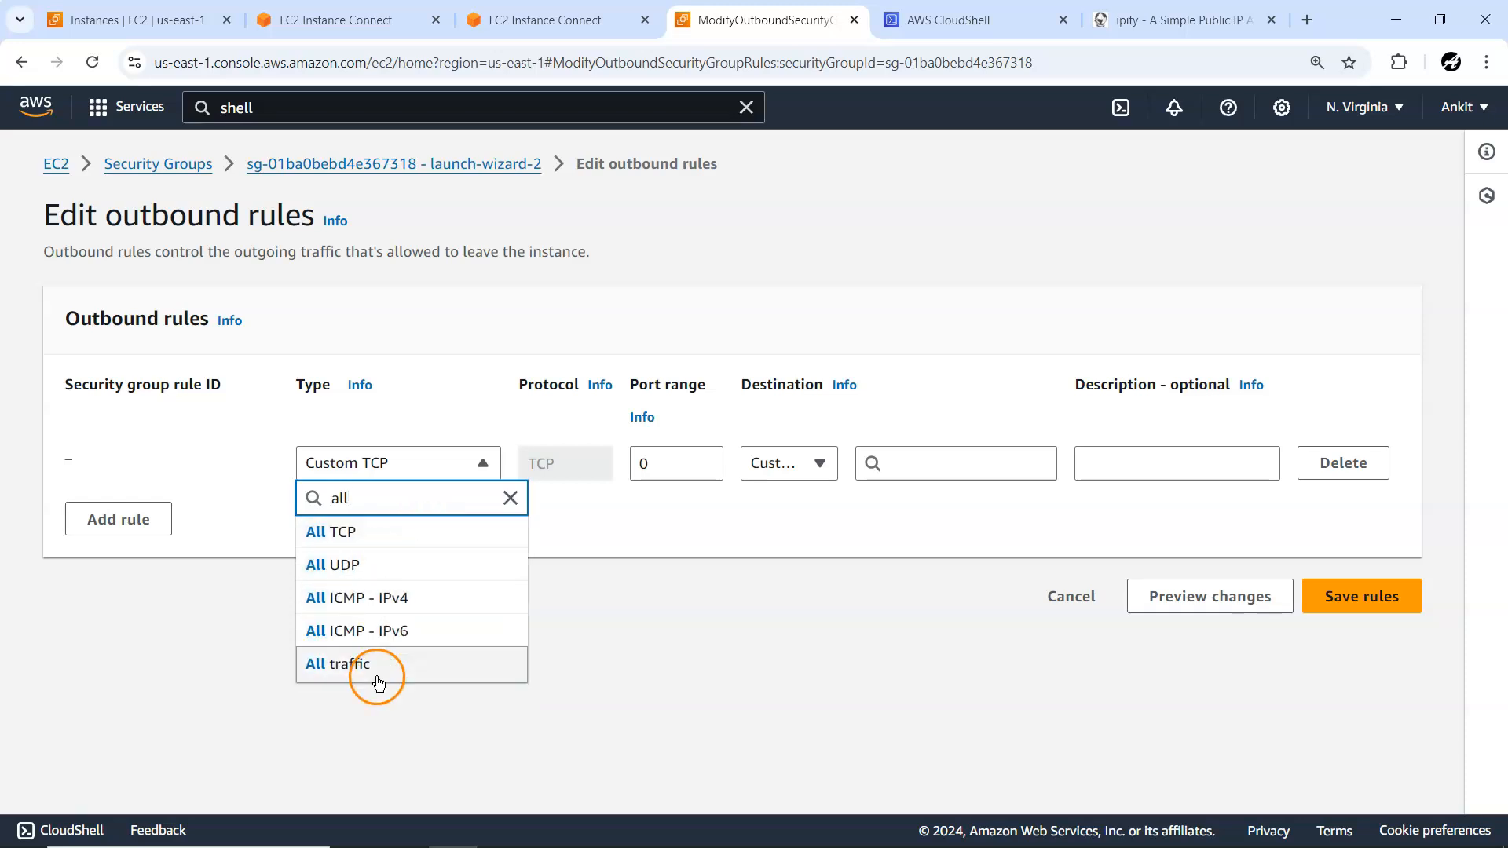
{"action": "left_click", "coordinate": [377, 672]}
{"action": "left_click", "coordinate": [816, 465]}
{"action": "left_click", "coordinate": [795, 532]}
{"action": "left_click", "coordinate": [1373, 739]}
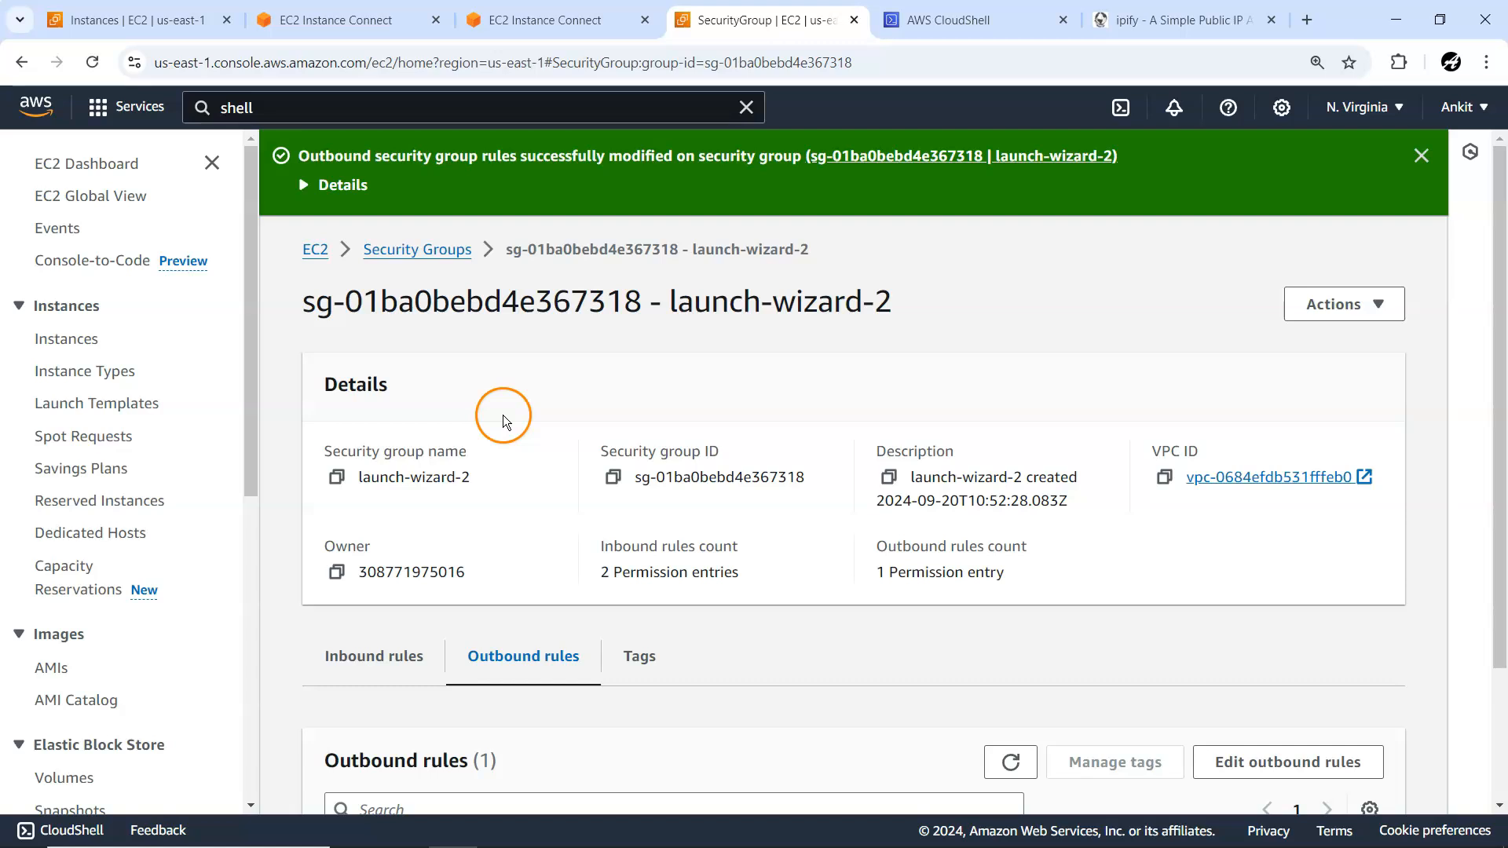
Step: Terminate the testec2 instance, leaving myfirstec2 out of the selection
{"action": "left_click", "coordinate": [117, 19]}
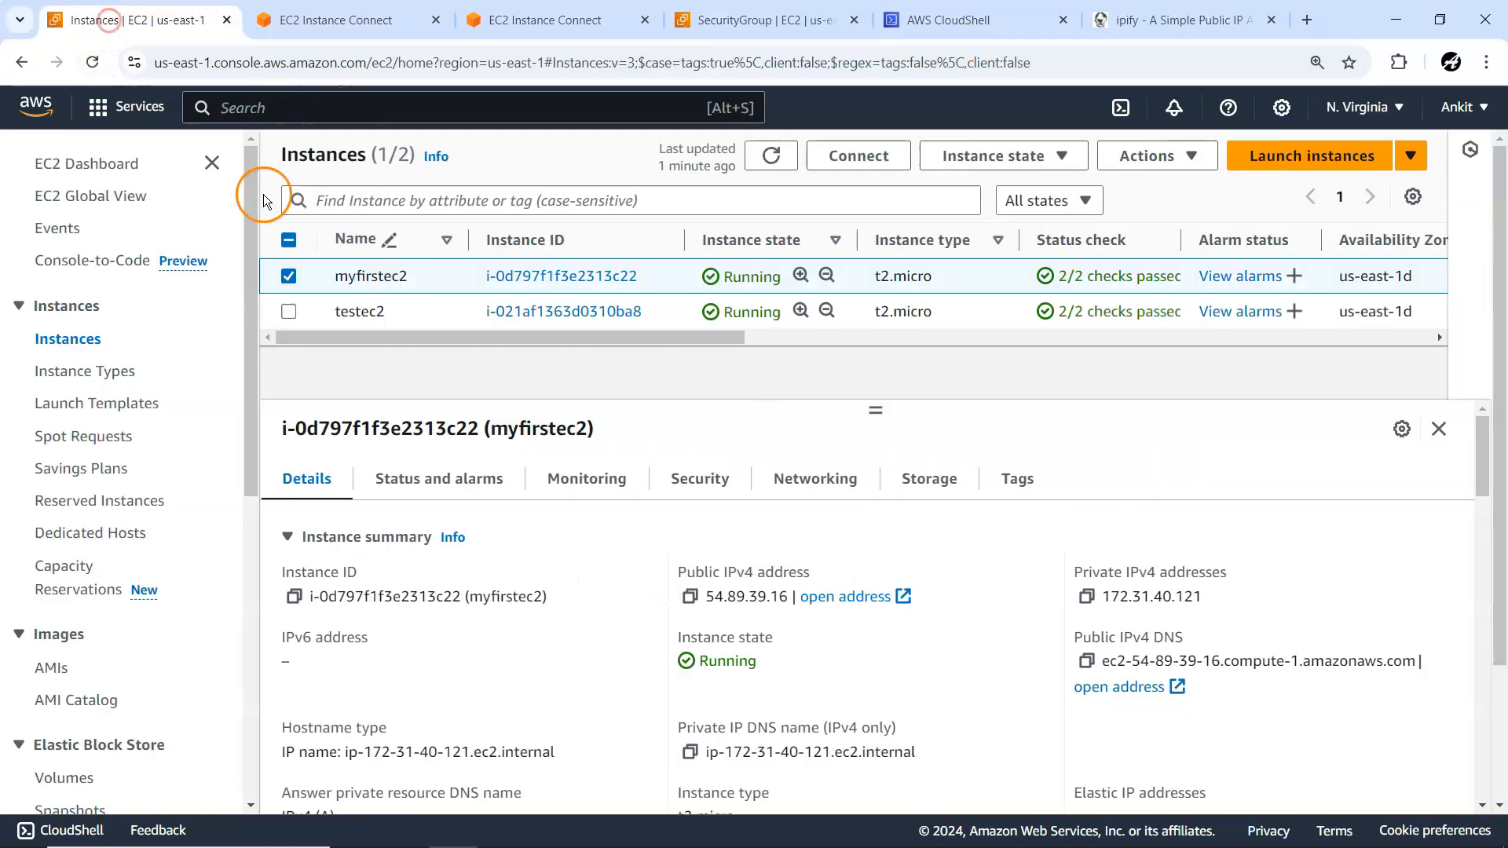
{"action": "left_click", "coordinate": [287, 313]}
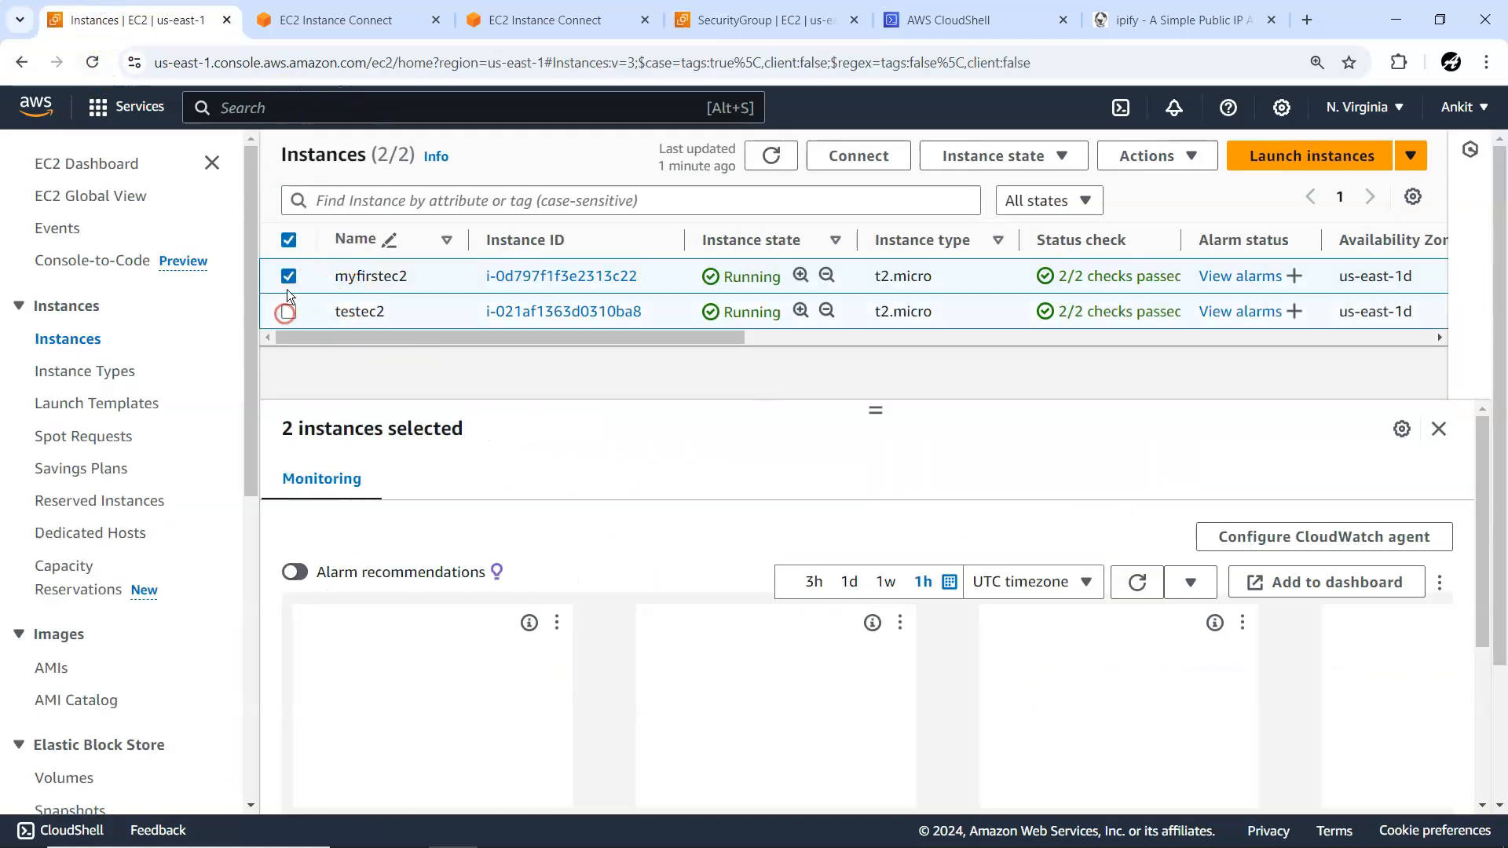
{"action": "left_click", "coordinate": [290, 277]}
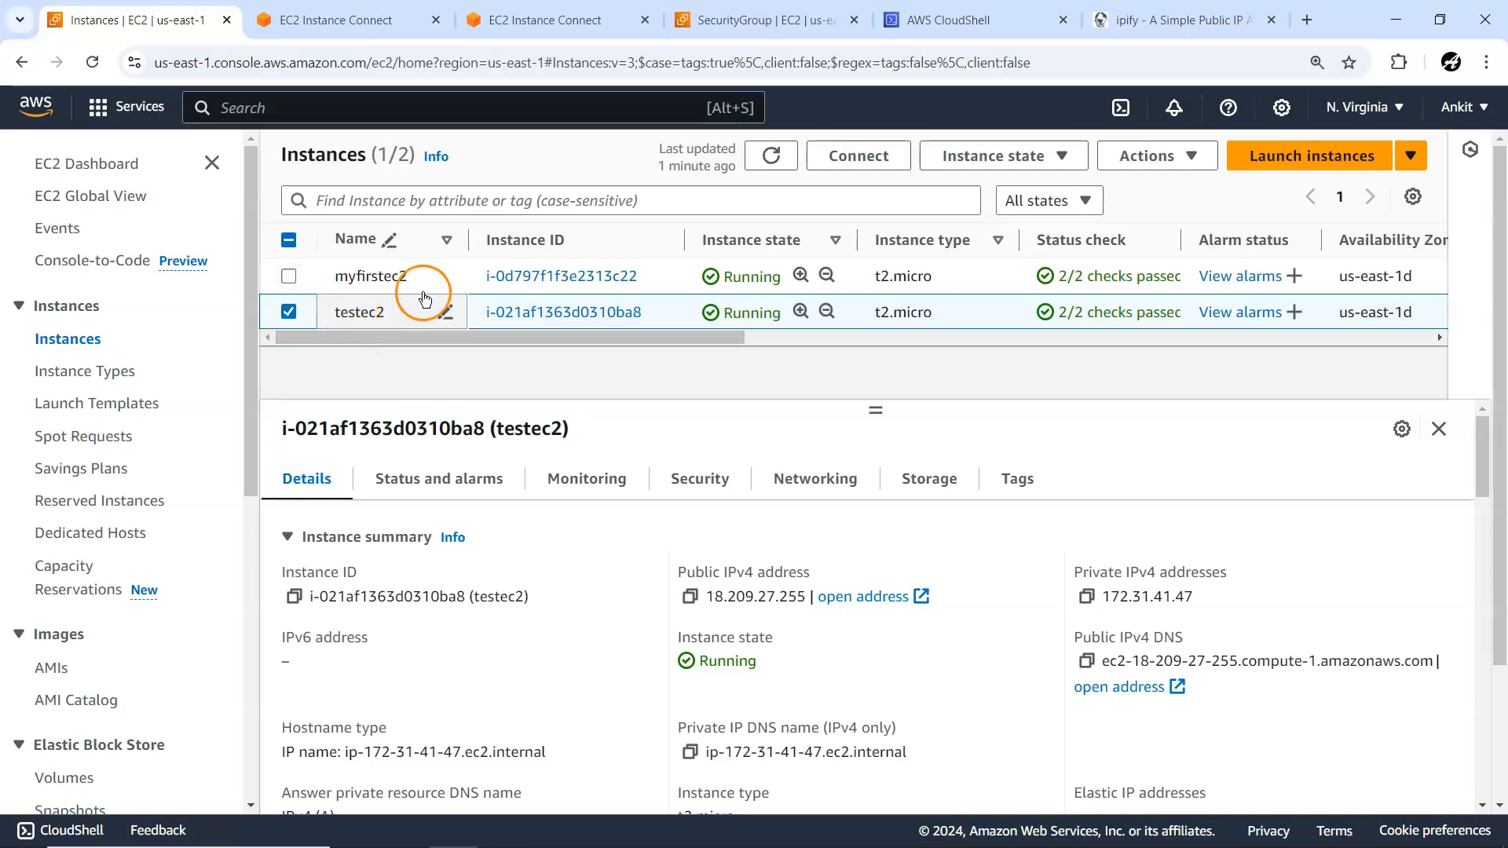
{"action": "left_click", "coordinate": [987, 153]}
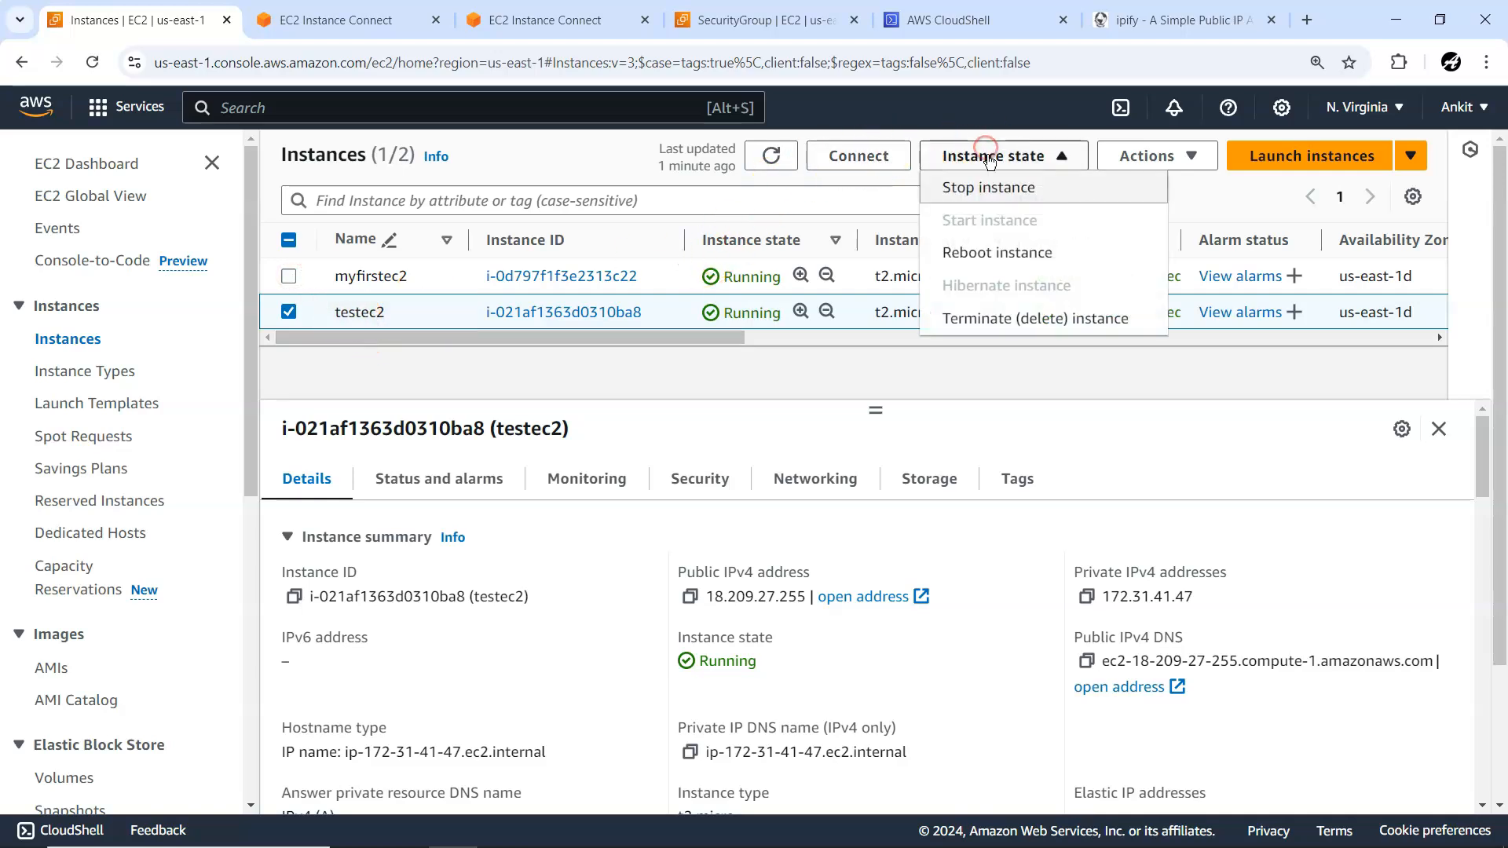
{"action": "left_click", "coordinate": [978, 320]}
{"action": "left_click", "coordinate": [1168, 646]}
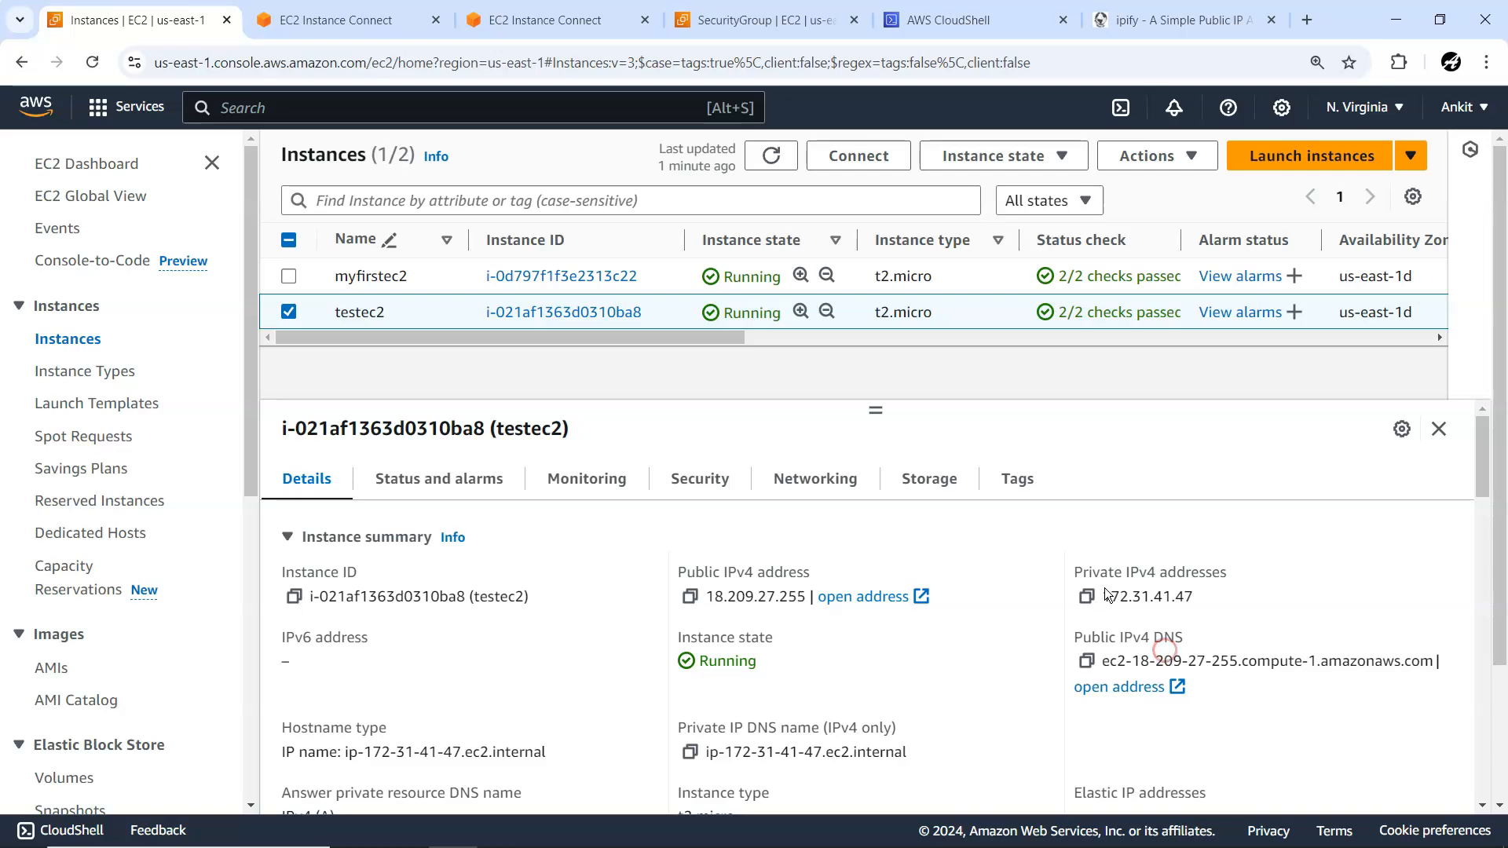
Step: Stop the myfirstec2 instance and return to launch-wizard-2's security group details
{"action": "left_click", "coordinate": [306, 316]}
{"action": "left_click", "coordinate": [288, 350]}
{"action": "left_click", "coordinate": [945, 194]}
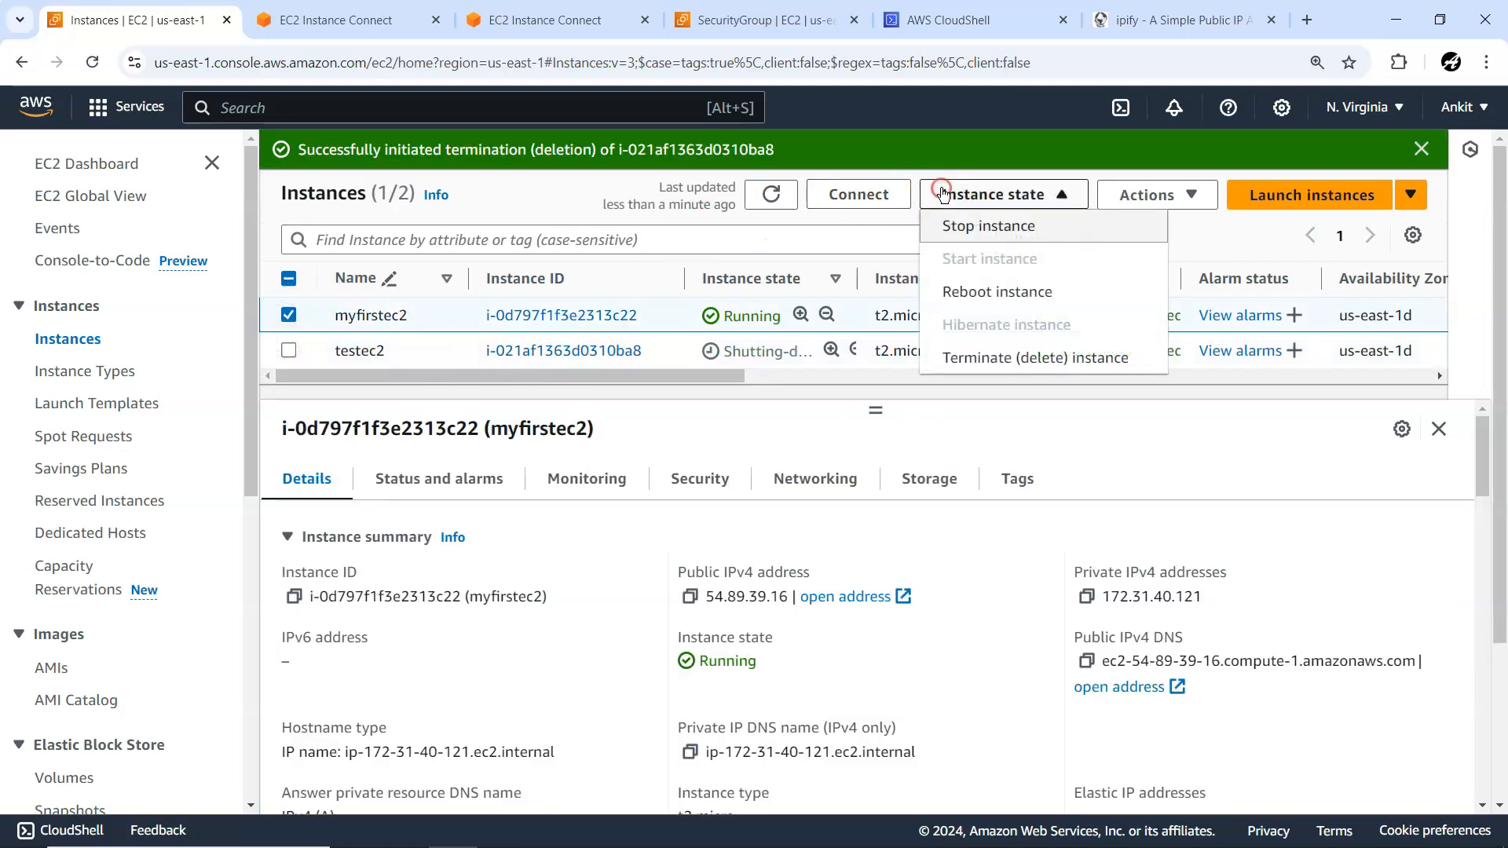
{"action": "left_click", "coordinate": [976, 234]}
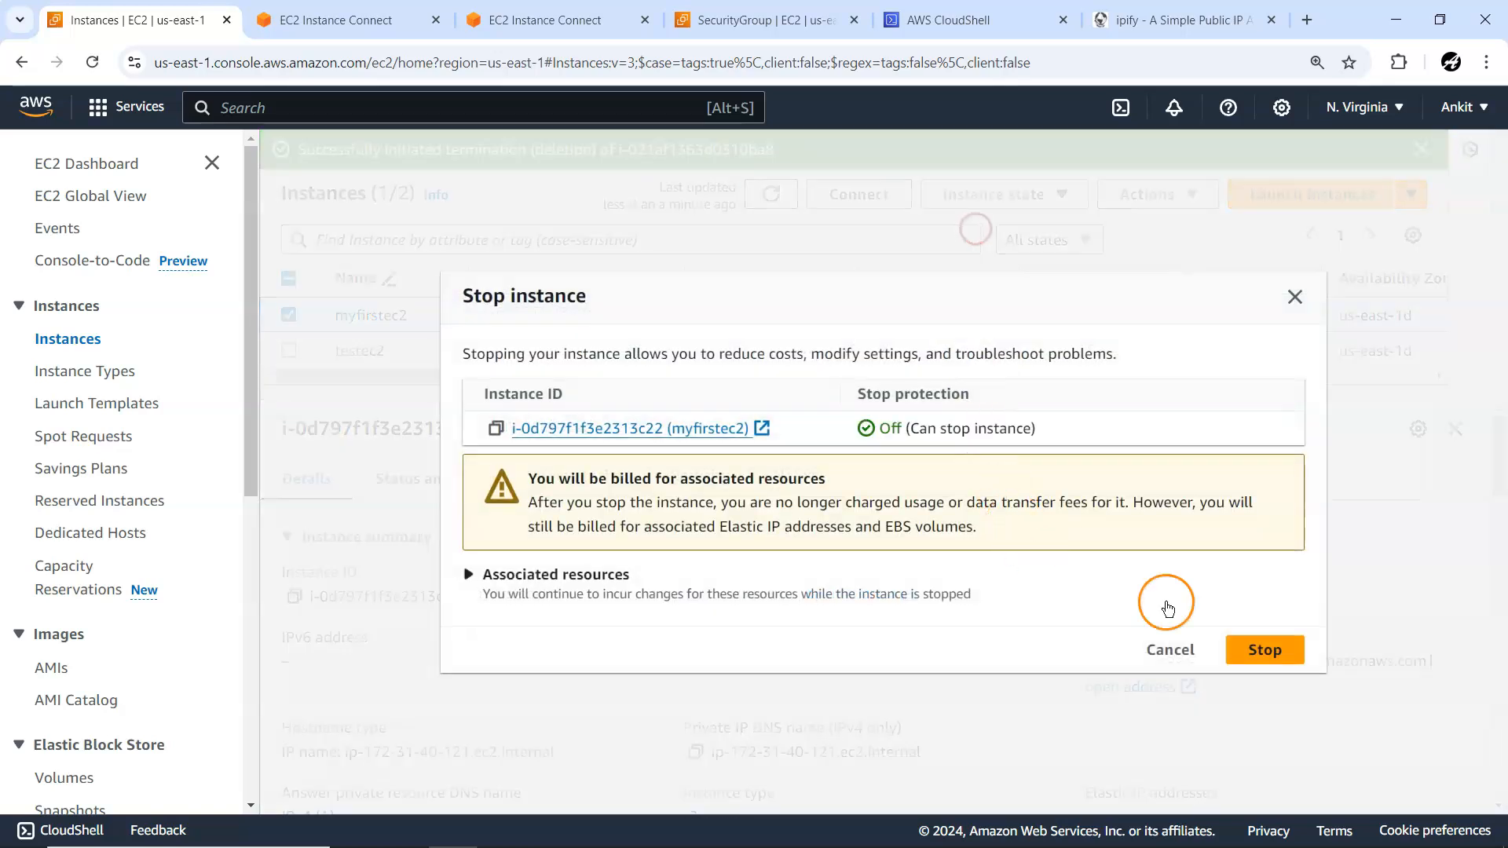
{"action": "left_click", "coordinate": [1272, 648]}
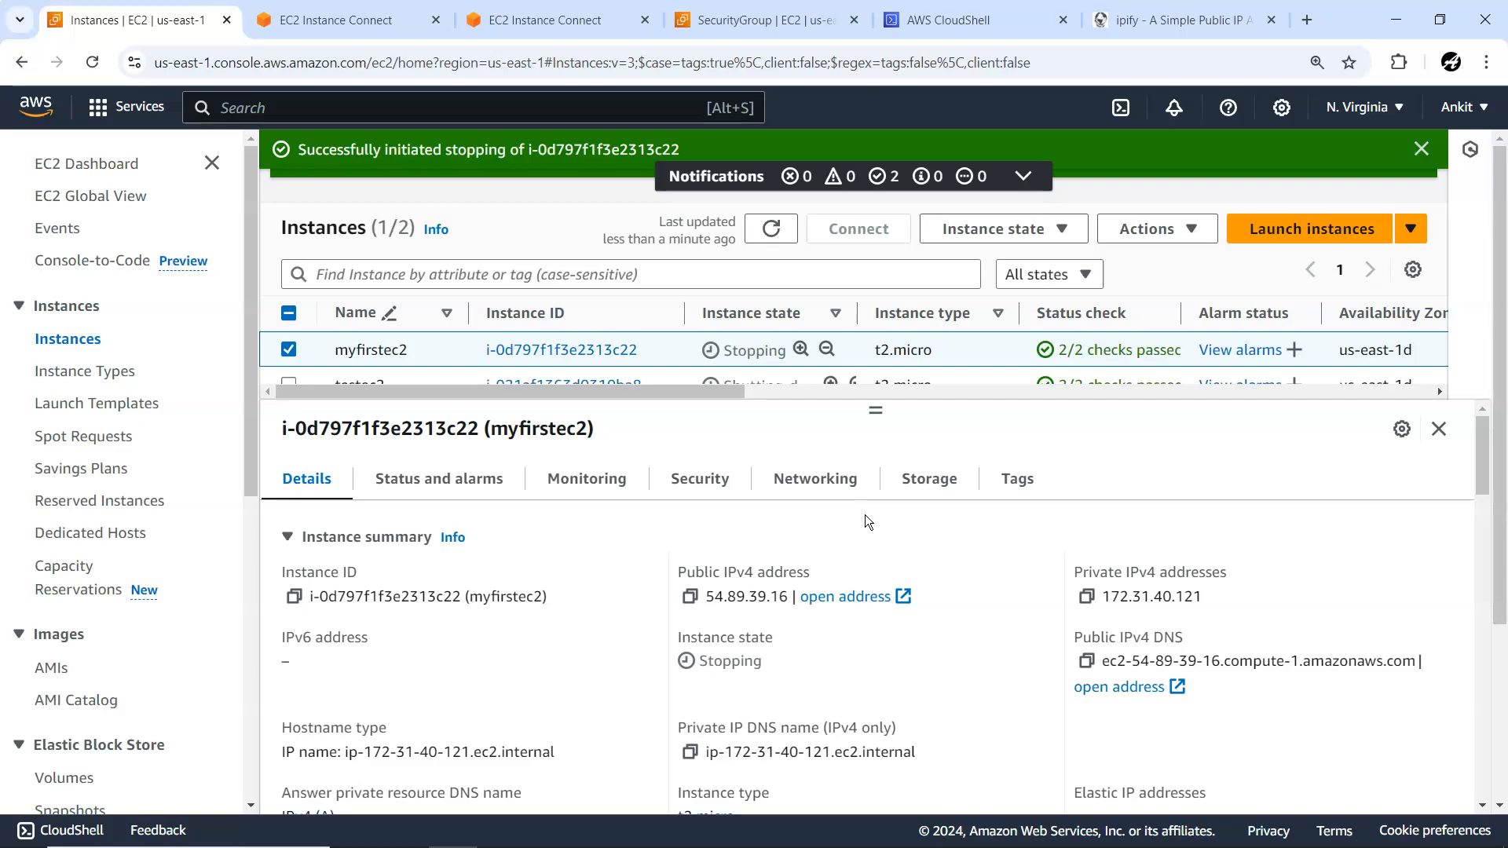
{"action": "key", "text": "ctrl+4"}
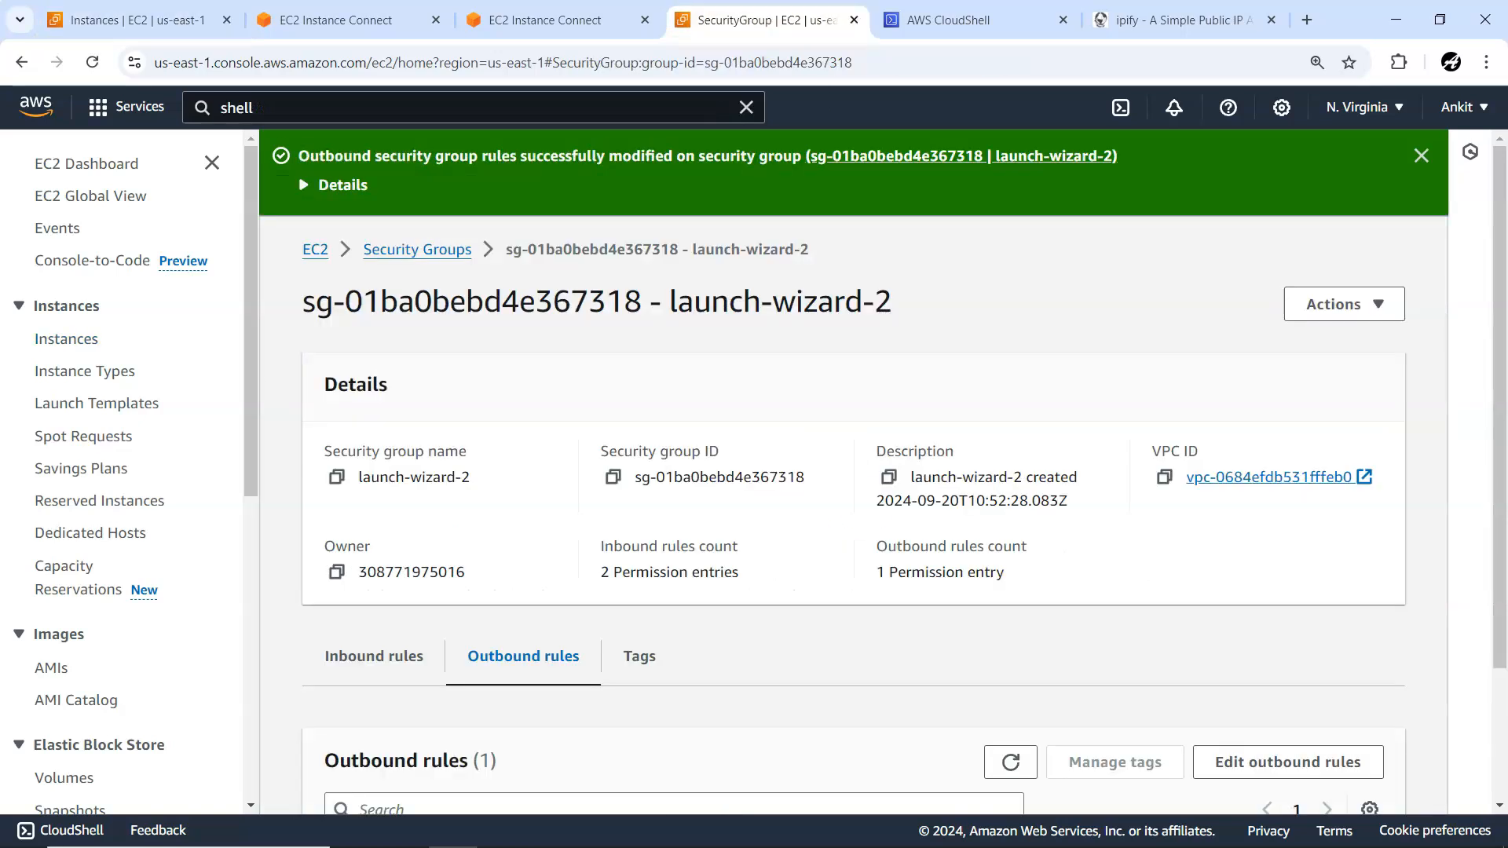